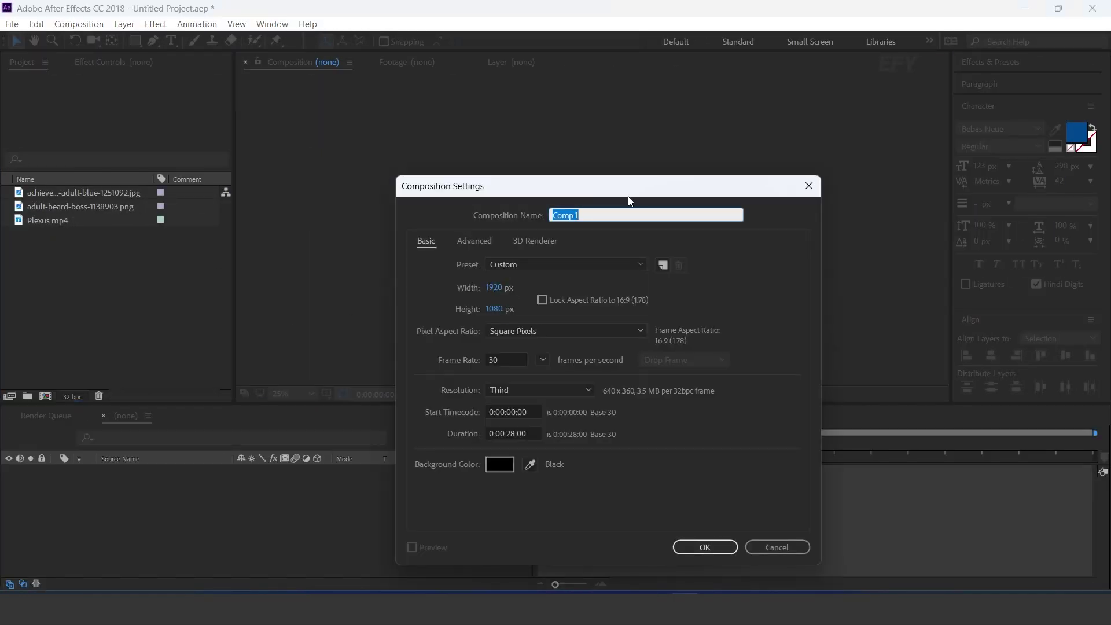
# - Create two compositions with the default settings, naming the first "main comp" and the second "BG 1"
pyautogui.write('main c')
pyautogui.press('Return')
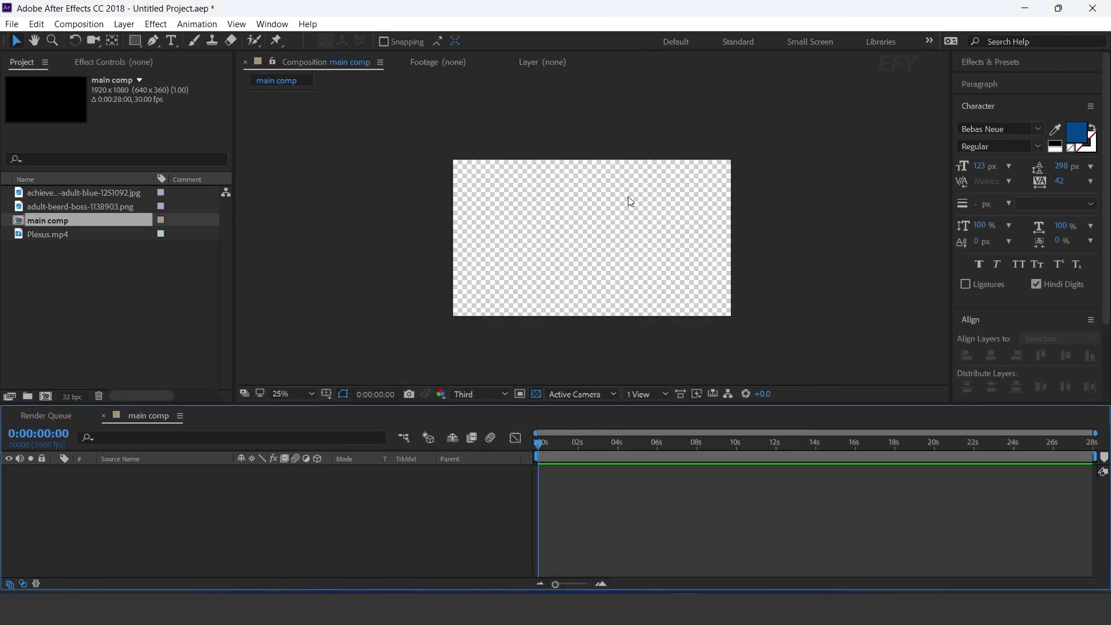
pyautogui.click(142, 348)
pyautogui.click(45, 397)
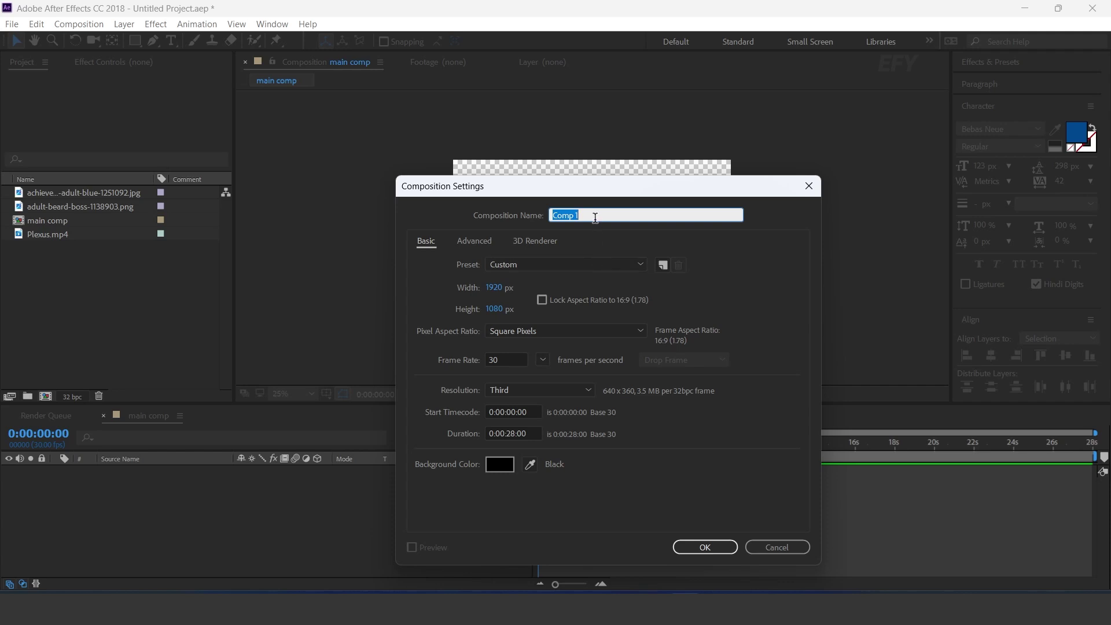
pyautogui.write('BG')
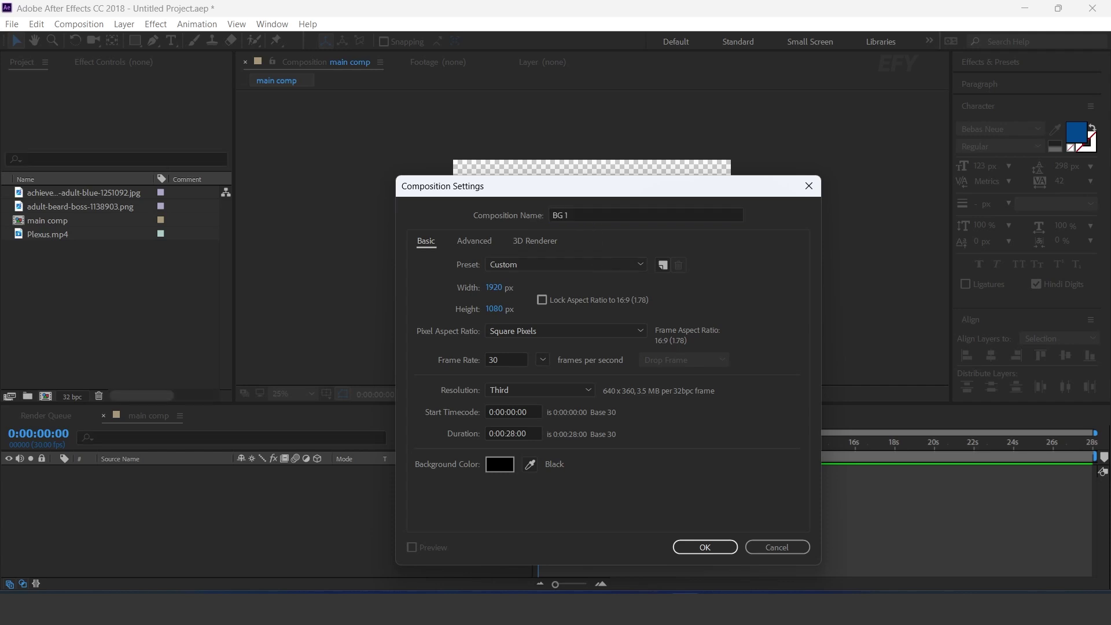
pyautogui.press('Return')
# - Place the group photo achieve...-adult-blue-1251092.jpg in the BG 1 composition and scale it to 50%
pyautogui.click(143, 287)
pyautogui.click(104, 207)
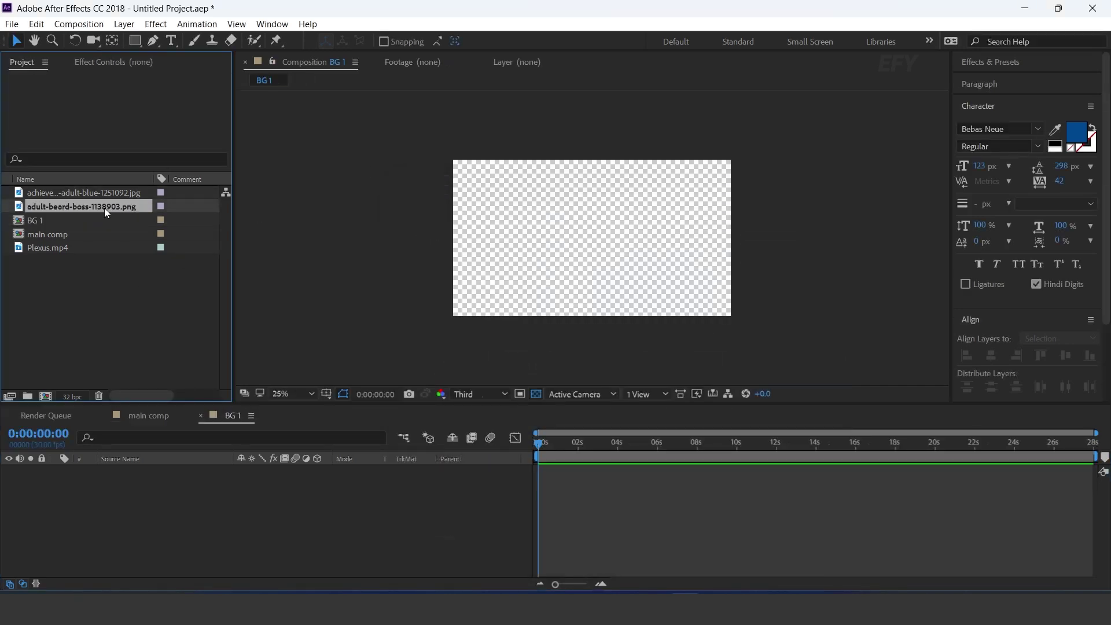
pyautogui.click(45, 192)
pyautogui.moveTo(175, 415); pyautogui.dragTo(215, 543)
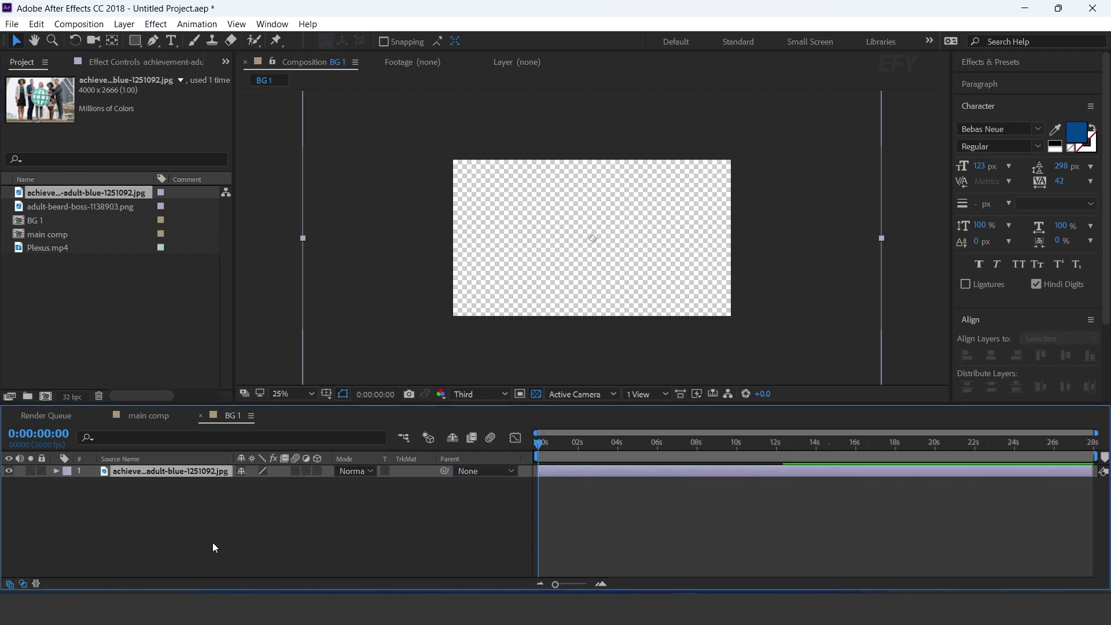
pyautogui.write('s55')
pyautogui.press('Return')
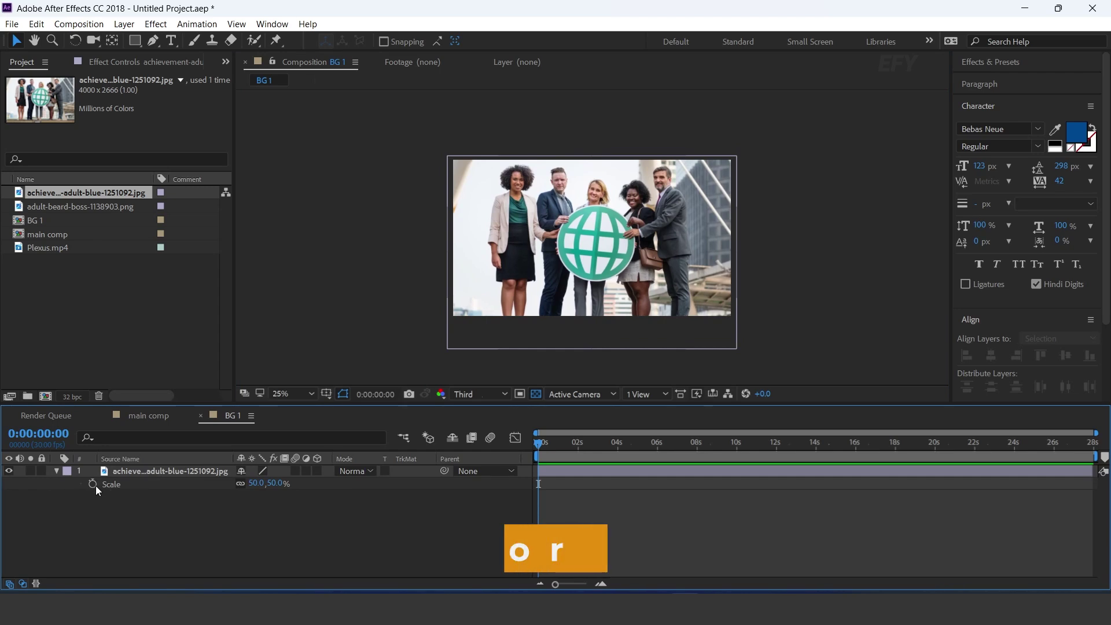
# - Animate the photo's scale with a keyframe at the start and one of 55% at 0:00:06:03
pyautogui.click(92, 484)
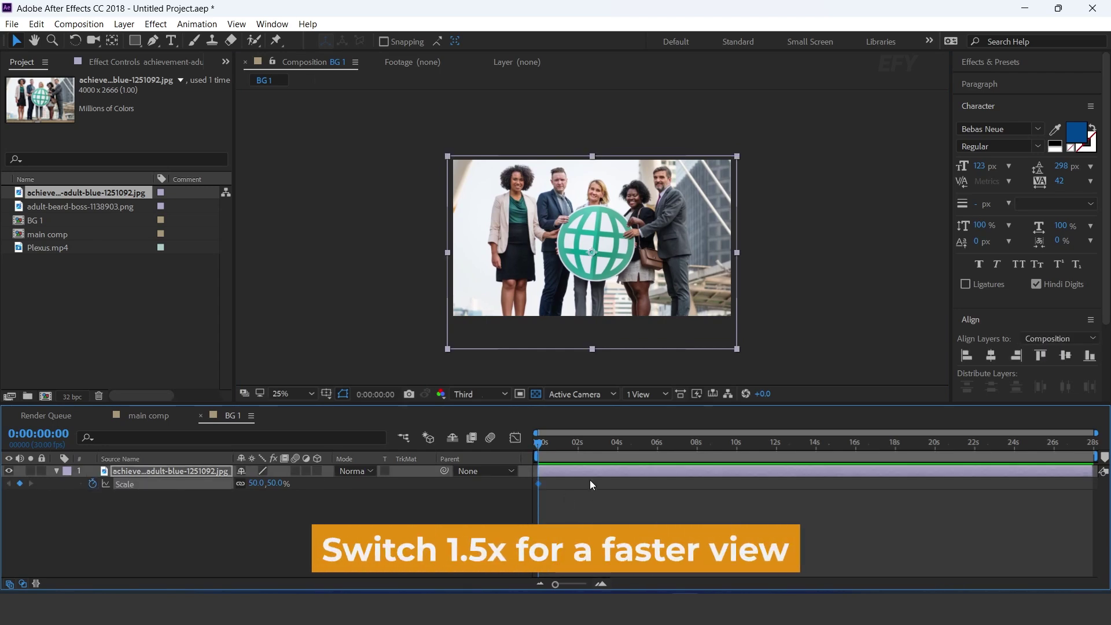
pyautogui.moveTo(544, 447); pyautogui.dragTo(659, 454)
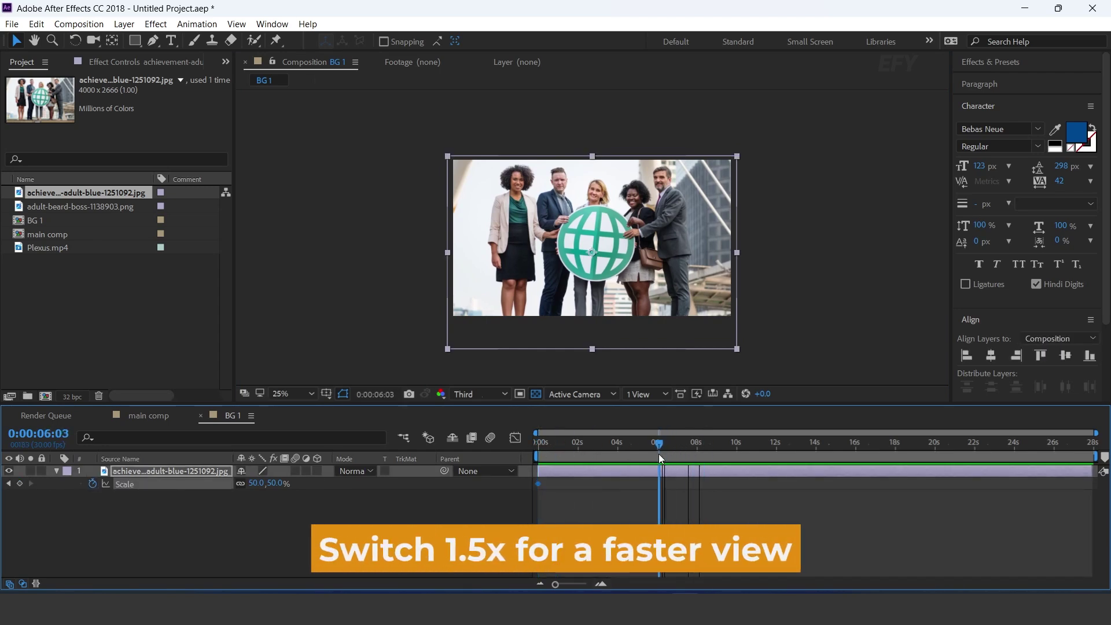
pyautogui.click(284, 483)
pyautogui.write('60')
pyautogui.press('Return')
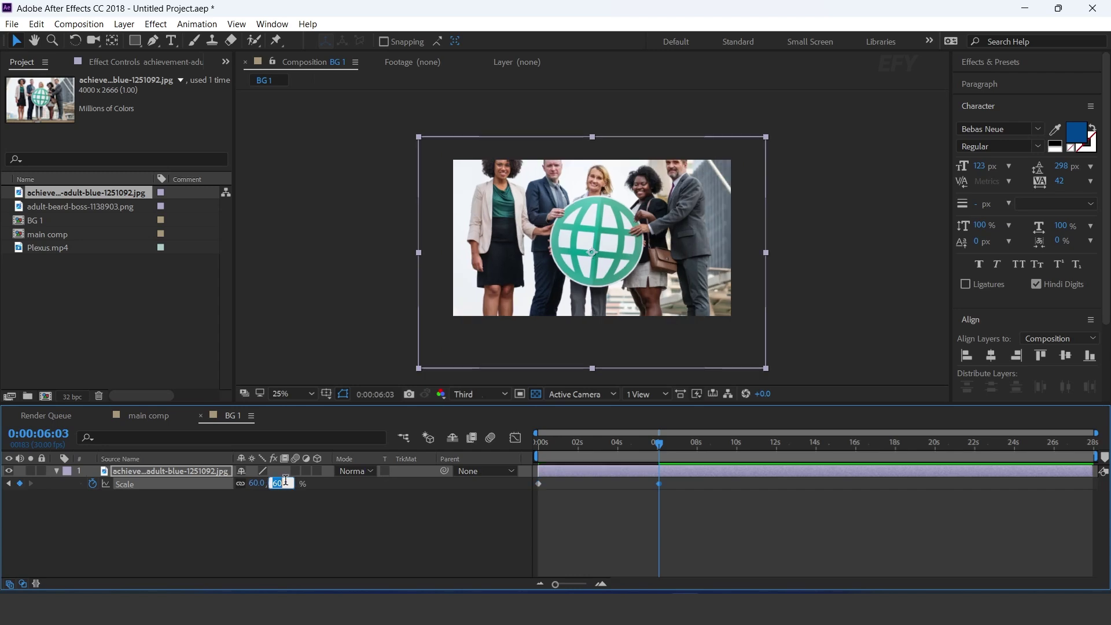
pyautogui.press('Return')
pyautogui.click(603, 519)
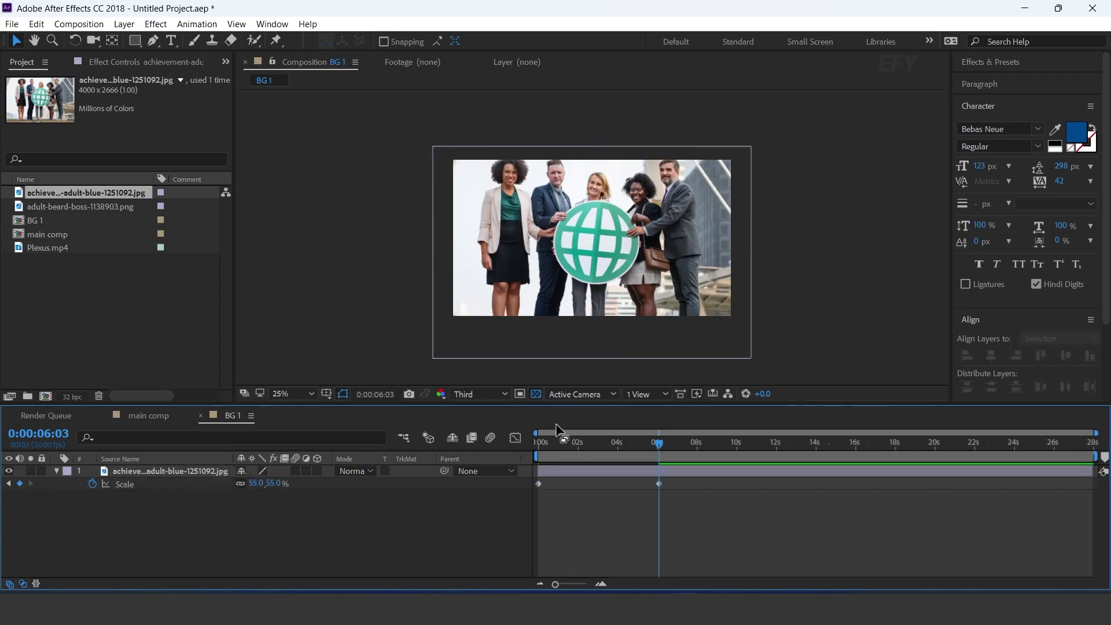
# - Preview the photo's zoom animation from the start in a magnified view
pyautogui.press('Home')
pyautogui.press('space')
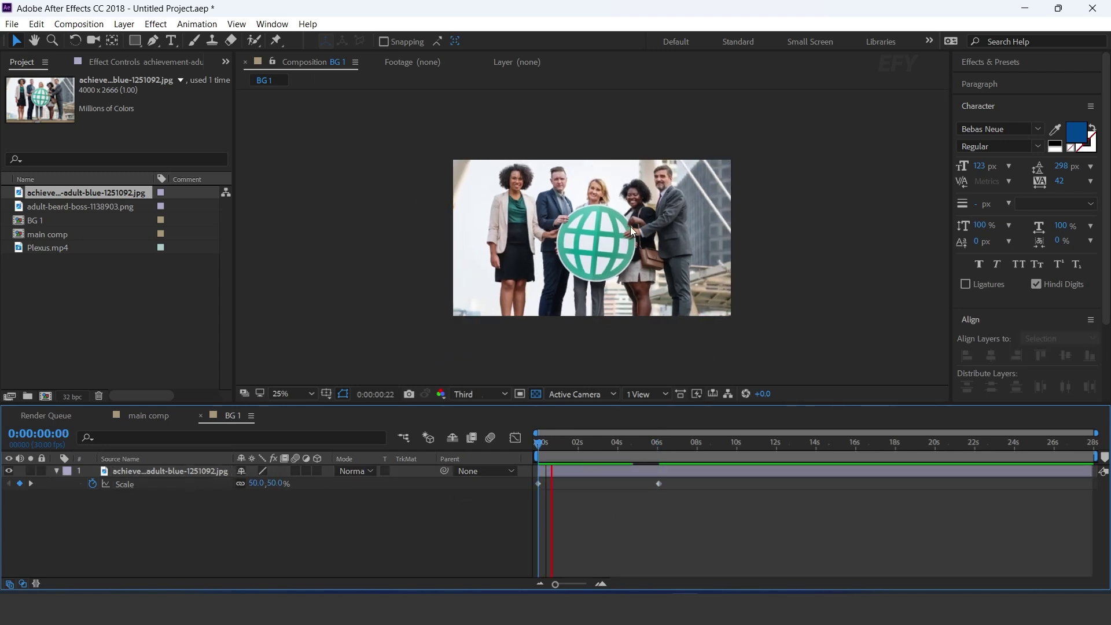
pyautogui.press('.')
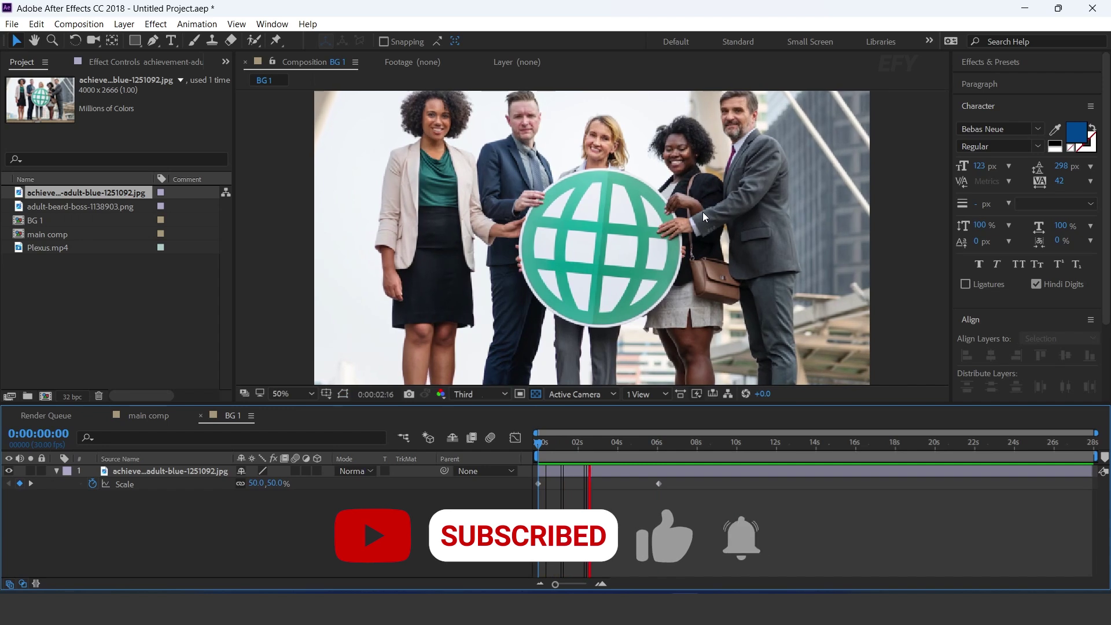
pyautogui.press('space')
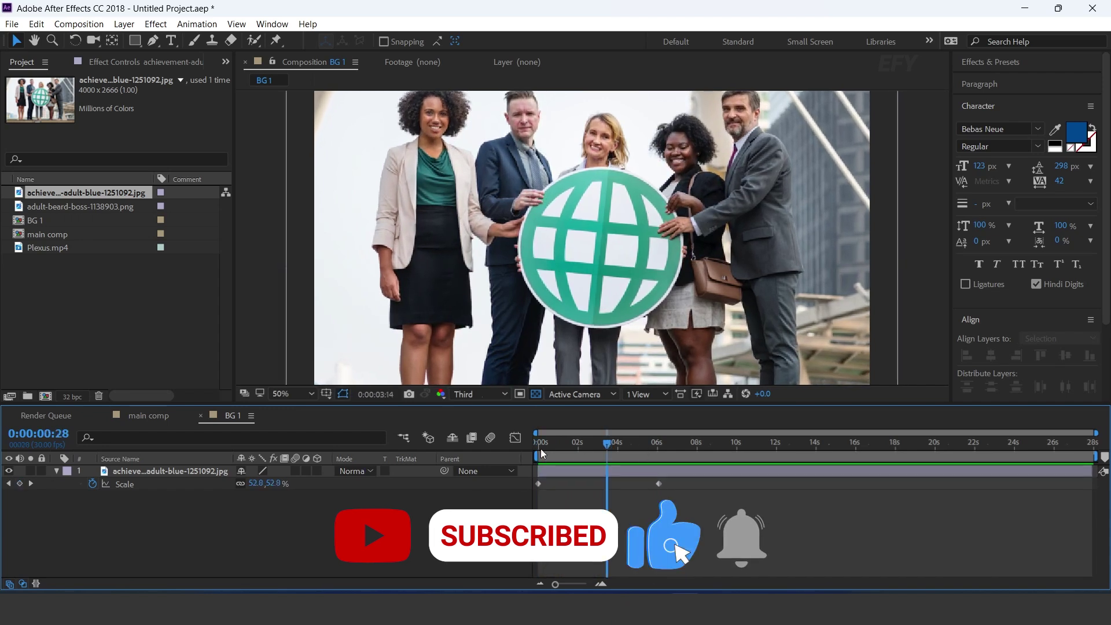
# - Return to main comp, place the BG 1 composition in it and apply the Tint effect to that layer
pyautogui.click(201, 415)
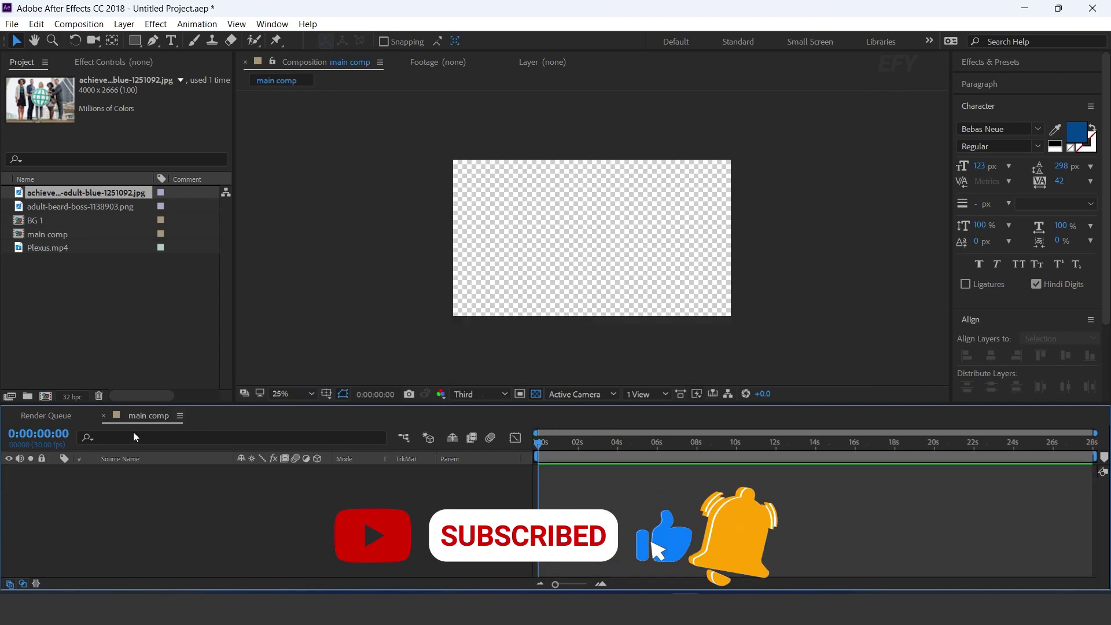
pyautogui.click(27, 220)
pyautogui.moveTo(26, 220); pyautogui.dragTo(346, 507)
pyautogui.hotkey('ctrl', 'space')
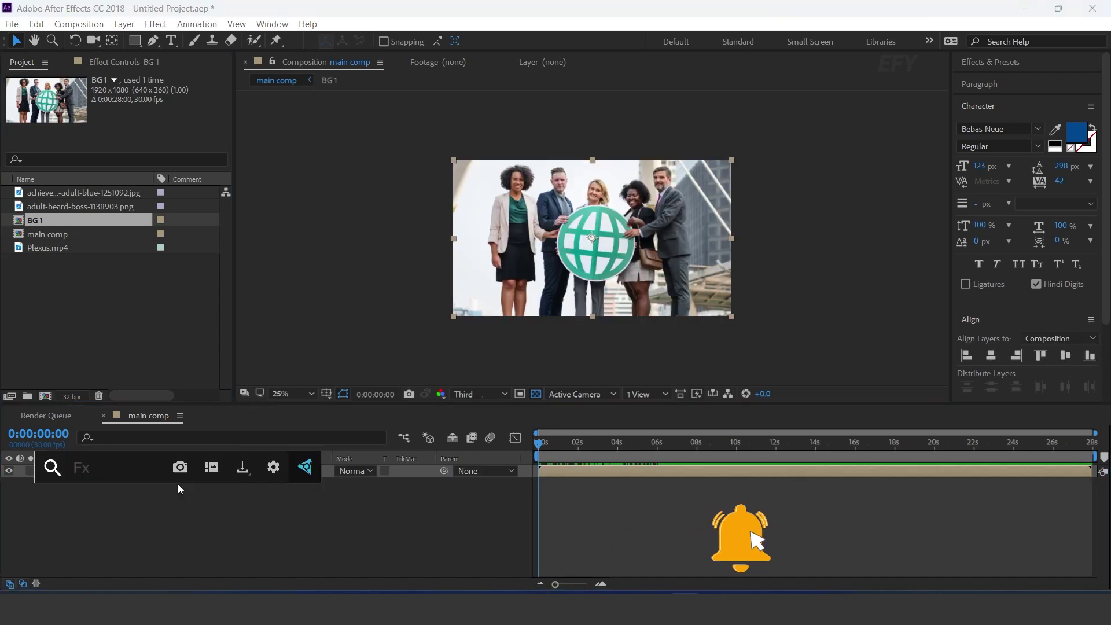
pyautogui.write('tint')
pyautogui.press('Return')
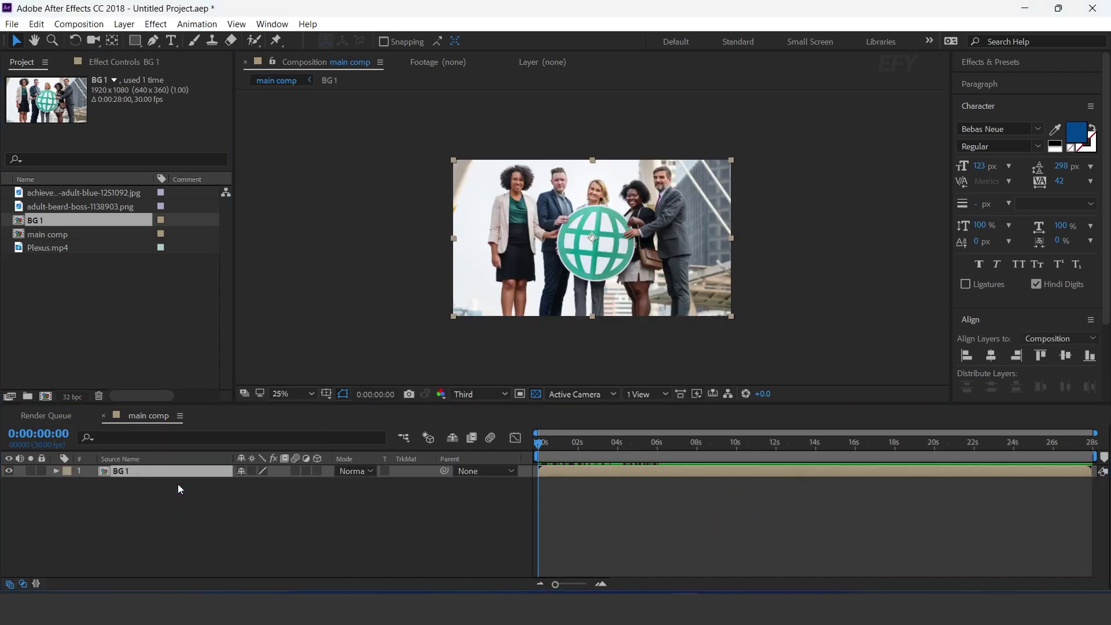
# - Add a white solid above BG 1 and set its opacity to 80%
pyautogui.rightClick(348, 519)
pyautogui.moveTo(377, 345)
pyautogui.click(572, 379)
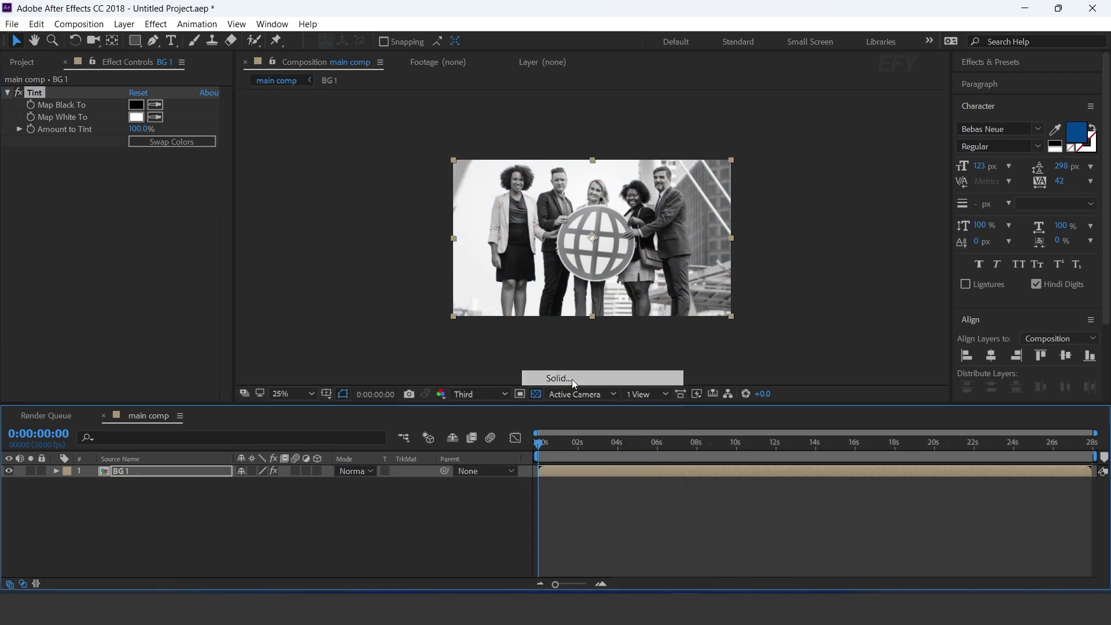
pyautogui.click(637, 488)
pyautogui.press('t')
pyautogui.click(246, 483)
pyautogui.write('30')
pyautogui.press('Return')
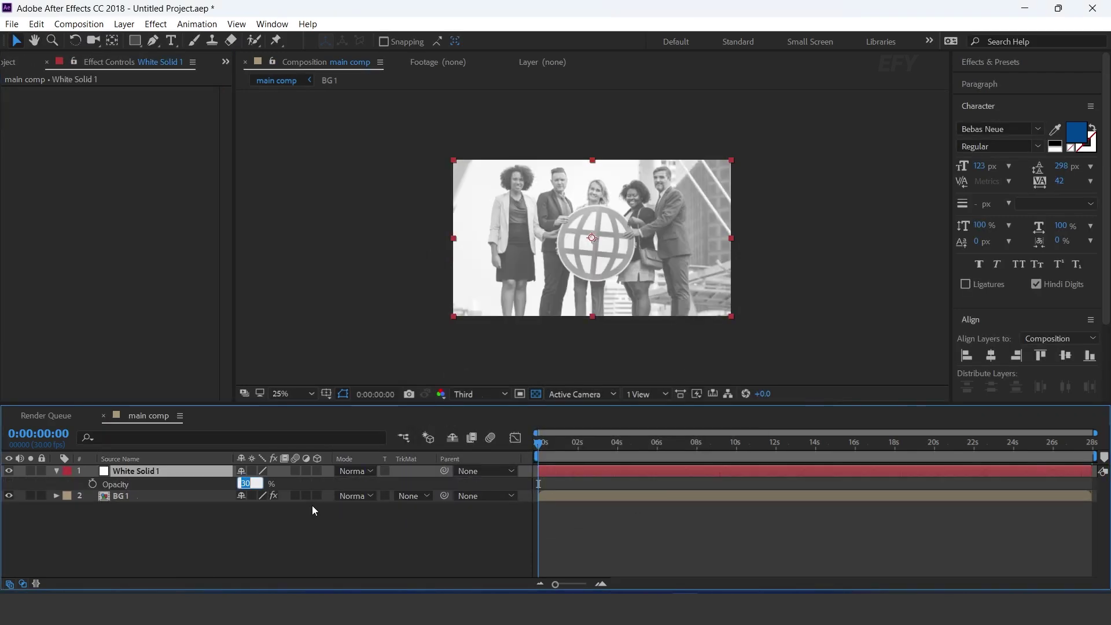
pyautogui.write('80')
pyautogui.press('Return')
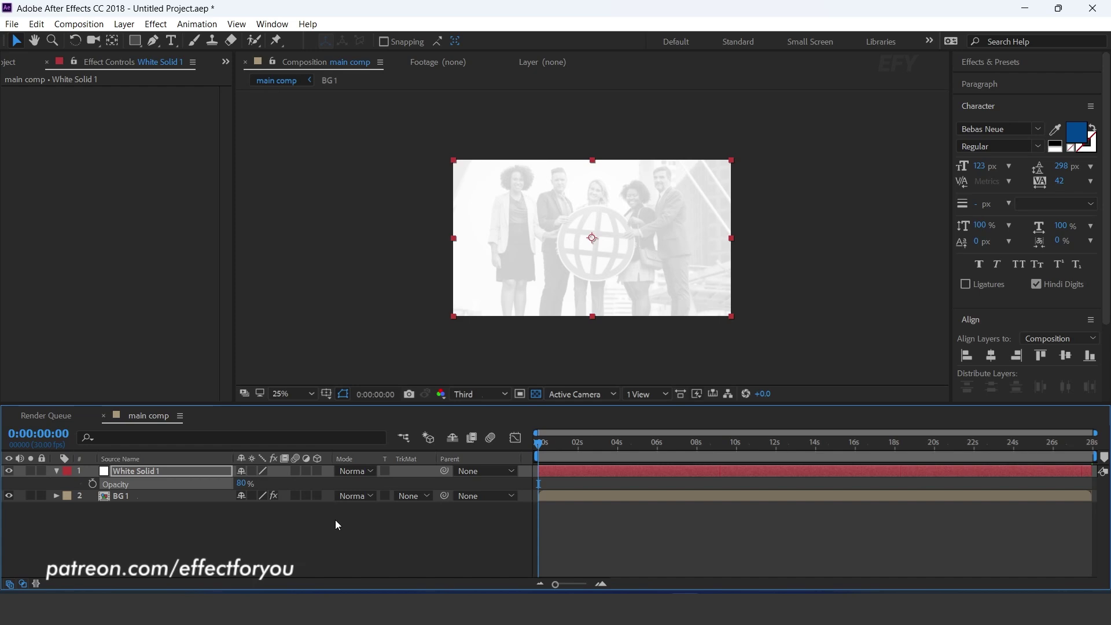
pyautogui.click(335, 520)
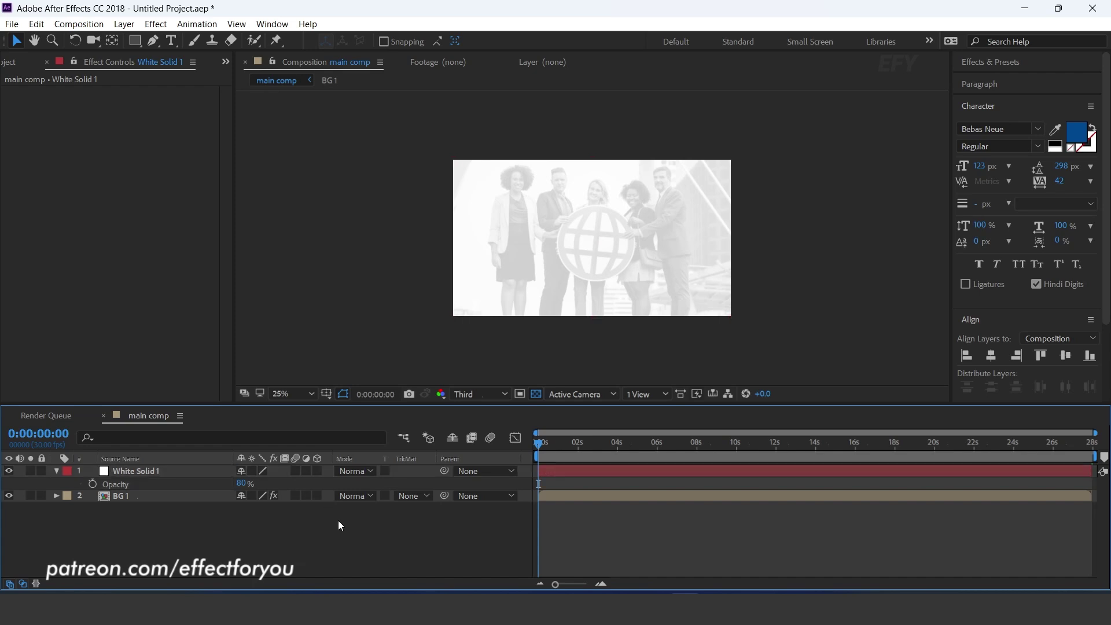
# - Draw a tall, narrow vertical rectangle shape extending beyond the frame, left of centre, and centre its anchor point
pyautogui.click(56, 470)
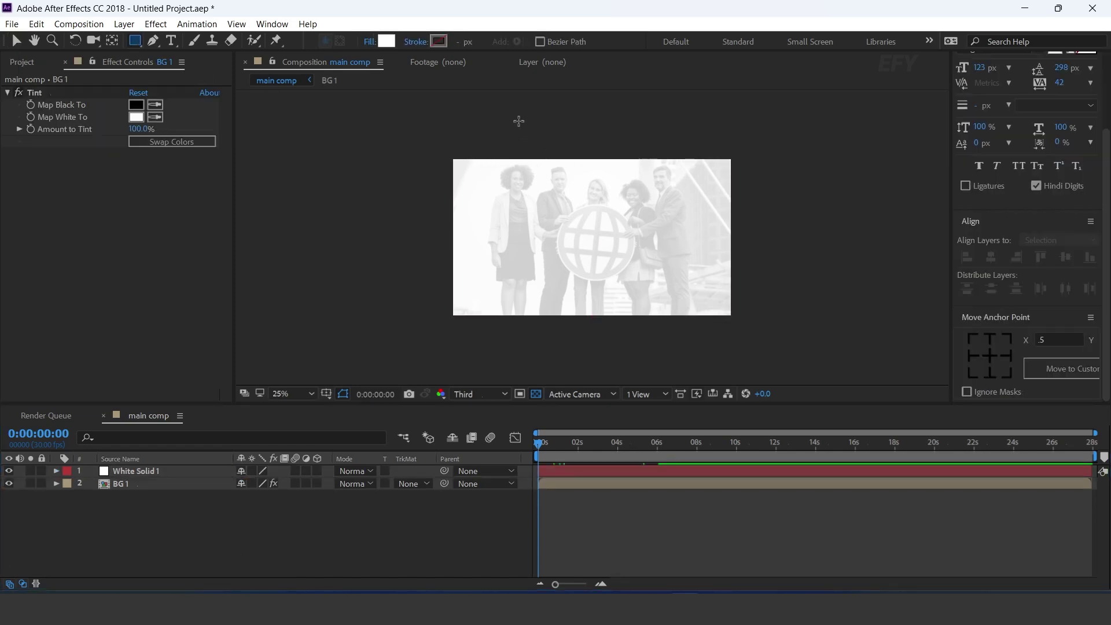
pyautogui.moveTo(514, 97); pyautogui.dragTo(582, 403)
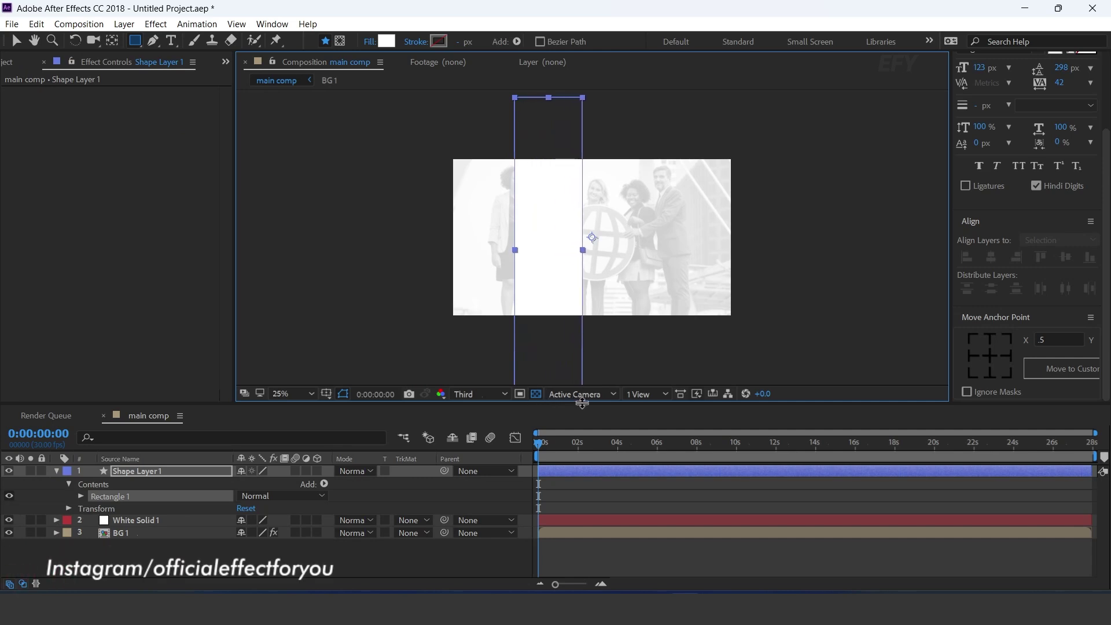
pyautogui.click(994, 356)
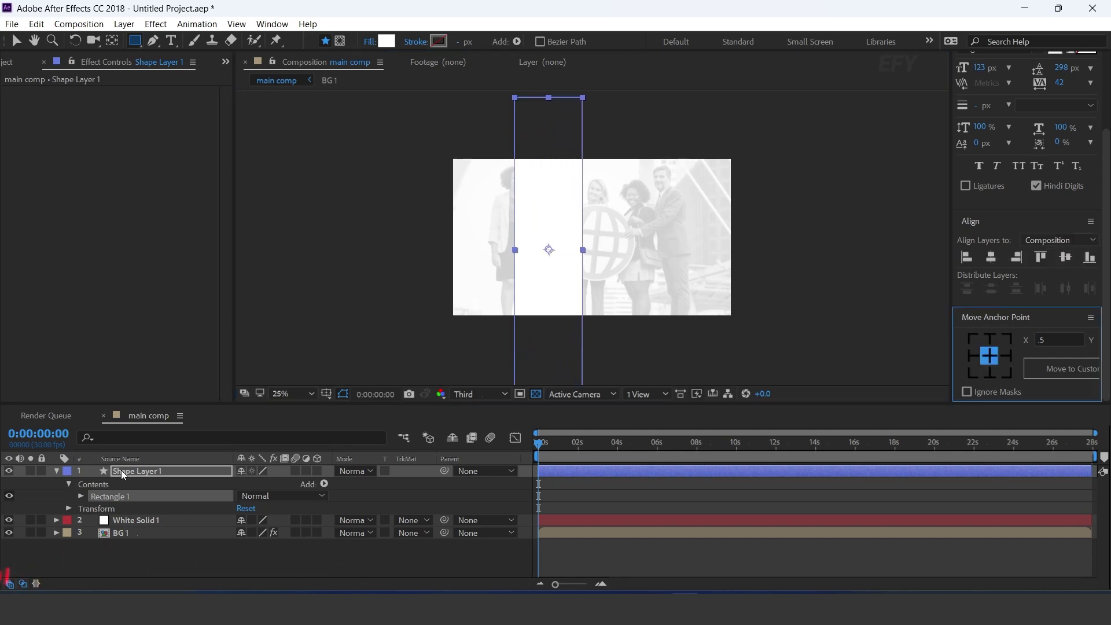
# - Apply the Fill effect to the rectangle's shape layer and colour it dark blue
pyautogui.hotkey('ctrl', 'space')
pyautogui.write('fil')
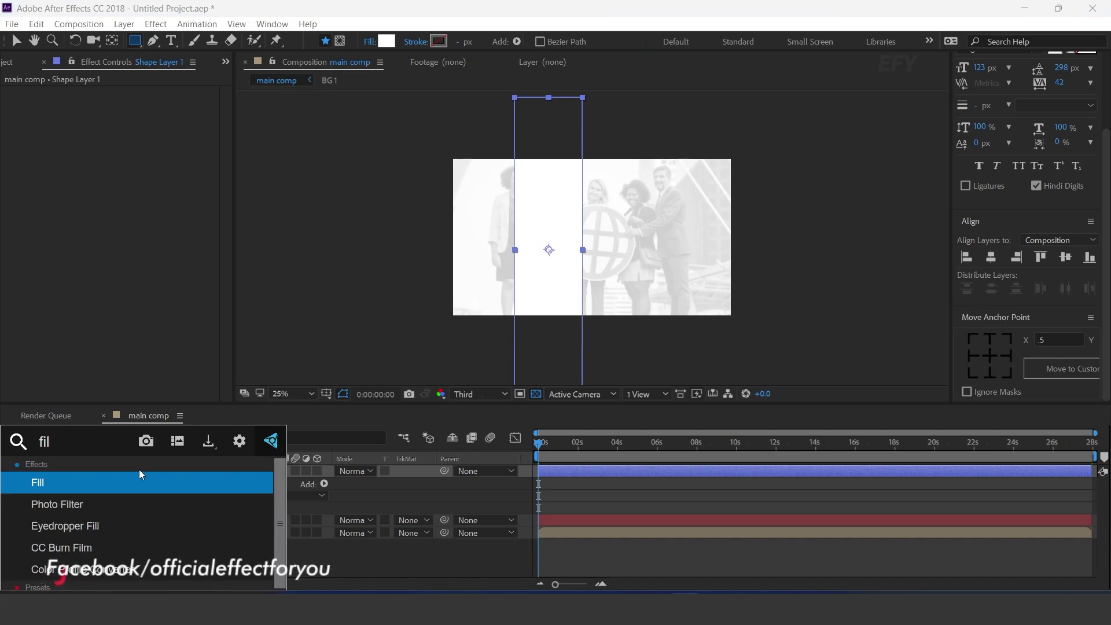
pyautogui.press('Return')
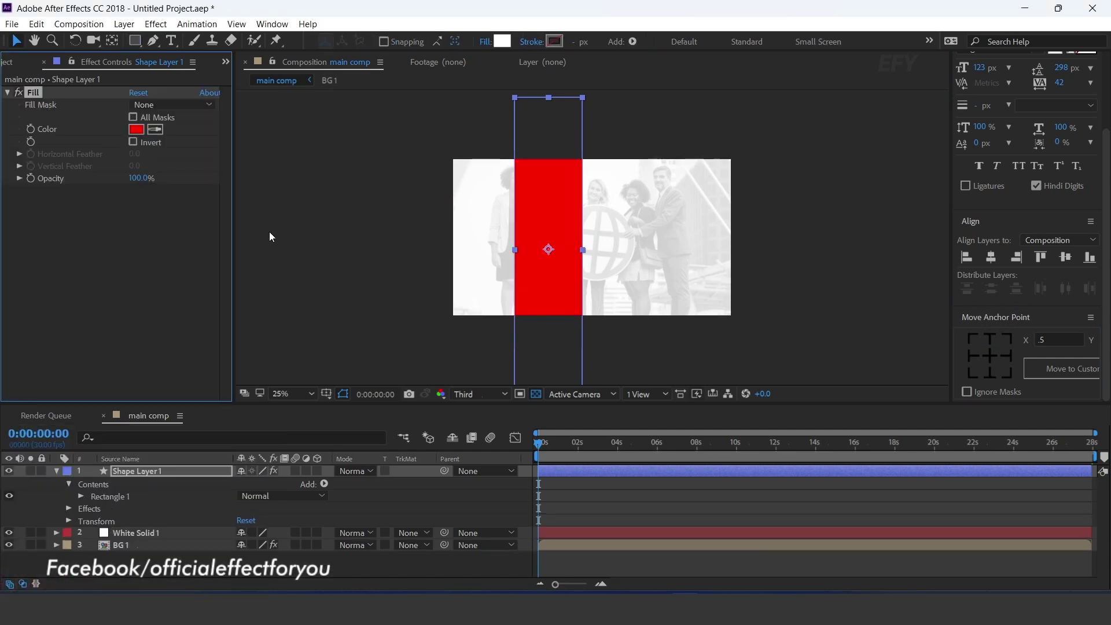
pyautogui.click(137, 129)
pyautogui.moveTo(246, 250); pyautogui.dragTo(248, 295)
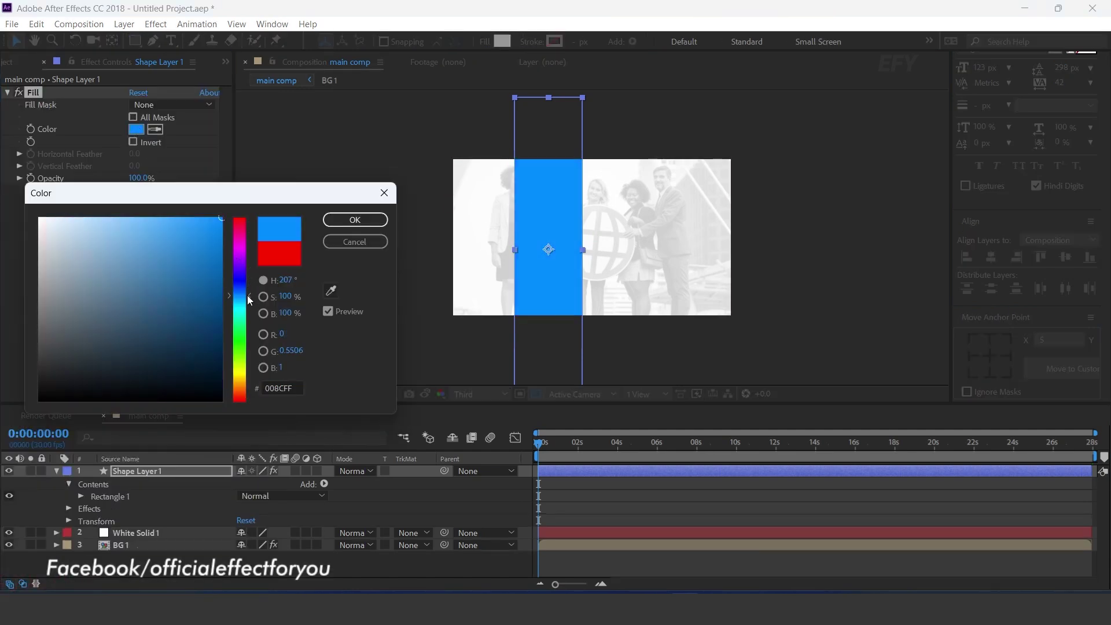
pyautogui.moveTo(221, 218); pyautogui.dragTo(218, 291)
pyautogui.click(355, 220)
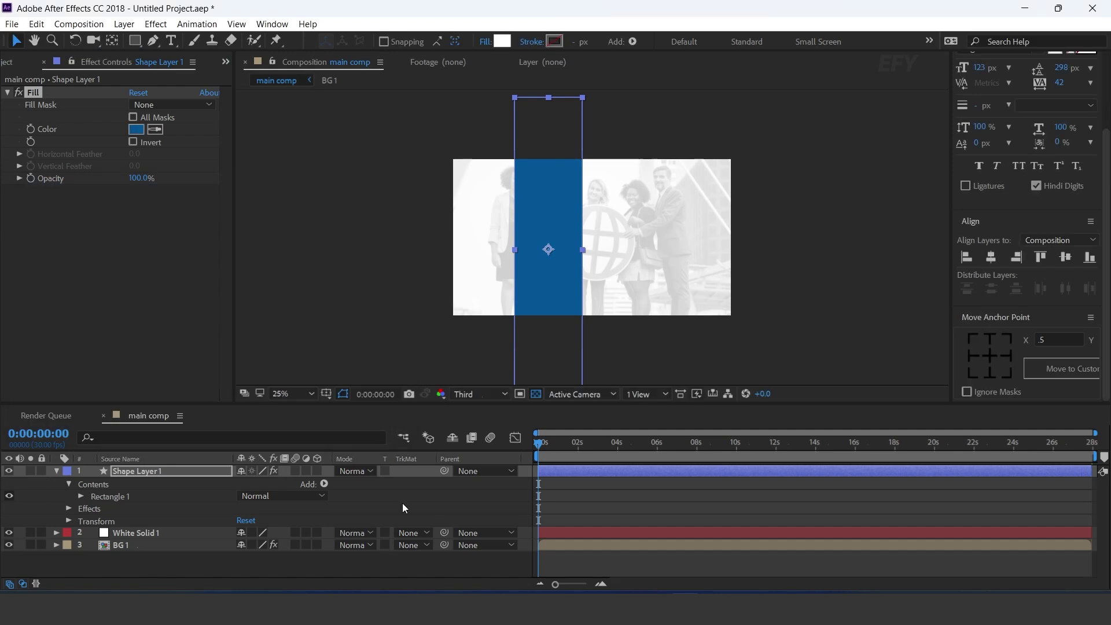
# - Set the blue shape layer's opacity to 90%
pyautogui.click(155, 474)
pyautogui.press('t')
pyautogui.click(247, 484)
pyautogui.write('90')
pyautogui.press('Return')
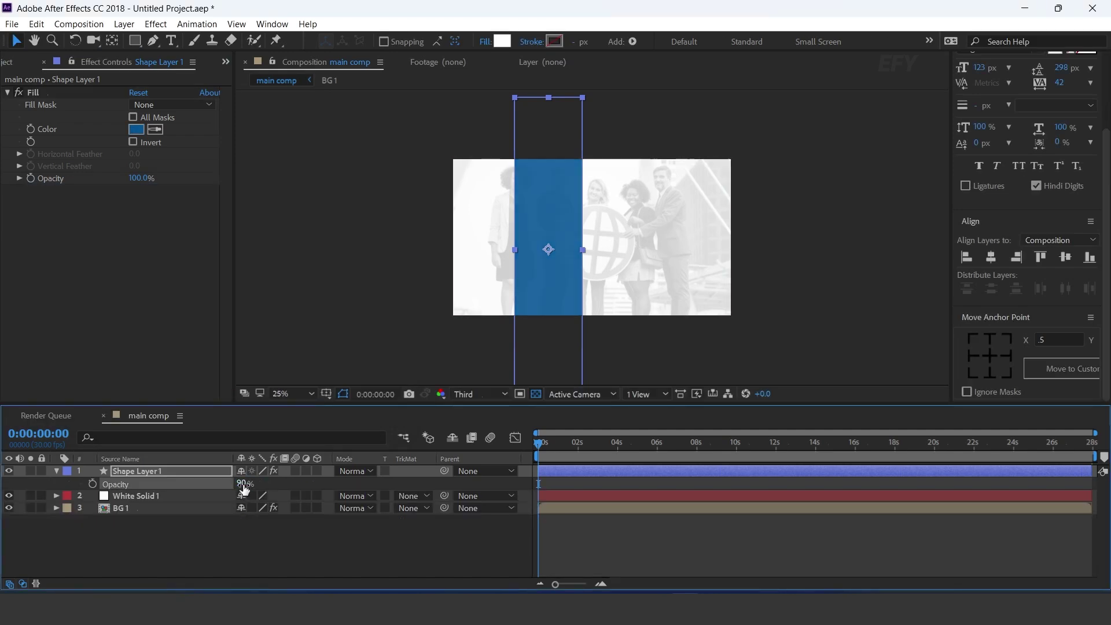
pyautogui.click(357, 536)
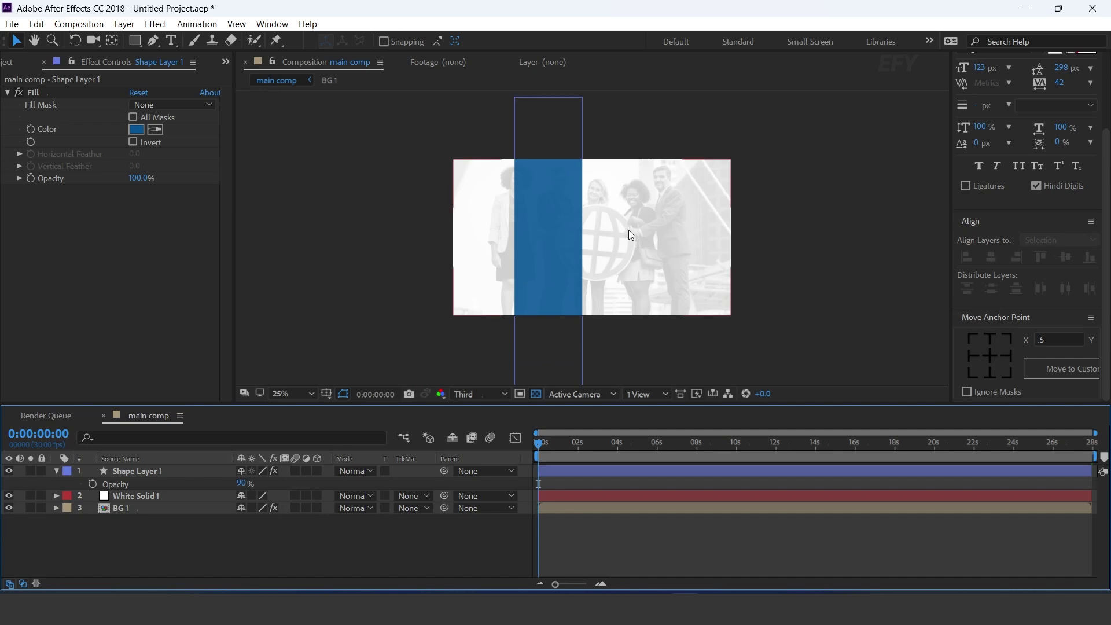
# - Rotate the blue bar by 22° and move it slightly right of centre, to about 1106, 604
pyautogui.click(140, 470)
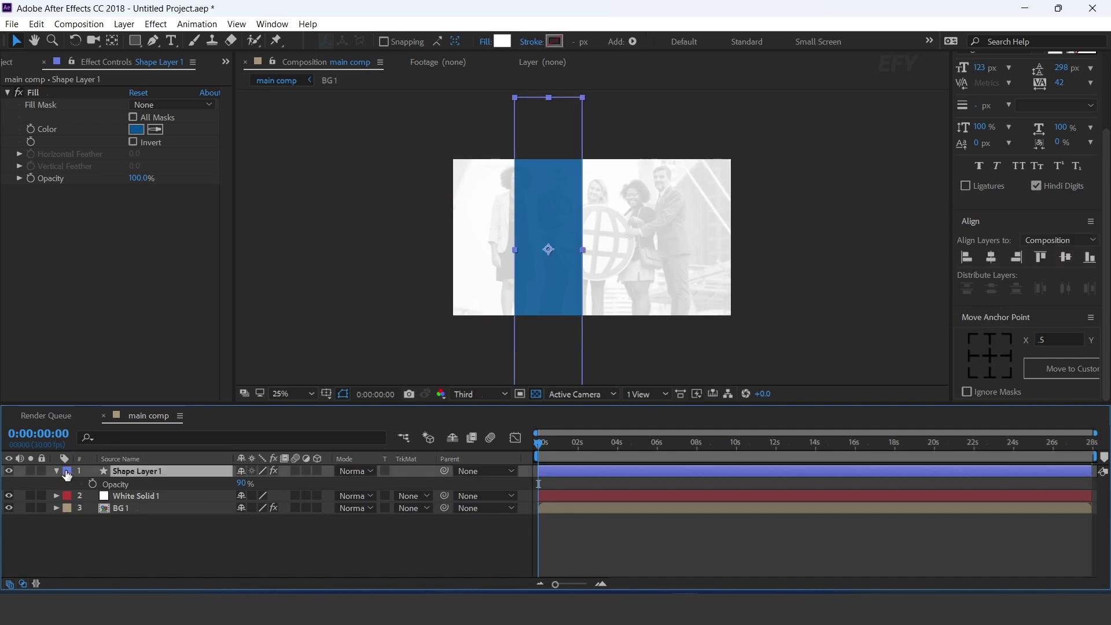
pyautogui.press('r')
pyautogui.moveTo(255, 484); pyautogui.dragTo(277, 483)
pyautogui.moveTo(553, 270); pyautogui.dragTo(600, 287)
# - Keyframe the bar's position so it slides in from off-frame at about -666, 604 at 0 s to its current place at 2 s
pyautogui.click(156, 470)
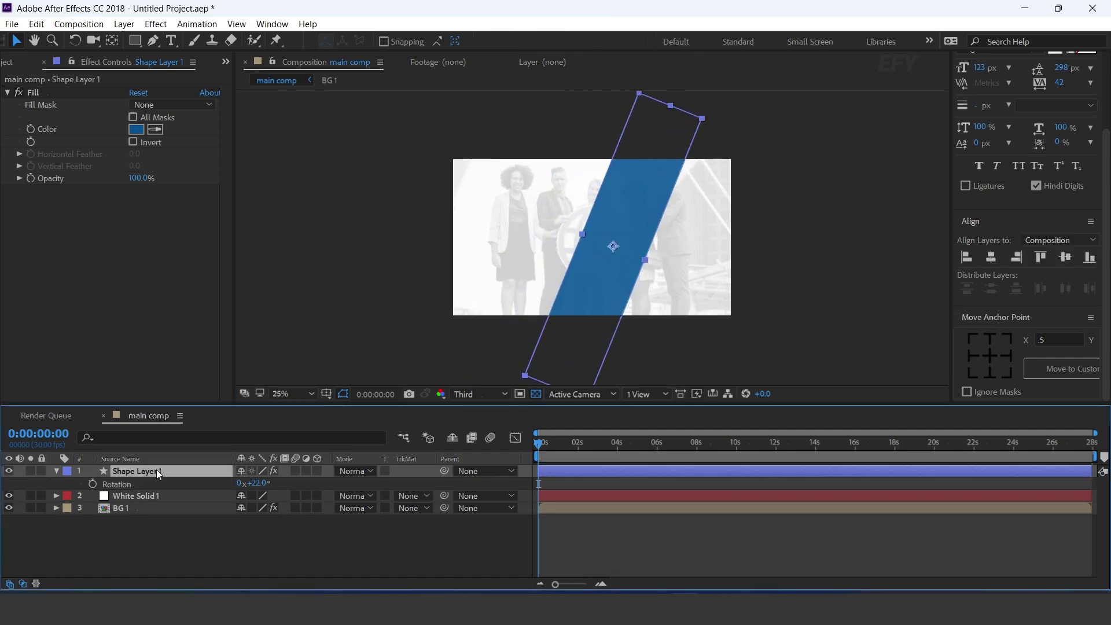
pyautogui.press('p')
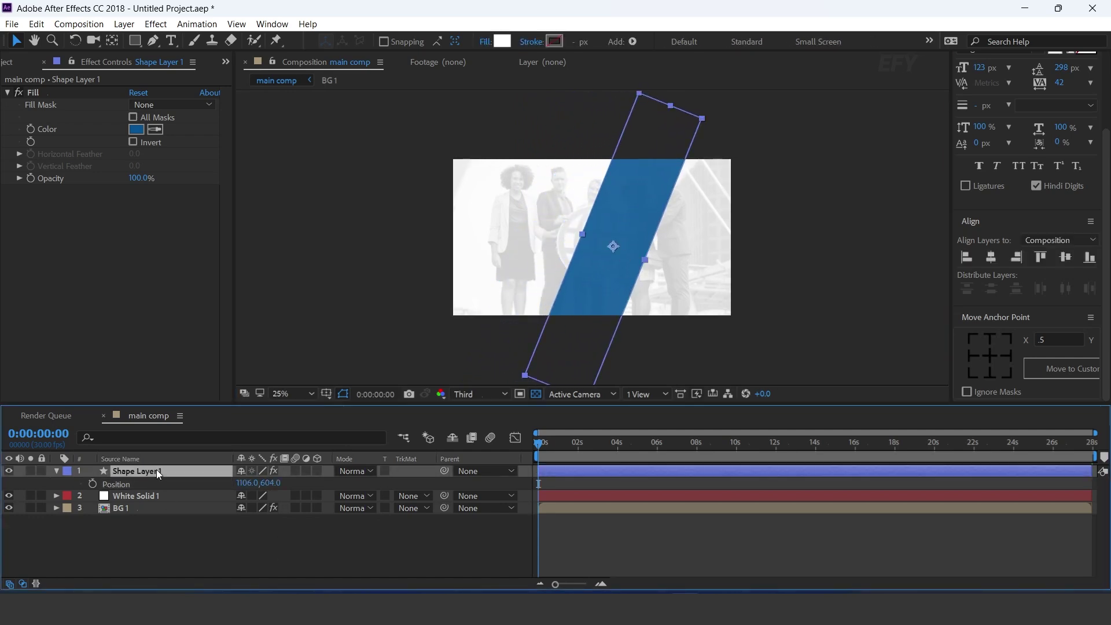
pyautogui.click(601, 584)
pyautogui.moveTo(550, 443); pyautogui.dragTo(487, 439)
pyautogui.click(92, 484)
pyautogui.moveTo(618, 250); pyautogui.dragTo(362, 250)
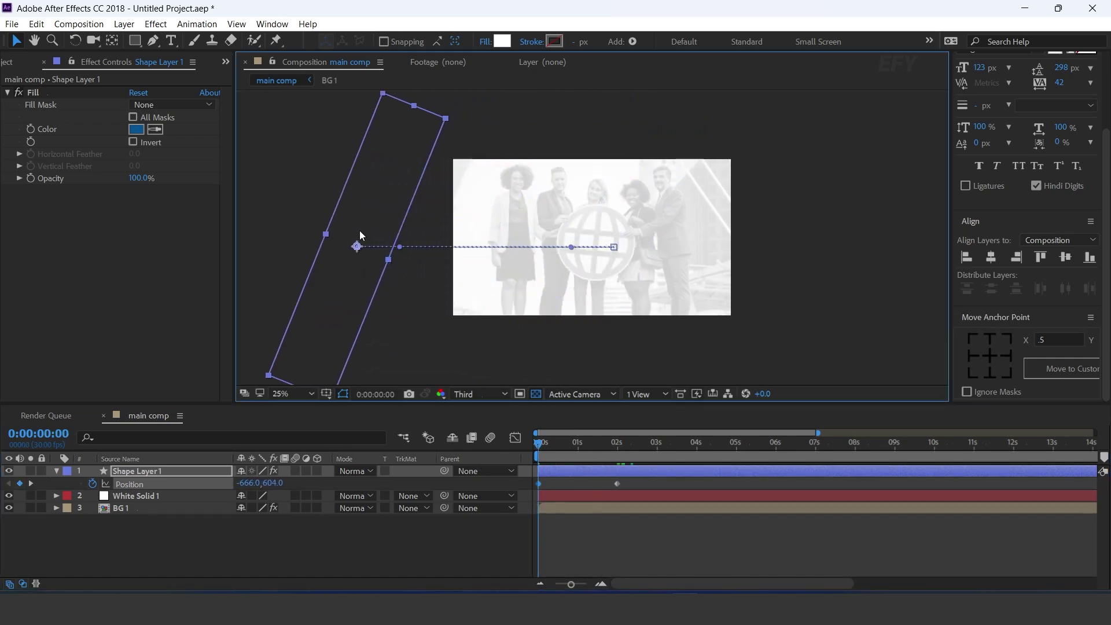
# - Apply Easy Ease to the bar's position keyframes and lengthen the influence of the 2-second keyframe in the speed graph
pyautogui.rightClick(616, 484)
pyautogui.moveTo(678, 479)
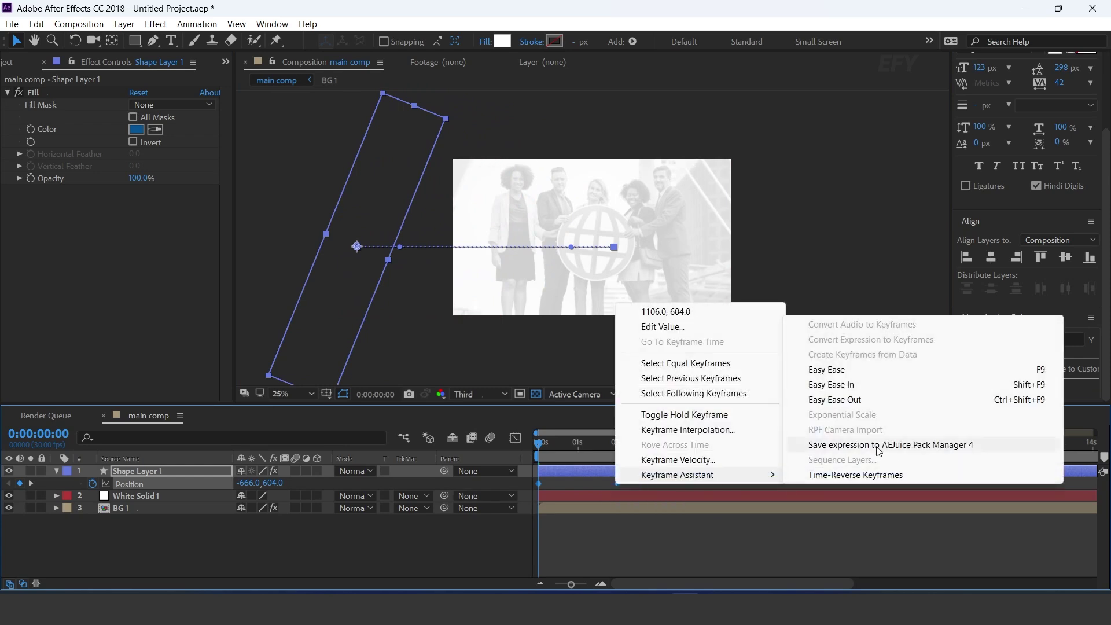
pyautogui.click(838, 372)
pyautogui.click(515, 438)
pyautogui.click(617, 549)
pyautogui.moveTo(604, 549); pyautogui.dragTo(578, 550)
pyautogui.click(515, 438)
# - Preview the blue bar's slide-in animation from the start of main comp
pyautogui.moveTo(576, 443); pyautogui.dragTo(563, 444)
pyautogui.press('Home')
pyautogui.press('space')
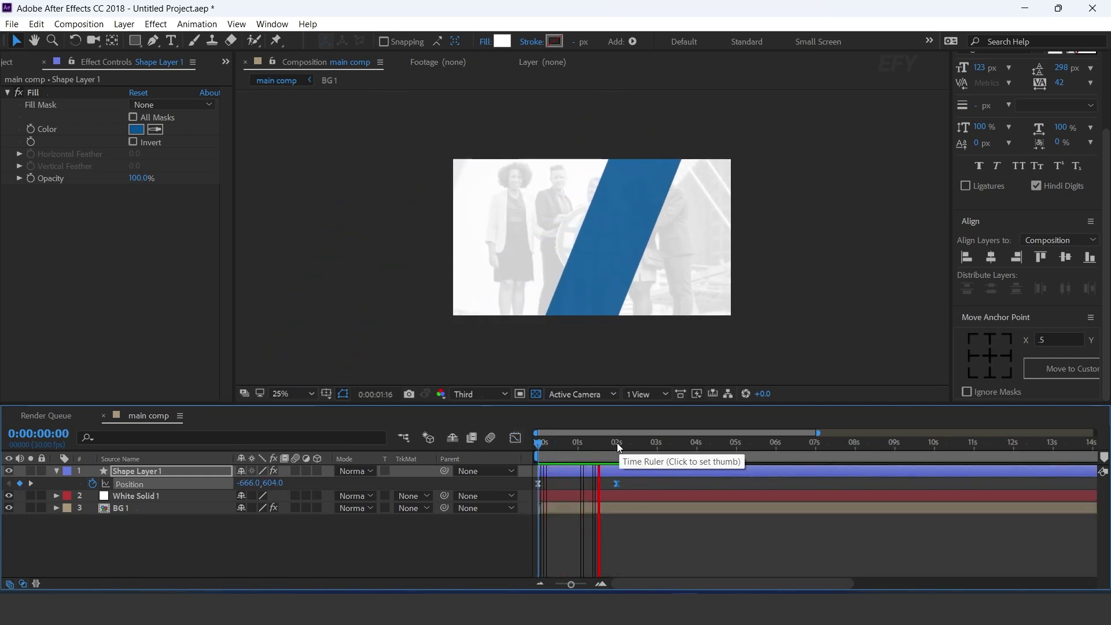
# - Delay the blue bar's ending position keyframe to 0:00:02:16 and preview the slower slide-in
pyautogui.moveTo(617, 443); pyautogui.dragTo(536, 444)
pyautogui.moveTo(617, 484); pyautogui.dragTo(638, 484)
pyautogui.press('space')
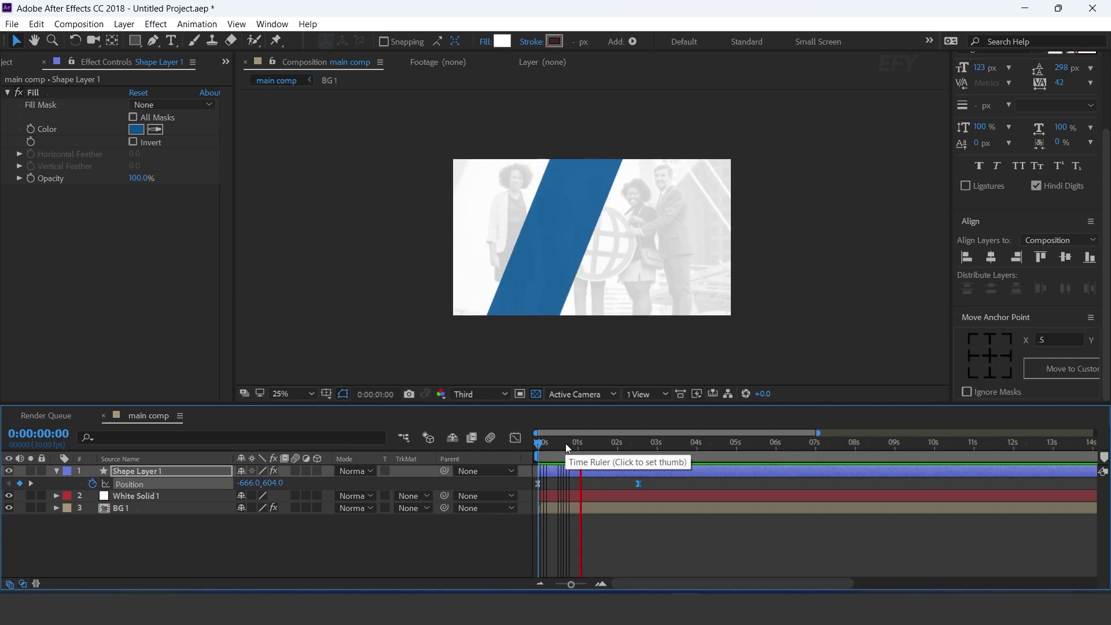
pyautogui.moveTo(613, 446); pyautogui.dragTo(638, 446)
# - Duplicate the blue bar layer at 0:00:02:16 and set the copy's rotation to -24° so the two bars cross
pyautogui.click(134, 472)
pyautogui.press('u')
pyautogui.hotkey('ctrl', 'd')
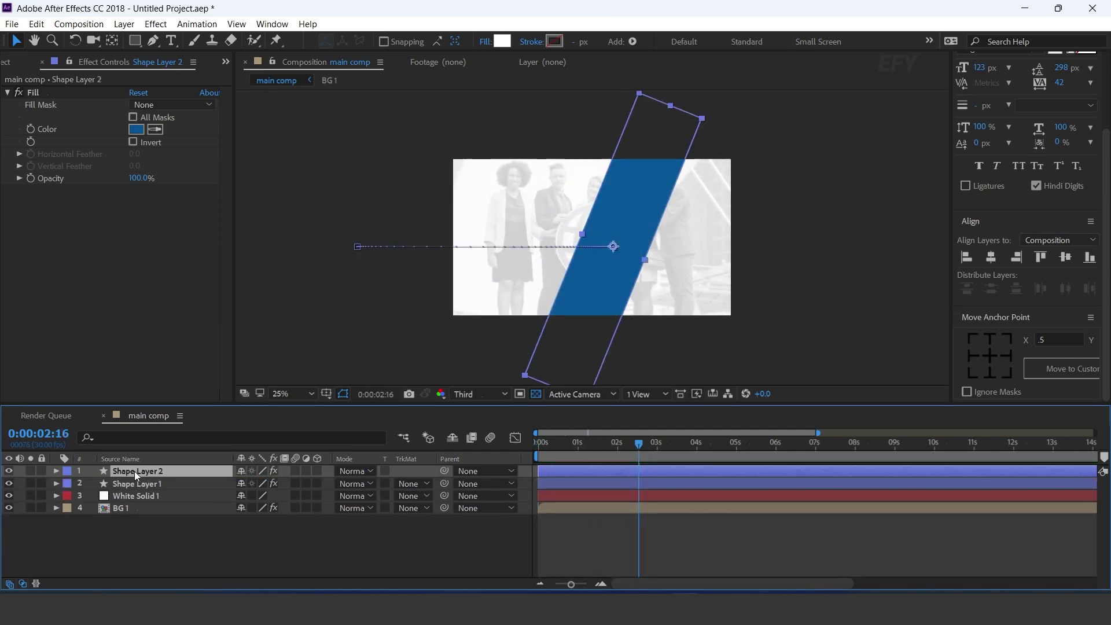
pyautogui.press('r')
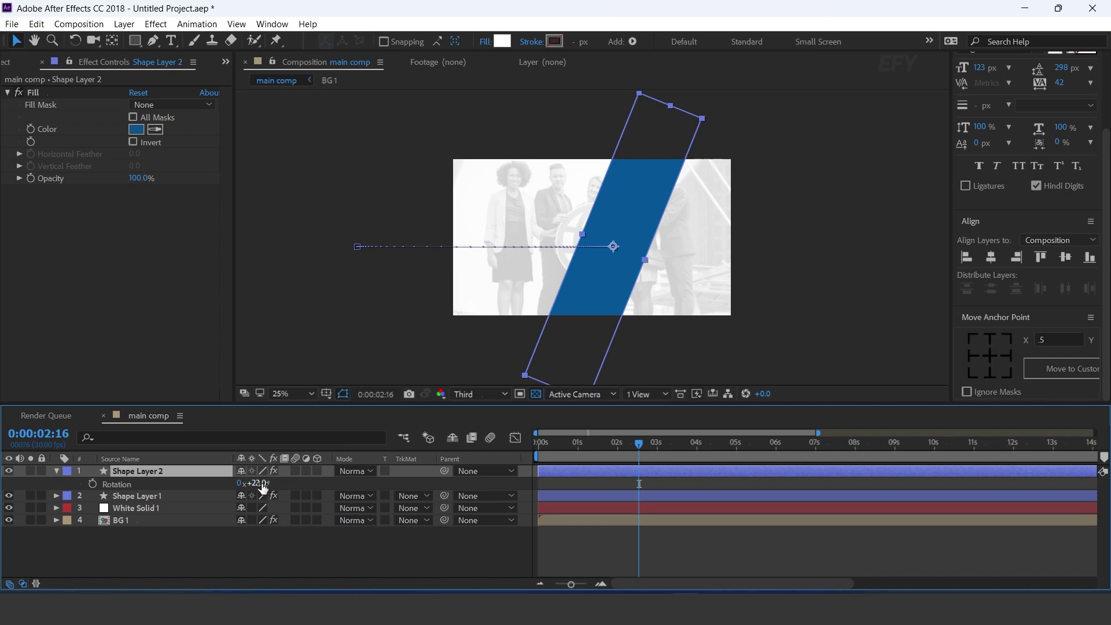
pyautogui.moveTo(255, 483); pyautogui.dragTo(229, 484)
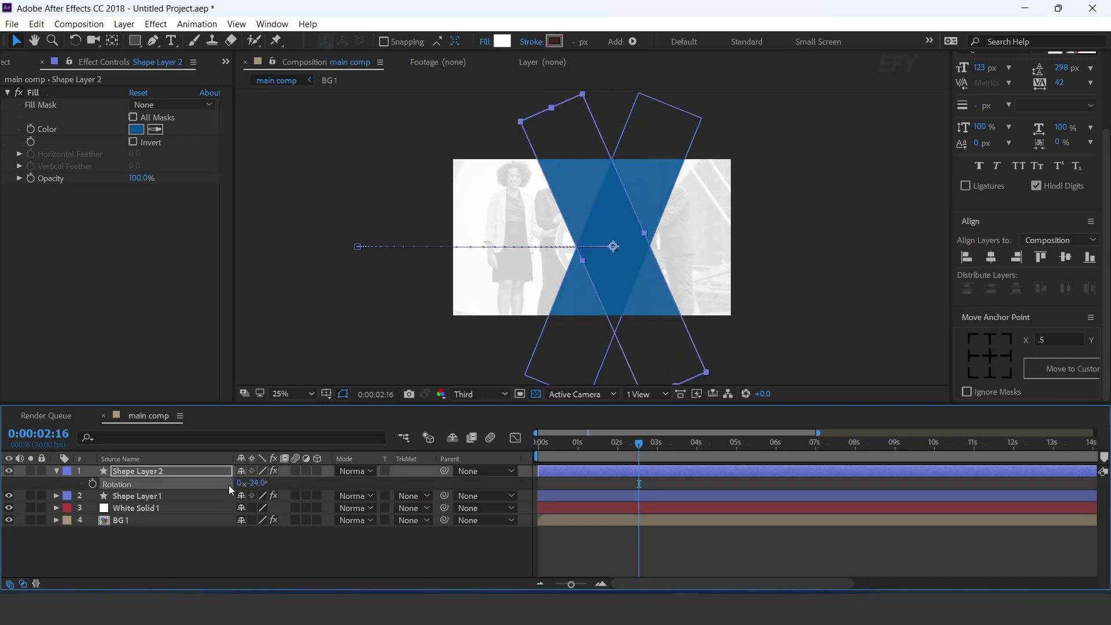
# - Move the copied bar's starting position off the right side of the frame, to about 2714, 576, and preview the crossing animation
pyautogui.press('p')
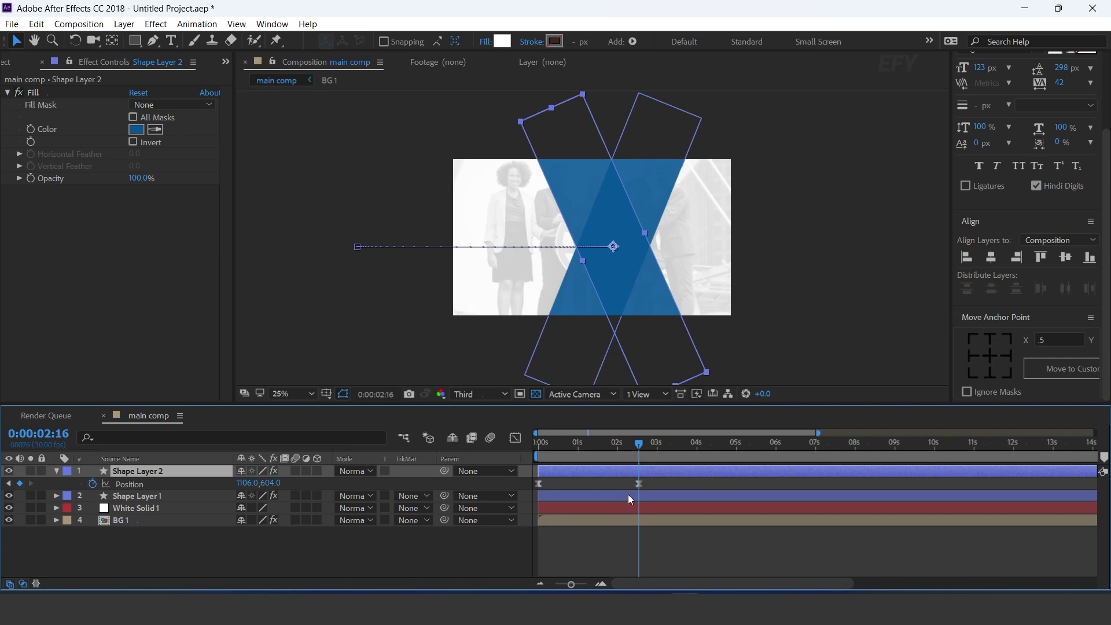
pyautogui.click(640, 483)
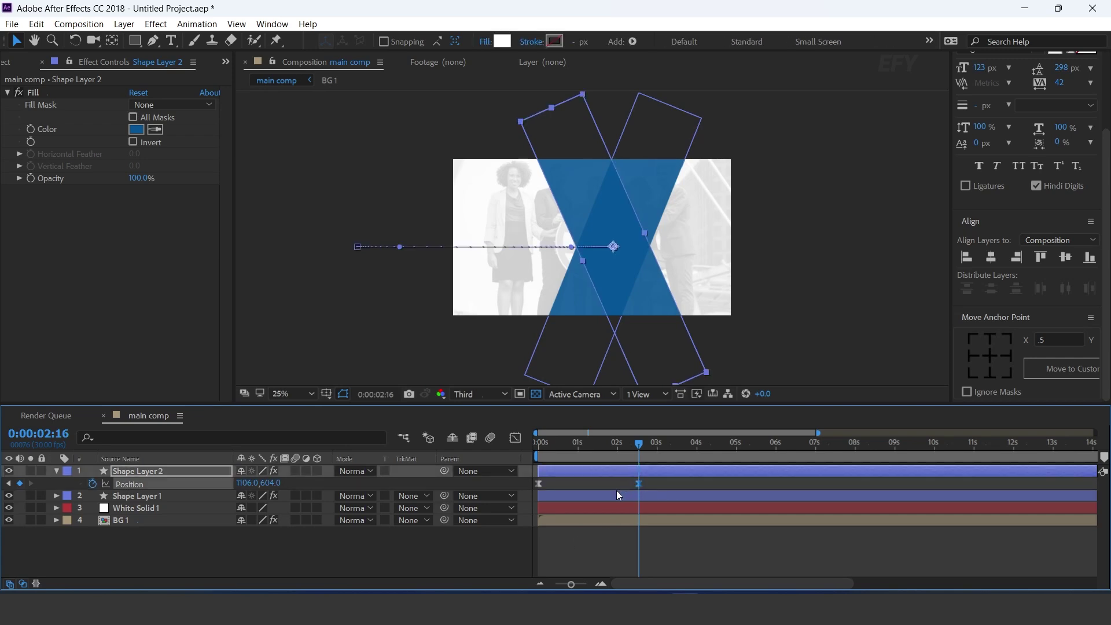
pyautogui.click(357, 246)
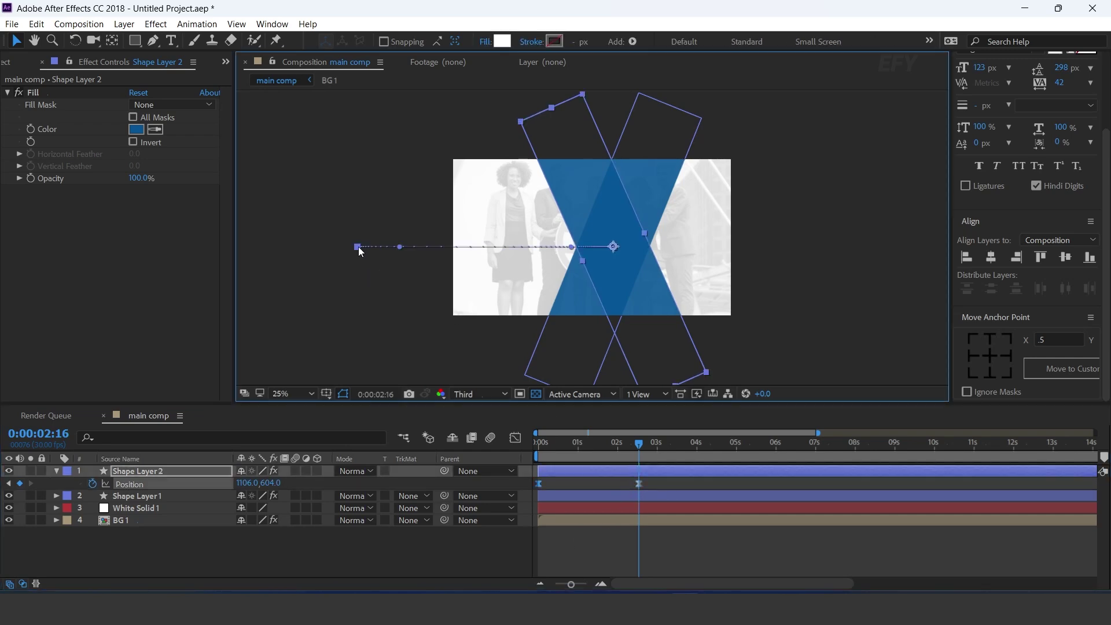
pyautogui.moveTo(359, 248); pyautogui.dragTo(846, 243)
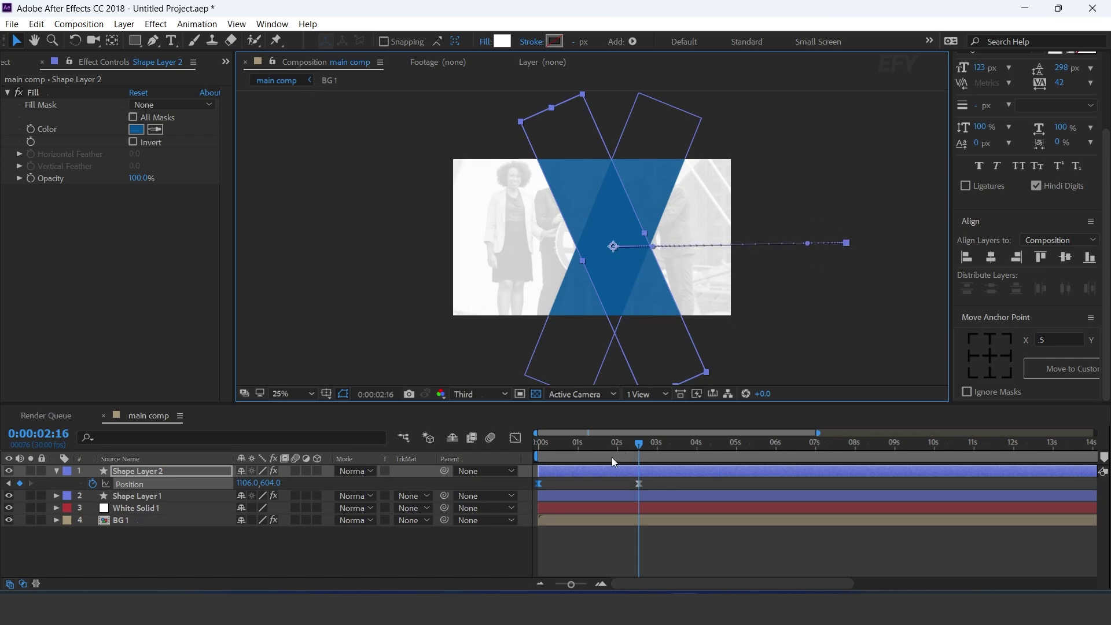
pyautogui.moveTo(629, 446); pyautogui.dragTo(529, 448)
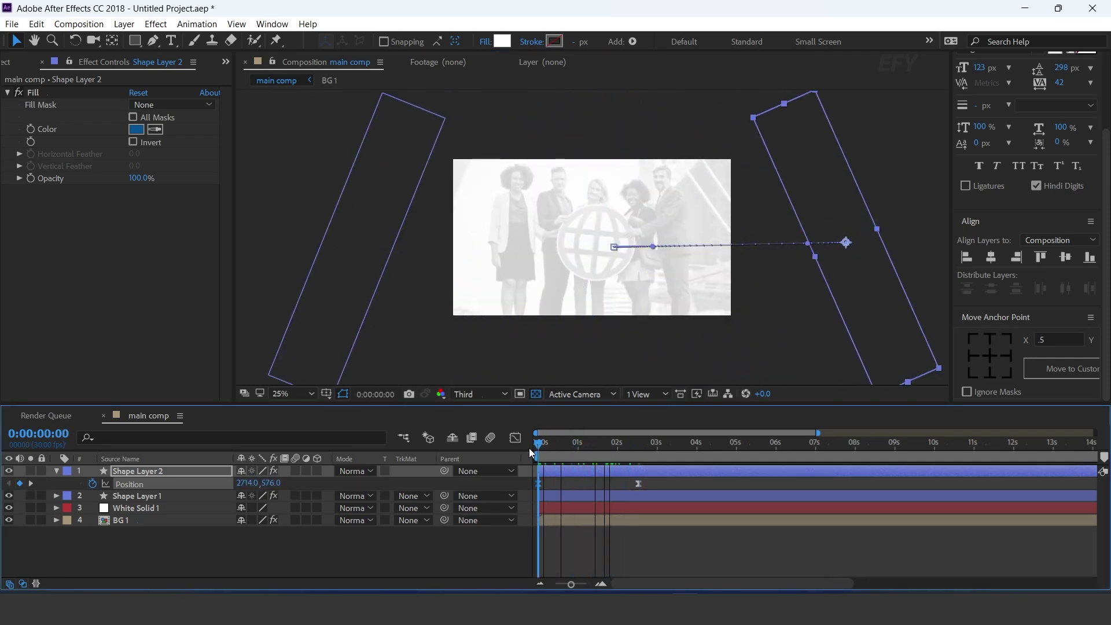
pyautogui.press('space')
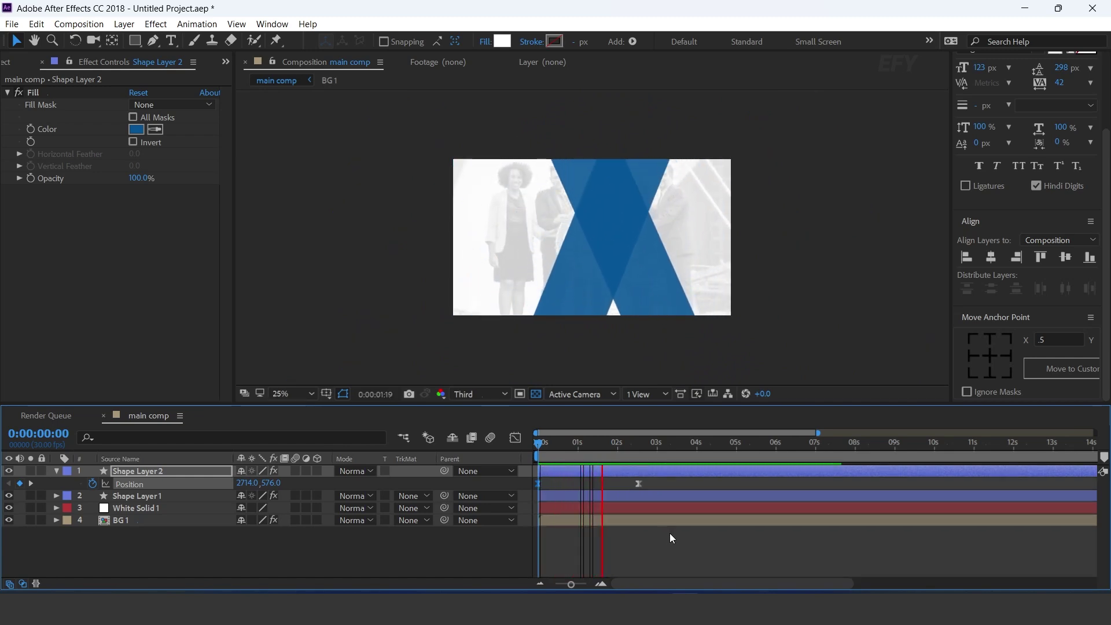
# - Shift the second bar's whole motion path right so it runs from about 3054, 576 to 1446, 604, and preview it
pyautogui.moveTo(541, 443); pyautogui.dragTo(651, 442)
pyautogui.moveTo(843, 243); pyautogui.dragTo(896, 244)
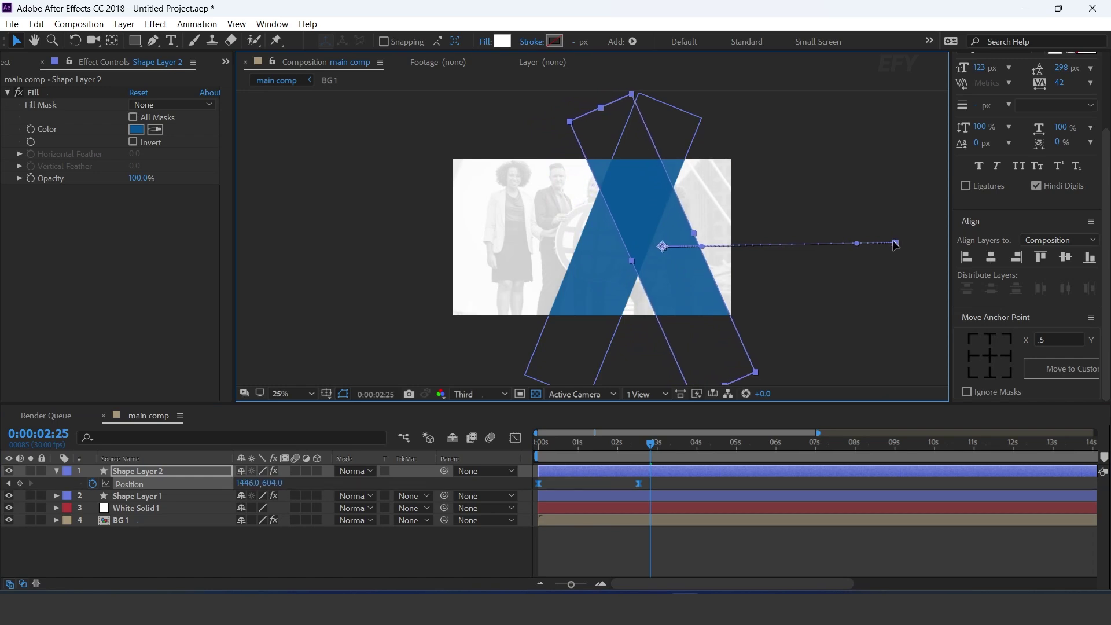
pyautogui.click(565, 353)
pyautogui.click(667, 536)
pyautogui.moveTo(587, 446); pyautogui.dragTo(475, 468)
pyautogui.press('space')
pyautogui.press('space')
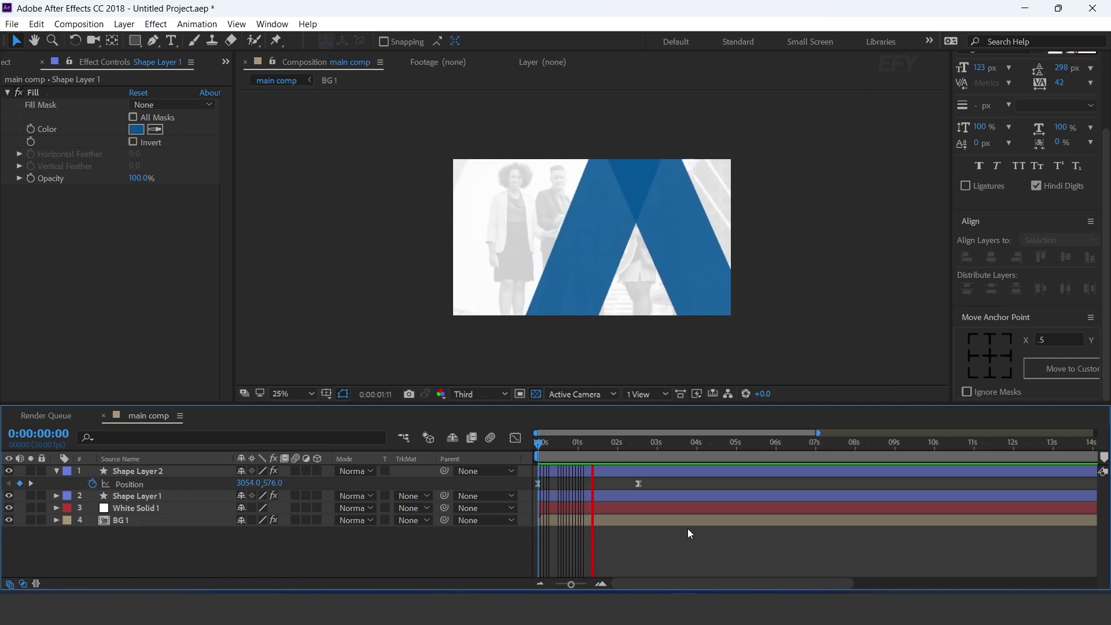
# - Draw a white rectangle at 0:00:03:08 as a new shape layer over the lower crossed bars, extending below the frame
pyautogui.click(654, 445)
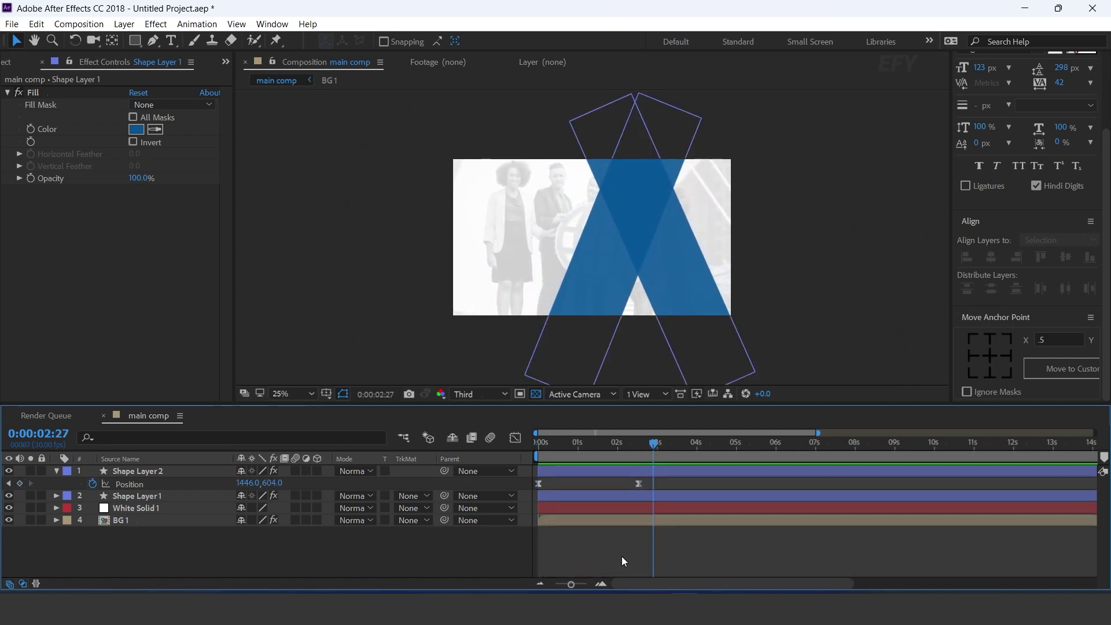
pyautogui.click(56, 471)
pyautogui.moveTo(557, 448); pyautogui.dragTo(668, 444)
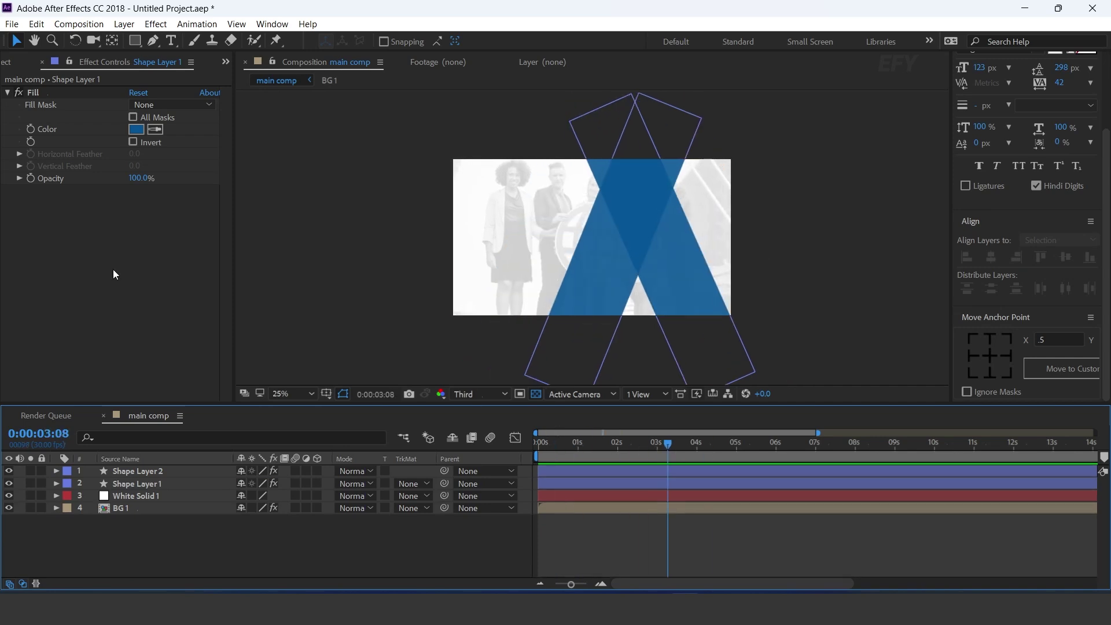
pyautogui.click(135, 41)
pyautogui.moveTo(587, 213)
pyautogui.mouseDown()
pyautogui.moveTo(600, 378)
pyautogui.moveTo(612, 414)
pyautogui.moveTo(673, 463)
pyautogui.moveTo(680, 476)
pyautogui.moveTo(670, 479)
pyautogui.mouseUp()
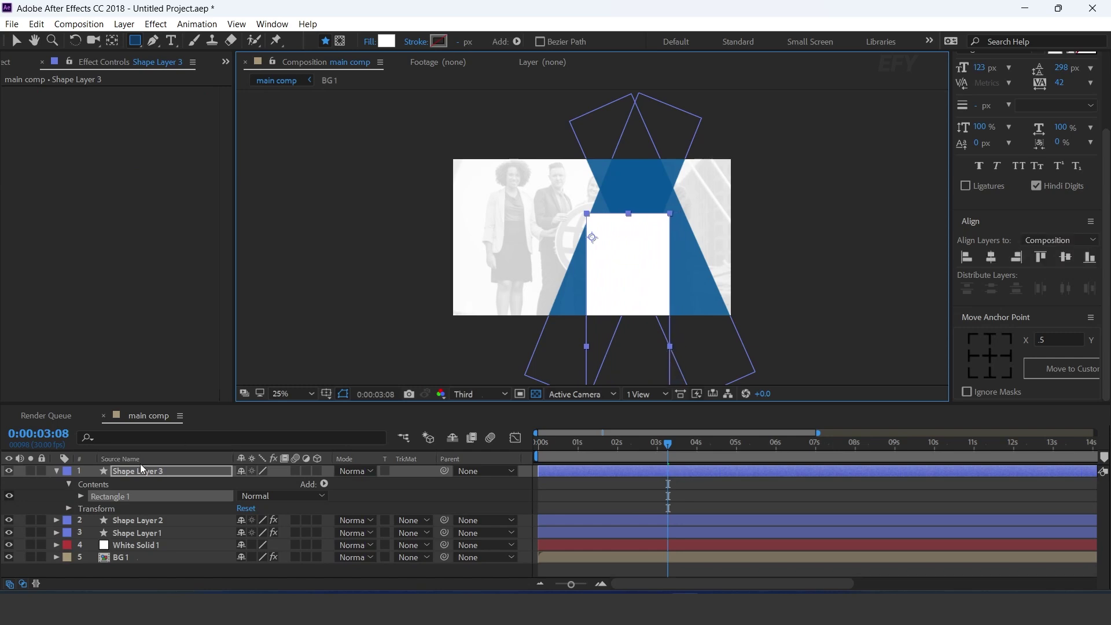
# - Copy the second bar's Fill effect to the new rectangle layer and set that layer's opacity to 50%
pyautogui.click(114, 523)
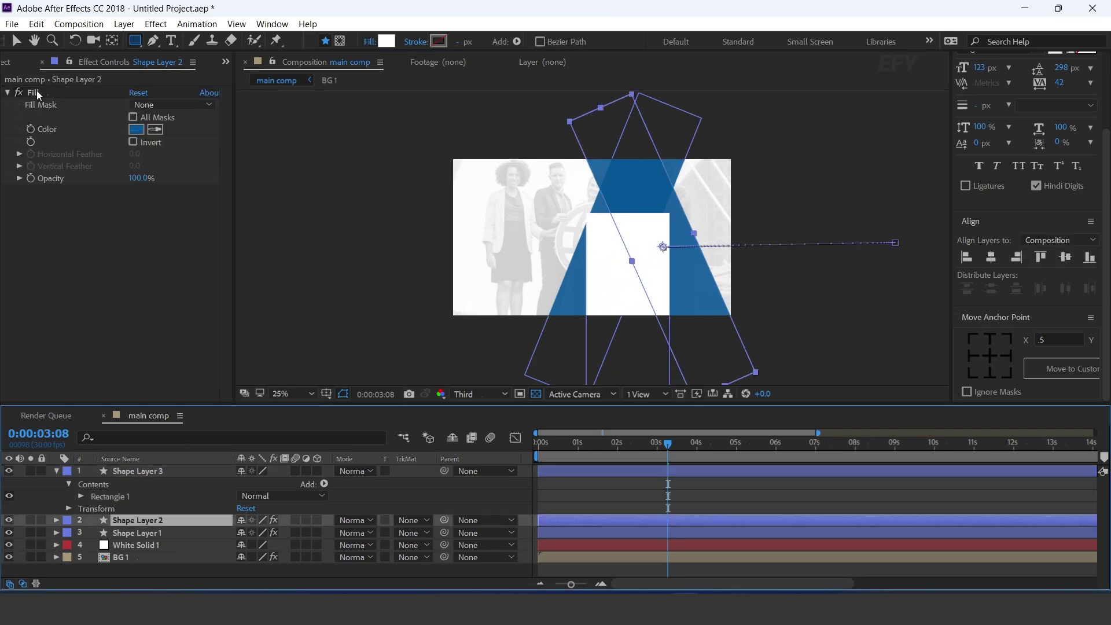
pyautogui.click(34, 93)
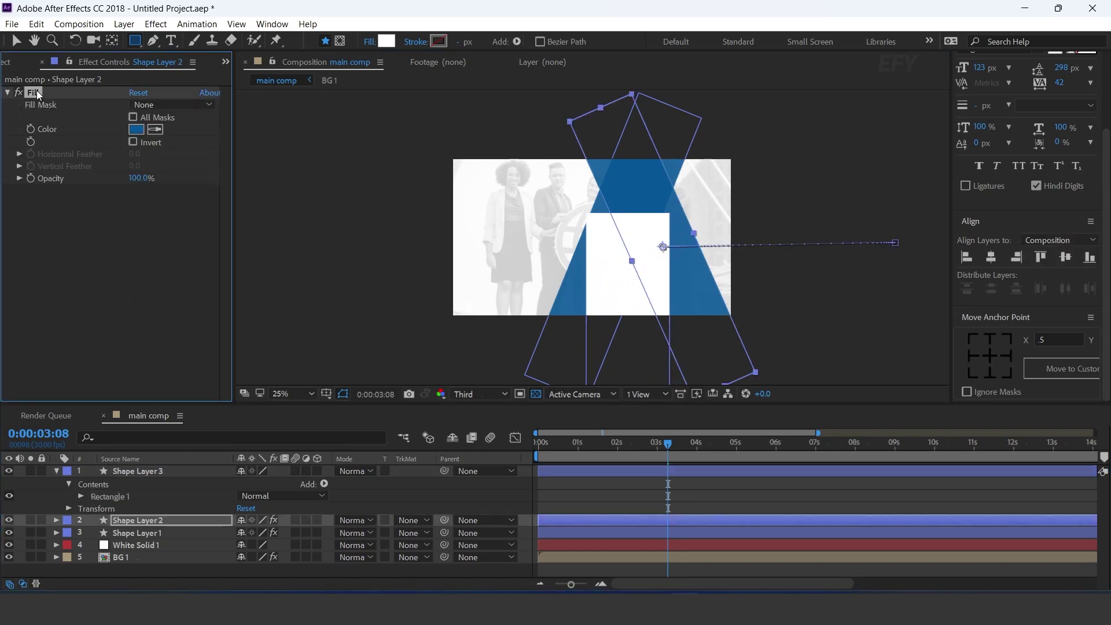
pyautogui.click(152, 471)
pyautogui.hotkey('ctrl', 'v')
pyautogui.click(161, 474)
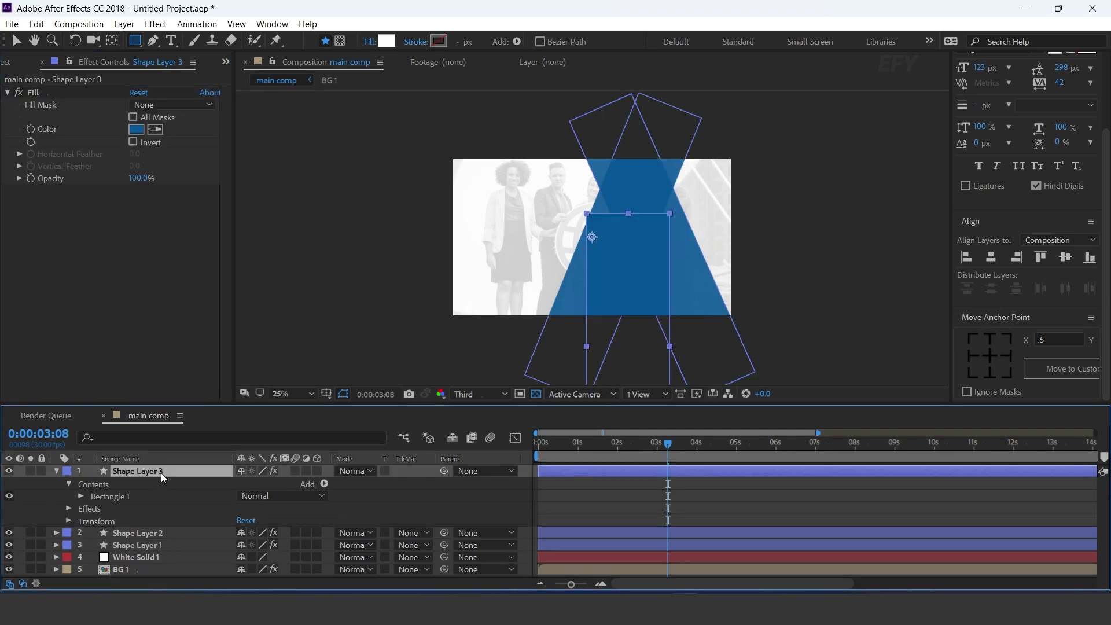
pyautogui.write('t')
pyautogui.write('50')
pyautogui.press('Return')
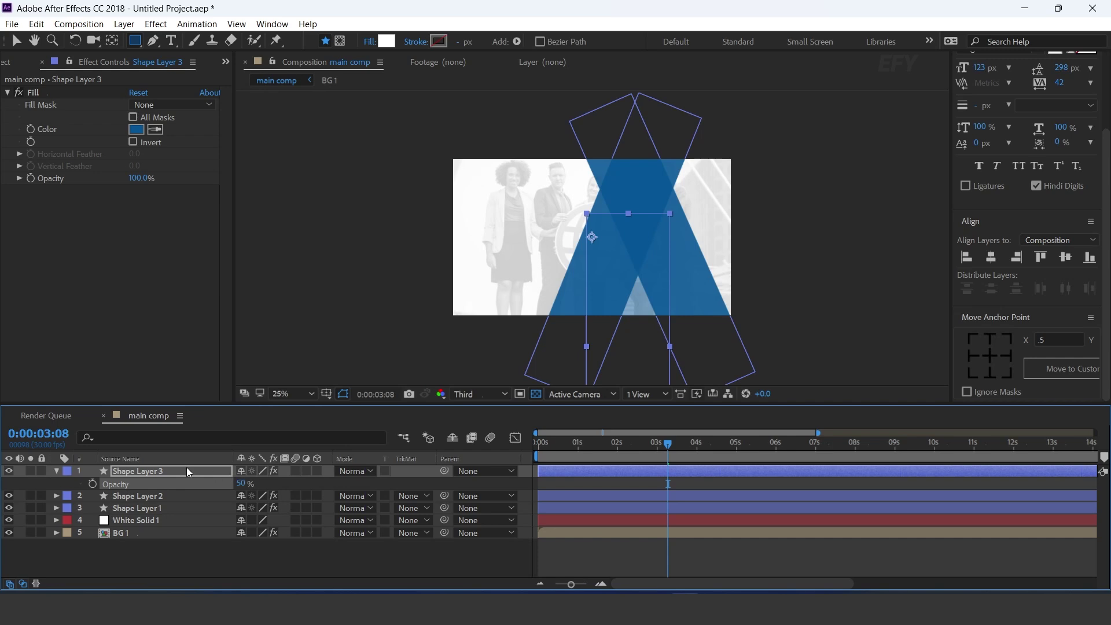
# - Set the skew of Rectangle 1 in Shape Layer 3 to -30
pyautogui.click(183, 469)
pyautogui.click(56, 471)
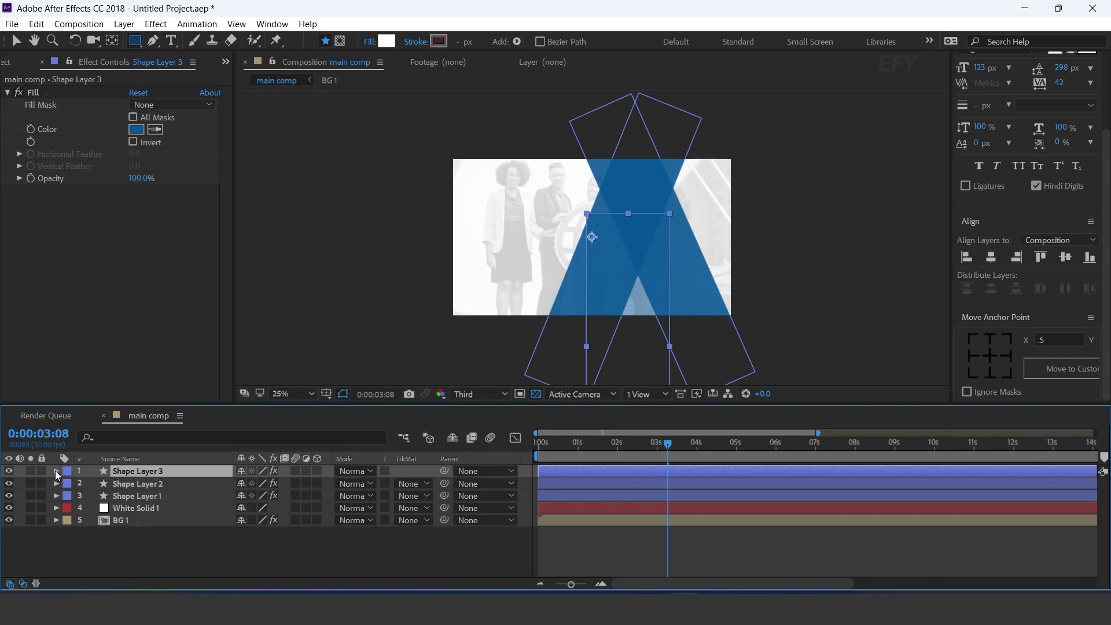
pyautogui.click(56, 471)
pyautogui.click(68, 506)
pyautogui.click(68, 485)
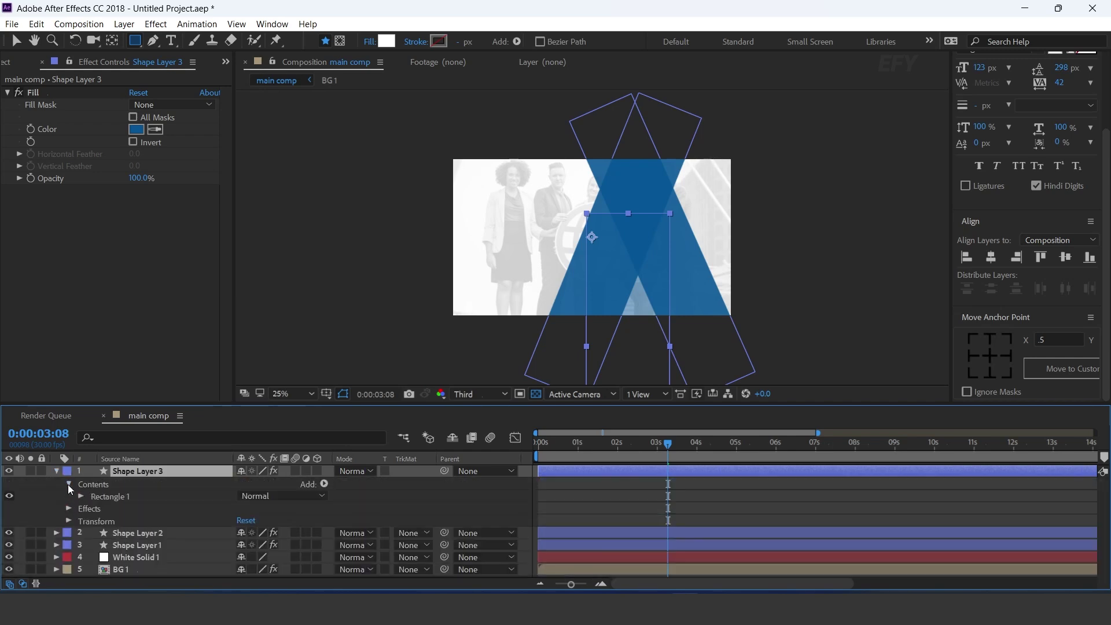
pyautogui.click(81, 496)
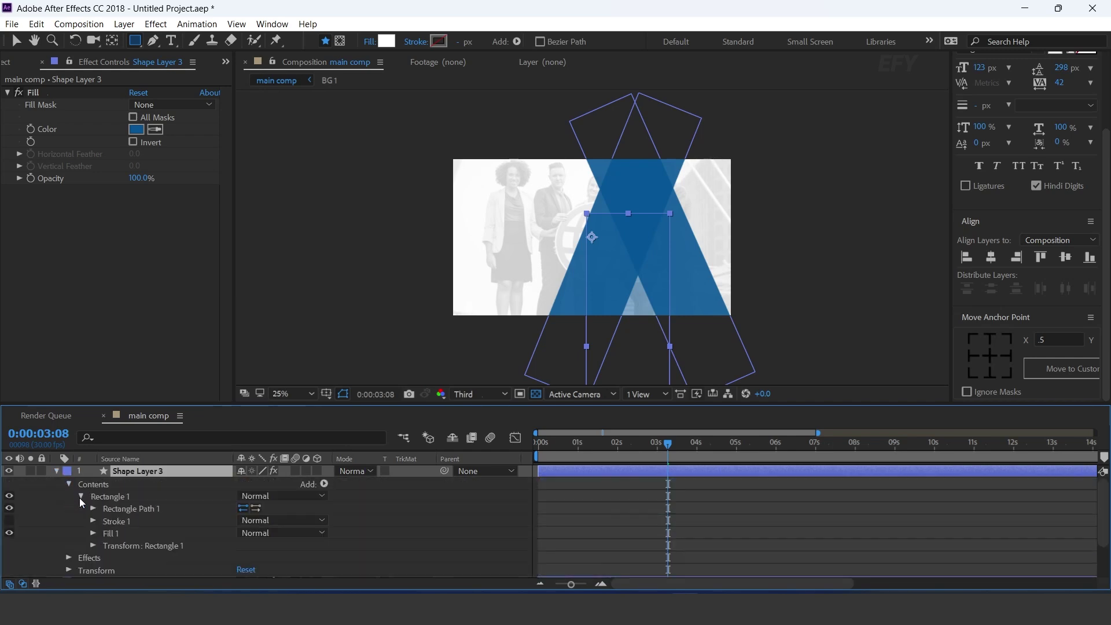
pyautogui.click(92, 546)
pyautogui.click(147, 533)
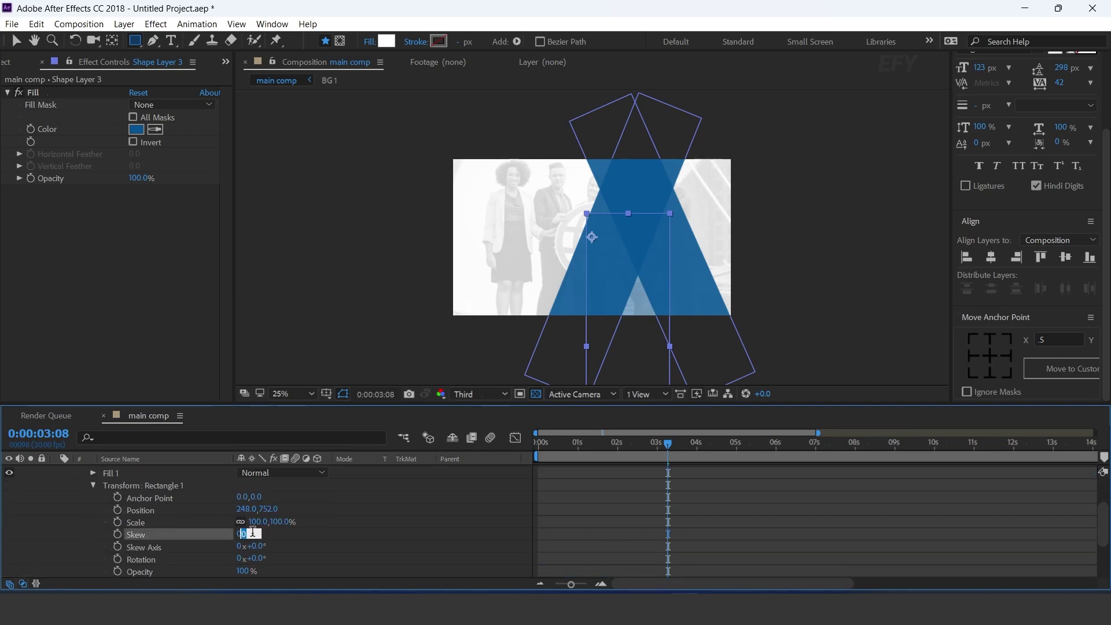
pyautogui.write('-30')
pyautogui.press('Return')
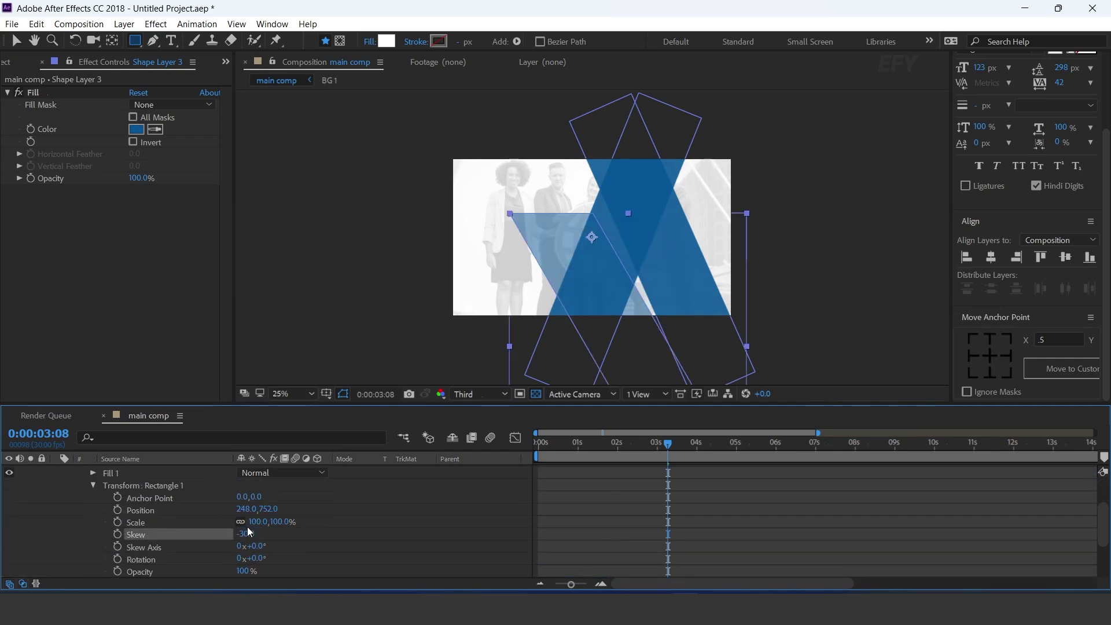
# - Centre the skewed shape's anchor point, move the shape down and right to about 1536, 1448, and show its Position property
pyautogui.press('v')
pyautogui.moveTo(623, 335); pyautogui.dragTo(684, 365)
pyautogui.press('t')
pyautogui.press('space')
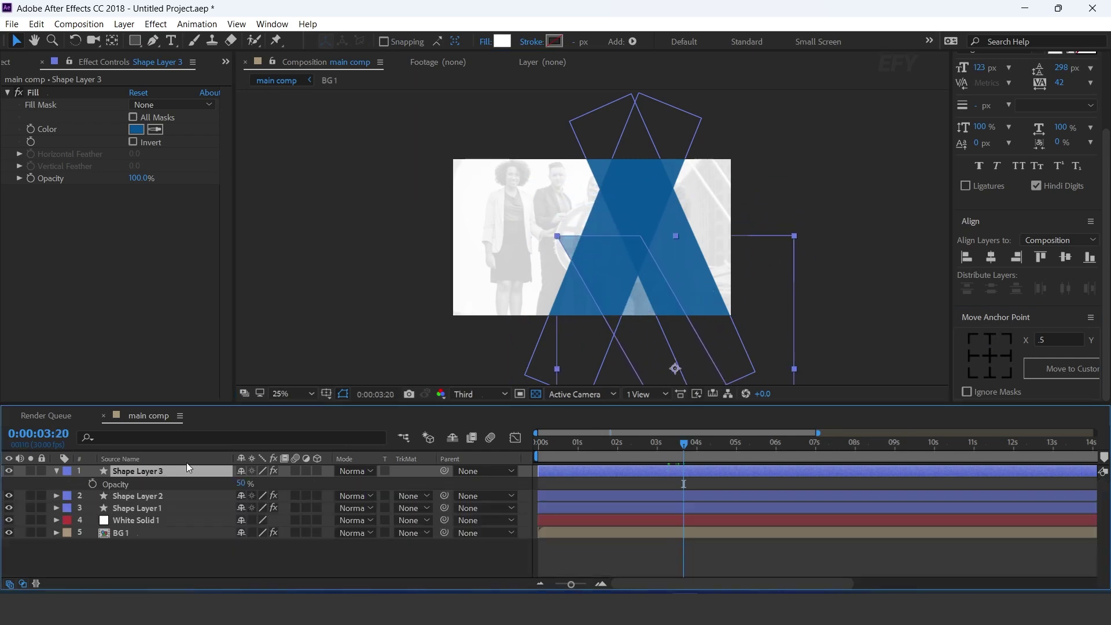
pyautogui.press('p')
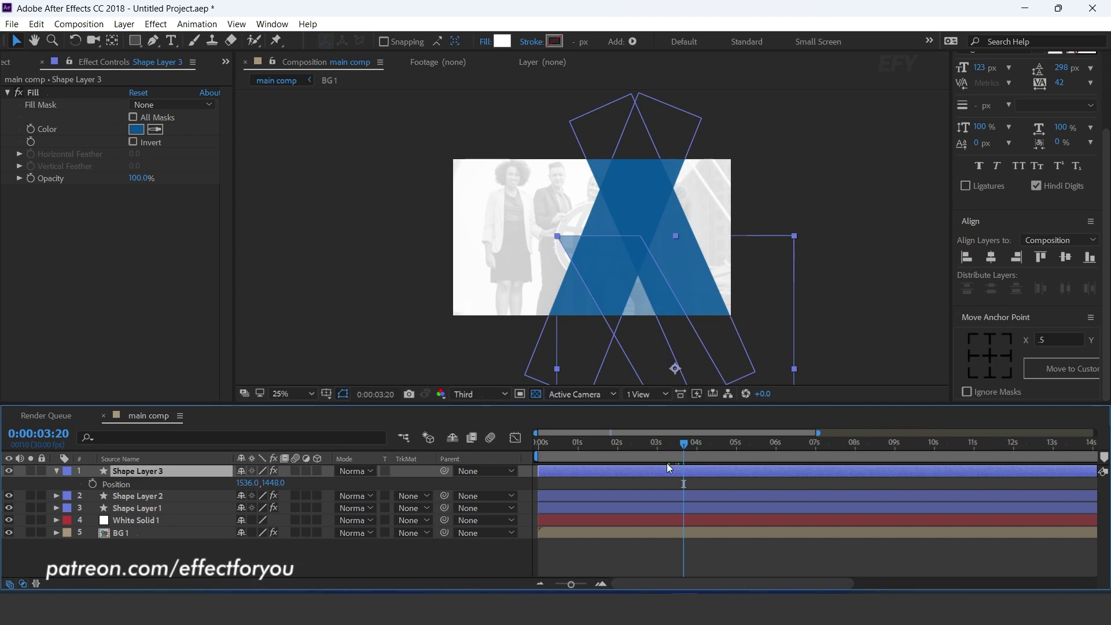
# - Keyframe the skewed shape's position to rise from below the frame at about 1956, 2236 at 0 s to 1536, 1448 at 0:00:02:01
pyautogui.click(603, 582)
pyautogui.moveTo(662, 582); pyautogui.dragTo(614, 582)
pyautogui.click(564, 445)
pyautogui.moveTo(555, 449); pyautogui.dragTo(699, 453)
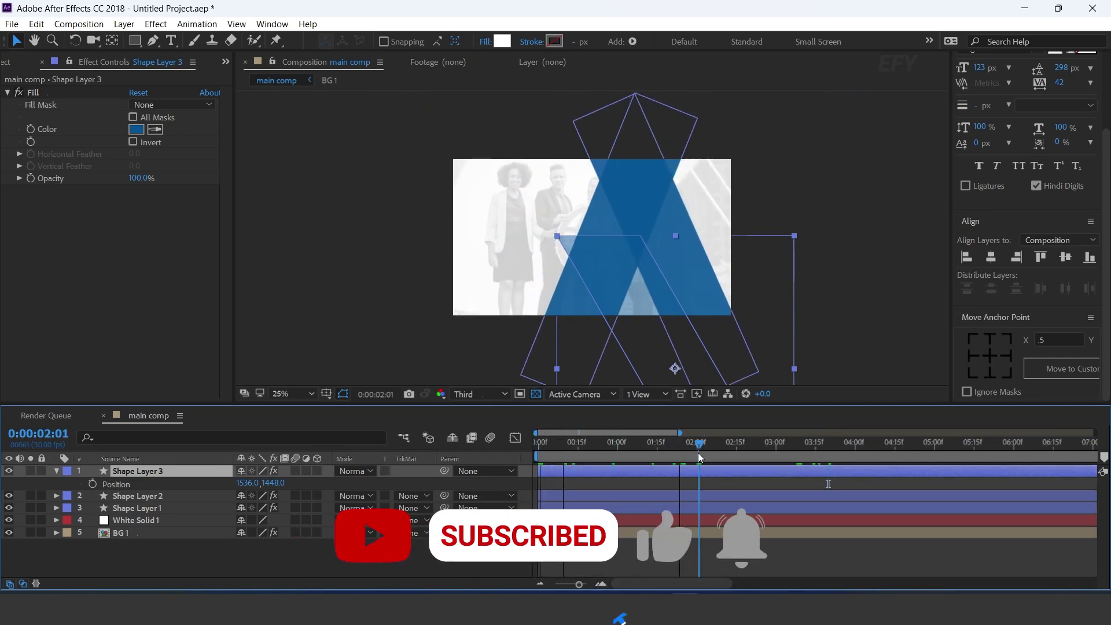
pyautogui.click(92, 483)
pyautogui.press('Home')
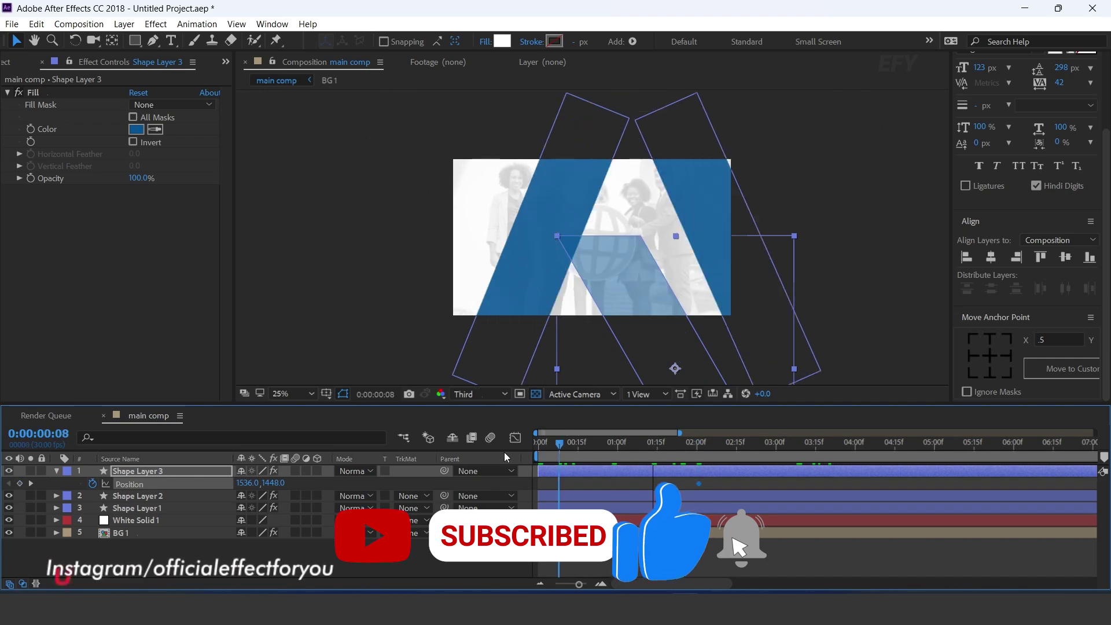
pyautogui.moveTo(628, 269); pyautogui.dragTo(689, 381)
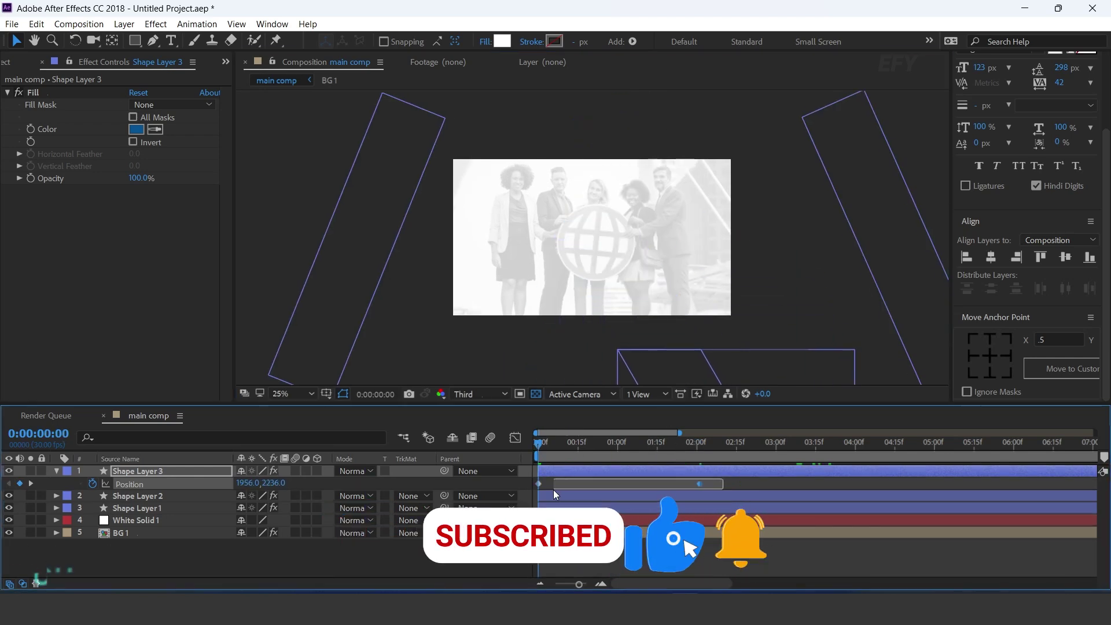
# - Apply Easy Ease to the skewed shape's position keyframes, lengthen the ending keyframe's influence in the speed graph, and preview the motion
pyautogui.rightClick(700, 483)
pyautogui.moveTo(806, 471)
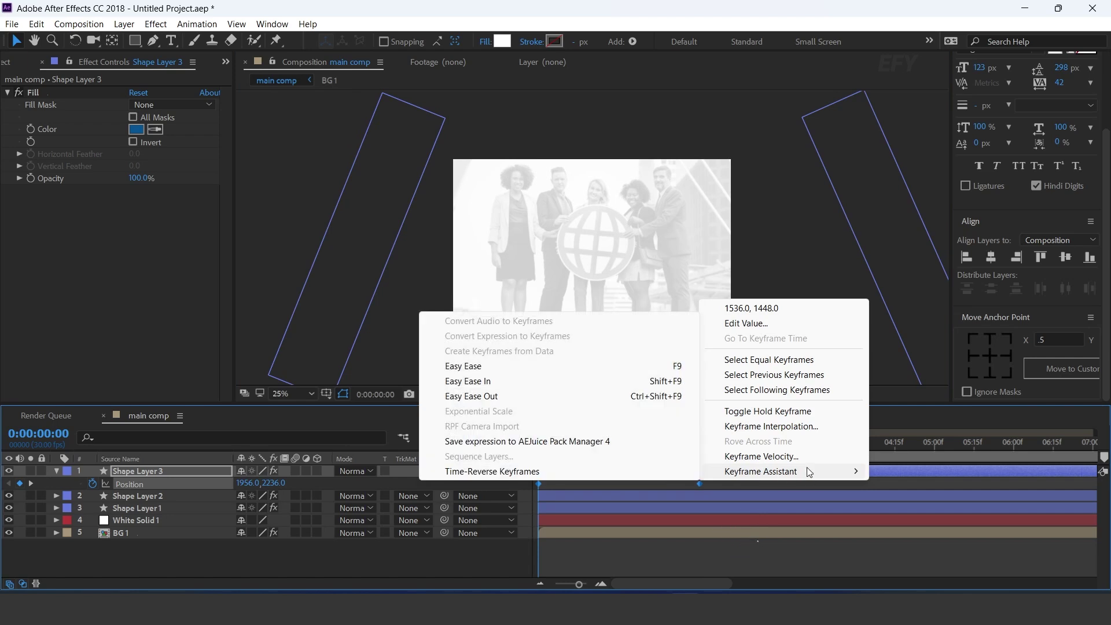
pyautogui.click(488, 365)
pyautogui.click(516, 438)
pyautogui.click(699, 548)
pyautogui.moveTo(674, 549); pyautogui.dragTo(572, 548)
pyautogui.click(516, 438)
pyautogui.press('space')
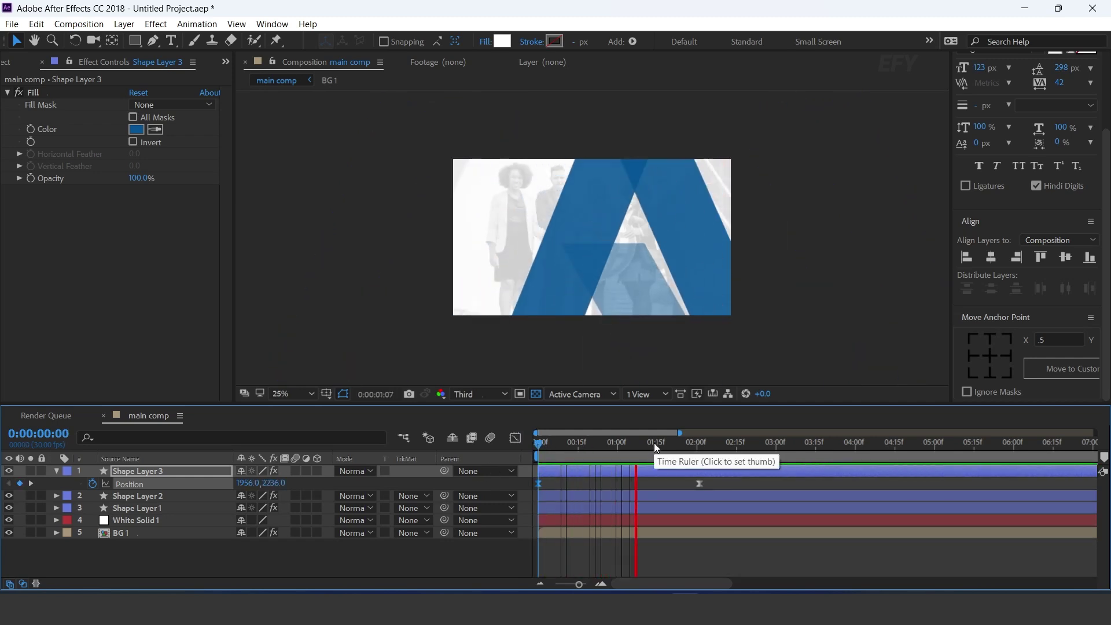
# - Shift both of the skewed shape's position keyframes to start at about 0.6 s and end at about 2.6 s, previewing the timing
pyautogui.click(710, 441)
pyautogui.moveTo(746, 487); pyautogui.dragTo(620, 487)
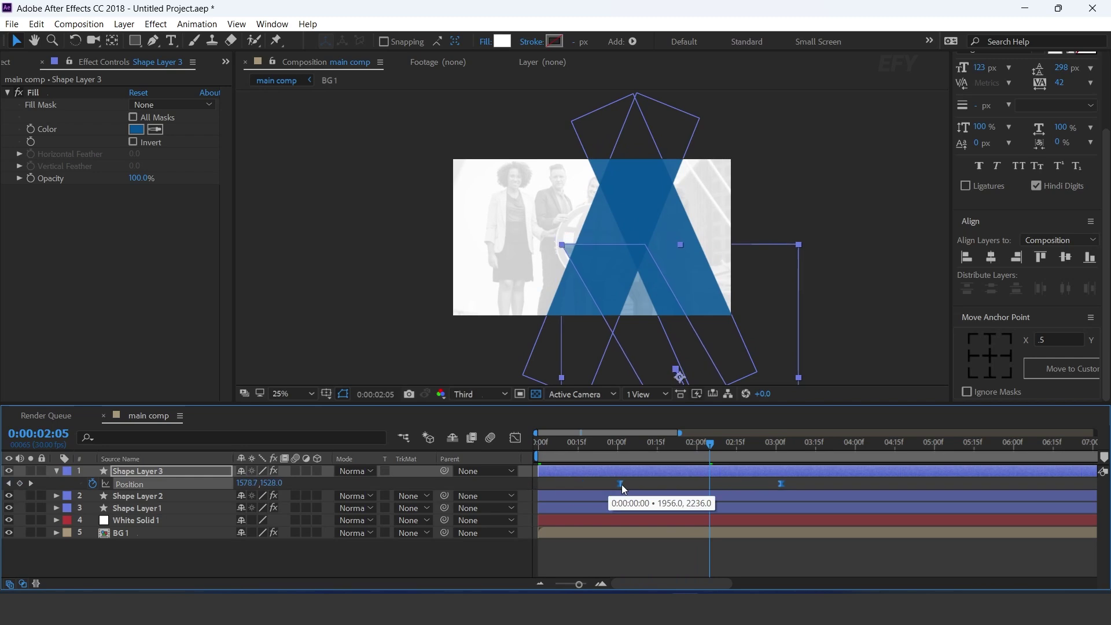
pyautogui.press('space')
pyautogui.moveTo(603, 443); pyautogui.dragTo(602, 482)
pyautogui.moveTo(692, 447); pyautogui.dragTo(767, 447)
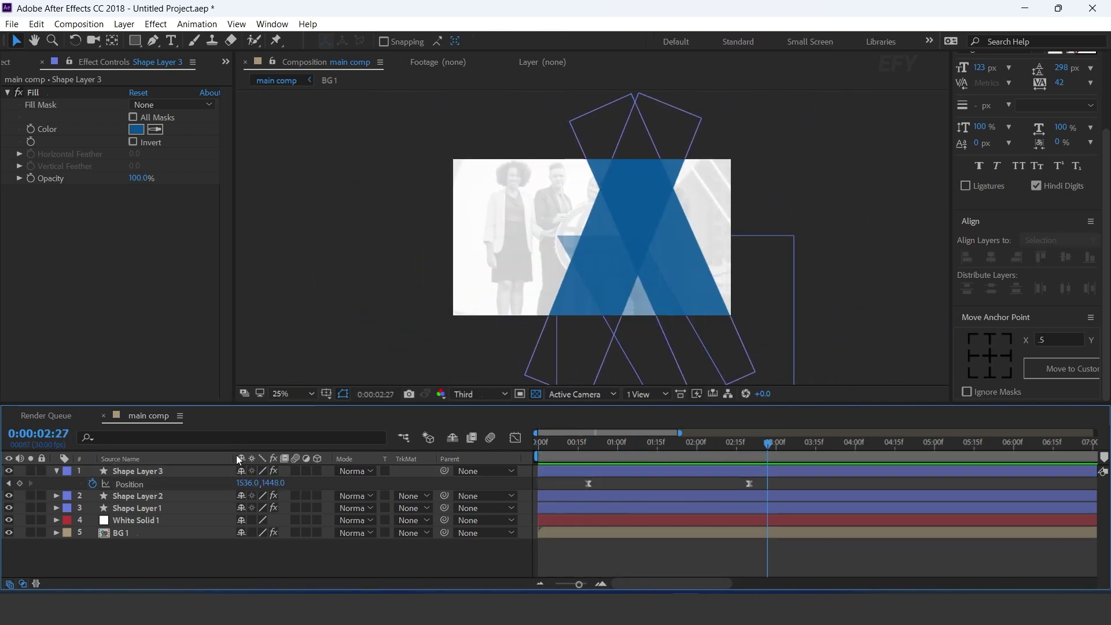
# - Change the skewed shape's fill colour to the lighter blue 368BCF and preview the animation up to 0:00:02:21
pyautogui.click(152, 470)
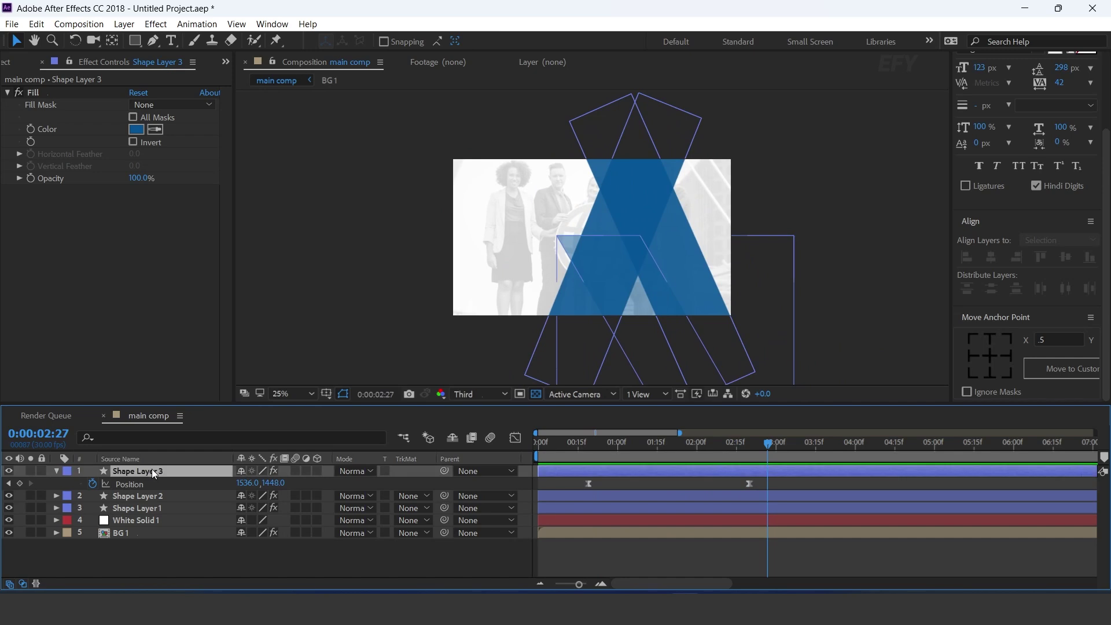
pyautogui.click(136, 130)
pyautogui.moveTo(215, 295); pyautogui.dragTo(171, 250)
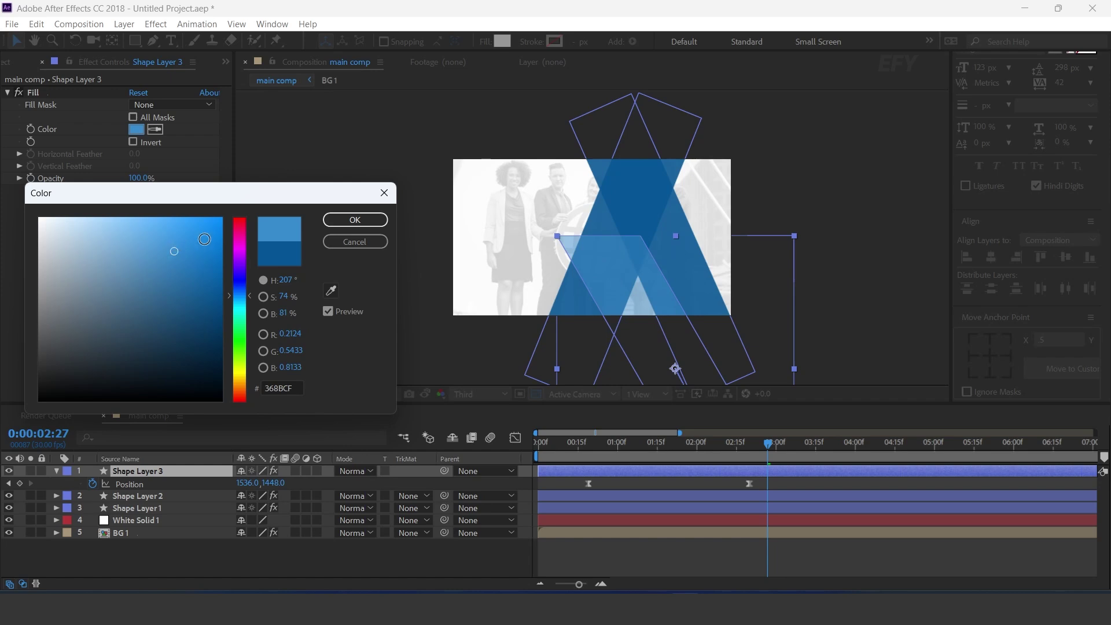
pyautogui.click(355, 220)
pyautogui.click(633, 377)
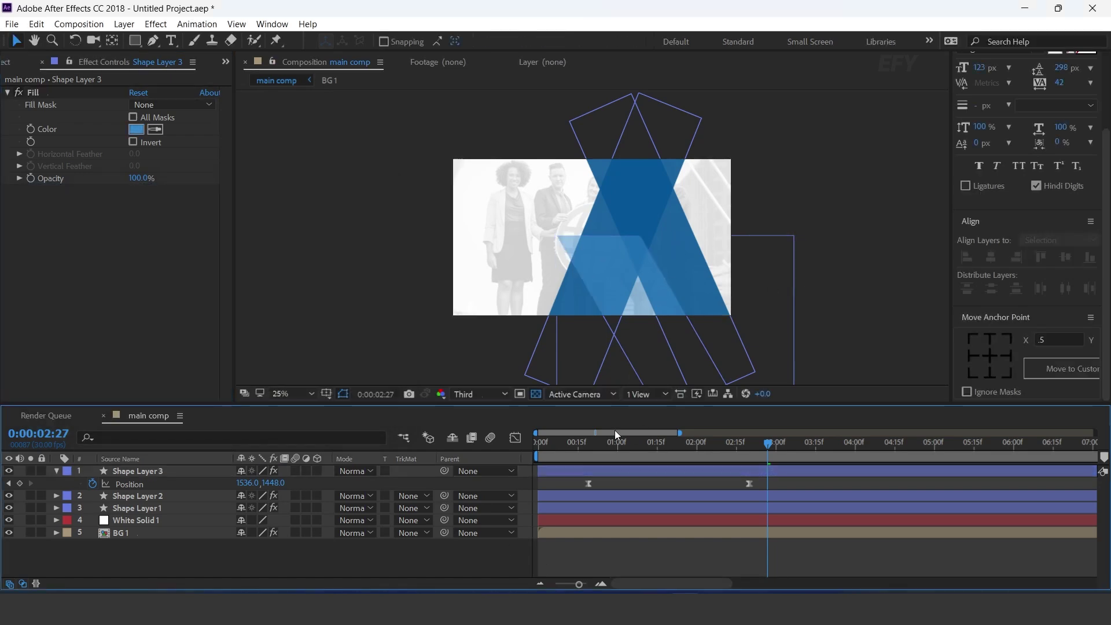
pyautogui.click(538, 449)
pyautogui.press('space')
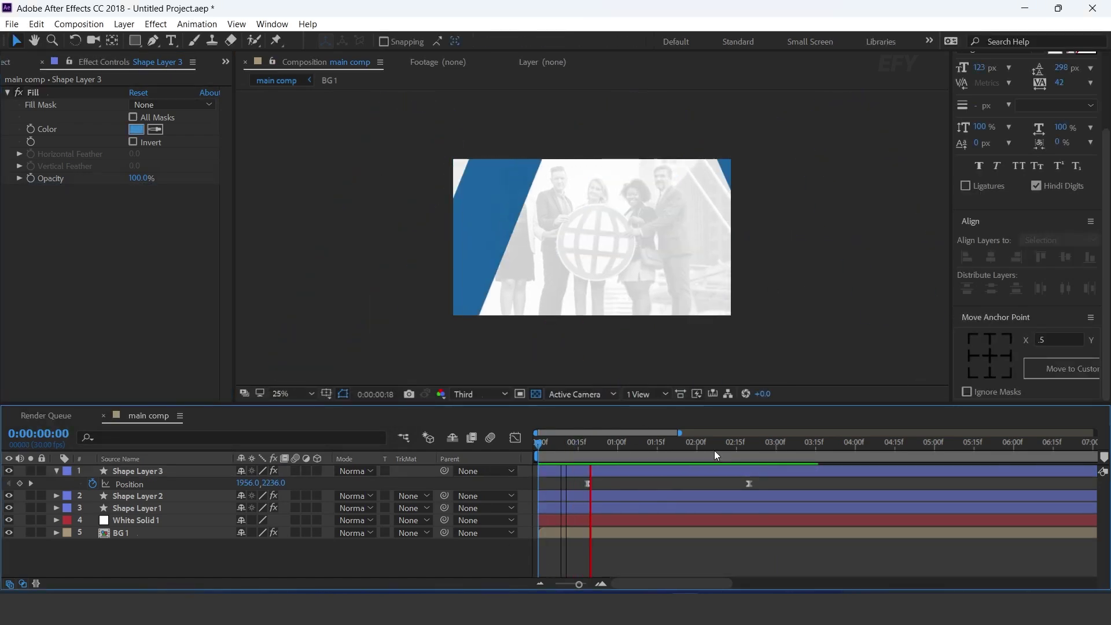
pyautogui.moveTo(714, 450); pyautogui.dragTo(750, 444)
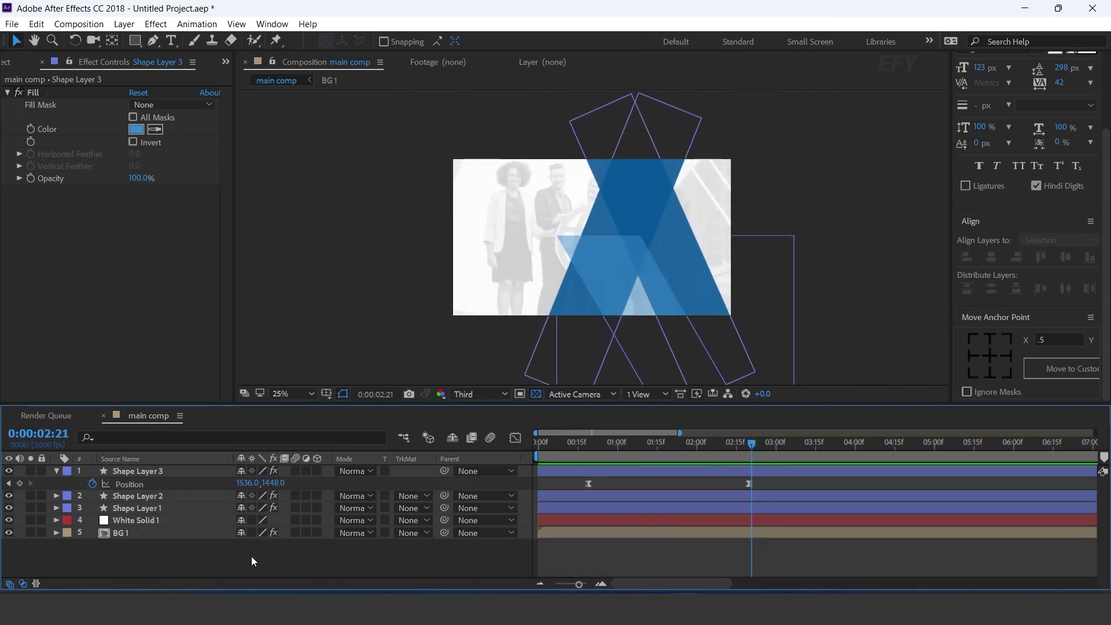
# - Duplicate the light-blue skewed shape layer and remove the copy's position keyframes
pyautogui.click(60, 471)
pyautogui.click(139, 471)
pyautogui.hotkey('ctrl', 'd')
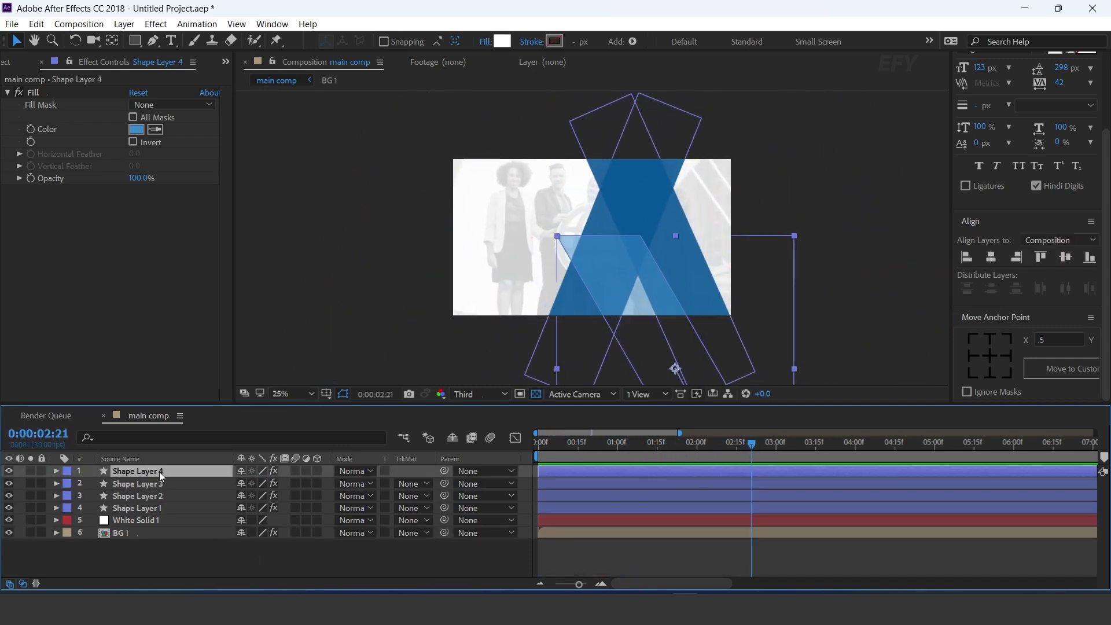
pyautogui.press('u')
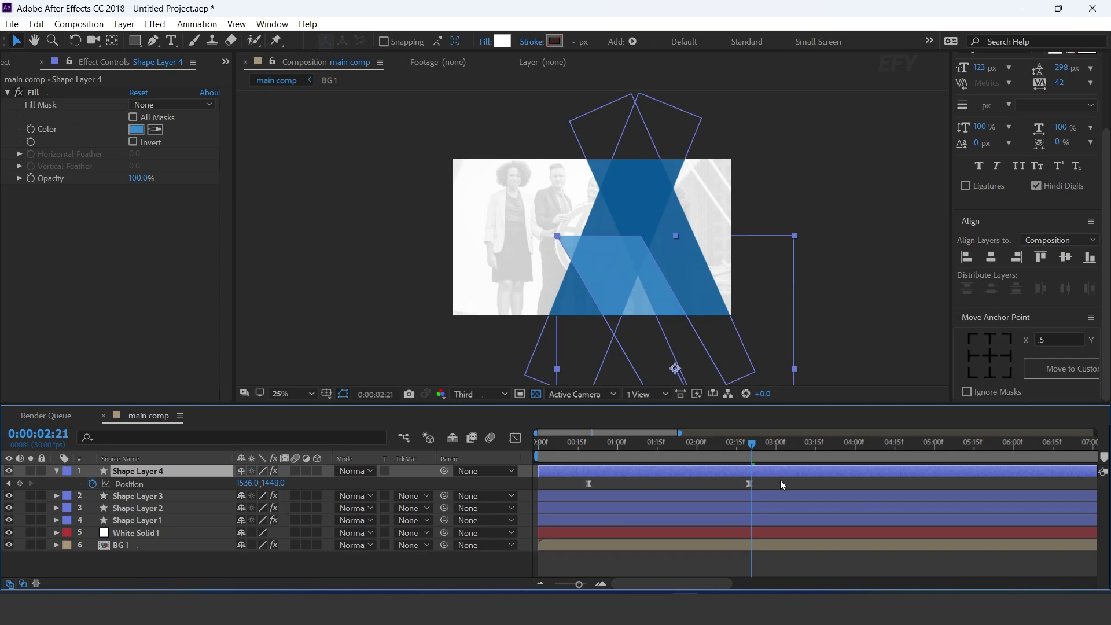
pyautogui.moveTo(780, 484); pyautogui.dragTo(580, 490)
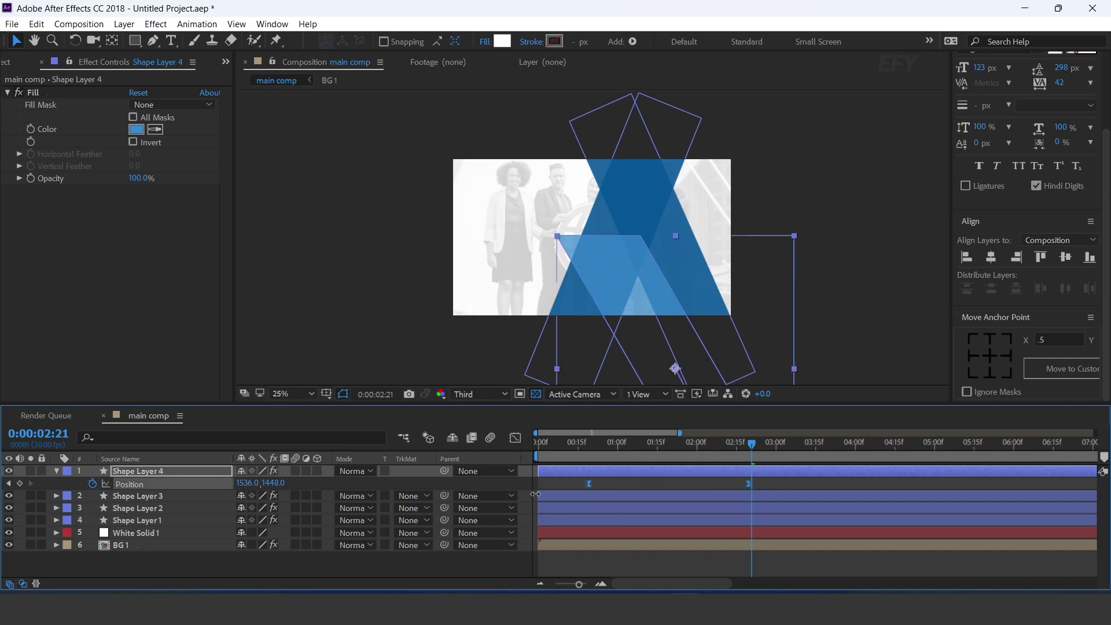
pyautogui.click(147, 473)
# - Move the duplicated skewed shape up and right to about 2152, 1068, fine-tuning it in small nudges
pyautogui.moveTo(676, 369); pyautogui.dragTo(767, 315)
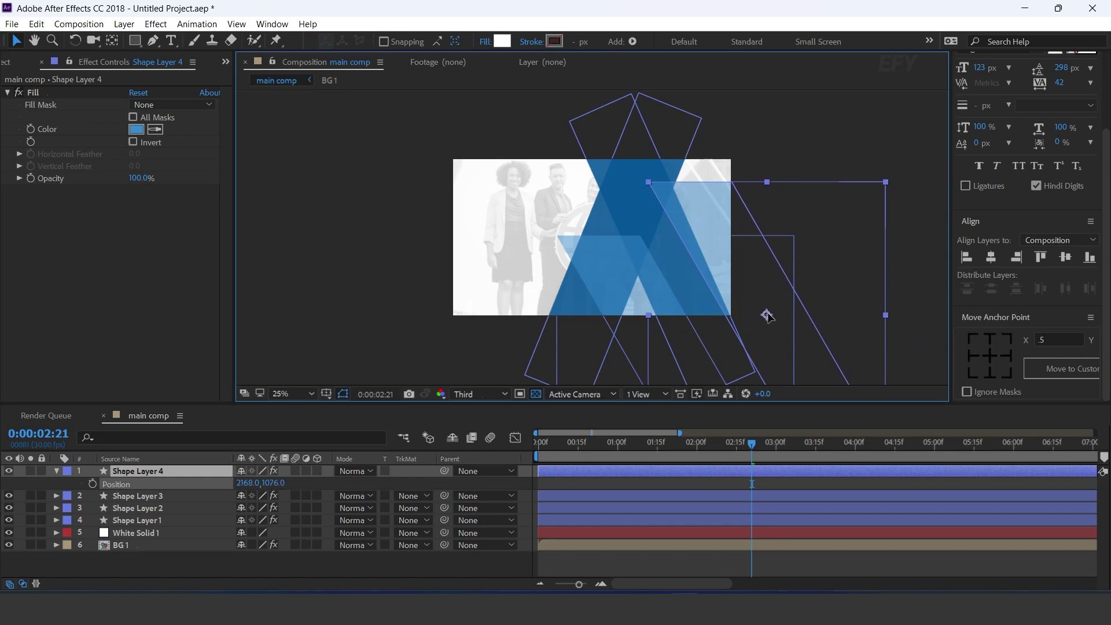
pyautogui.moveTo(788, 134); pyautogui.dragTo(870, 223)
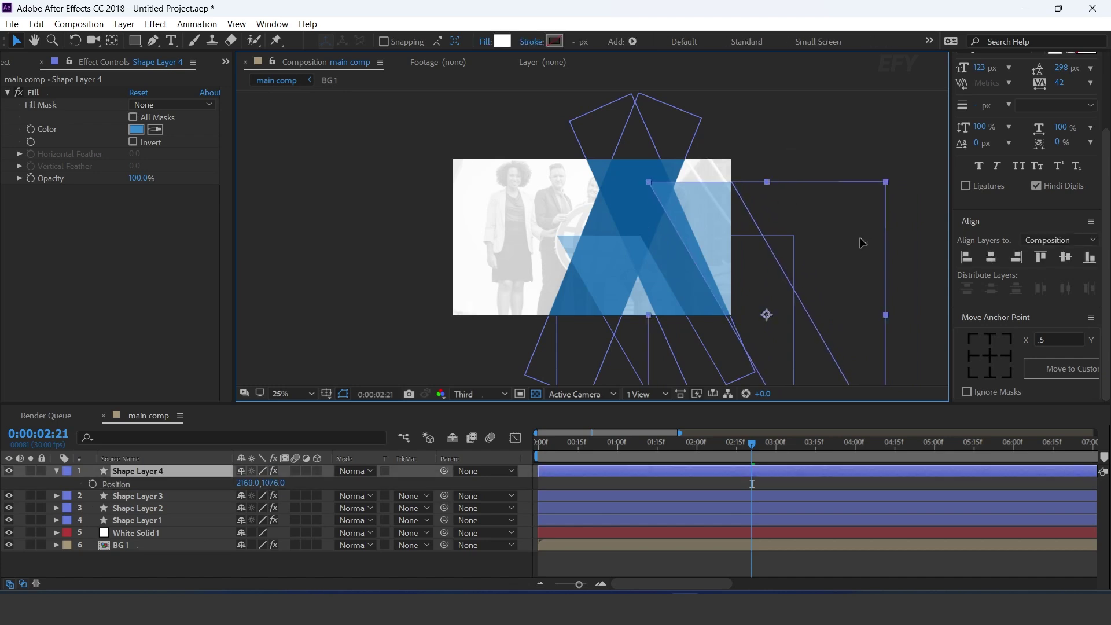
pyautogui.press('Left')
pyautogui.press('Left')
pyautogui.press('Left')
pyautogui.press('Left')
pyautogui.press('Up')
pyautogui.press('Up')
pyautogui.click(184, 468)
# - Keyframe the duplicated shape's position to slide in from outside the frame at 3120, 1068 at 0 s to 2152, 1068 at 0:00:02:01
pyautogui.moveTo(622, 457); pyautogui.dragTo(698, 452)
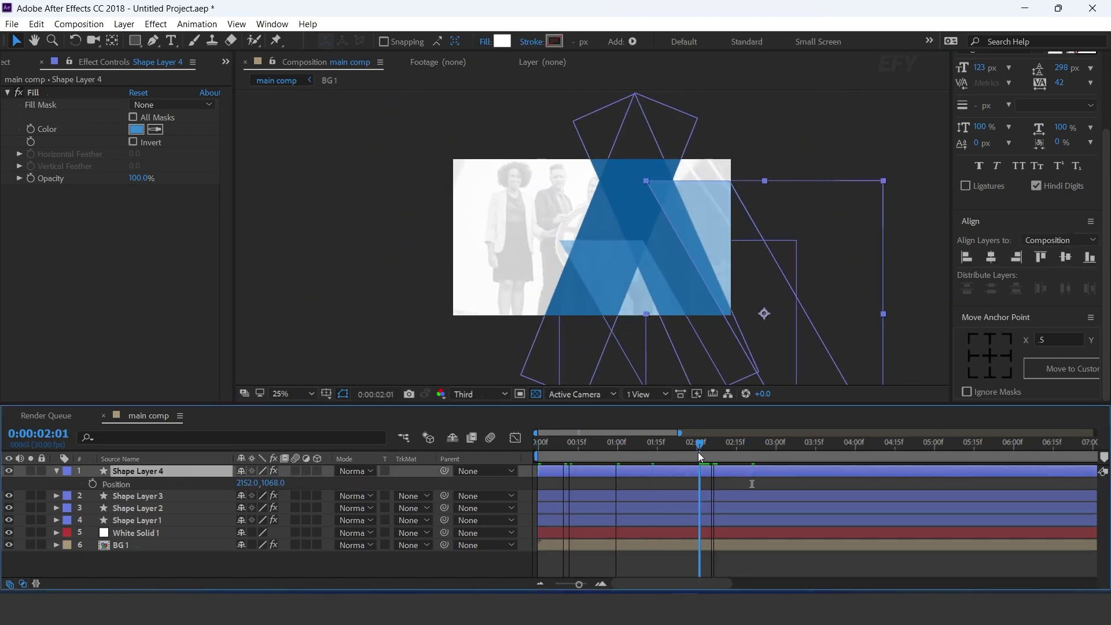
pyautogui.click(92, 484)
pyautogui.press('Home')
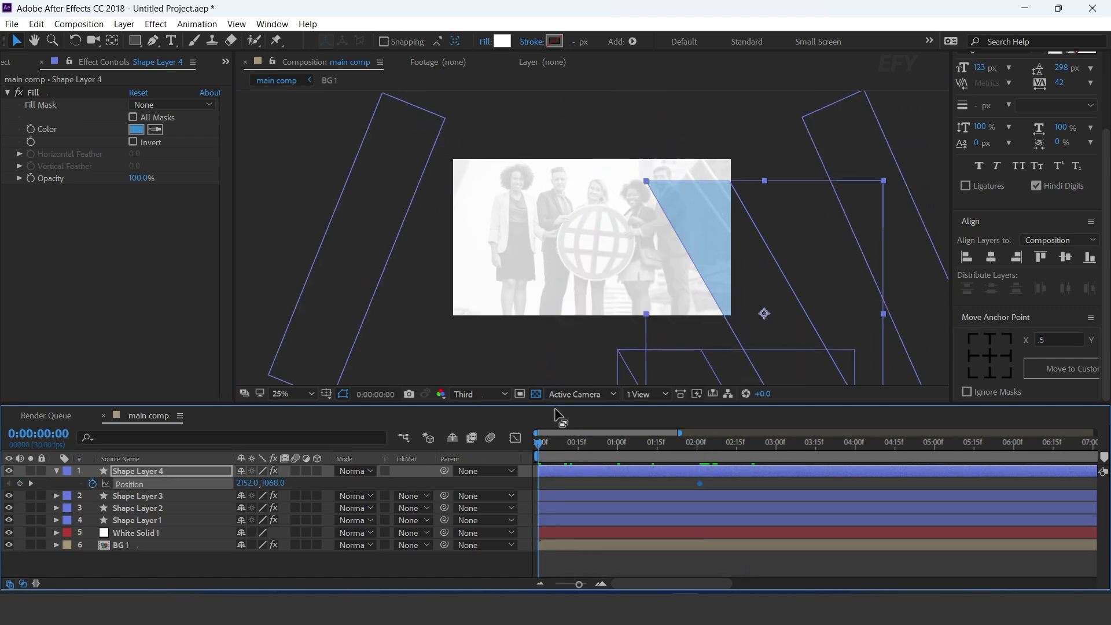
pyautogui.moveTo(764, 314); pyautogui.dragTo(905, 314)
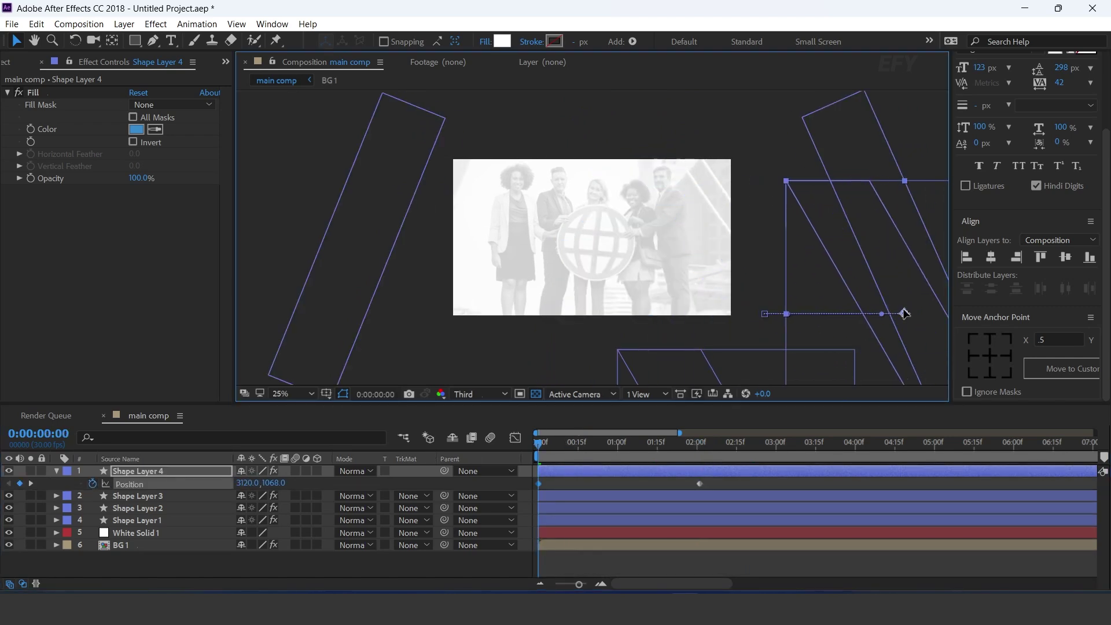
# - Apply Easy Ease to the duplicated shape's position keyframes, lengthen the ending keyframe's influence in the speed graph, and preview the motion
pyautogui.moveTo(720, 482); pyautogui.dragTo(509, 499)
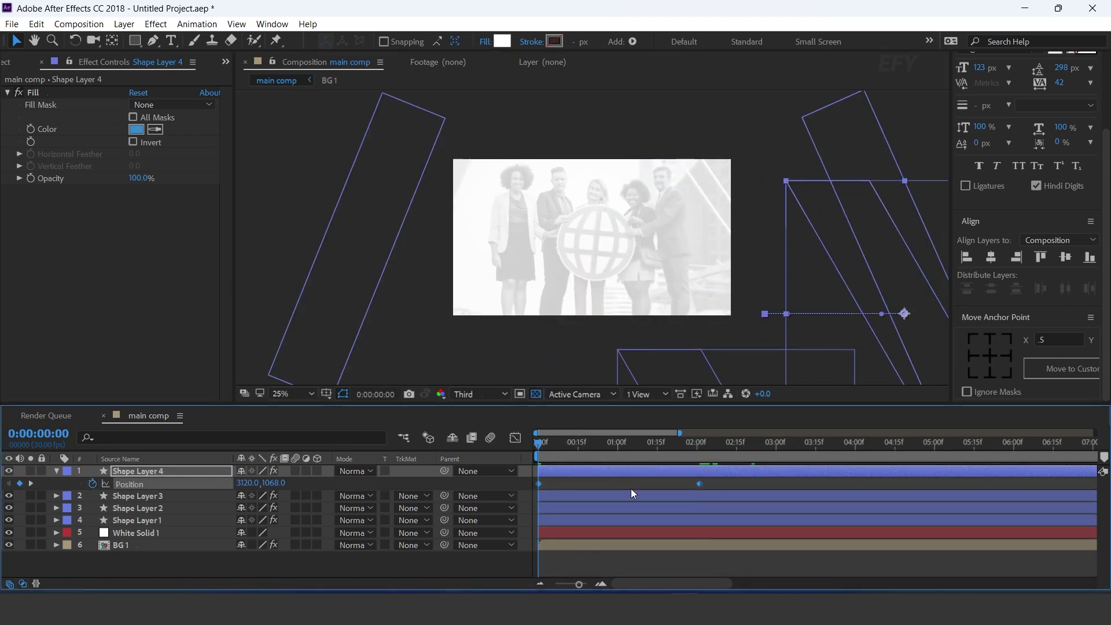
pyautogui.rightClick(699, 484)
pyautogui.moveTo(776, 472)
pyautogui.click(479, 364)
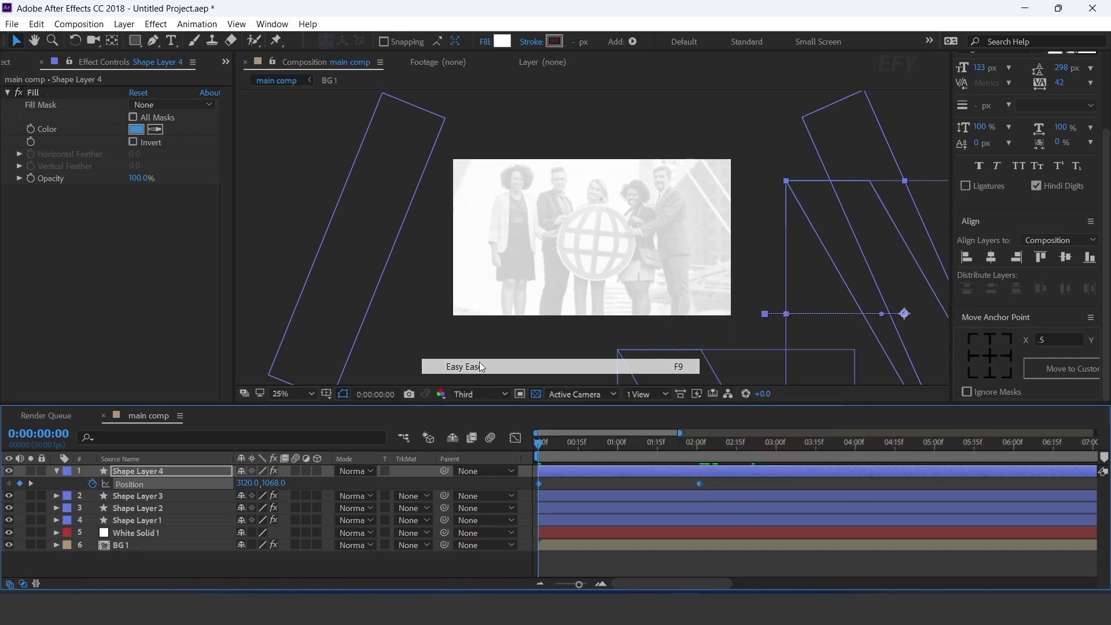
pyautogui.click(515, 439)
pyautogui.moveTo(672, 524); pyautogui.dragTo(718, 553)
pyautogui.moveTo(640, 550); pyautogui.dragTo(575, 549)
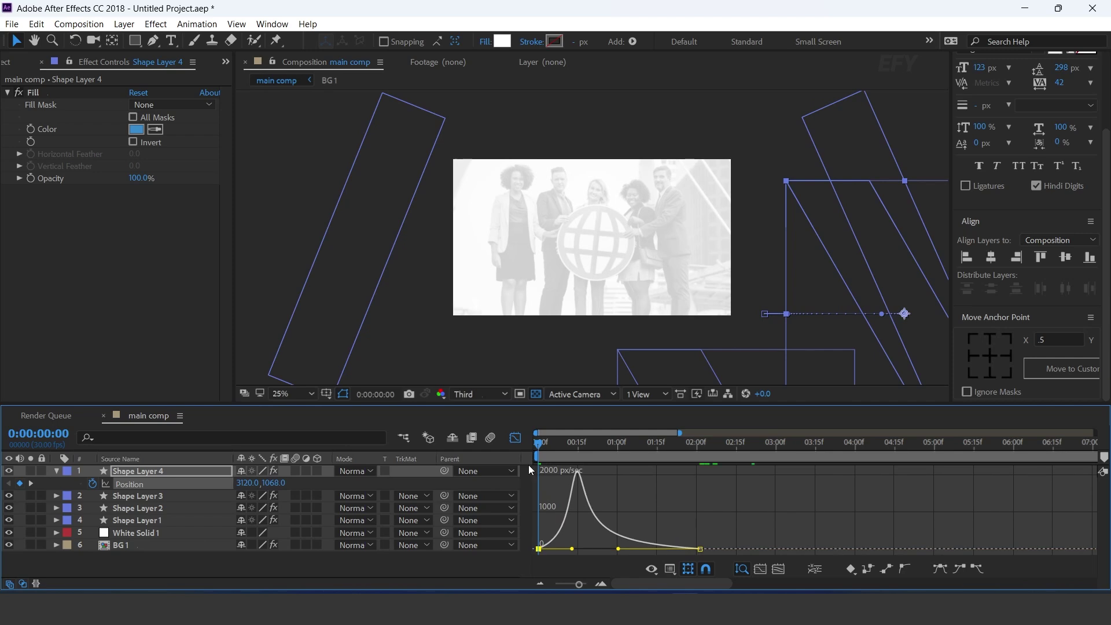
pyautogui.hotkey('shift', 'F3')
pyautogui.press('space')
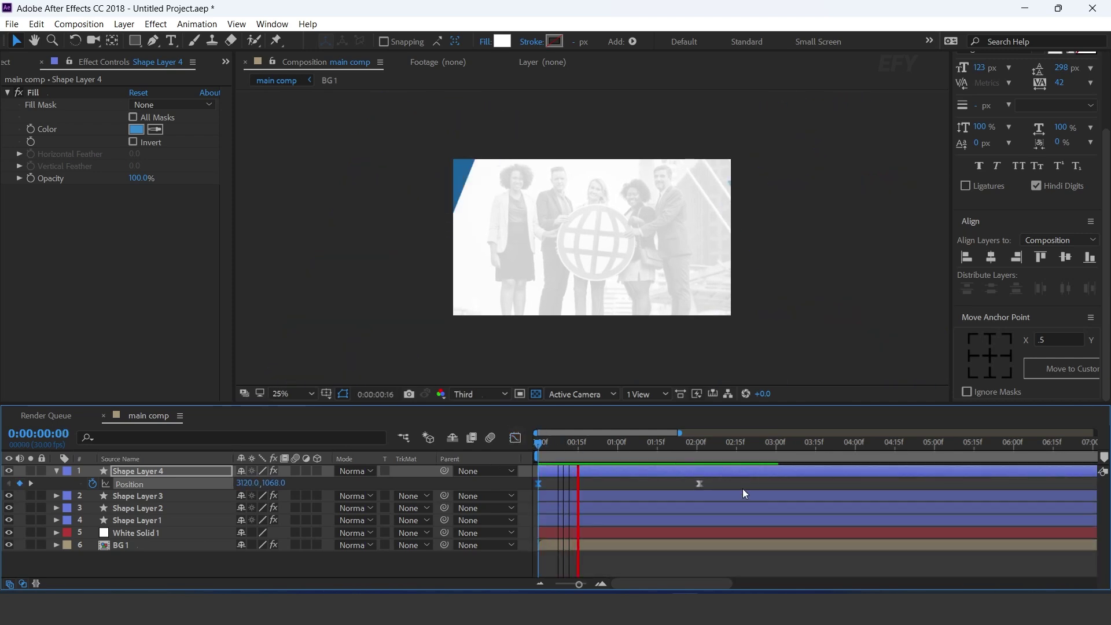
pyautogui.press('space')
# - Retime the duplicated shape's position keyframes to start at about 0.65 s and end at about 2.25 s, previewing the timing
pyautogui.moveTo(733, 482); pyautogui.dragTo(602, 486)
pyautogui.moveTo(561, 446); pyautogui.dragTo(536, 445)
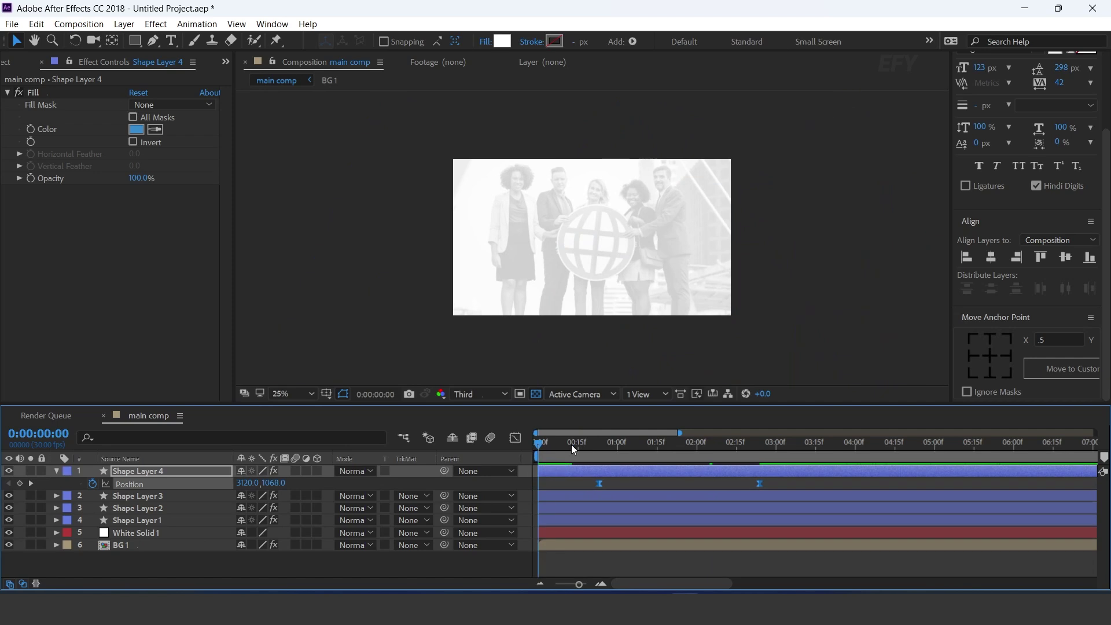
pyautogui.press('space')
pyautogui.moveTo(600, 483); pyautogui.dragTo(591, 485)
pyautogui.click(796, 482)
pyautogui.moveTo(751, 483); pyautogui.dragTo(716, 489)
pyautogui.press('space')
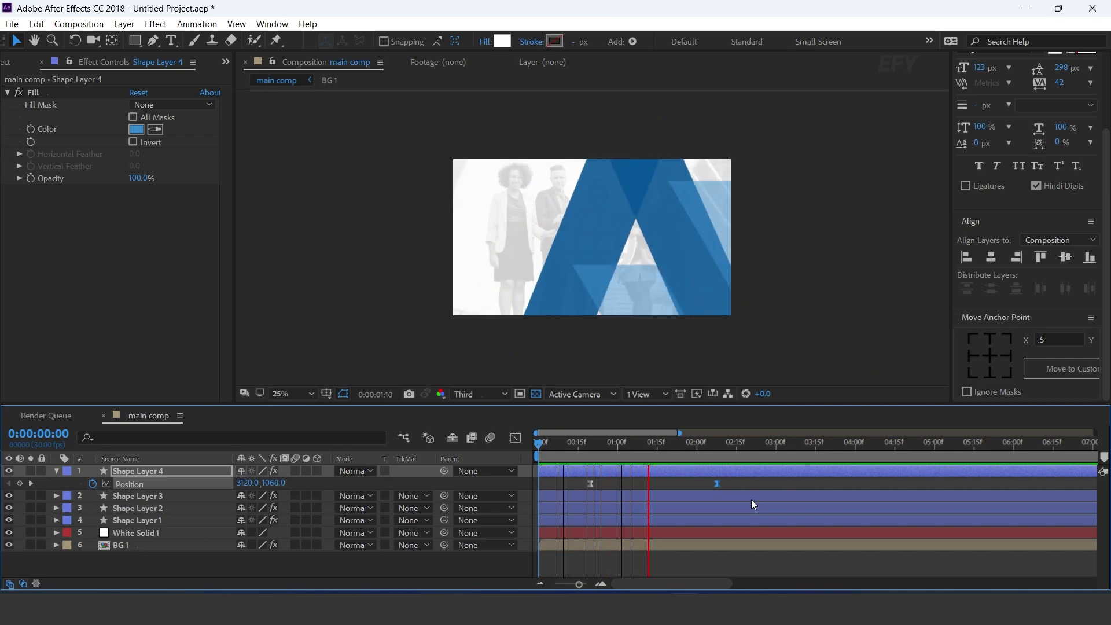
pyautogui.press('space')
pyautogui.click(137, 496)
pyautogui.click(56, 471)
pyautogui.click(412, 569)
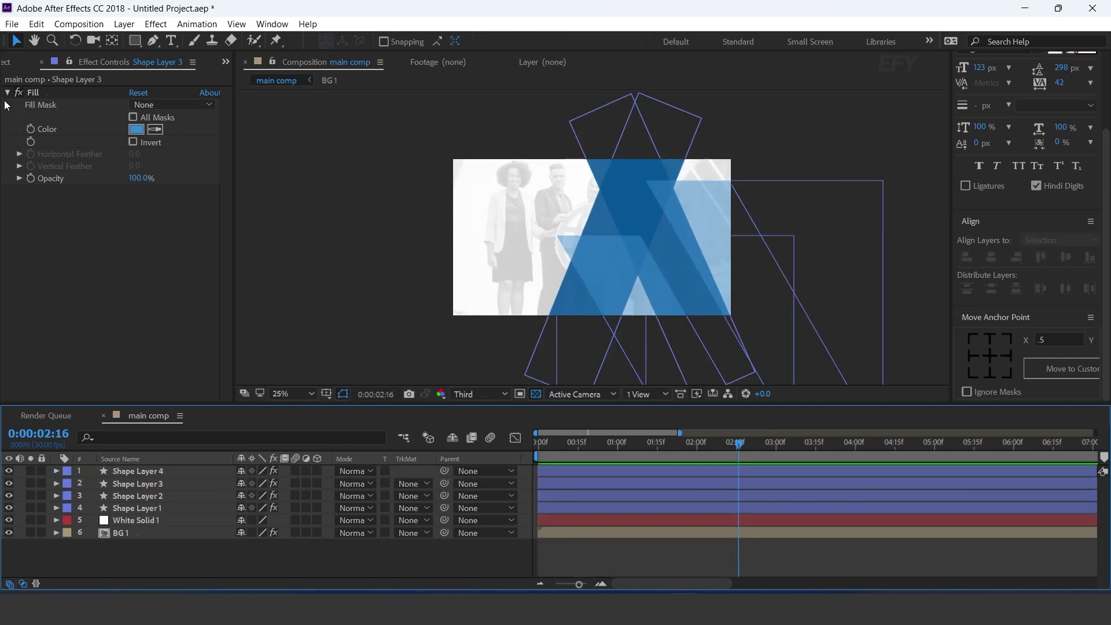
# - Add the Plexus.mp4 footage as the uppermost layer of the main comp and set its blending mode to Screen
pyautogui.click(14, 61)
pyautogui.click(65, 297)
pyautogui.click(65, 248)
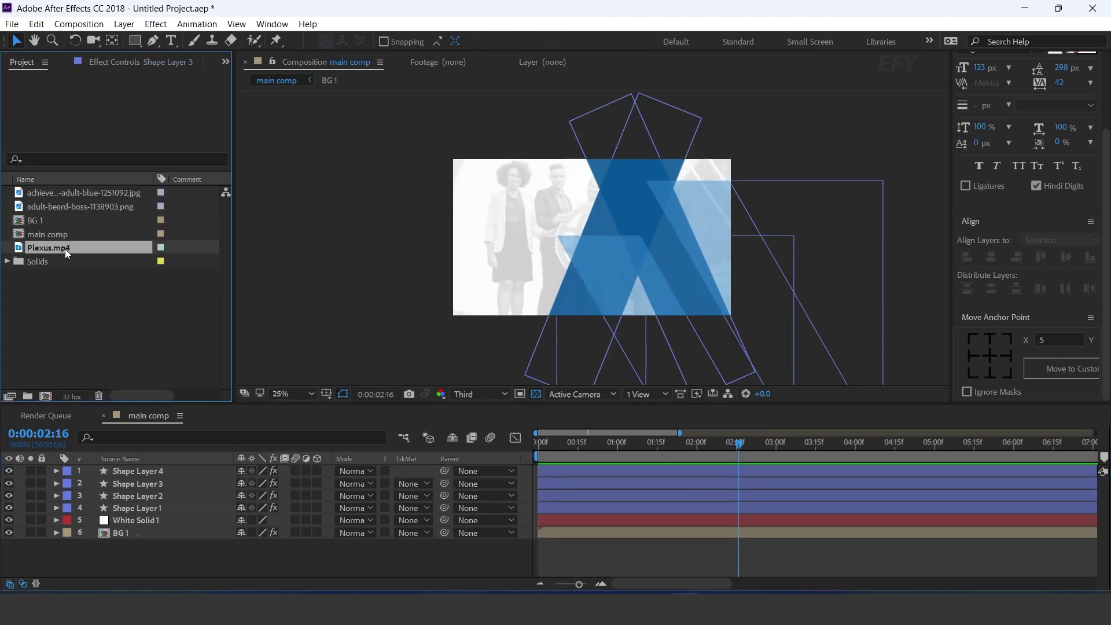
pyautogui.moveTo(65, 248); pyautogui.dragTo(174, 470)
pyautogui.click(355, 474)
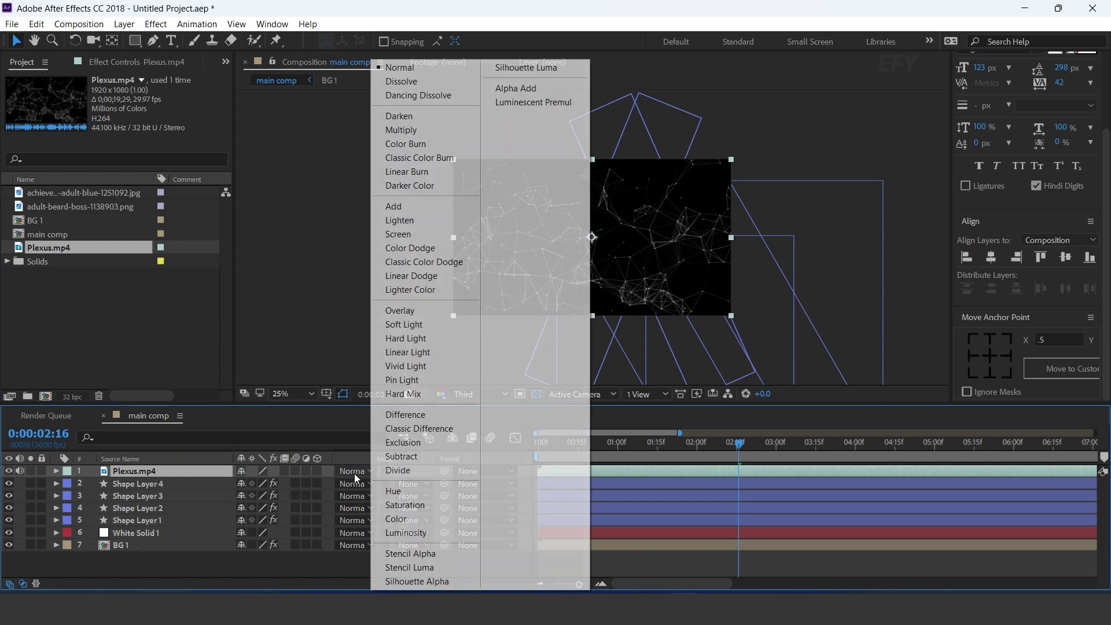
pyautogui.click(415, 235)
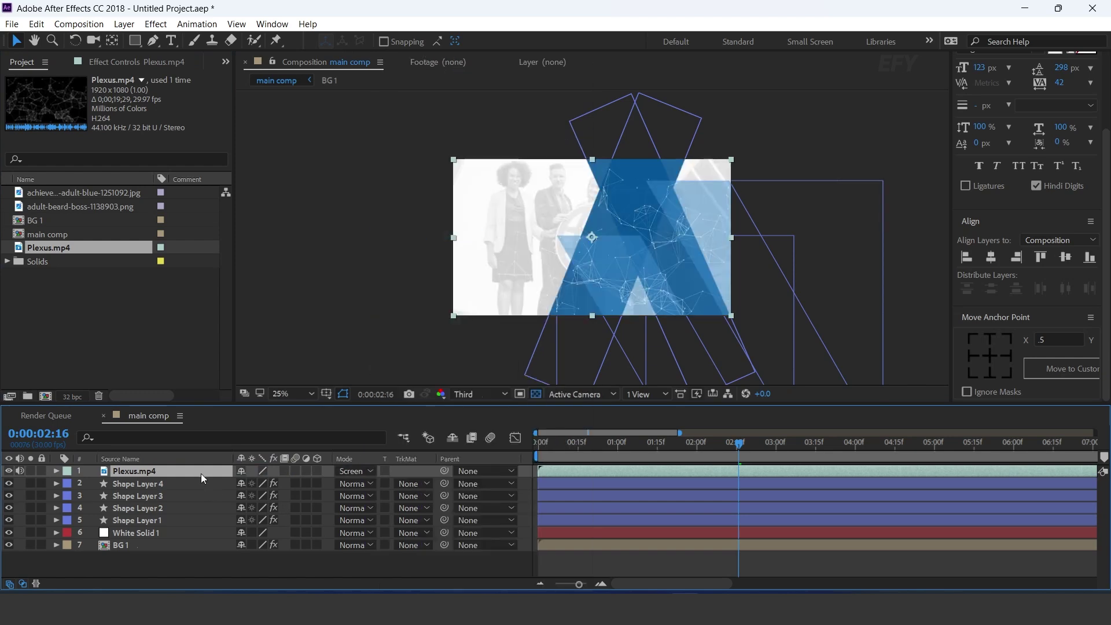
# - Set the Plexus.mp4 layer's opacity to 30% and review the animation up to 0:00:02:21
pyautogui.press('t')
pyautogui.click(248, 484)
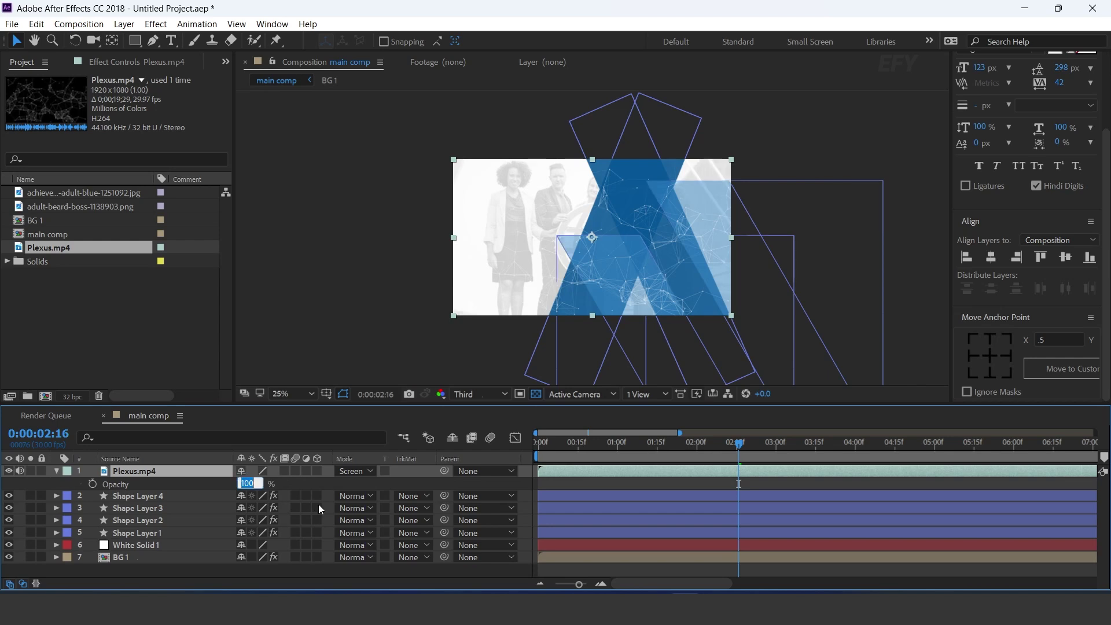
pyautogui.write('30')
pyautogui.press('Return')
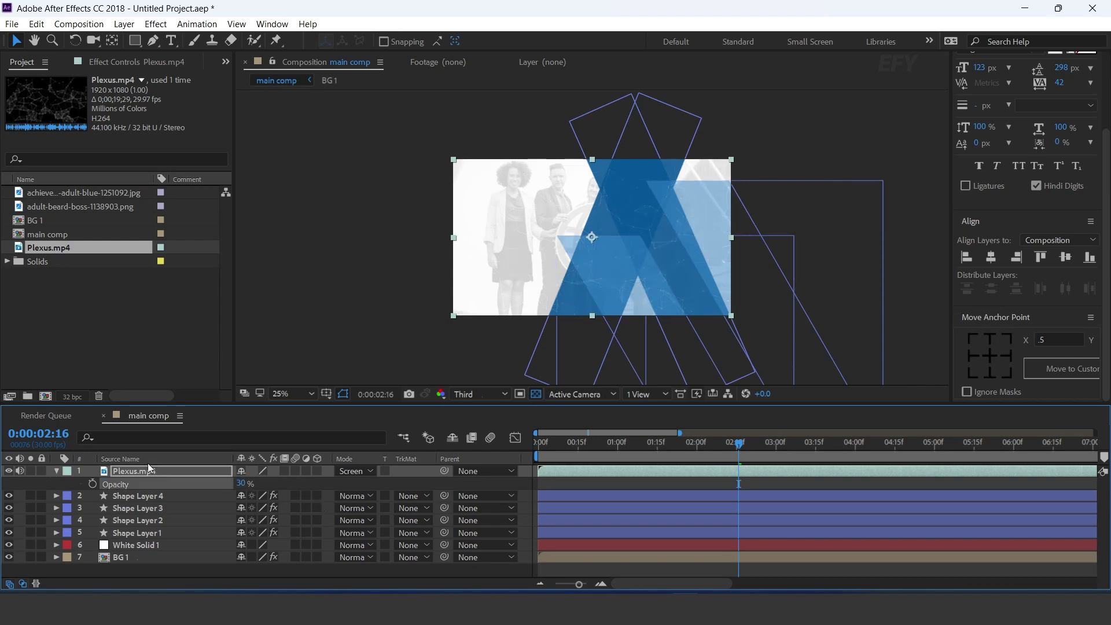
pyautogui.click(57, 471)
pyautogui.click(336, 557)
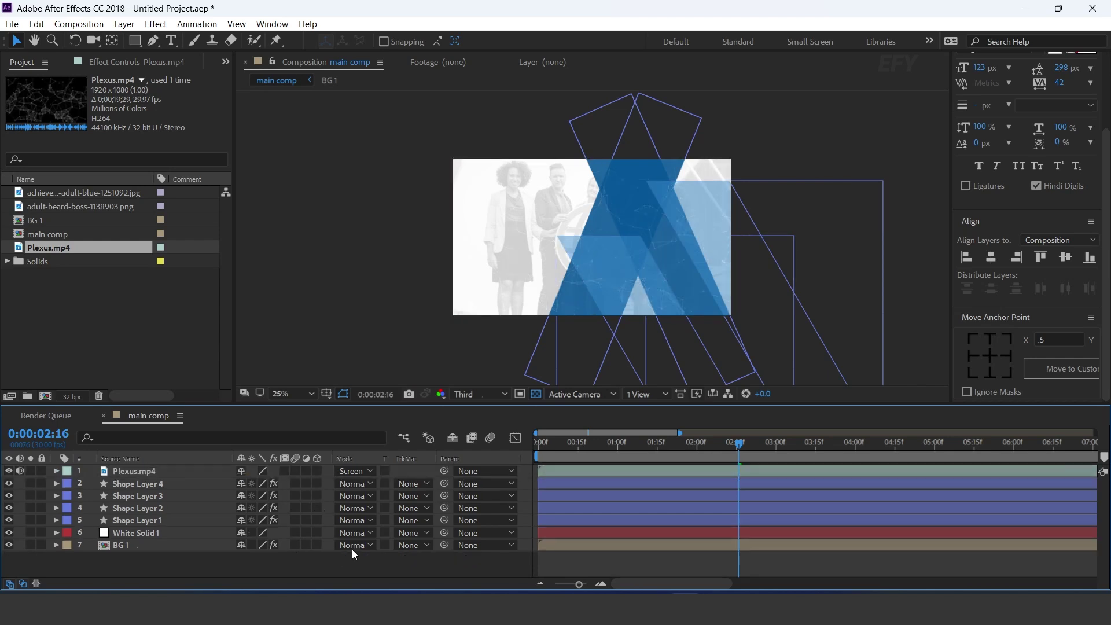
pyautogui.press('.')
pyautogui.click(541, 445)
pyautogui.moveTo(541, 446); pyautogui.dragTo(752, 457)
pyautogui.press(',')
# - Create a new composition named "placeholder 1" with a width of 1100 px and a height of 1500 px
pyautogui.click(29, 321)
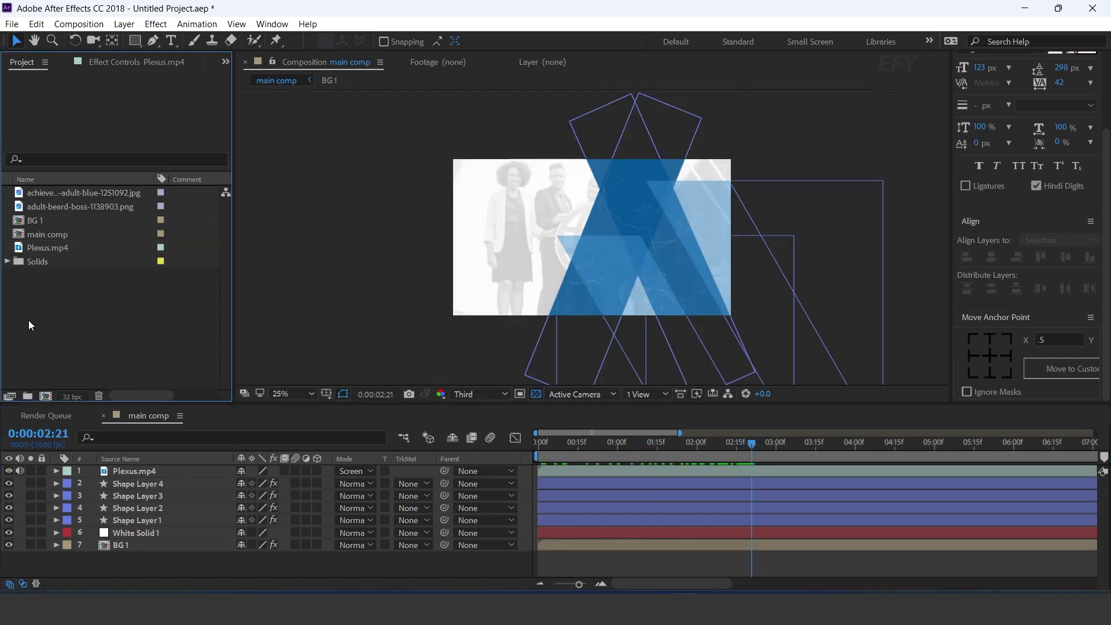
pyautogui.click(45, 397)
pyautogui.press('Tab')
pyautogui.write('1100')
pyautogui.press('Tab')
pyautogui.write('1500')
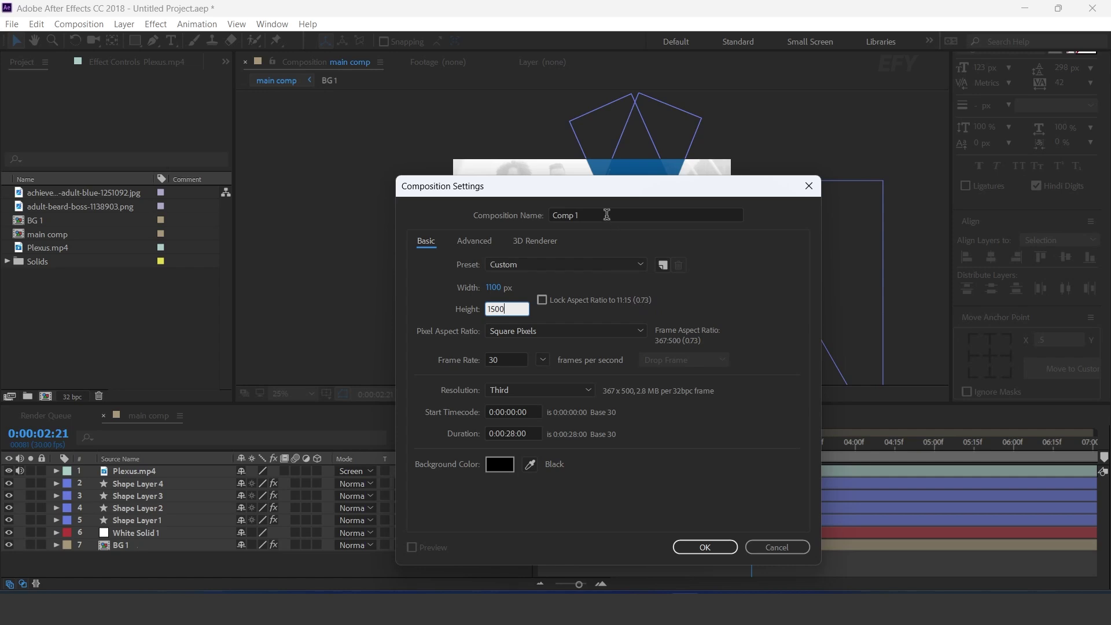
pyautogui.click(606, 215)
pyautogui.write('placehol')
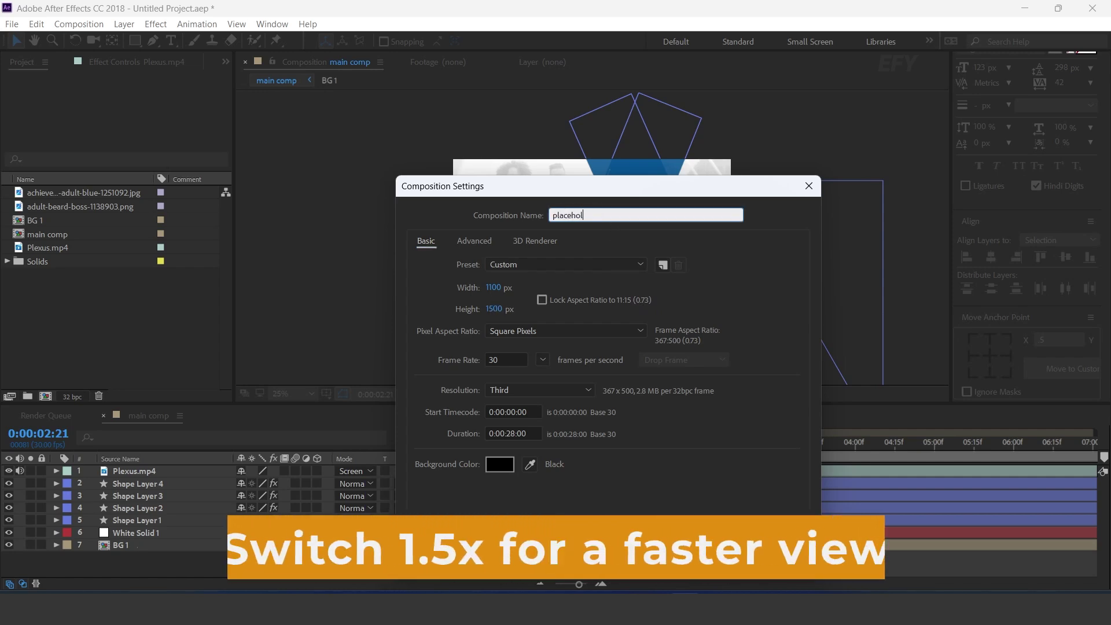
pyautogui.write('der 1')
pyautogui.press('Return')
# - Place adult-beard-boss-1138903.png in placeholder 1, scale it to 52.1%, and shift it slightly down
pyautogui.click(103, 327)
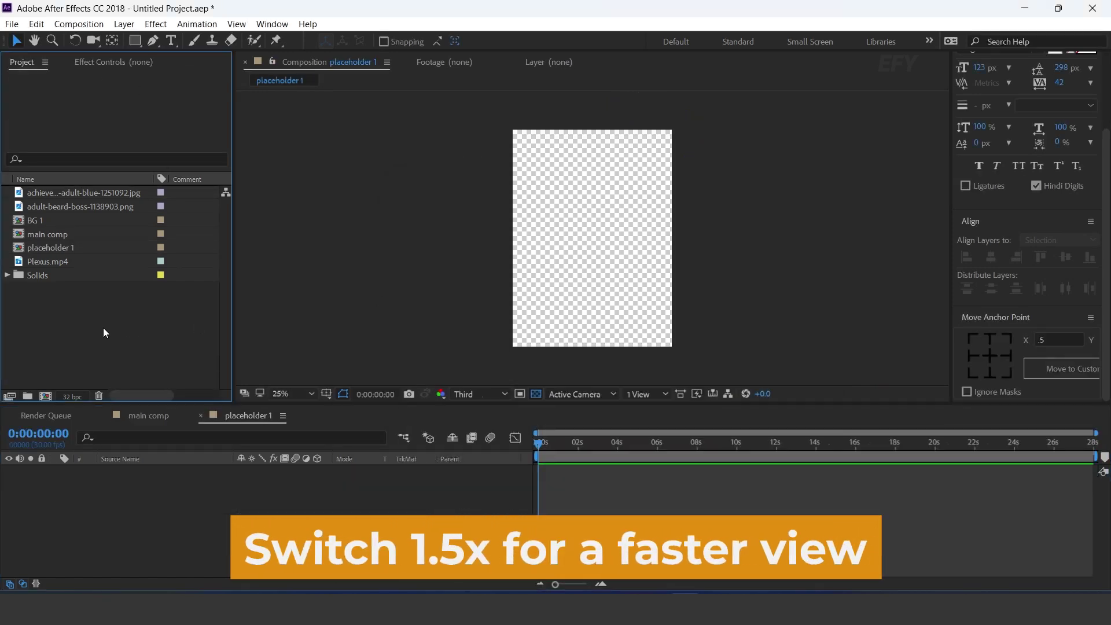
pyautogui.moveTo(79, 206); pyautogui.dragTo(517, 272)
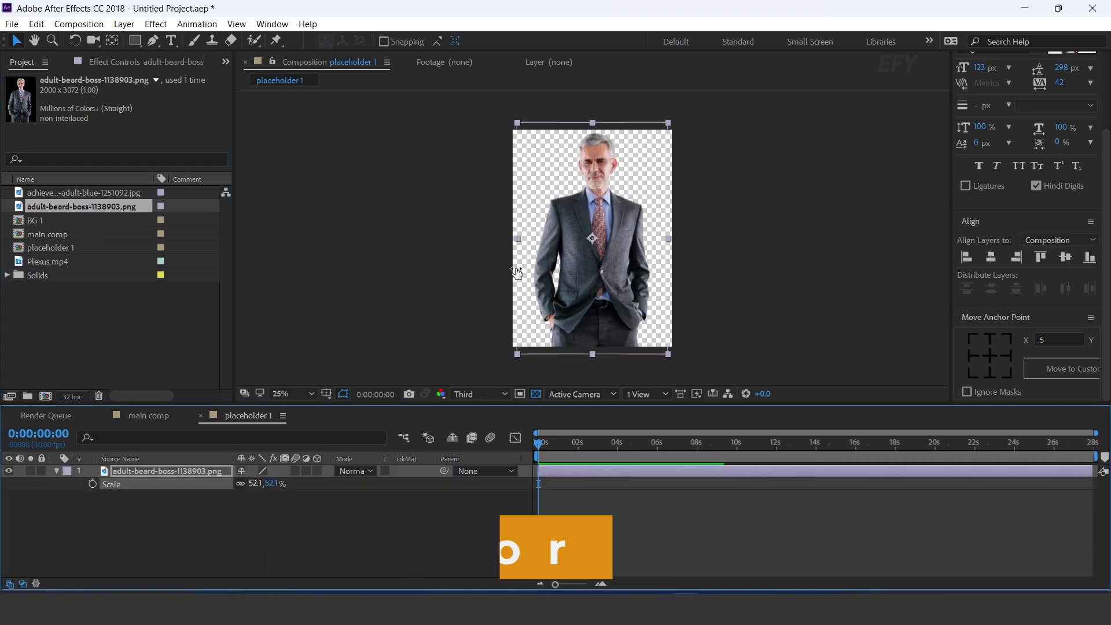
pyautogui.moveTo(609, 239); pyautogui.dragTo(609, 245)
pyautogui.click(754, 308)
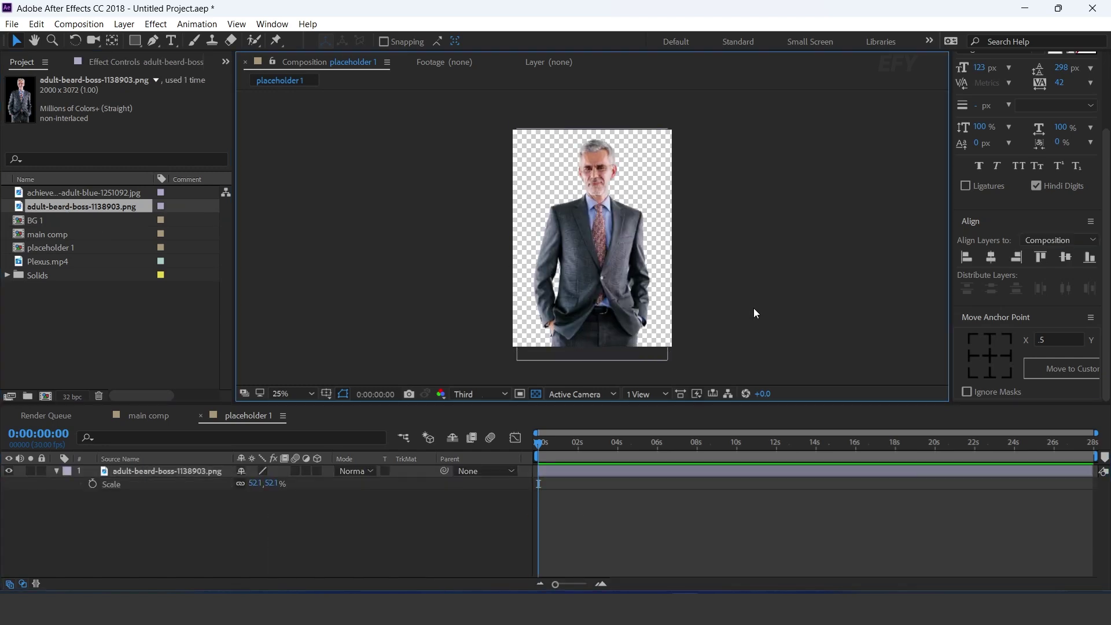
pyautogui.click(262, 530)
# - Add placeholder 1 as the uppermost layer of the main comp, scale it to 77%, and place the man over the crossing bars
pyautogui.click(201, 415)
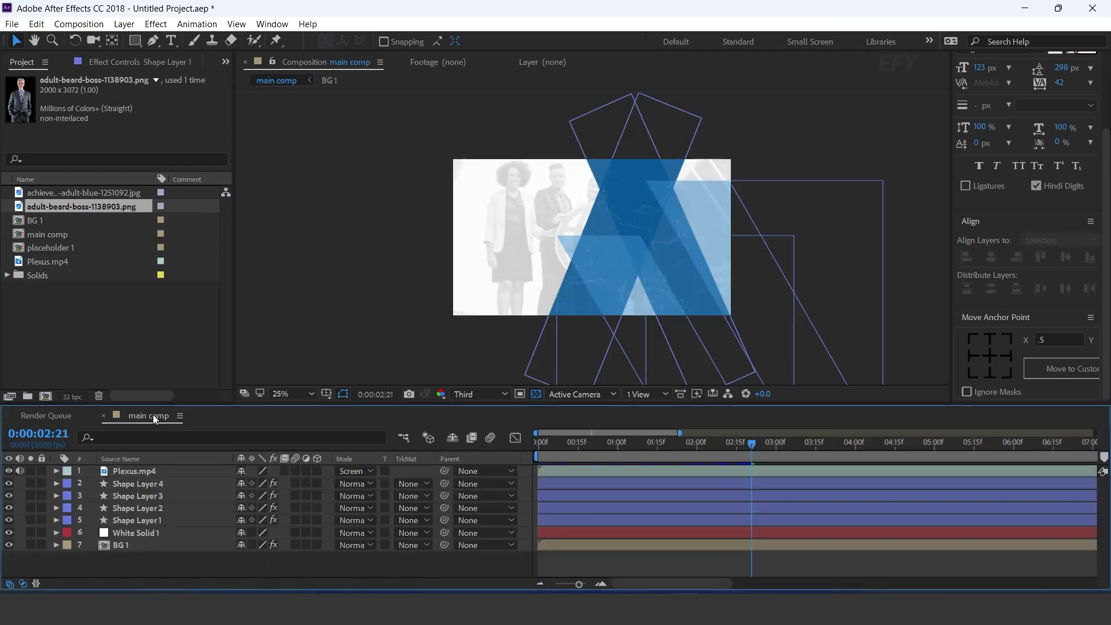
pyautogui.click(81, 307)
pyautogui.click(48, 248)
pyautogui.moveTo(20, 251); pyautogui.dragTo(187, 470)
pyautogui.moveTo(599, 235); pyautogui.dragTo(655, 243)
pyautogui.press('s')
pyautogui.moveTo(284, 483); pyautogui.dragTo(273, 483)
pyautogui.scroll(1, 688, 256)
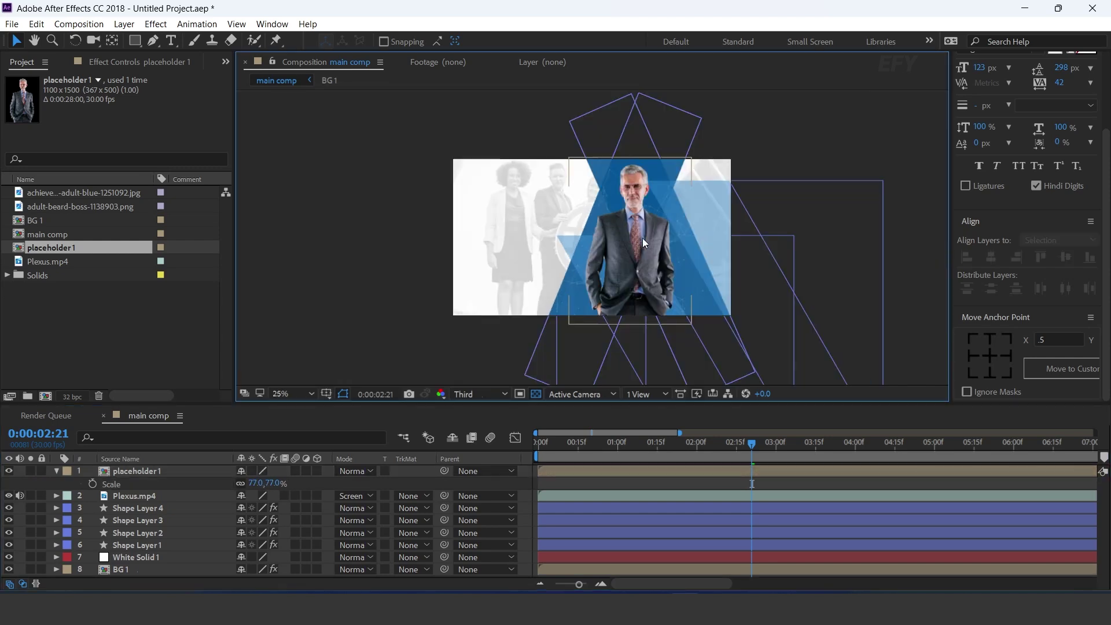
pyautogui.click(642, 238)
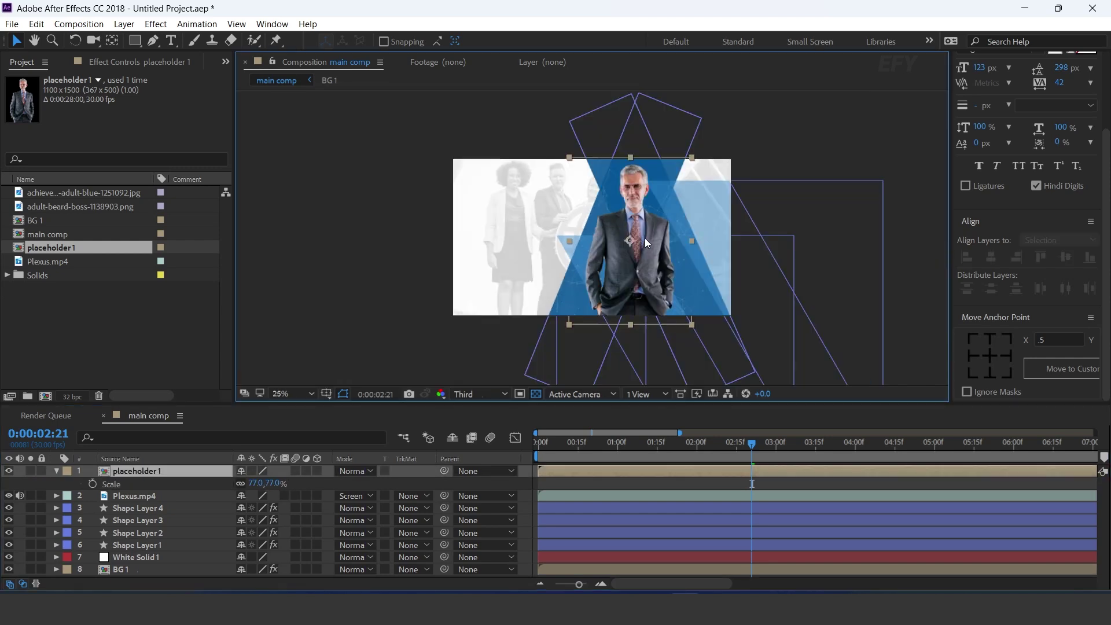
# - Animate placeholder 1's position from below the frame (1224, 1892) at 0:00:00:00 up to its current place at about 0:00:02:00
pyautogui.moveTo(578, 440); pyautogui.dragTo(700, 448)
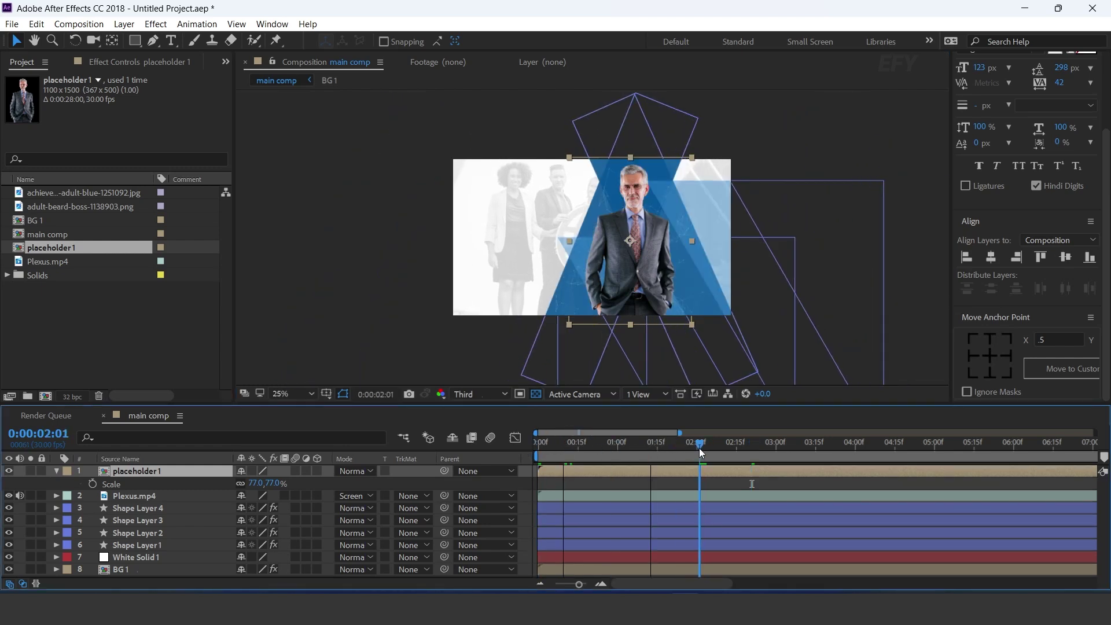
pyautogui.press('p')
pyautogui.click(92, 484)
pyautogui.press('Home')
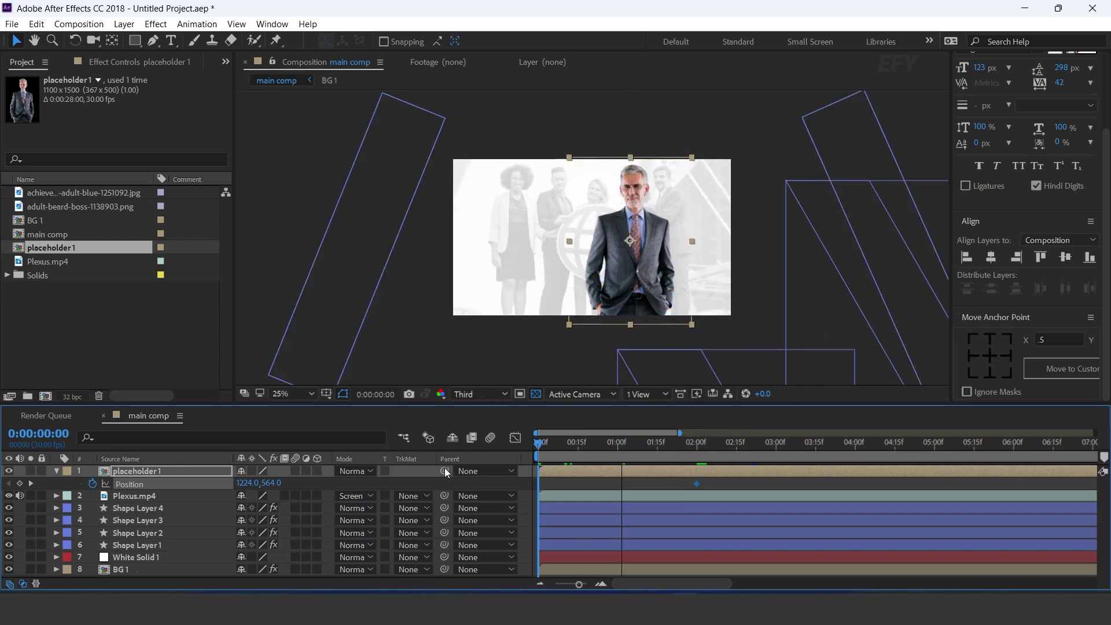
pyautogui.press(',')
pyautogui.moveTo(615, 241); pyautogui.dragTo(613, 336)
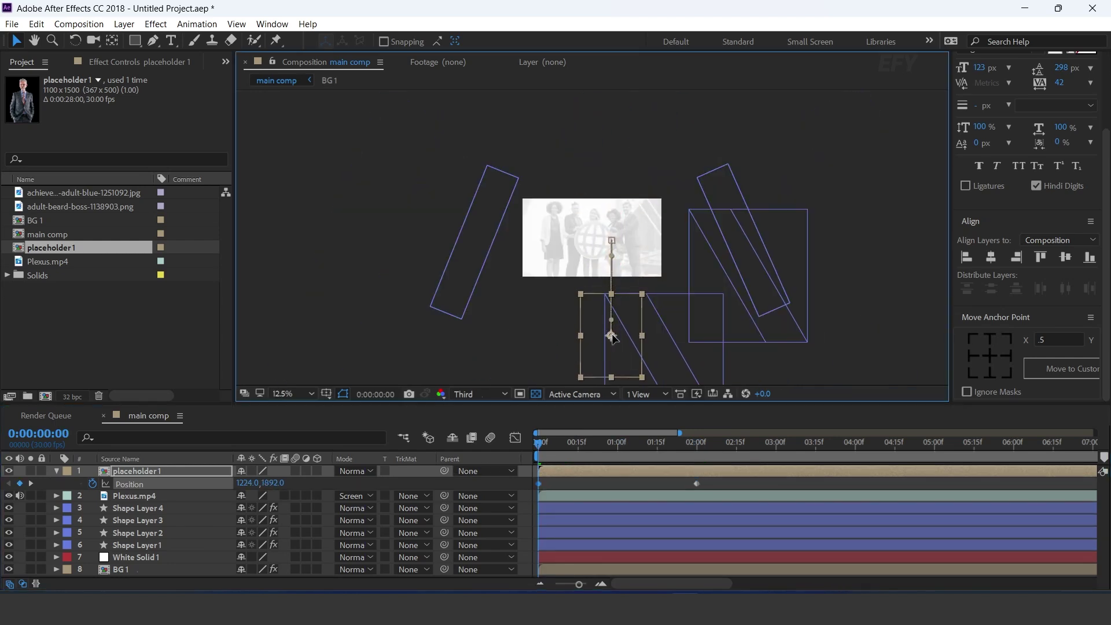
pyautogui.scroll(1, 774, 266)
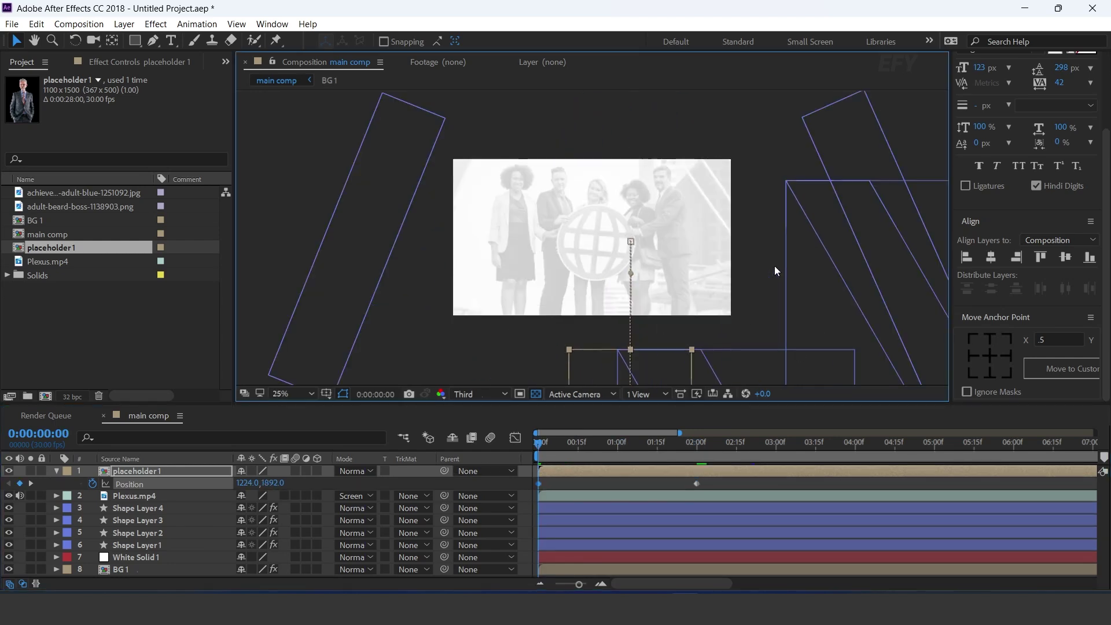
# - Apply Easy Ease to both of placeholder 1's position keyframes, strengthen the slowdown in the speed graph, and preview the motion
pyautogui.moveTo(706, 481); pyautogui.dragTo(519, 497)
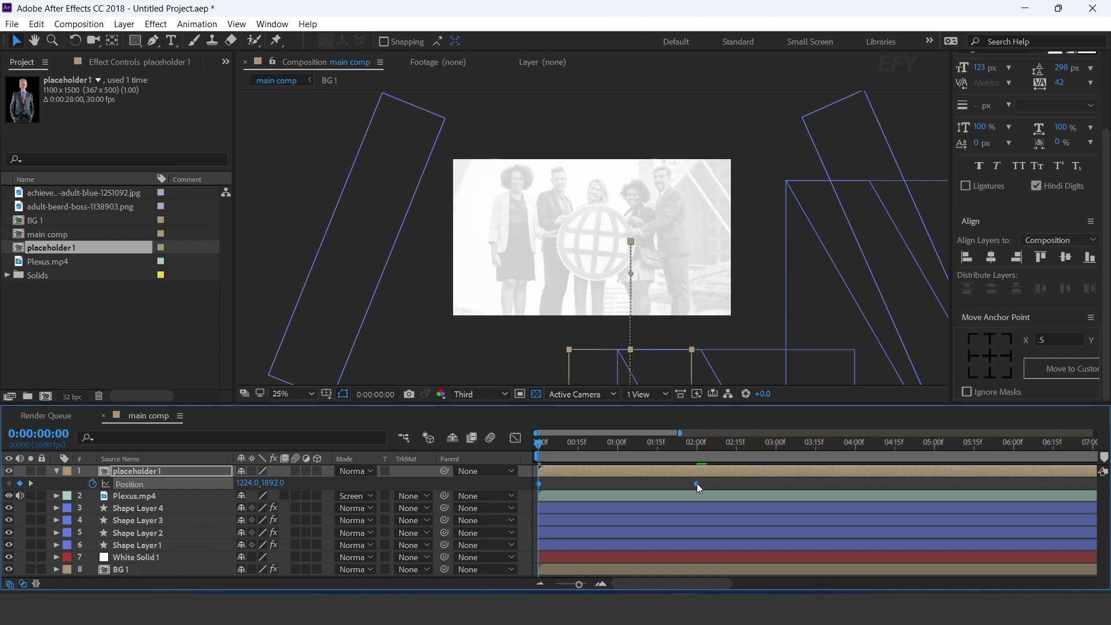
pyautogui.rightClick(697, 484)
pyautogui.moveTo(778, 471)
pyautogui.click(463, 370)
pyautogui.click(515, 437)
pyautogui.moveTo(669, 549); pyautogui.dragTo(575, 548)
pyautogui.click(515, 438)
pyautogui.press('space')
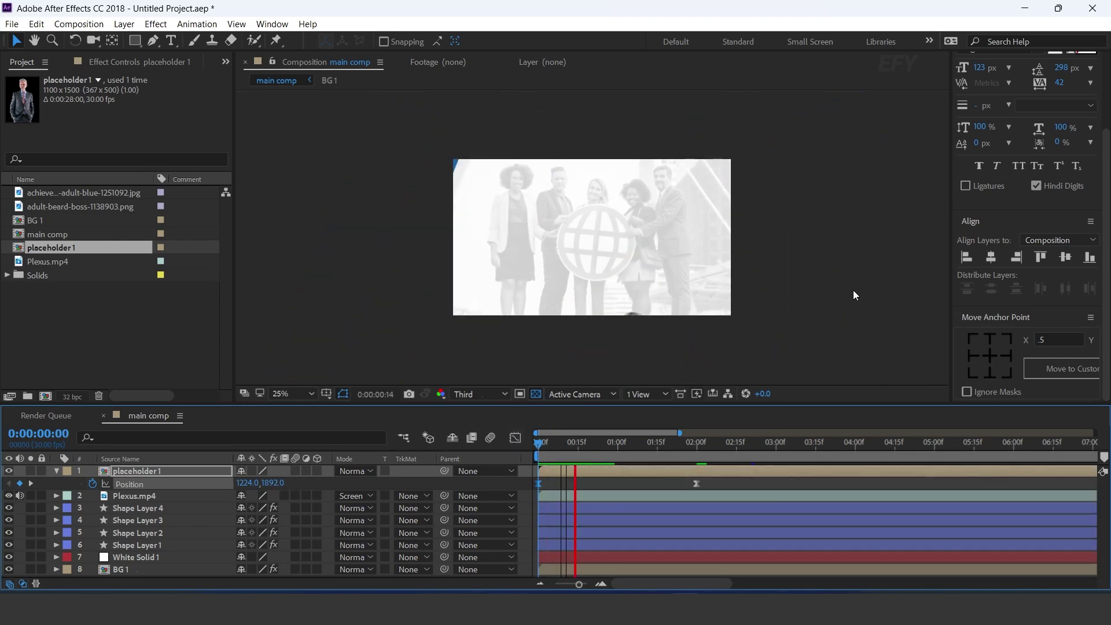
# - Shift the placeholder 1 layer to start at about 0:00:01:00 and preview the man's entrance from the beginning
pyautogui.click(712, 444)
pyautogui.moveTo(754, 478); pyautogui.dragTo(668, 470)
pyautogui.click(535, 445)
pyautogui.press('space')
pyautogui.press('space')
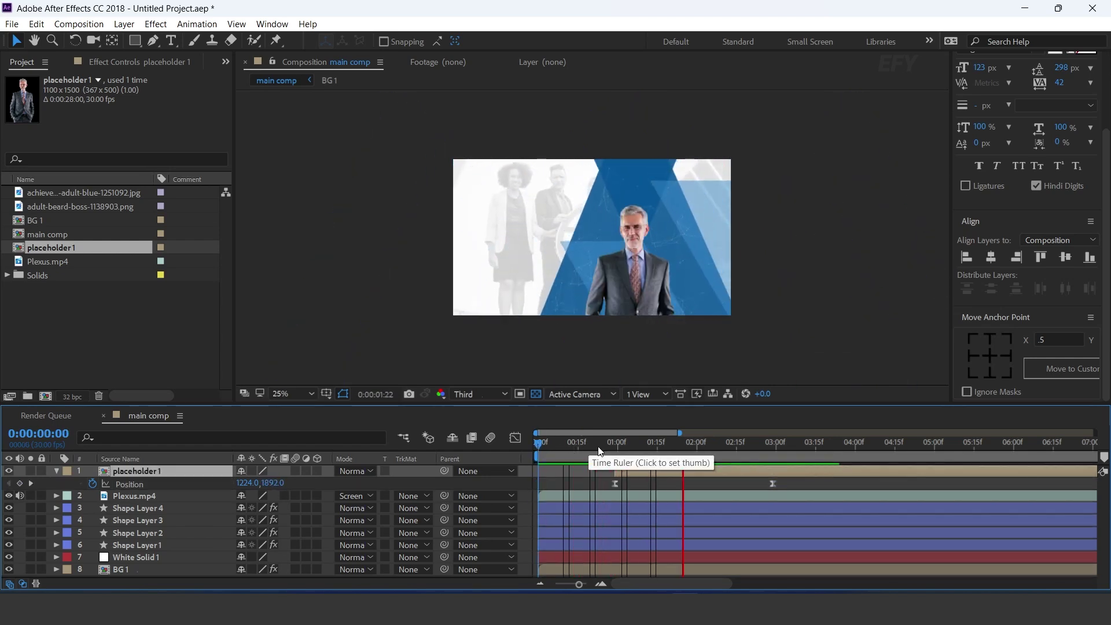
pyautogui.press('space')
pyautogui.press('space')
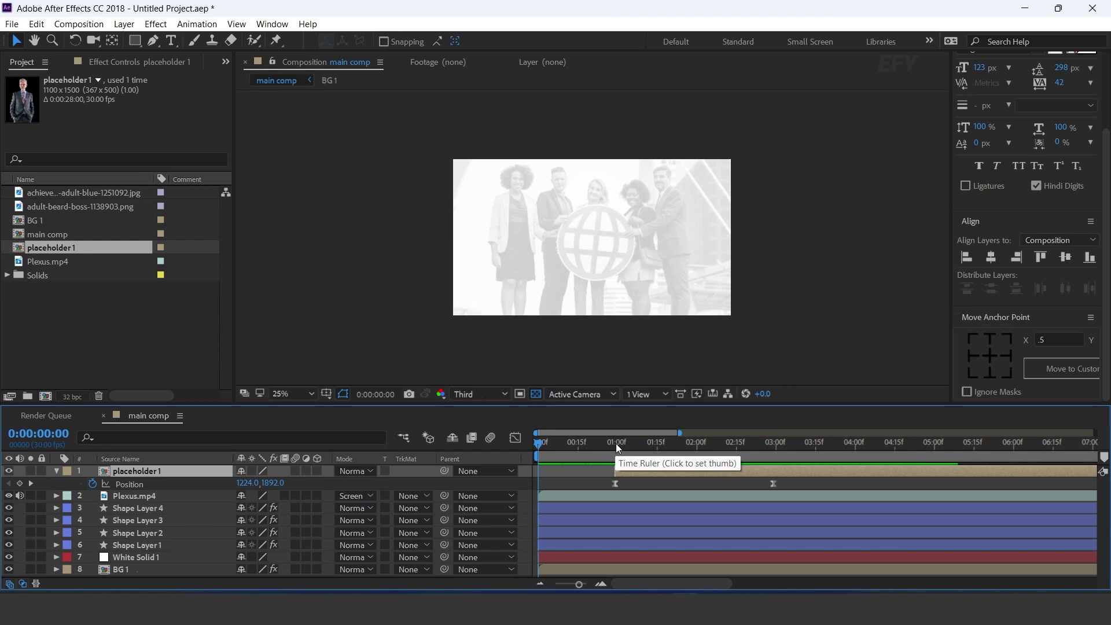
# - Apply a Drop Shadow effect to placeholder 1 and set its direction to 180°
pyautogui.moveTo(616, 443); pyautogui.dragTo(767, 442)
pyautogui.click(57, 470)
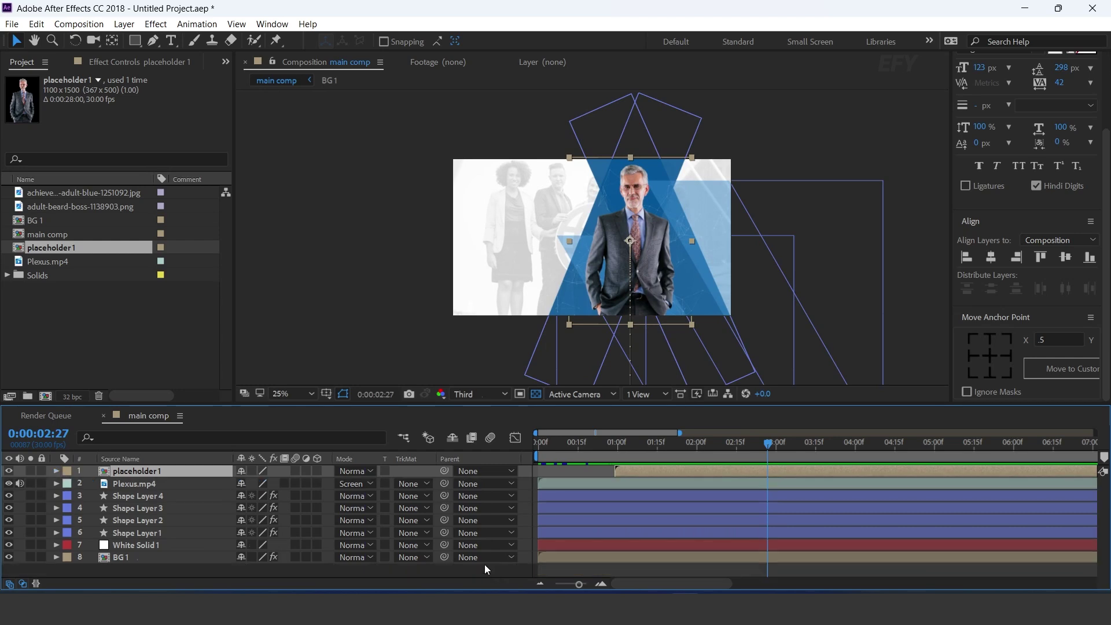
pyautogui.press('.')
pyautogui.hotkey('ctrl', 'space')
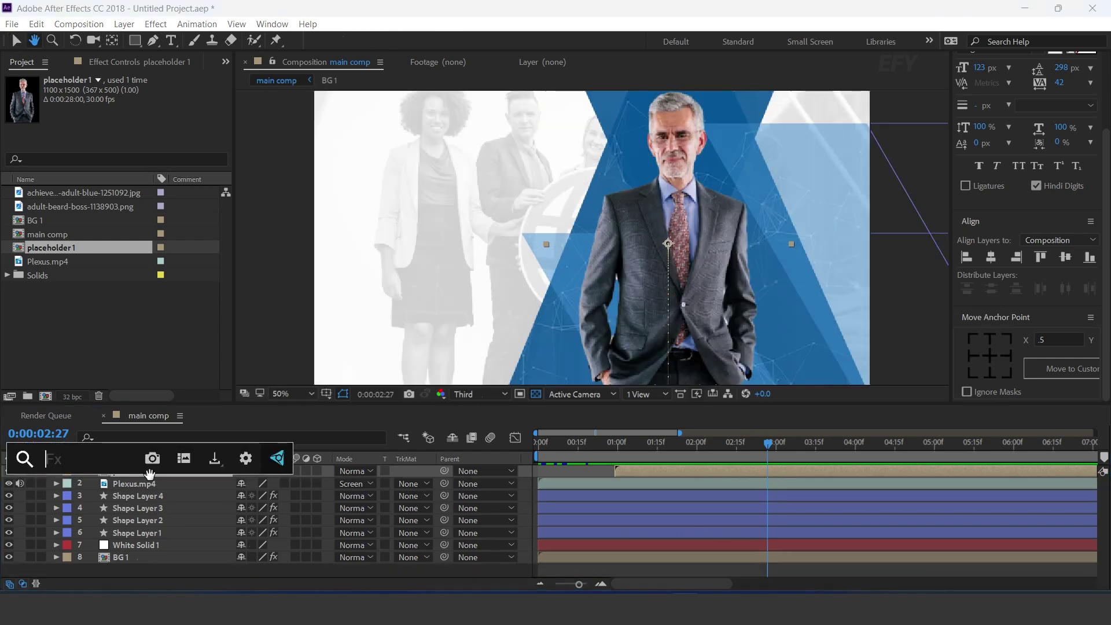
pyautogui.write('drop')
pyautogui.press('Return')
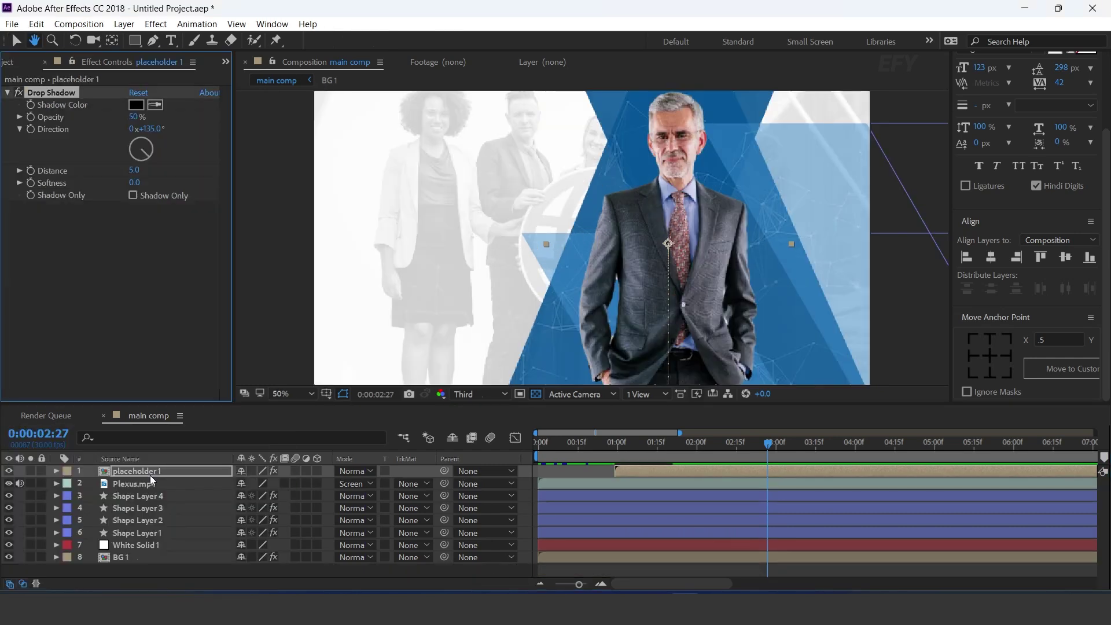
pyautogui.write('180')
pyautogui.press('Return')
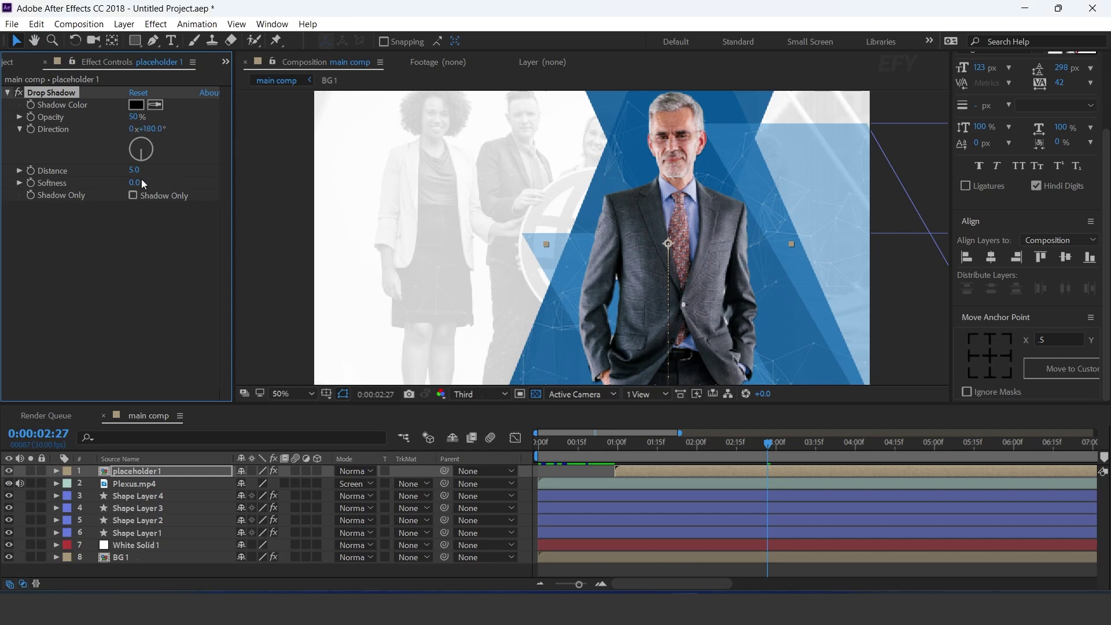
# - Set the drop shadow's softness to 80, distance to 0 and opacity to 25%, and review the man up to 0:00:02:14
pyautogui.press('Return')
pyautogui.write('80')
pyautogui.press('Return')
pyautogui.click(522, 475)
pyautogui.click(622, 443)
pyautogui.moveTo(662, 446); pyautogui.dragTo(734, 444)
pyautogui.scroll(-2, 676, 242)
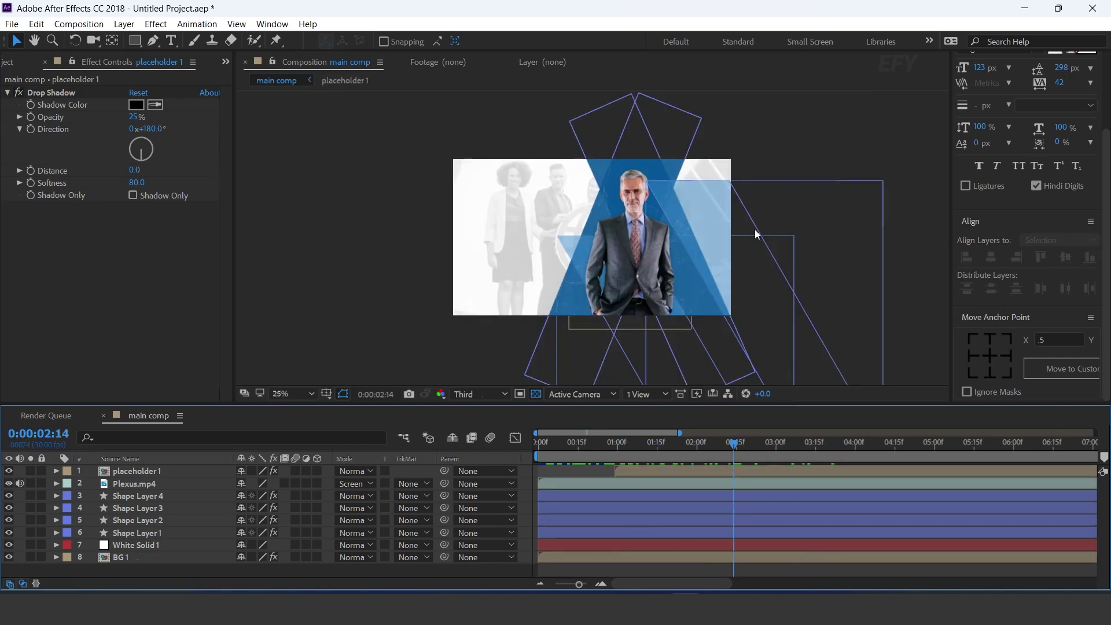
# - Duplicate the placeholder 1 layer and scale the upper copy to 85%
pyautogui.click(151, 474)
pyautogui.hotkey('ctrl', 'd')
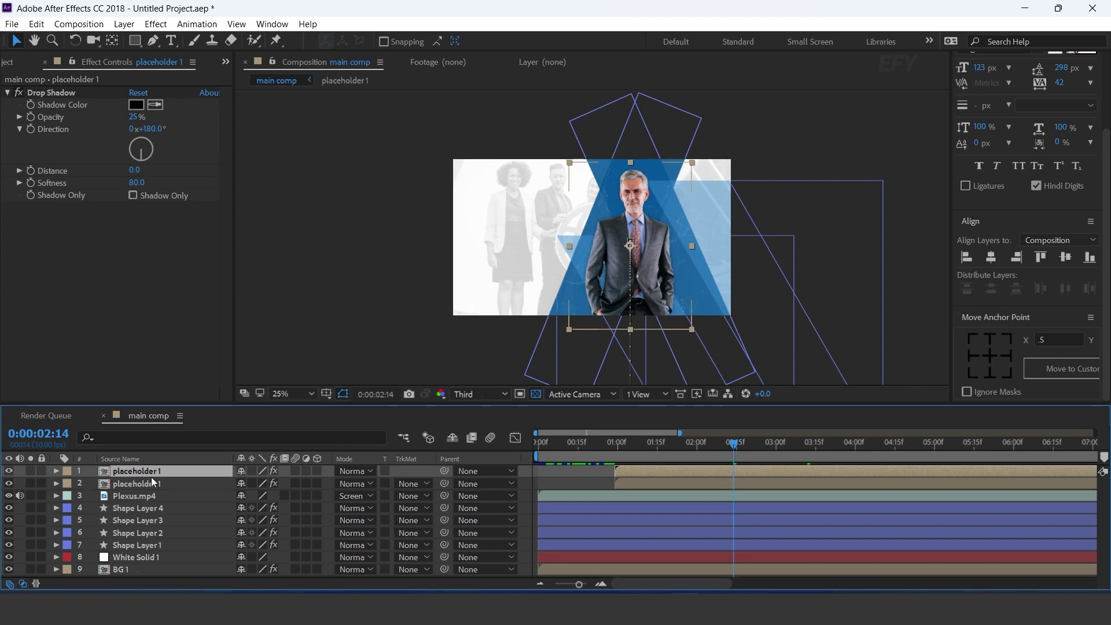
pyautogui.press('s')
pyautogui.click(274, 484)
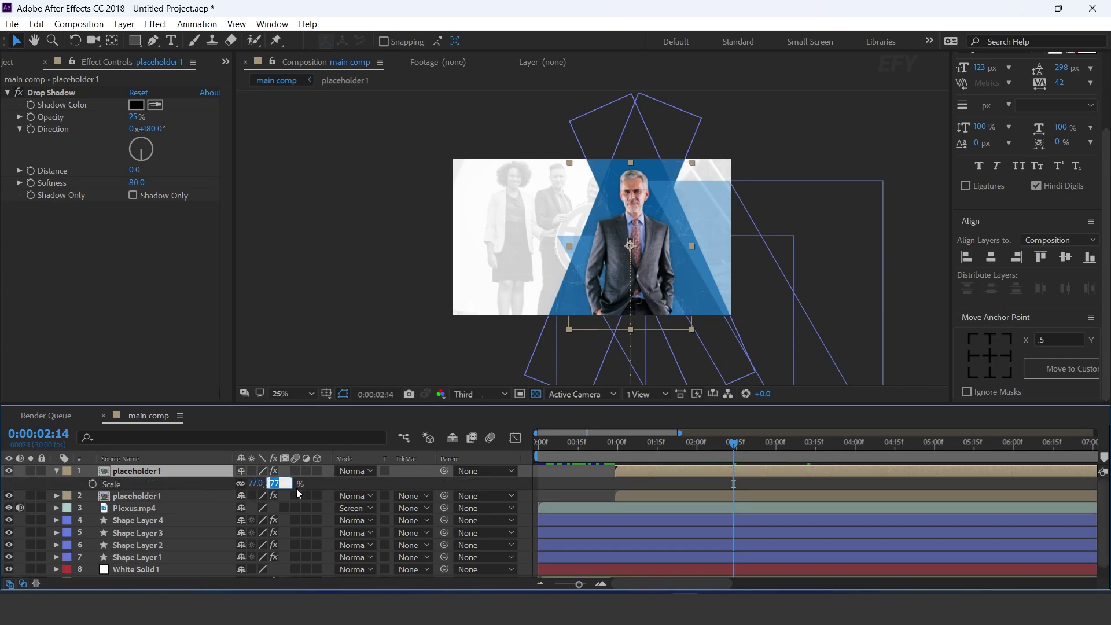
pyautogui.write('85')
pyautogui.press('Return')
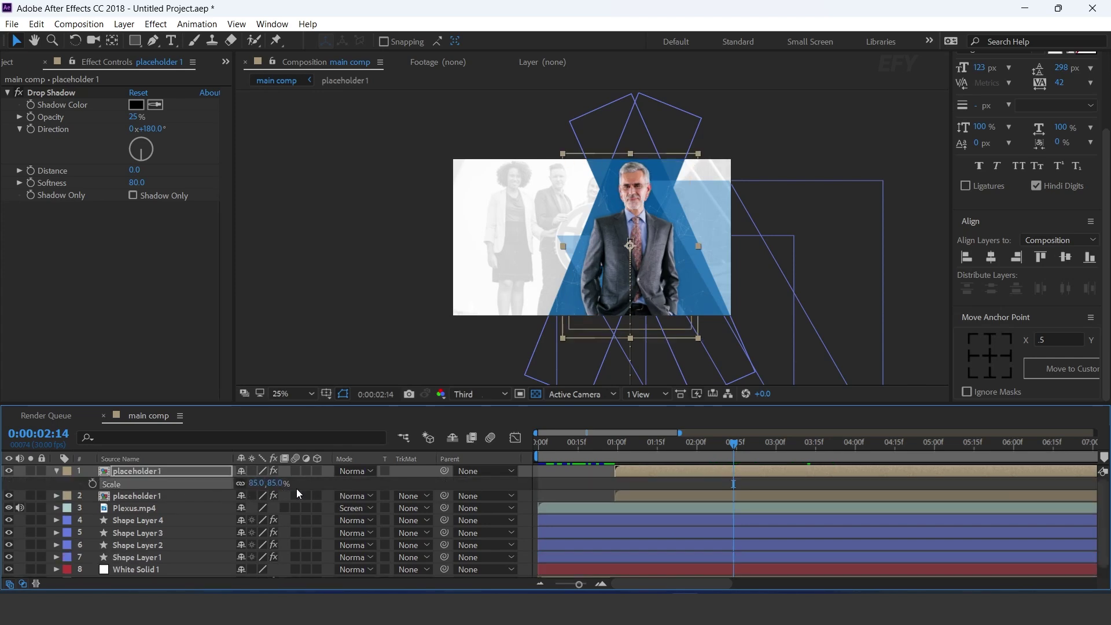
# - Remove both position keyframes from the upper placeholder 1 copy
pyautogui.click(180, 471)
pyautogui.press('p')
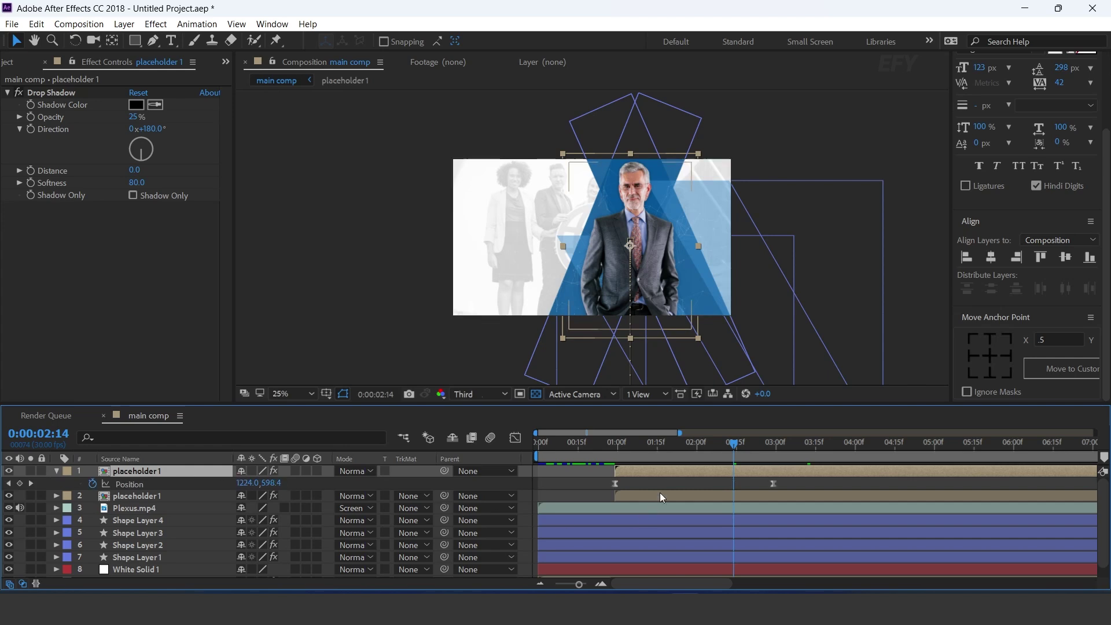
pyautogui.moveTo(791, 485); pyautogui.dragTo(602, 492)
pyautogui.press('Delete')
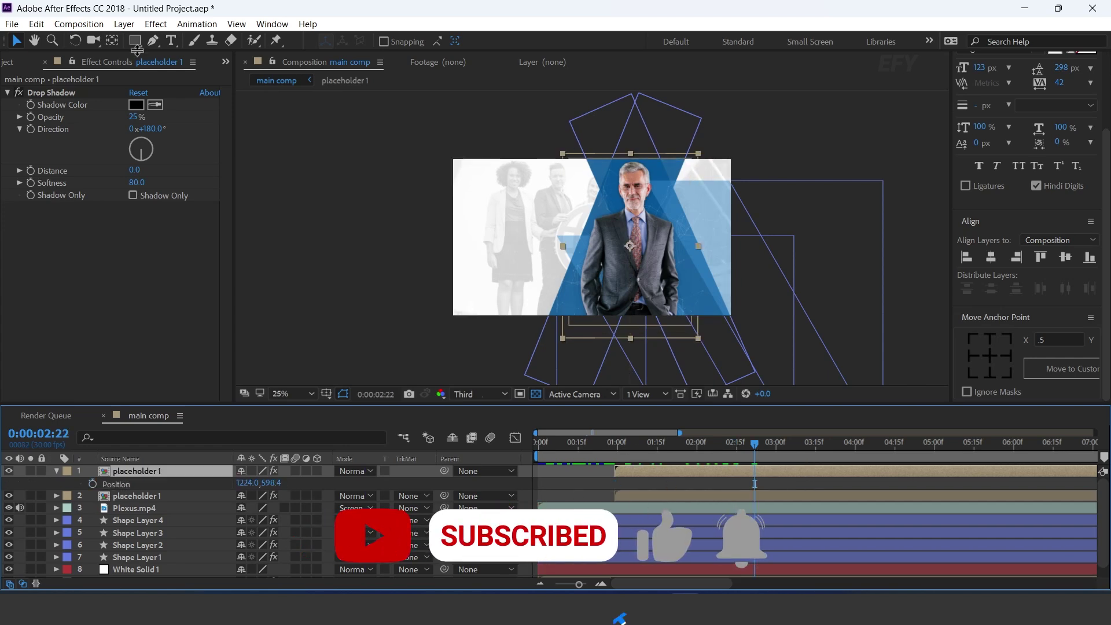
# - Draw a tall, narrow rectangular mask over the man on the upper placeholder 1 copy and rotate it into a diagonal strip
pyautogui.click(135, 42)
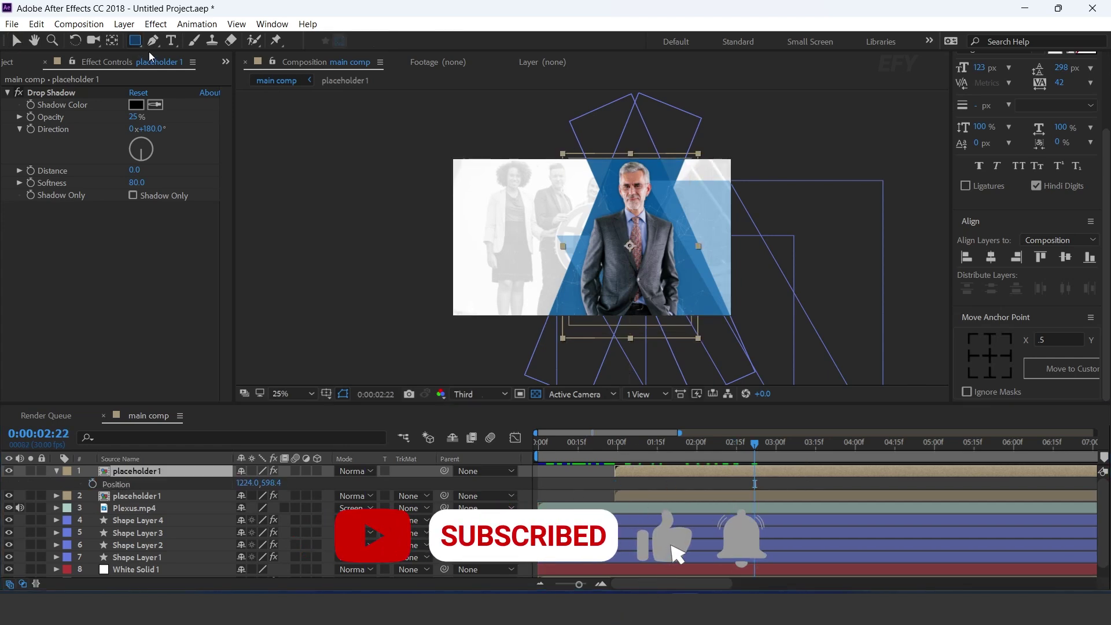
pyautogui.moveTo(631, 180); pyautogui.dragTo(644, 364)
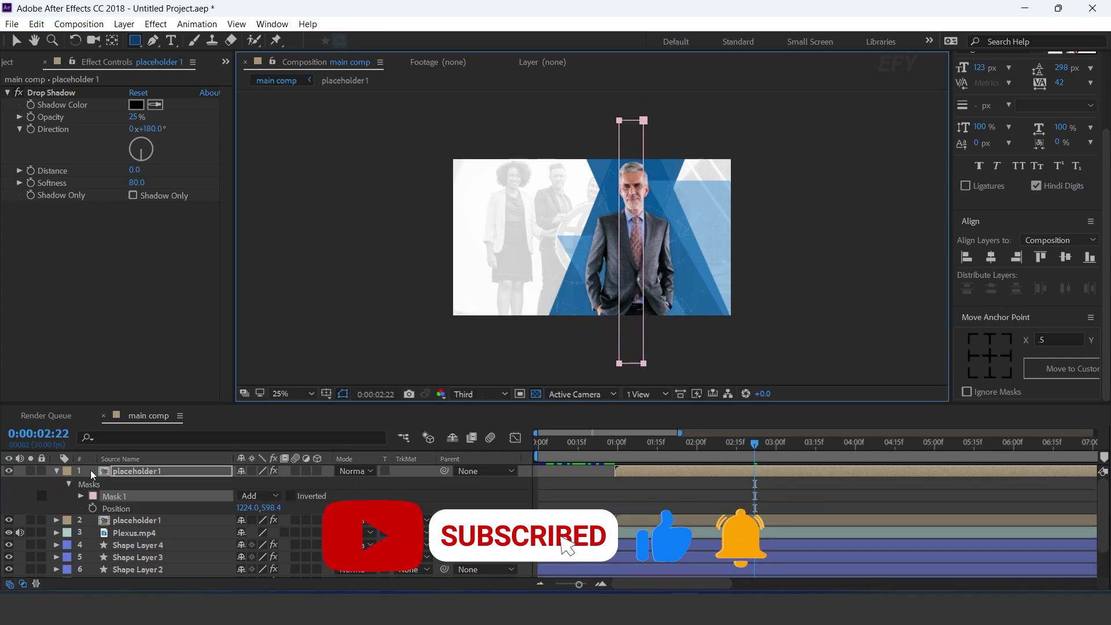
pyautogui.press('v')
pyautogui.moveTo(651, 110); pyautogui.dragTo(776, 100)
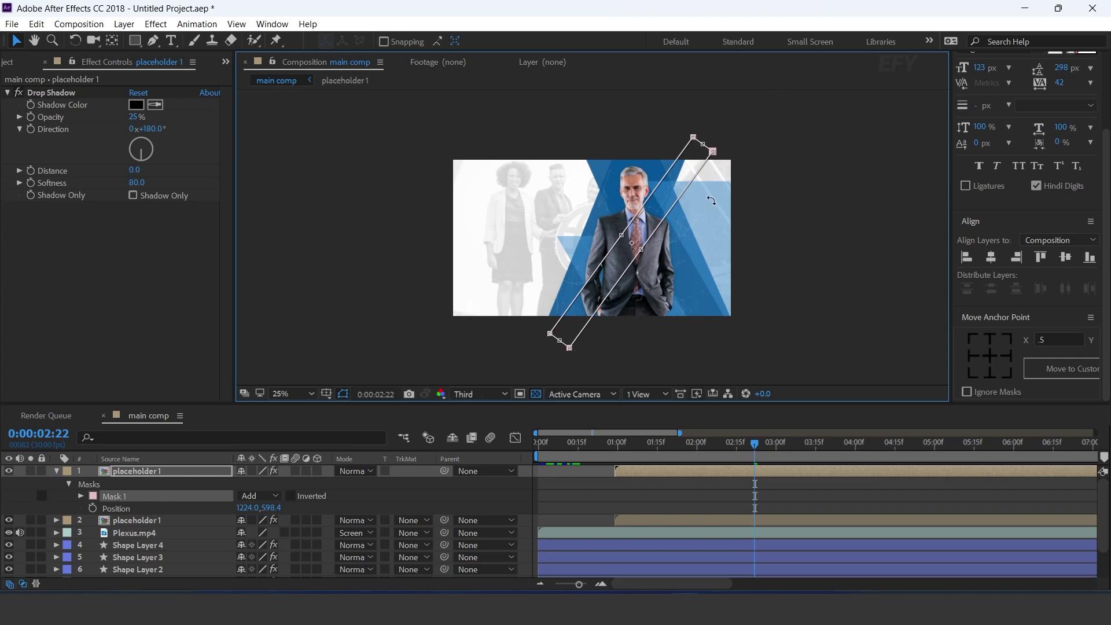
# - Keyframe the mask path to sweep from beyond the man's lower right at about 0:00:01:02 to his upper left at 0:00:02:22
pyautogui.click(81, 497)
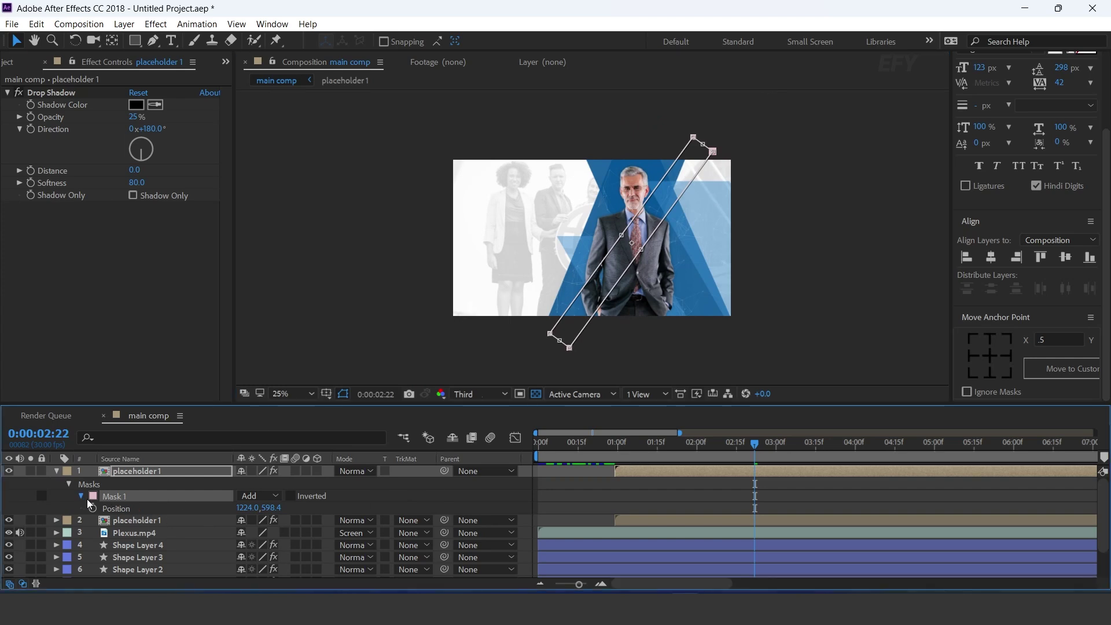
pyautogui.click(106, 508)
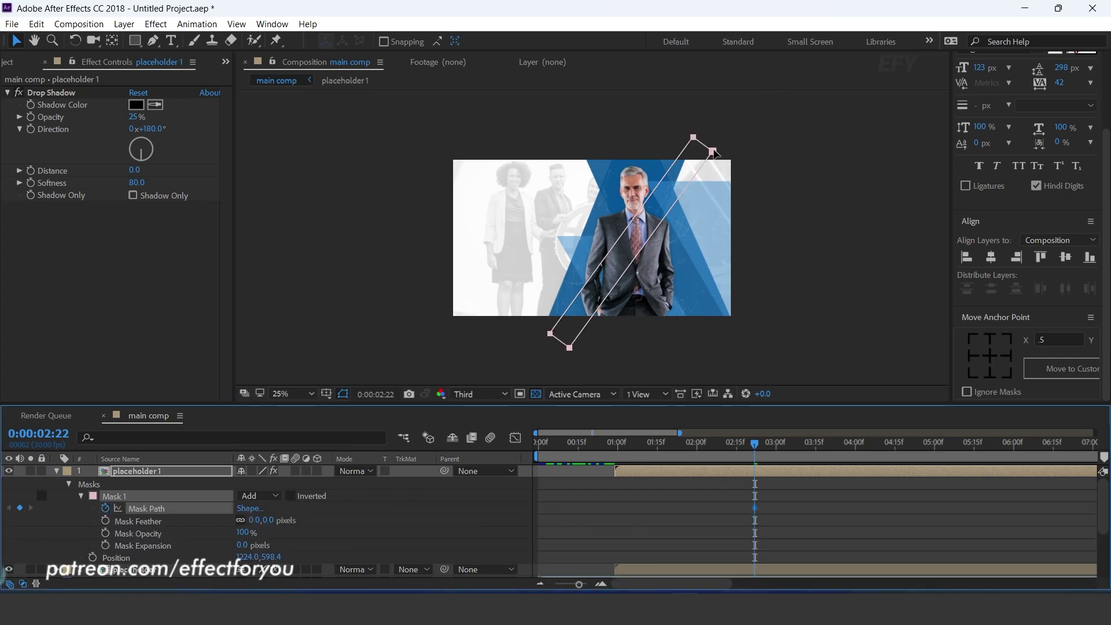
pyautogui.doubleClick(713, 152)
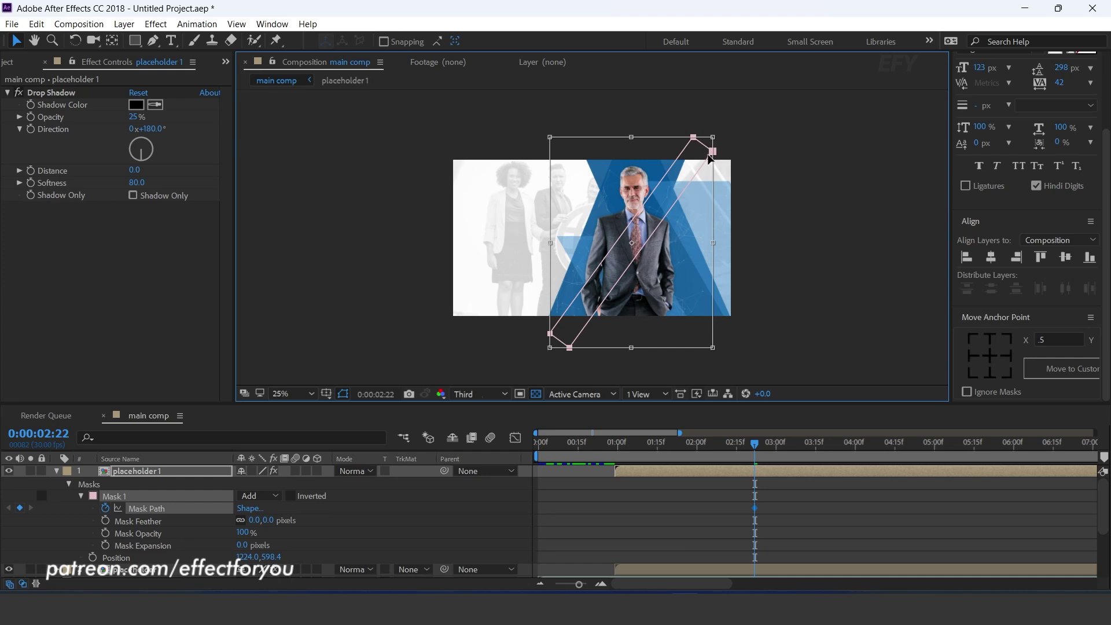
pyautogui.moveTo(654, 233); pyautogui.dragTo(483, 138)
pyautogui.moveTo(754, 445); pyautogui.dragTo(623, 444)
pyautogui.doubleClick(410, 184)
pyautogui.moveTo(410, 181); pyautogui.dragTo(687, 380)
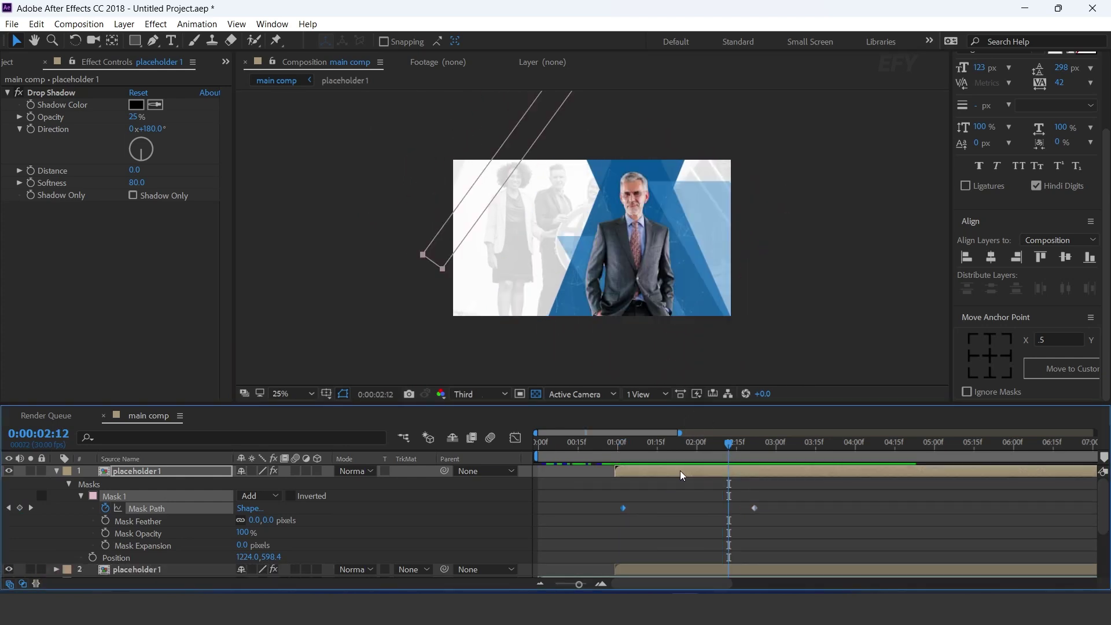
# - Delay the masked placeholder 1 copy to start at about 0:00:02:12 and preview the diagonal sweep
pyautogui.click(773, 473)
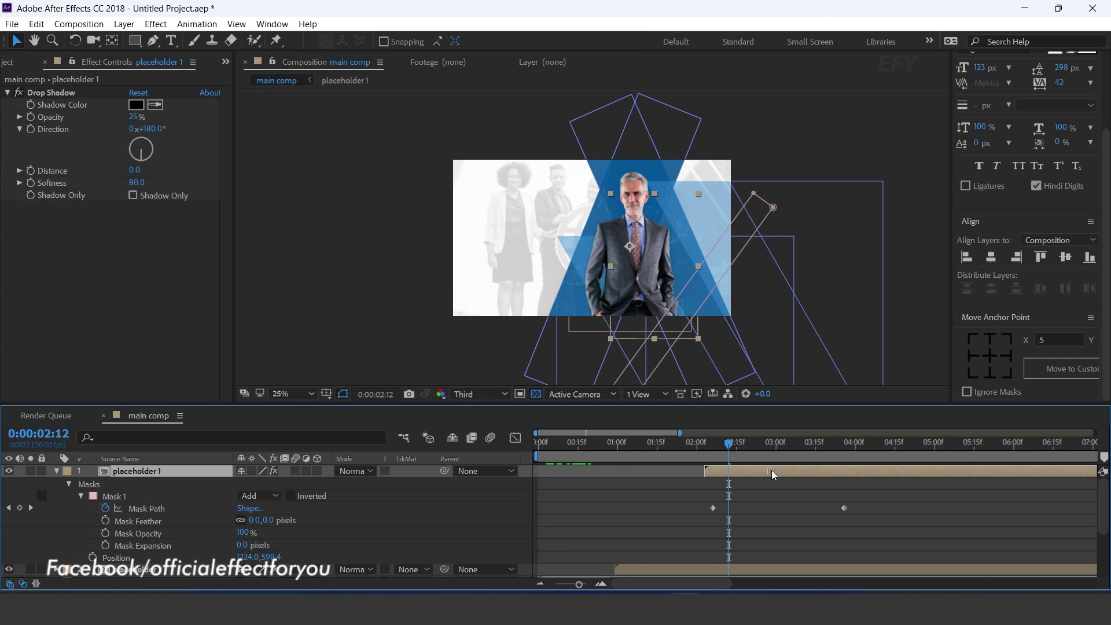
pyautogui.click(693, 449)
pyautogui.press('space')
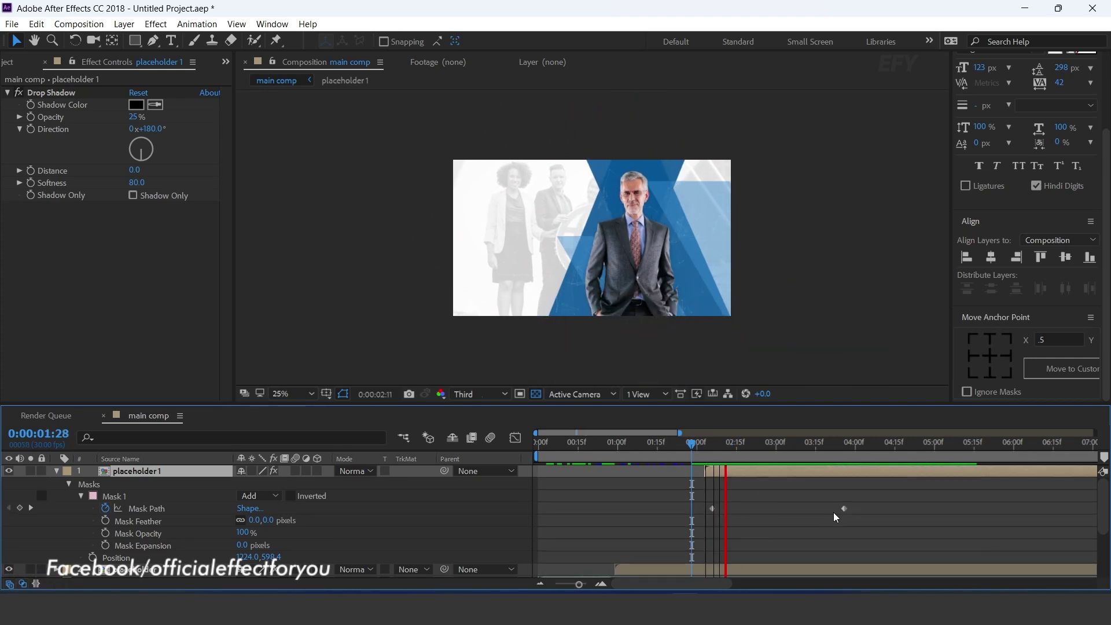
pyautogui.moveTo(692, 443); pyautogui.dragTo(766, 470)
pyautogui.click(633, 452)
pyautogui.press('space')
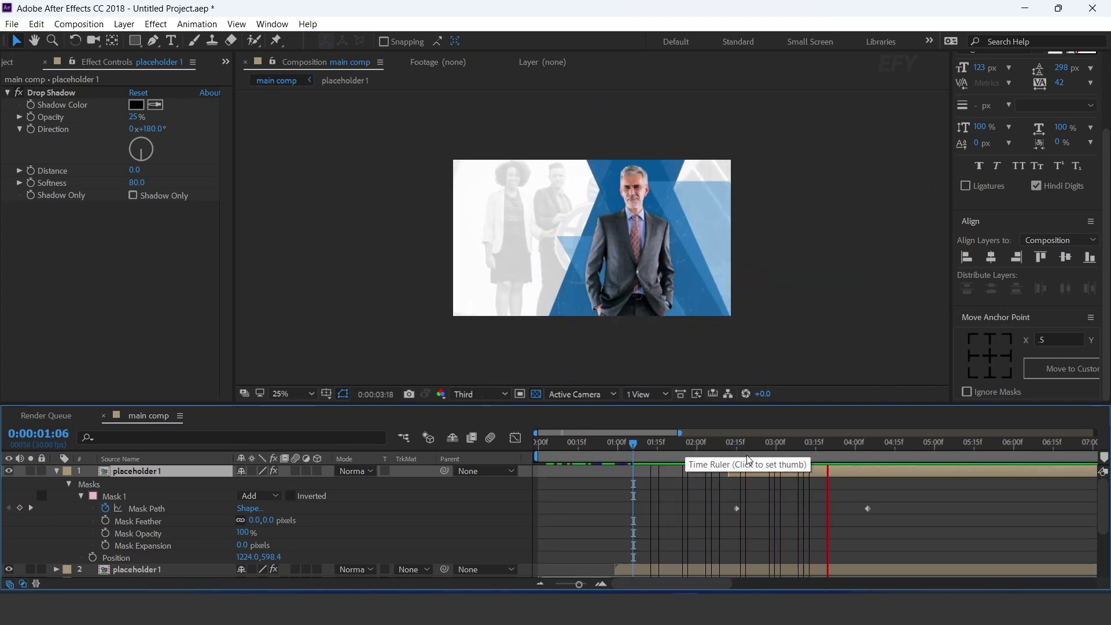
pyautogui.press('space')
# - Shift the masked copy's start to about 0:00:02:16 and move its last mask path keyframe to about 0:00:04:13
pyautogui.moveTo(770, 469); pyautogui.dragTo(780, 473)
pyautogui.click(653, 451)
pyautogui.press('space')
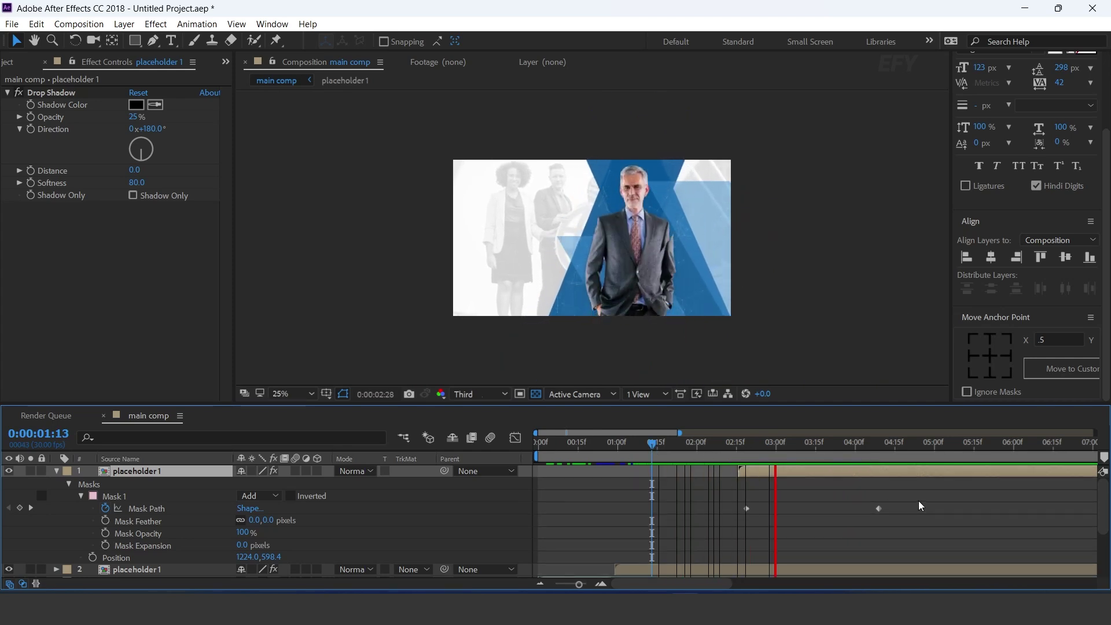
pyautogui.moveTo(802, 443)
pyautogui.mouseDown()
pyautogui.moveTo(727, 445)
pyautogui.moveTo(800, 451)
pyautogui.mouseUp()
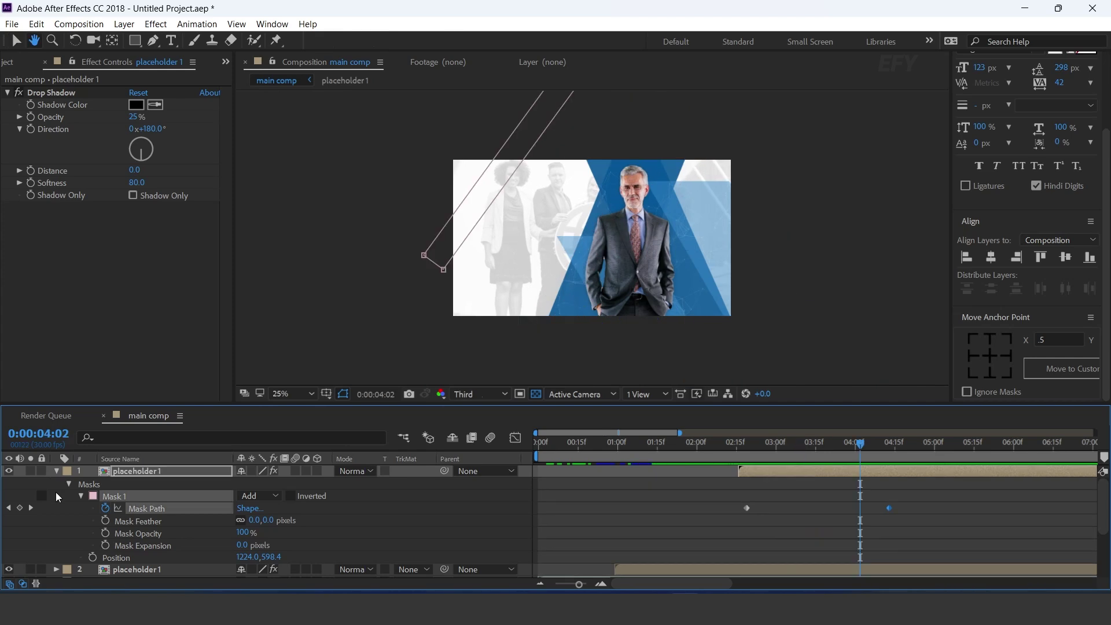
pyautogui.click(57, 471)
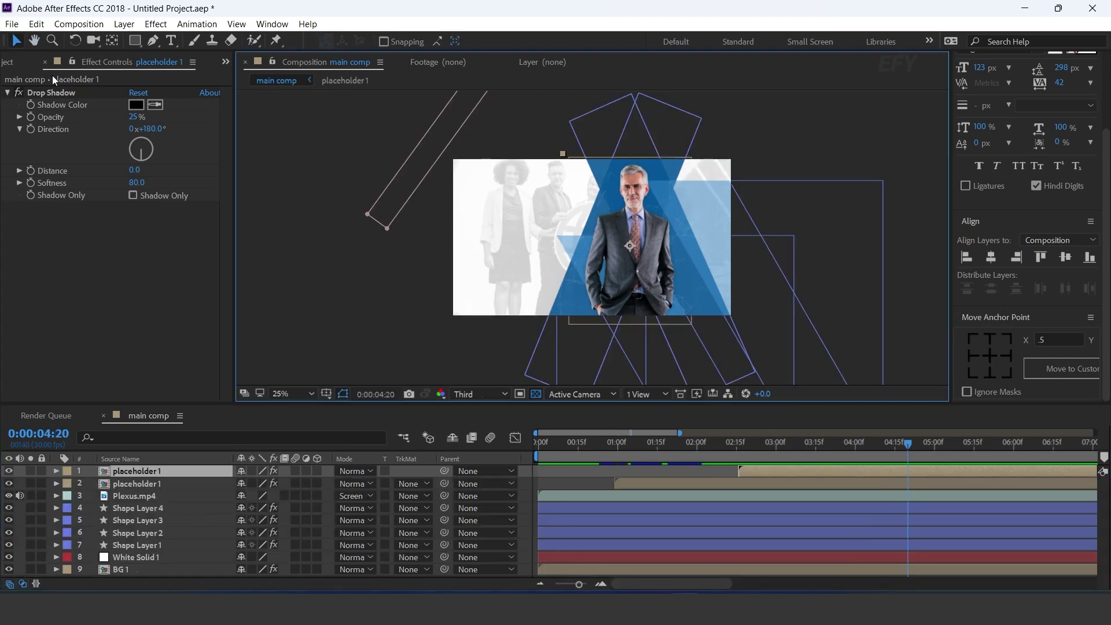
# - Create a new composition named "element 1" with a width of 250 px and a height of 80 px
pyautogui.click(8, 62)
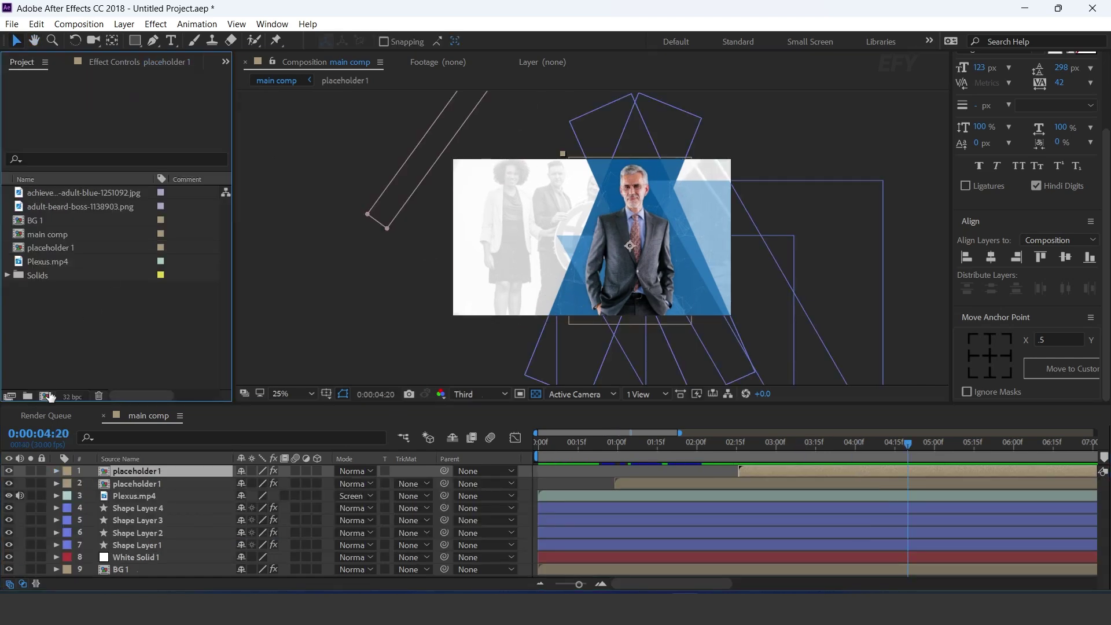
pyautogui.click(46, 396)
pyautogui.click(502, 287)
pyautogui.write('250')
pyautogui.write('80')
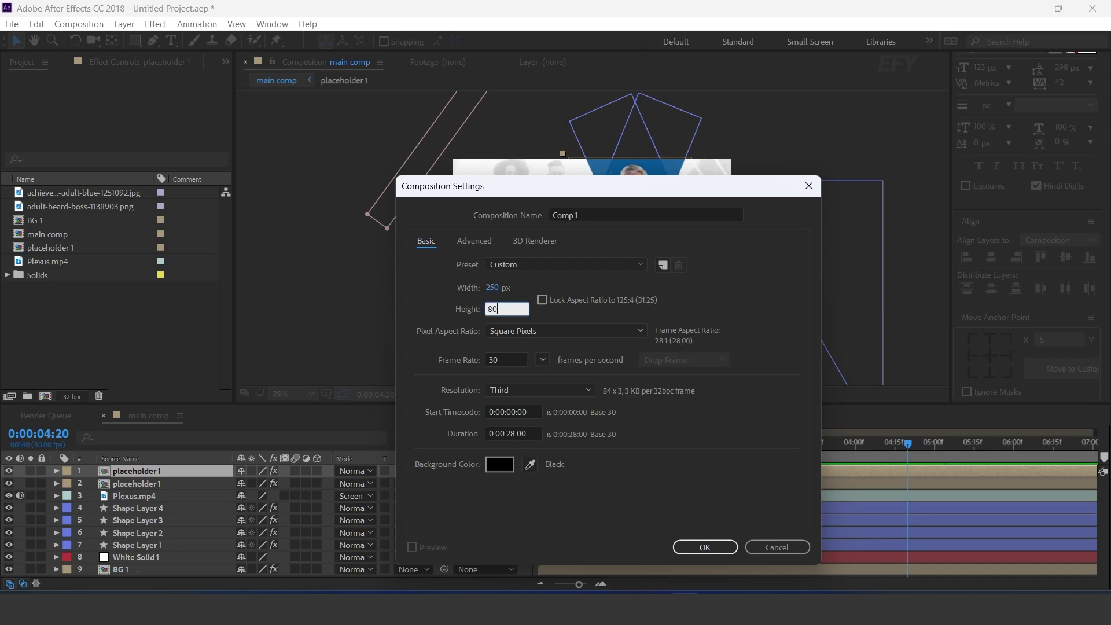
pyautogui.moveTo(582, 213); pyautogui.dragTo(526, 217)
pyautogui.write('element')
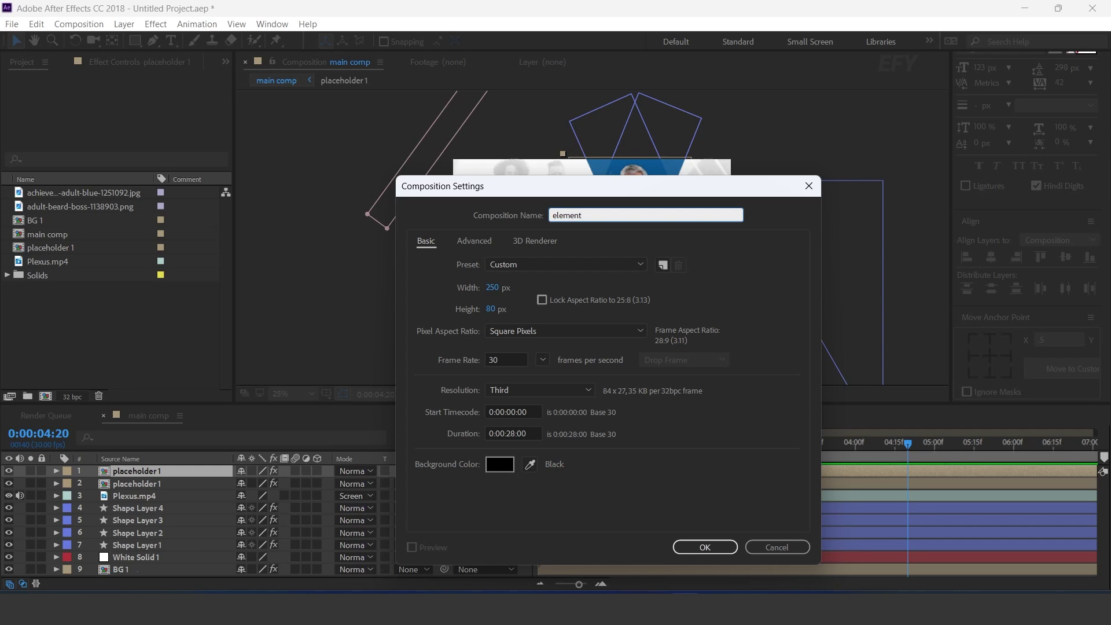
pyautogui.press('Return')
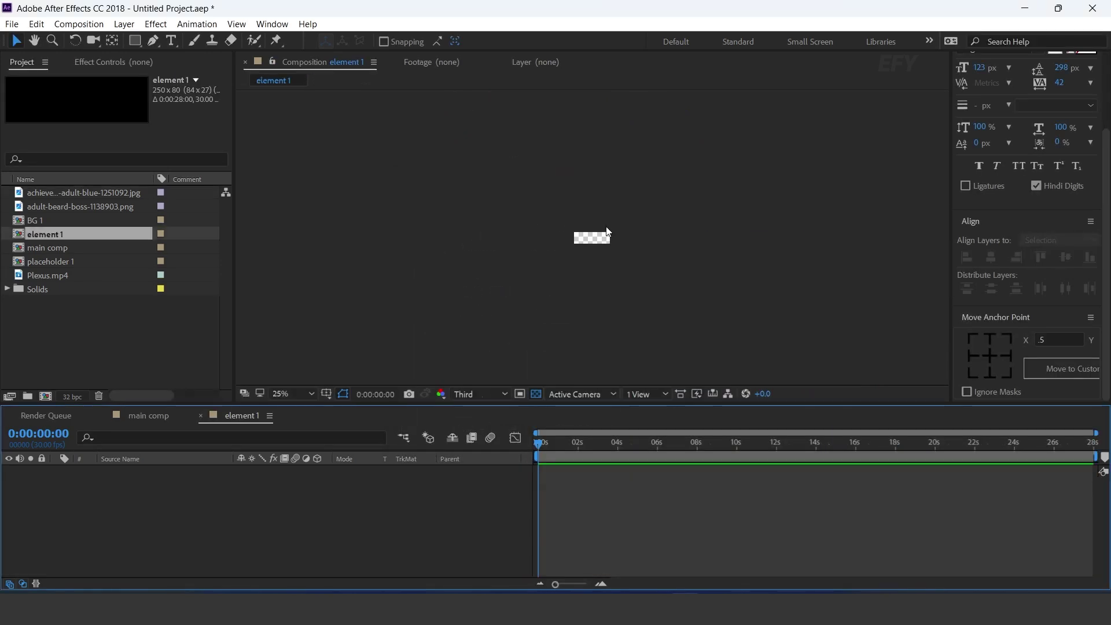
# - Draw a white right-pointing triangle at the left edge of element 1 with the Pen tool and set its anchor point to its middle left
pyautogui.click(536, 394)
pyautogui.press('.')
pyautogui.click(143, 354)
pyautogui.press('g')
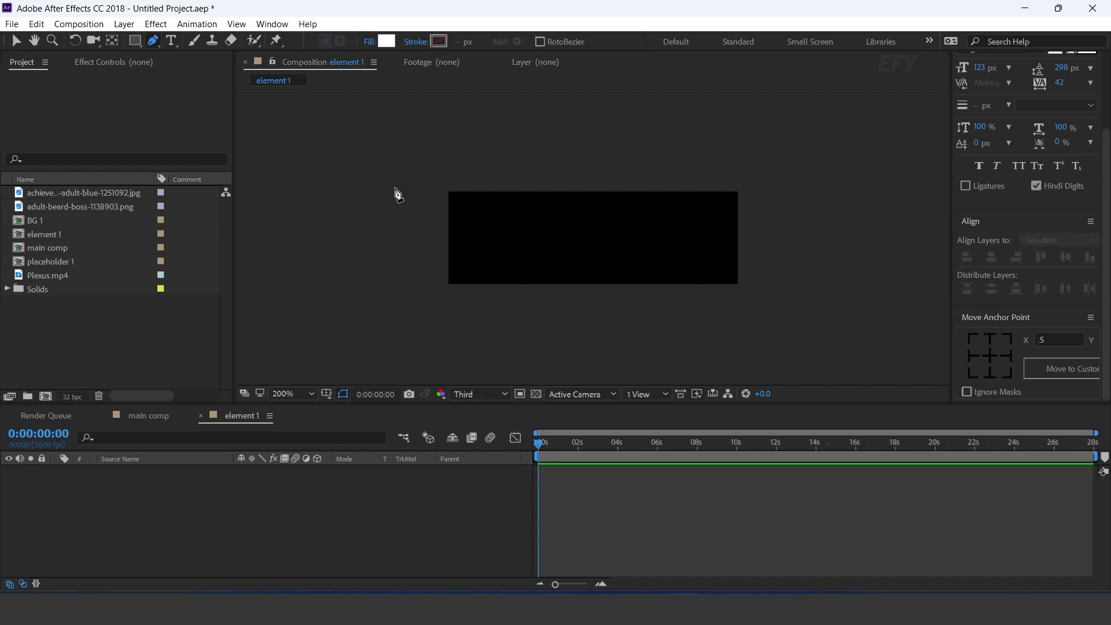
pyautogui.click(450, 194)
pyautogui.click(450, 283)
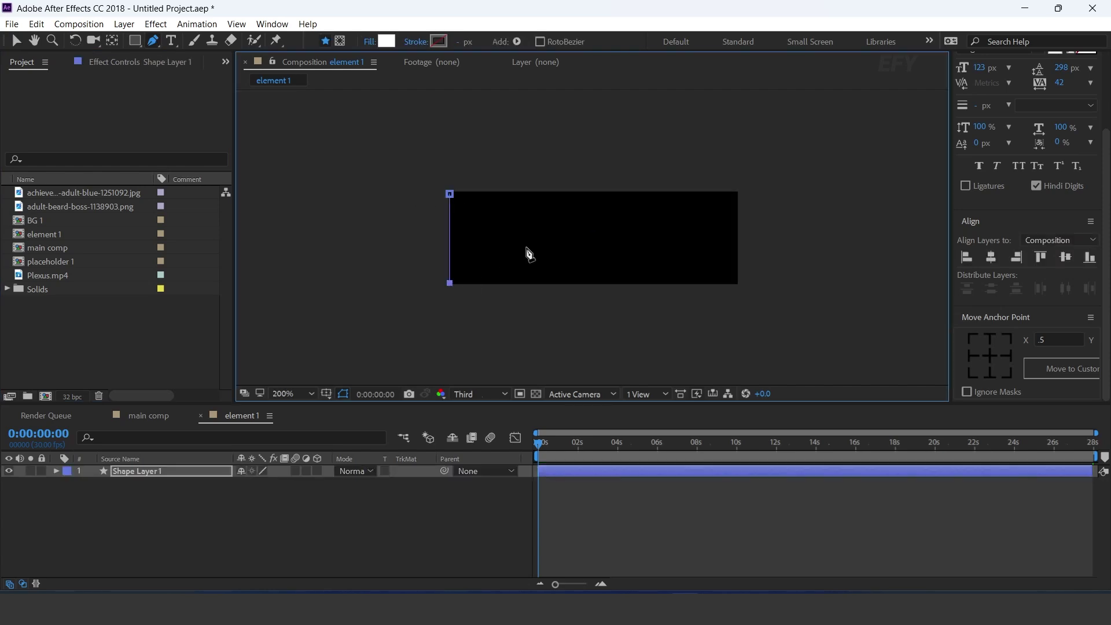
pyautogui.click(451, 194)
pyautogui.moveTo(524, 246); pyautogui.dragTo(525, 242)
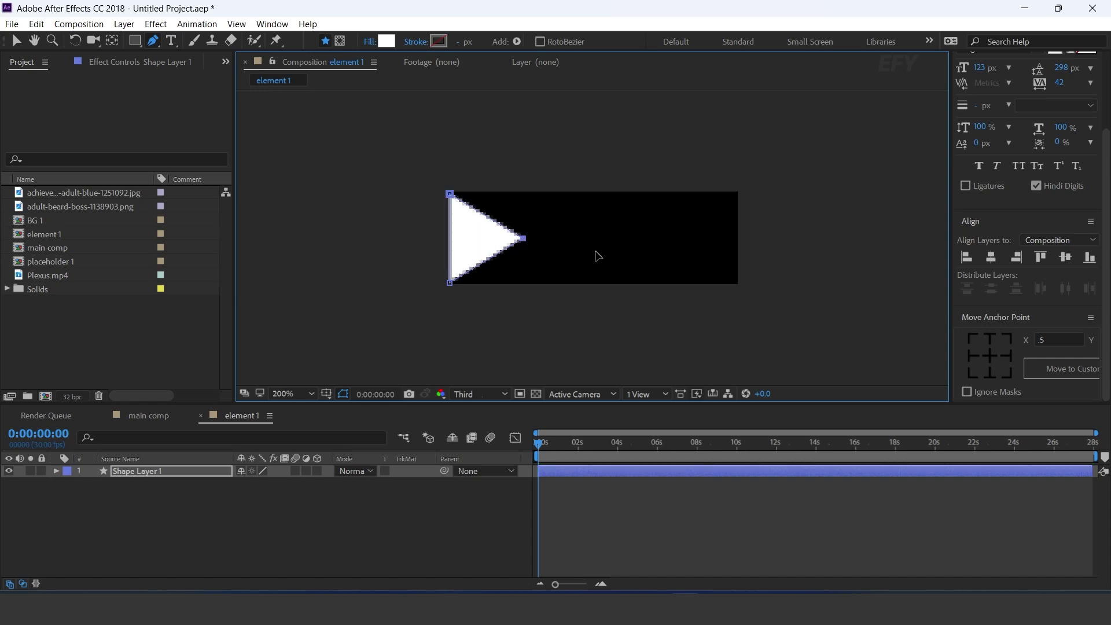
pyautogui.press('v')
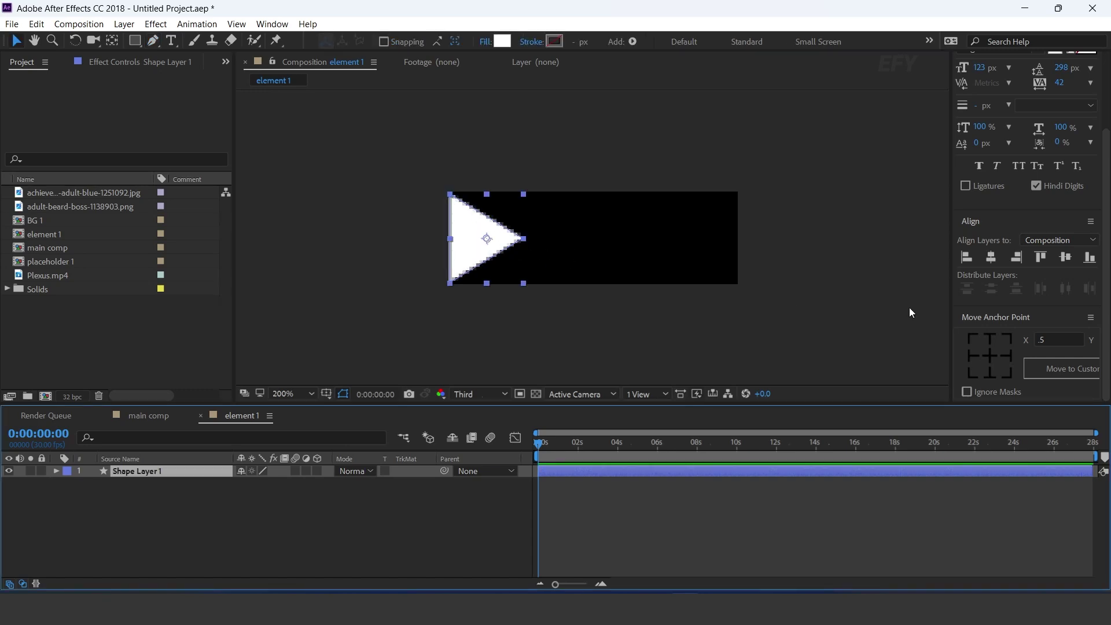
pyautogui.click(978, 358)
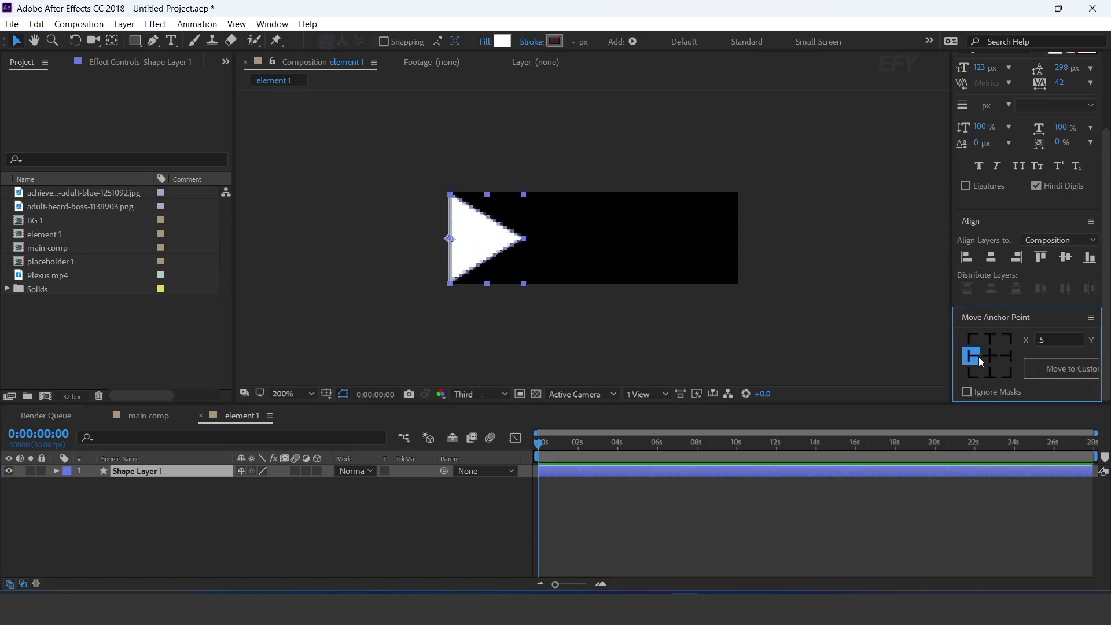
# - Keyframe the triangle's Scale at 0:00:00:00 with 0% width and 50% height, unlinking the proportions
pyautogui.click(141, 470)
pyautogui.press('s')
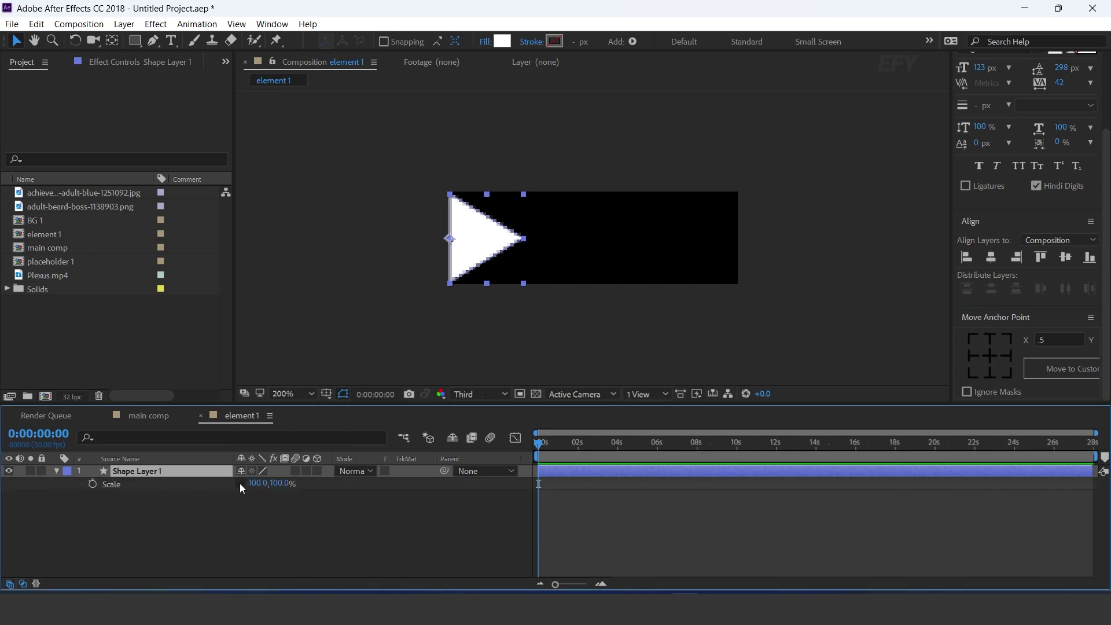
pyautogui.click(93, 484)
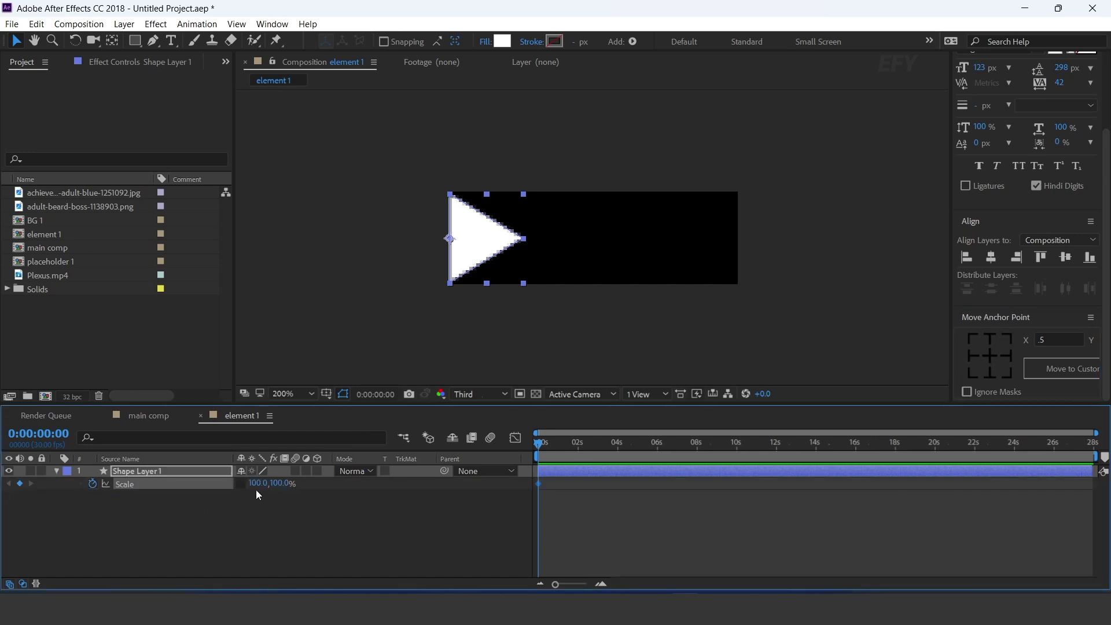
pyautogui.click(283, 483)
pyautogui.press('Return')
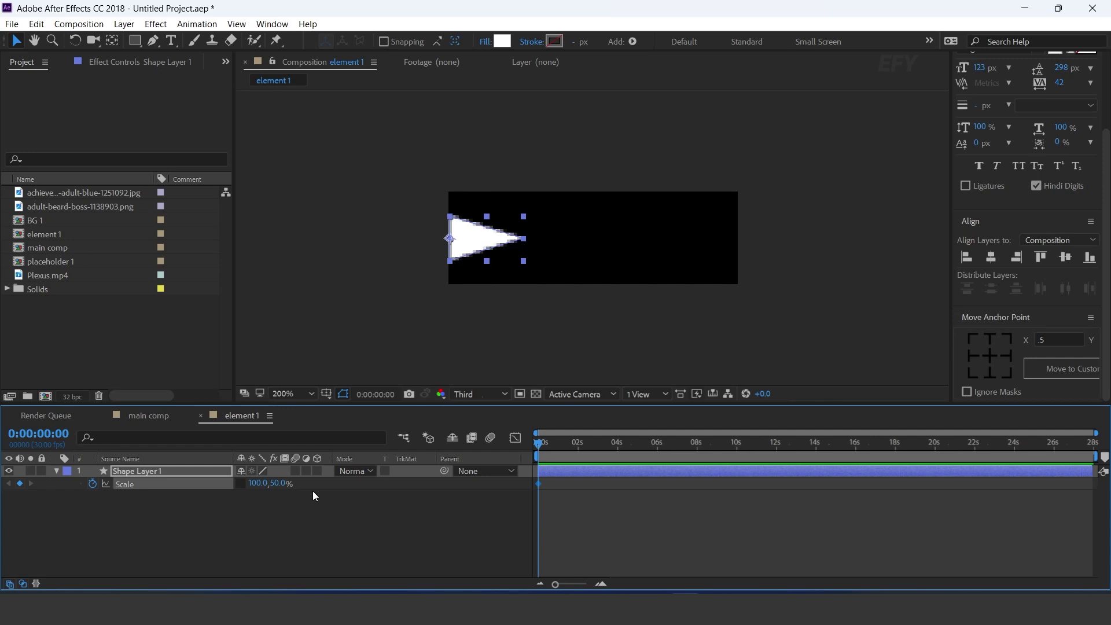
pyautogui.click(257, 483)
pyautogui.write('0')
pyautogui.press('Return')
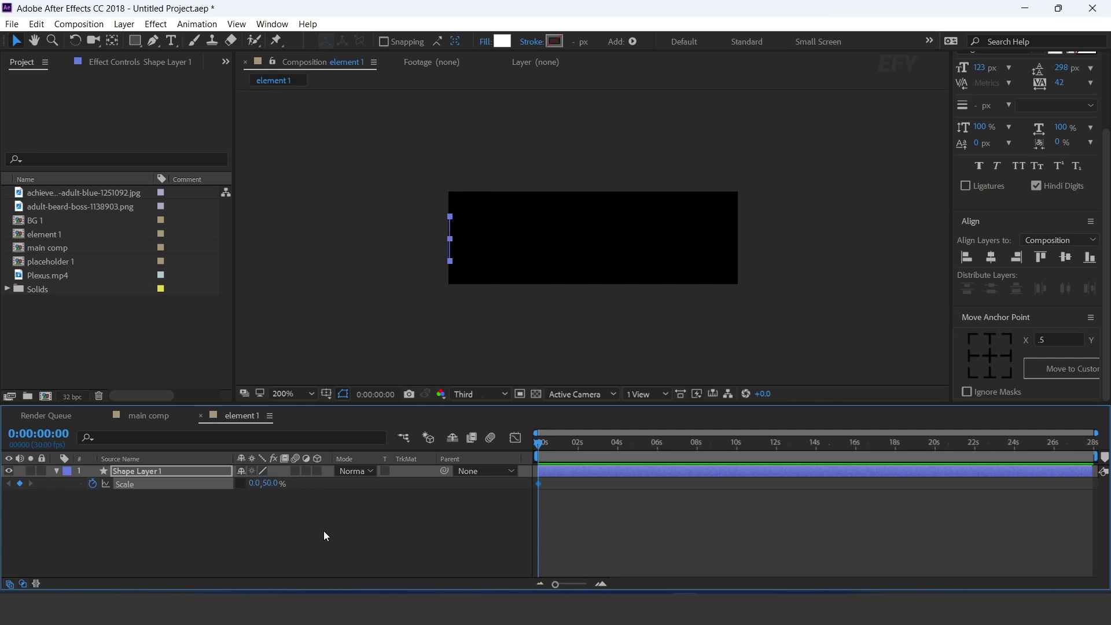
# - Add Scale keyframes of 100%, 50% at 0:00:00:13 and 100%, 100% at 0:00:00:25
pyautogui.click(600, 584)
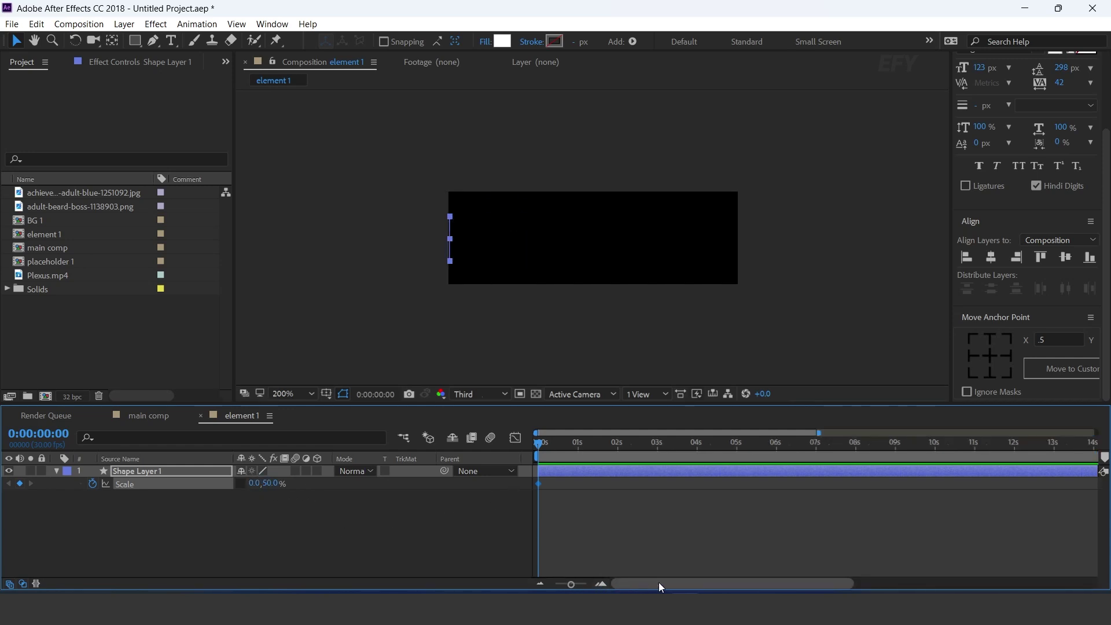
pyautogui.click(603, 582)
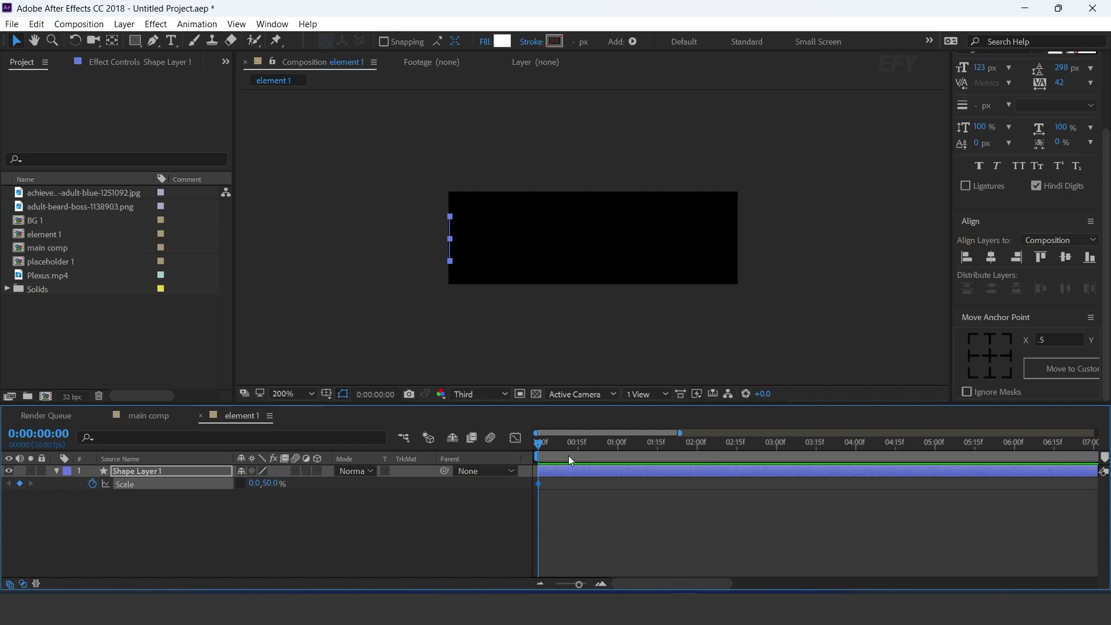
pyautogui.moveTo(545, 445); pyautogui.dragTo(573, 447)
pyautogui.click(256, 484)
pyautogui.press('Return')
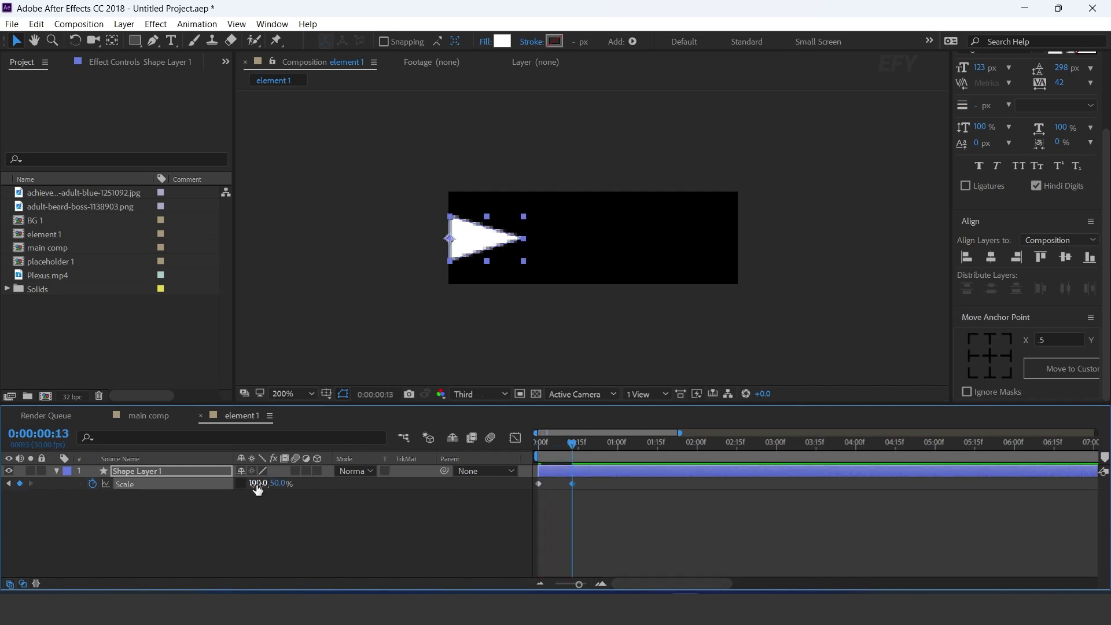
pyautogui.moveTo(572, 444); pyautogui.dragTo(606, 445)
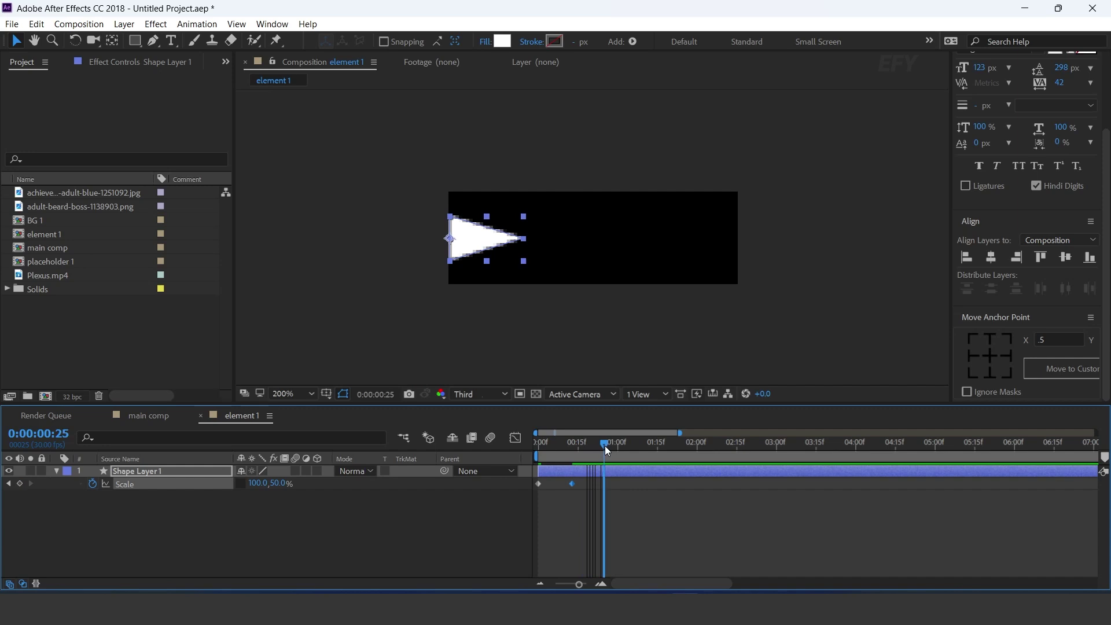
pyautogui.write('100')
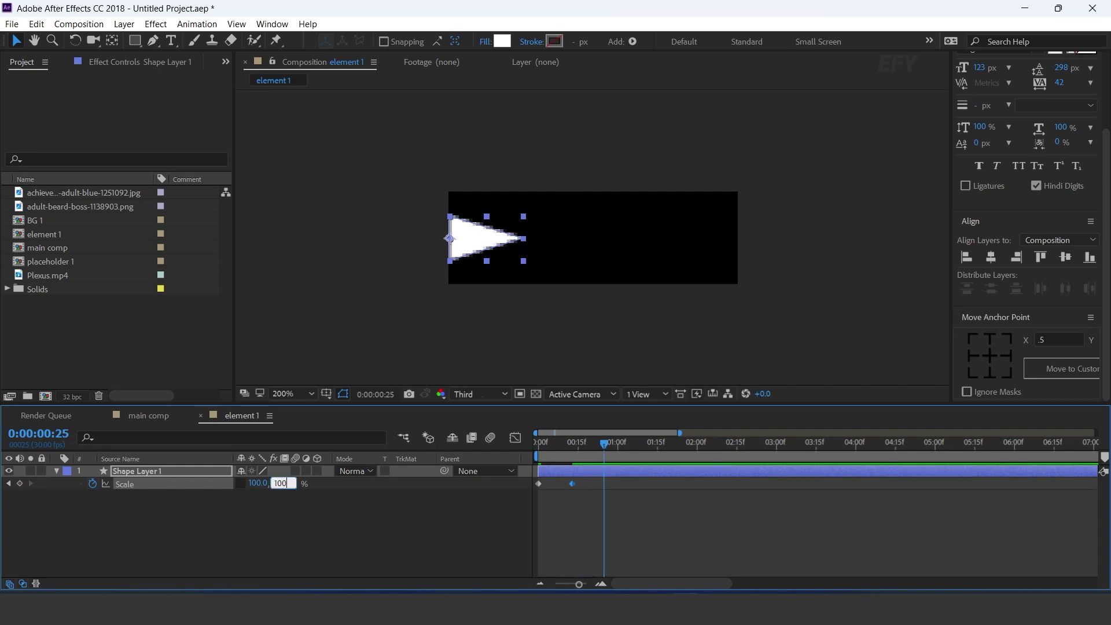
pyautogui.press('Return')
# - Apply Easy Ease to all the triangle's Scale keyframes and preview the animation
pyautogui.moveTo(705, 516); pyautogui.dragTo(508, 485)
pyautogui.press('Home')
pyautogui.press('space')
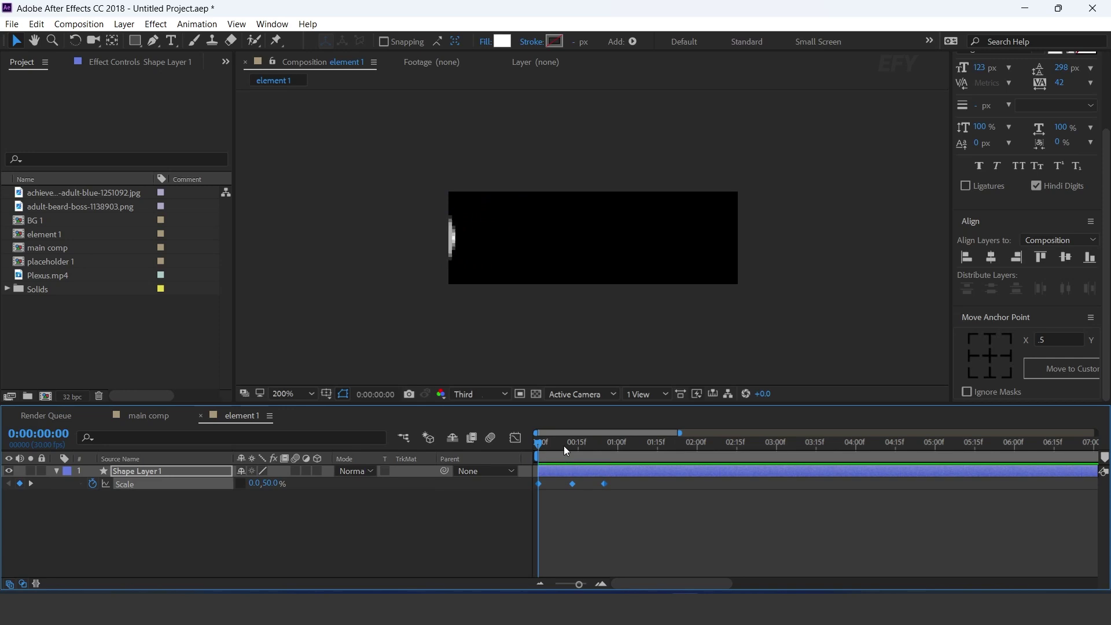
pyautogui.press('space')
pyautogui.press('F9')
pyautogui.moveTo(652, 506); pyautogui.dragTo(524, 491)
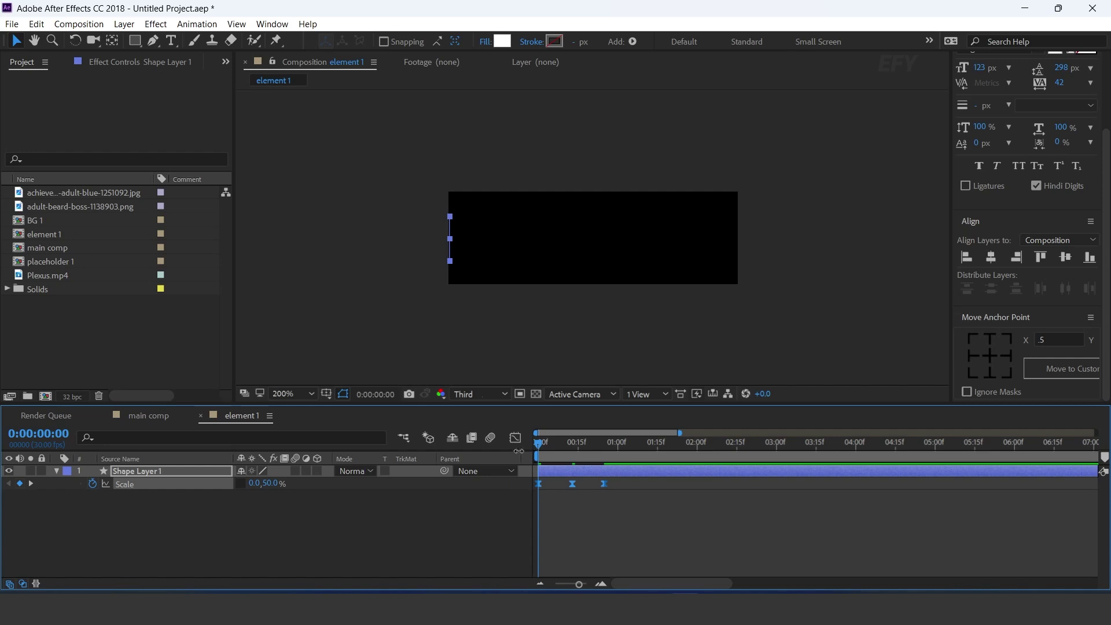
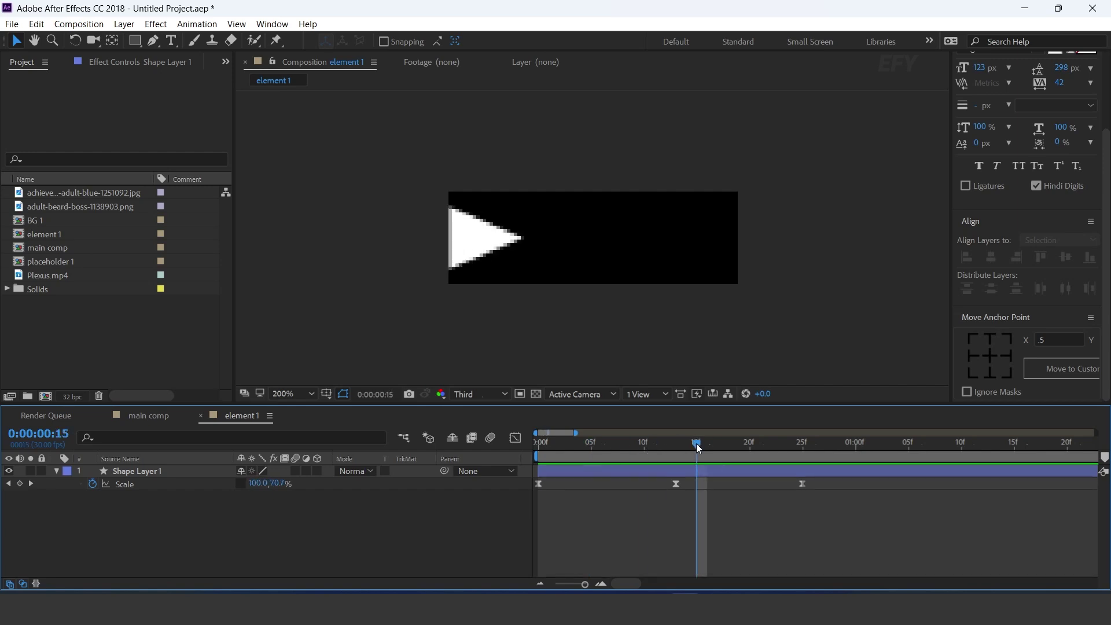
# - Keyframe the triangle's Opacity at 100% at 0:00:00:00 and 0:00:00:11, 0% at 0:00:00:15, and 100% at 0:00:00:23
pyautogui.click(657, 443)
pyautogui.moveTo(657, 443); pyautogui.dragTo(499, 448)
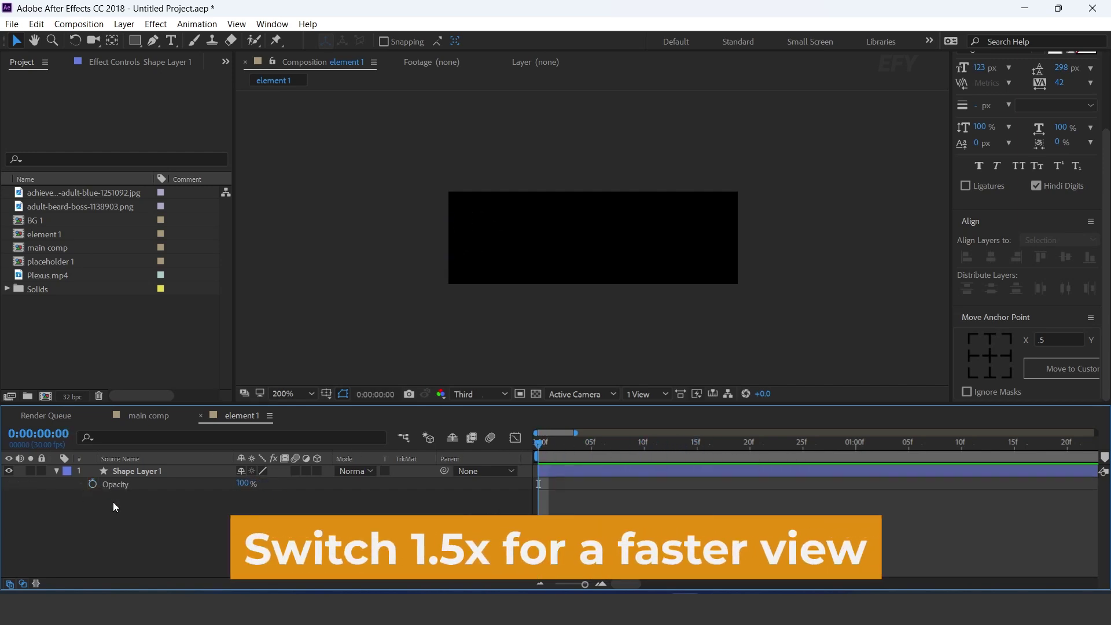
pyautogui.click(93, 484)
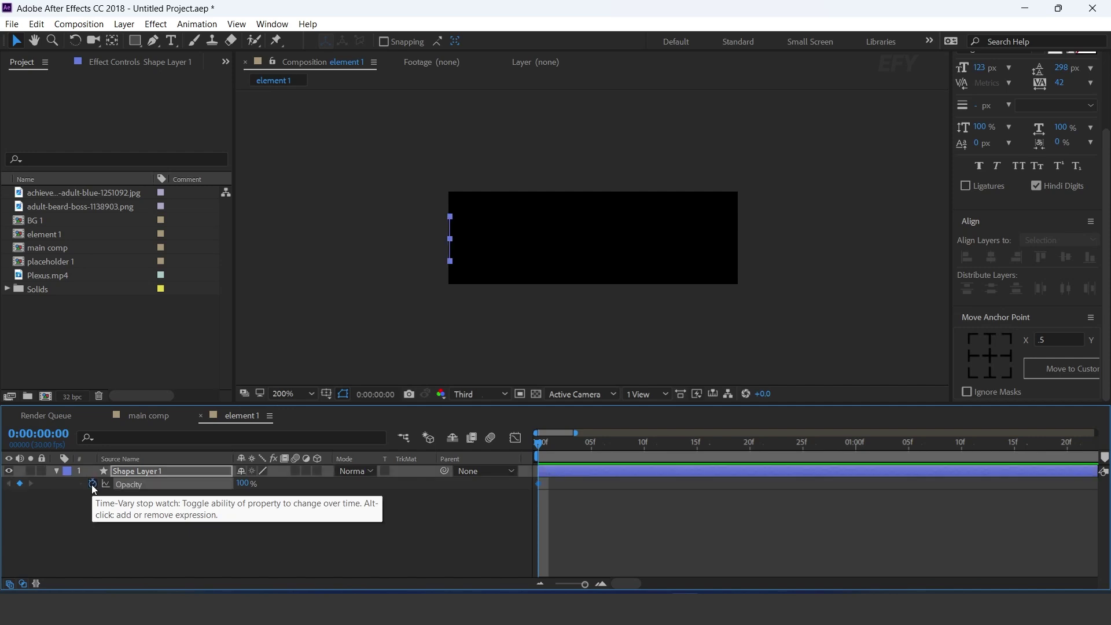
pyautogui.moveTo(539, 443); pyautogui.dragTo(652, 445)
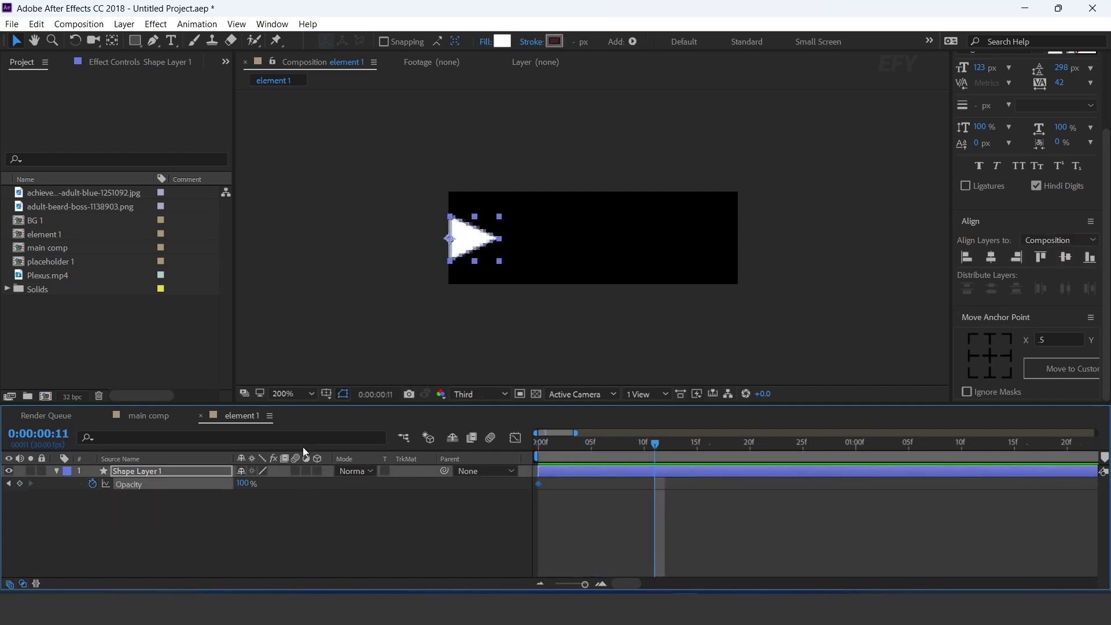
pyautogui.click(19, 484)
pyautogui.moveTo(655, 443); pyautogui.dragTo(694, 445)
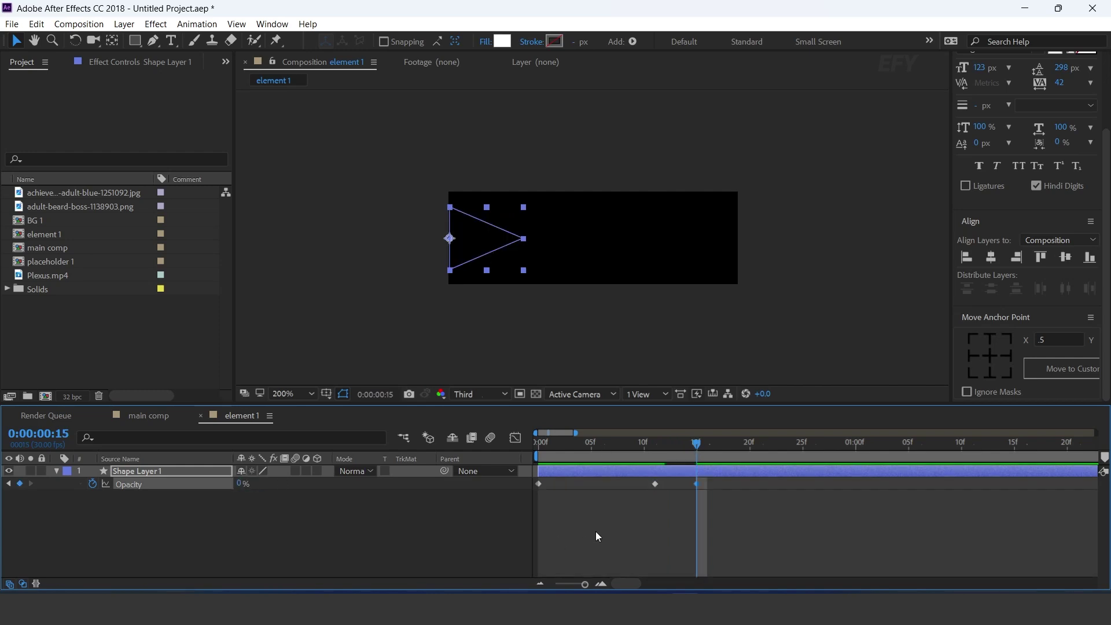
pyautogui.moveTo(702, 444); pyautogui.dragTo(779, 445)
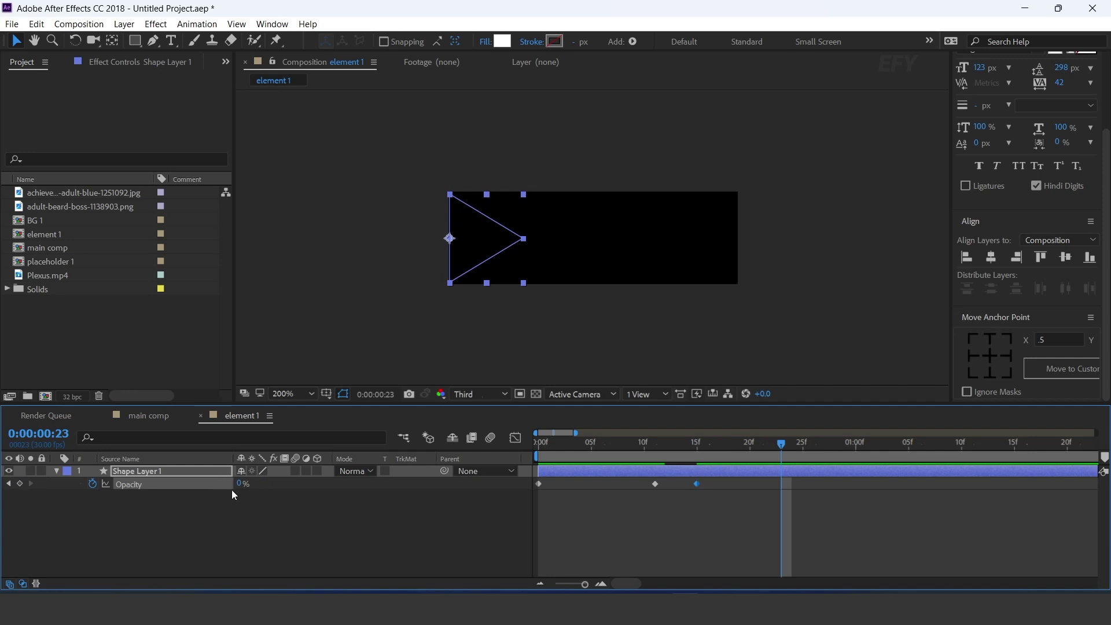
pyautogui.moveTo(324, 485); pyautogui.dragTo(588, 489)
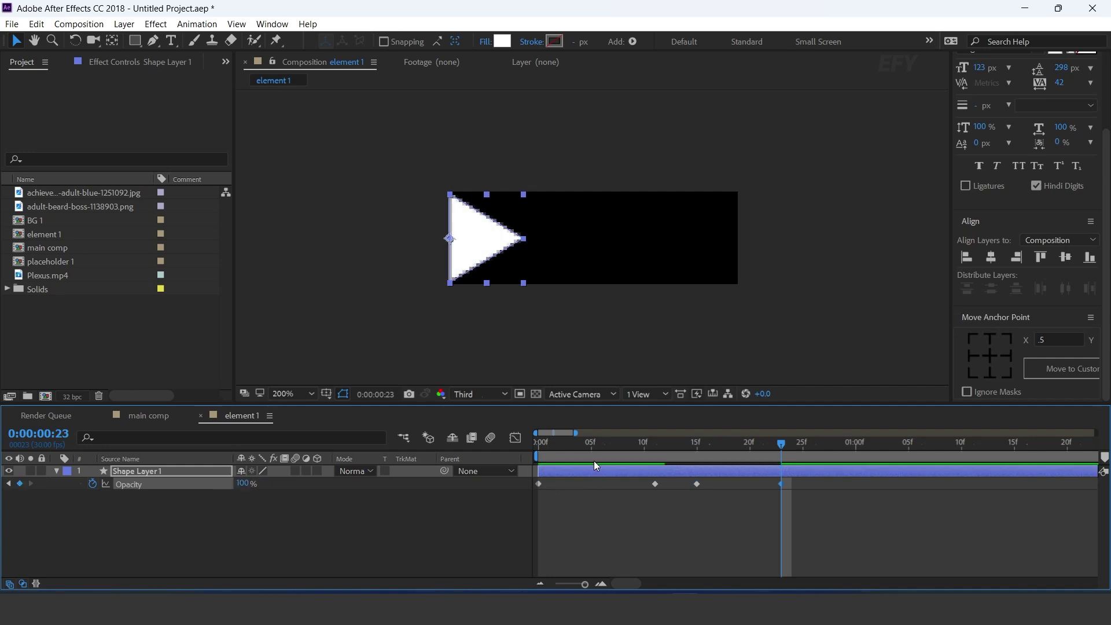
# - Shift all Opacity keyframes so they run from about 0:00:00:07 to 0:00:01:00, keeping the Scale keyframes in view, and preview
pyautogui.press('Home')
pyautogui.press('space')
pyautogui.click(599, 445)
pyautogui.moveTo(598, 446); pyautogui.dragTo(823, 449)
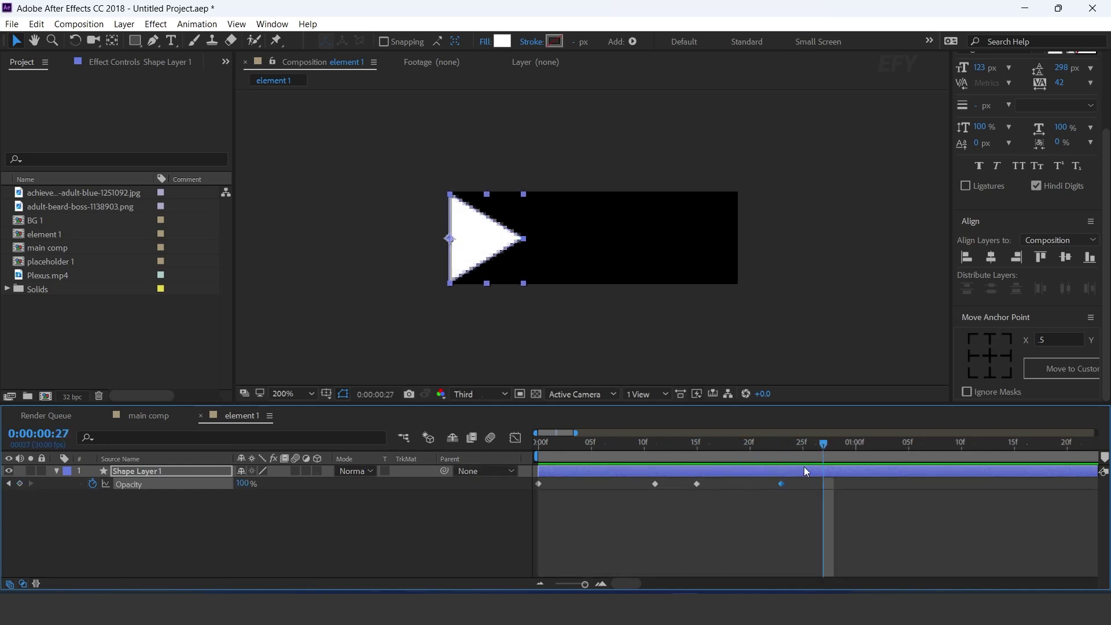
pyautogui.hotkey('shift', 's')
pyautogui.moveTo(880, 504); pyautogui.dragTo(613, 498)
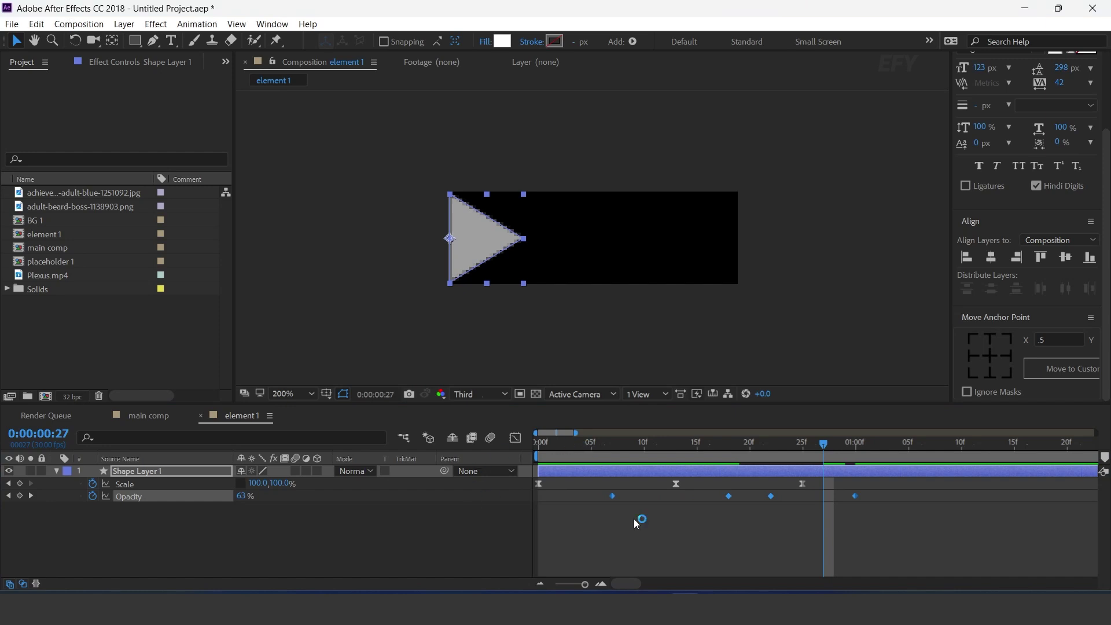
pyautogui.press('space')
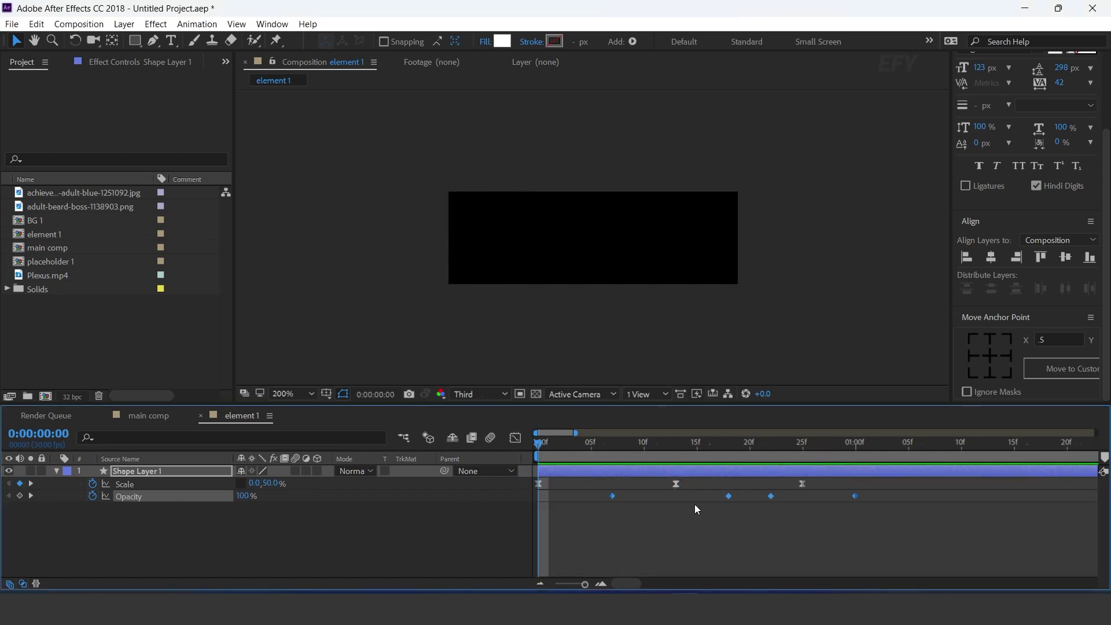
# - Add the expression loopOut() to the triangle's Opacity and preview the looping flicker
pyautogui.moveTo(561, 444); pyautogui.dragTo(877, 450)
pyautogui.click(266, 504)
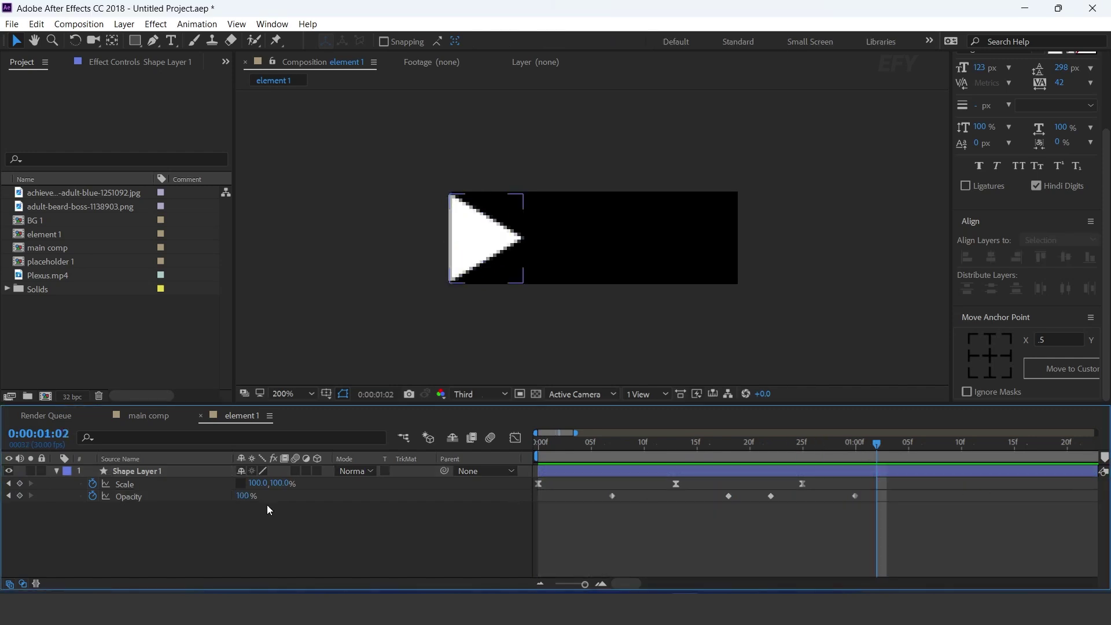
pyautogui.keyDown('alt'); pyautogui.click(94, 497); pyautogui.keyUp('alt')
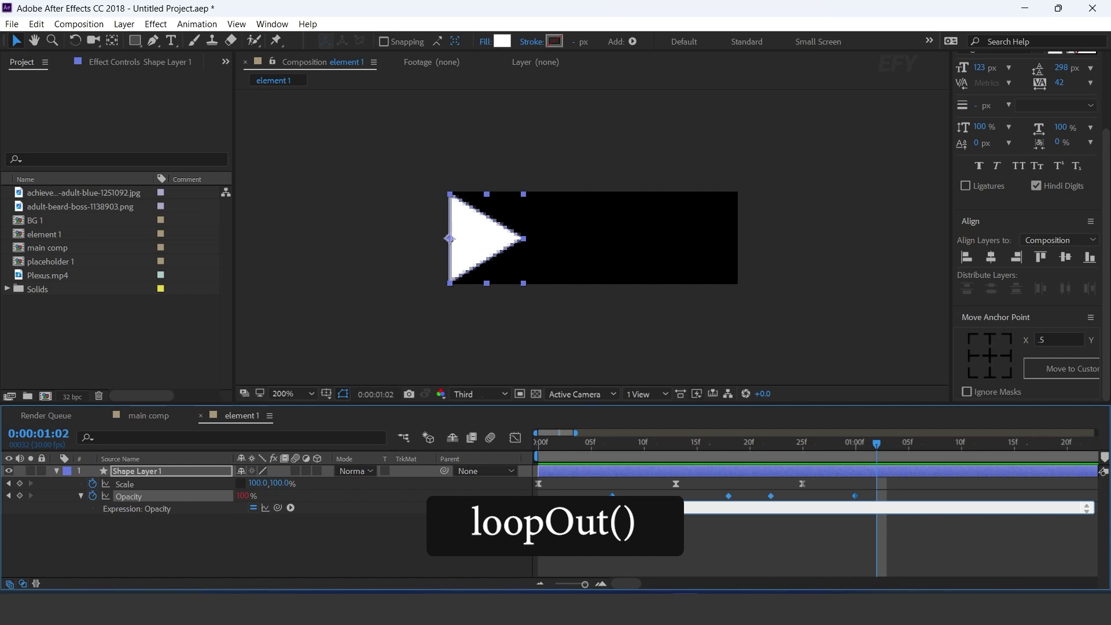
pyautogui.click(665, 454)
pyautogui.press('space')
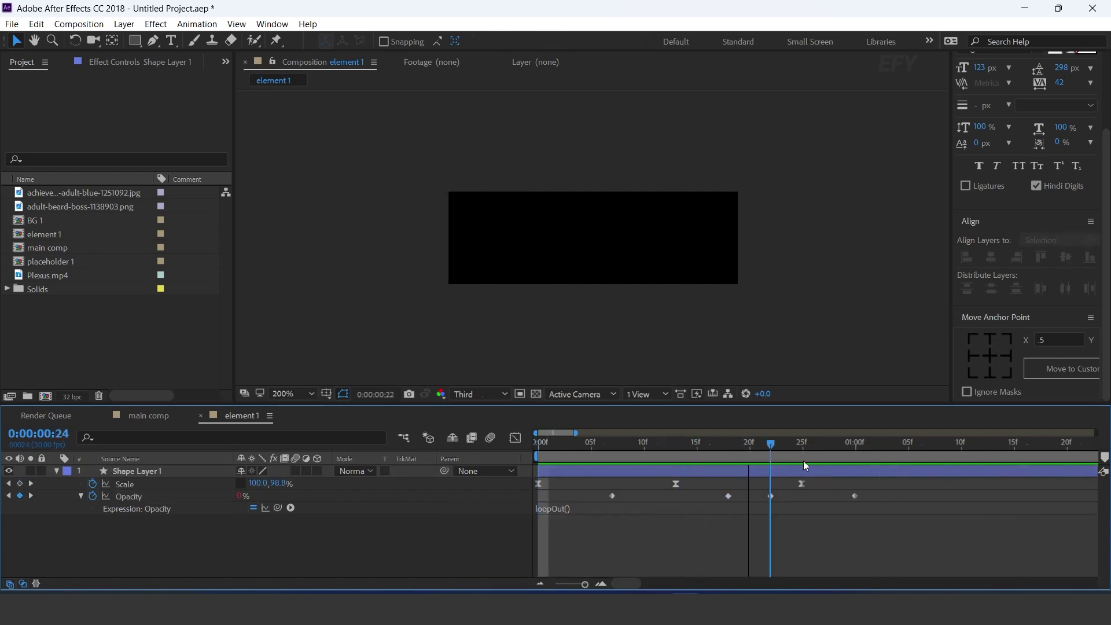
pyautogui.press('space')
pyautogui.press('space')
pyautogui.moveTo(602, 445)
pyautogui.mouseDown()
pyautogui.moveTo(768, 446)
pyautogui.moveTo(591, 446)
pyautogui.mouseUp()
# - Duplicate the triangle layer and place the copy just to the right of the original
pyautogui.click(99, 473)
pyautogui.click(57, 471)
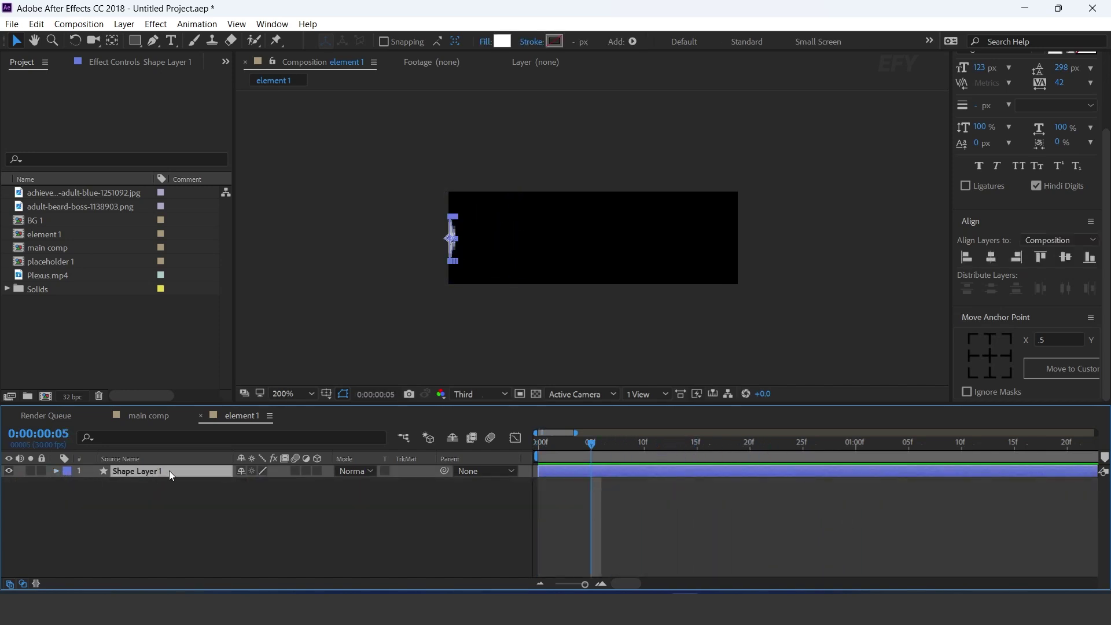
pyautogui.hotkey('ctrl', 'd')
pyautogui.moveTo(596, 446); pyautogui.dragTo(855, 447)
pyautogui.moveTo(487, 238); pyautogui.dragTo(573, 239)
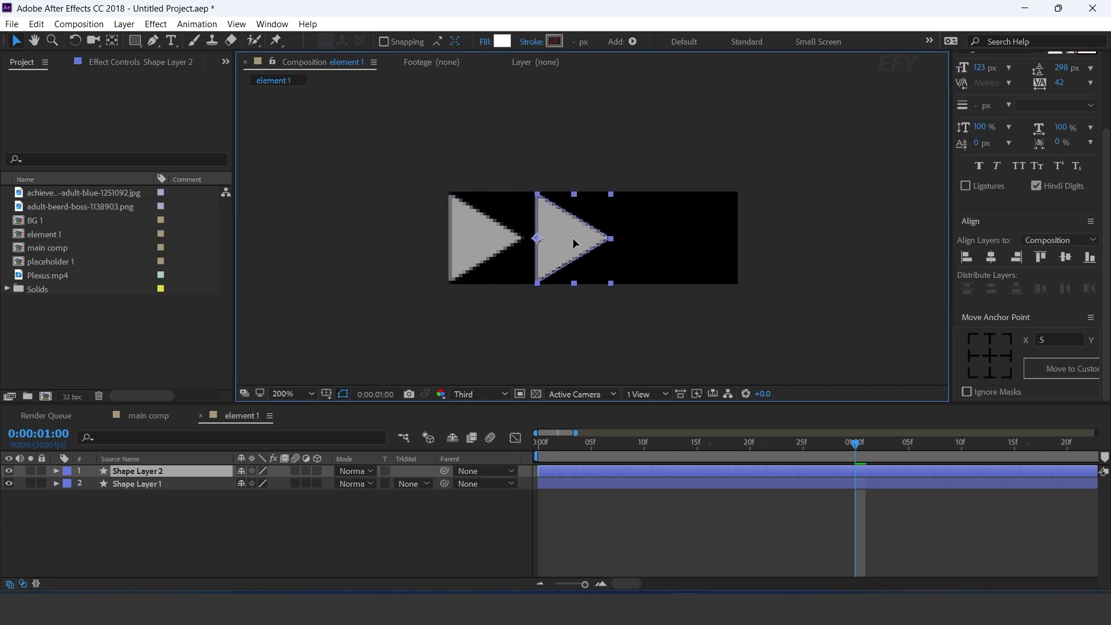
# - Delay the second triangle's layer to start at about 0:00:00:02
pyautogui.press('Return')
pyautogui.moveTo(555, 442); pyautogui.dragTo(852, 441)
pyautogui.moveTo(575, 475); pyautogui.dragTo(586, 473)
# - Duplicate the second triangle, start the copy at about 0:00:00:04, and place it as the third in the row
pyautogui.moveTo(537, 442); pyautogui.dragTo(919, 449)
pyautogui.hotkey('ctrl', 'd')
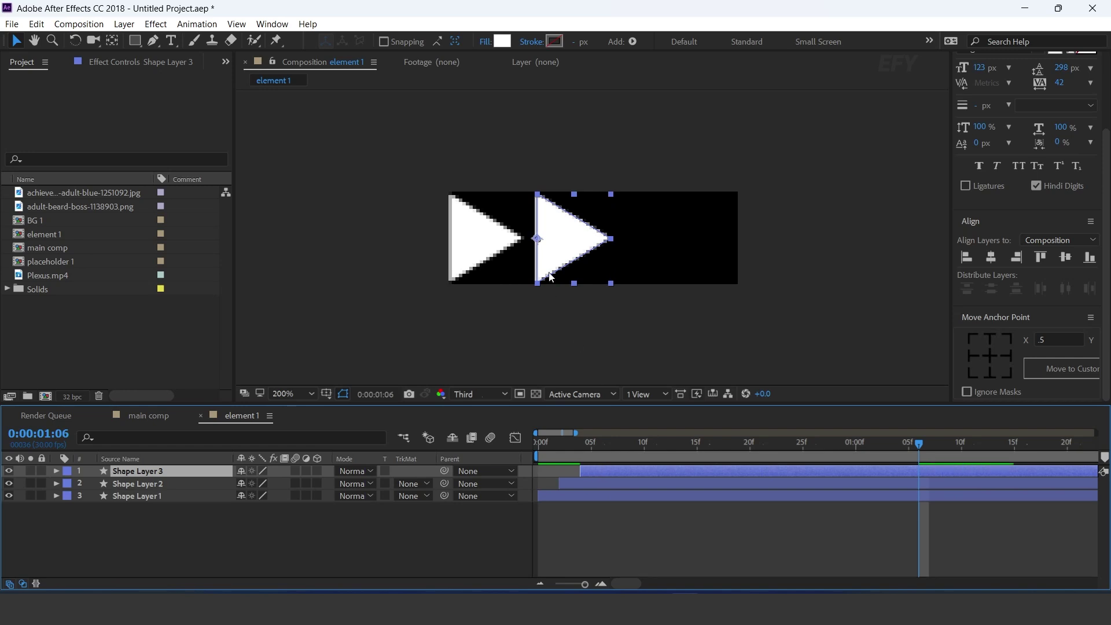
pyautogui.moveTo(556, 248); pyautogui.dragTo(648, 242)
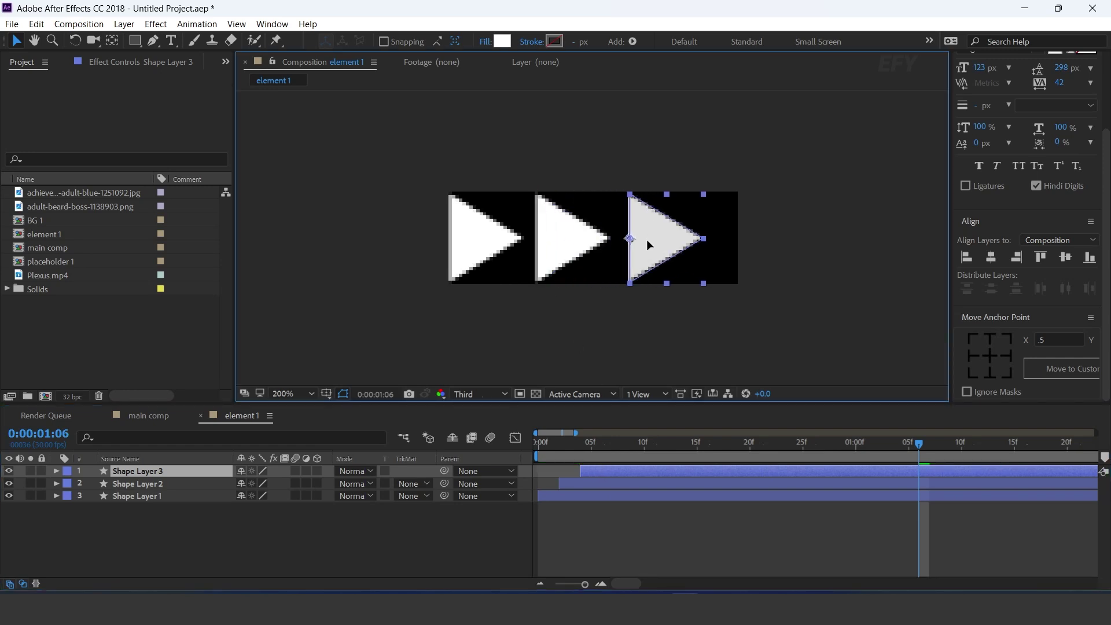
# - Select all three triangles and move them right together to centre the row in the composition
pyautogui.moveTo(846, 157); pyautogui.dragTo(508, 295)
pyautogui.moveTo(480, 236); pyautogui.dragTo(495, 232)
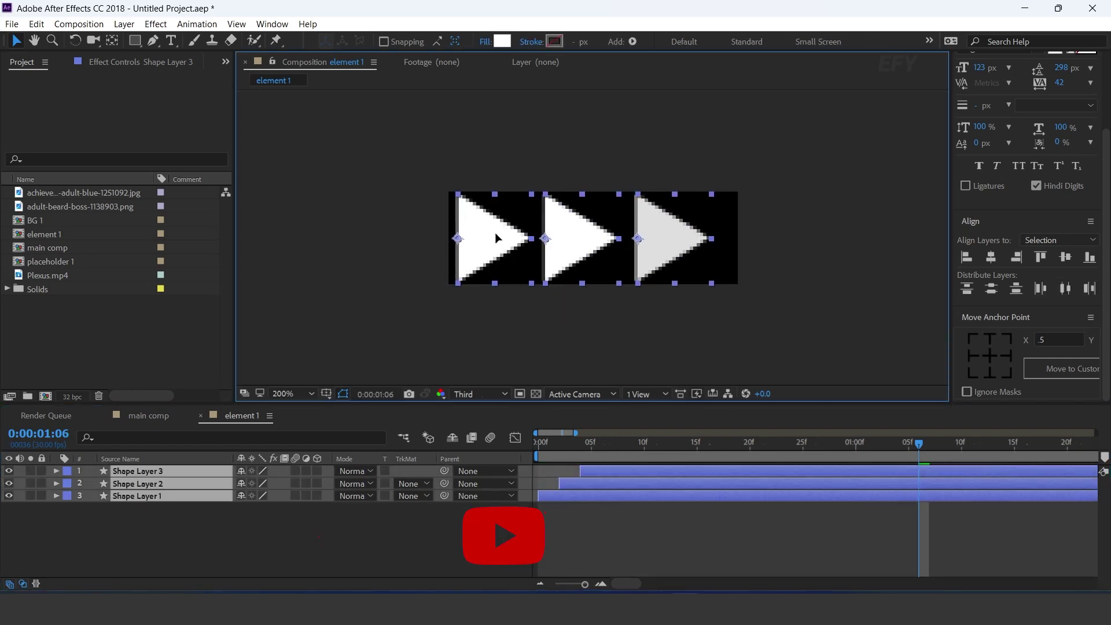
pyautogui.click(603, 562)
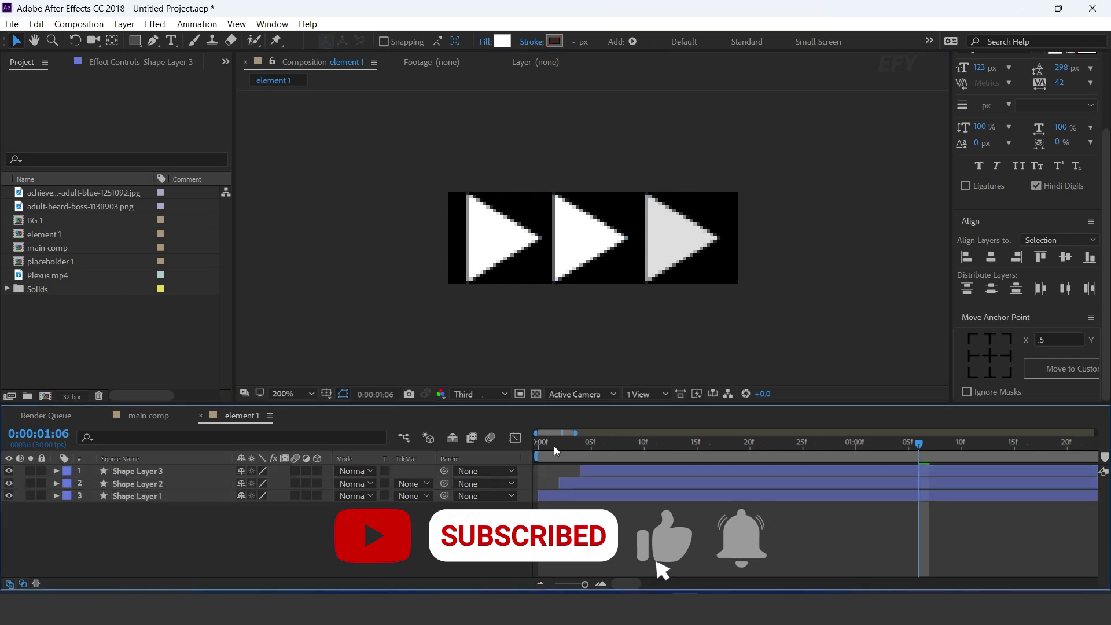
# - Play and scrub through the element 1 animation to check how the three triangles flicker in sequence
pyautogui.moveTo(554, 446); pyautogui.dragTo(528, 450)
pyautogui.press('space')
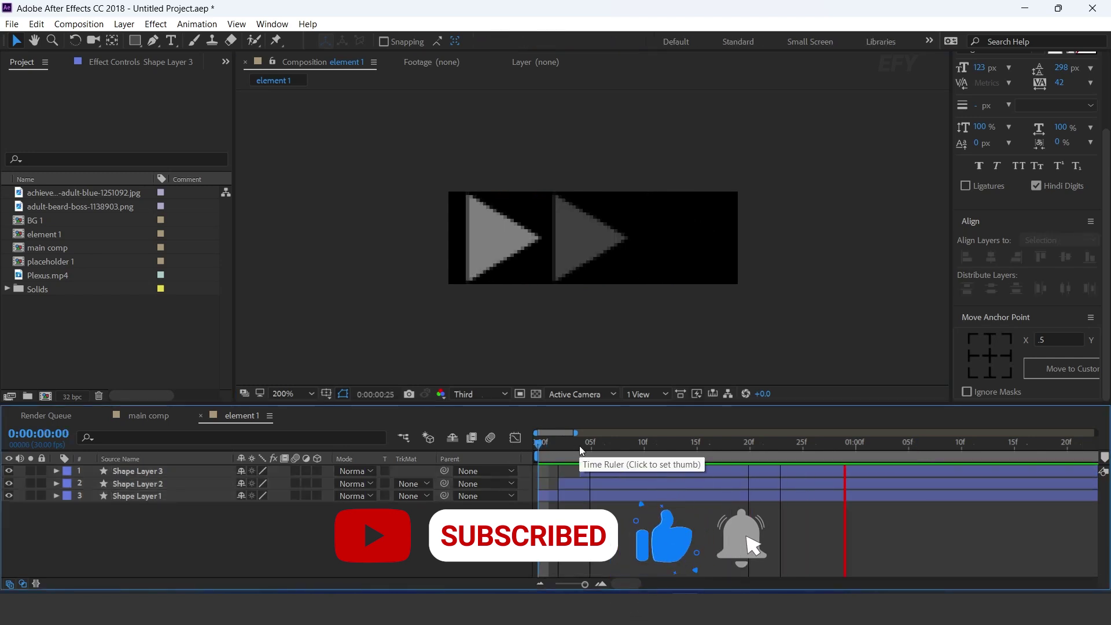
pyautogui.moveTo(579, 446); pyautogui.dragTo(907, 445)
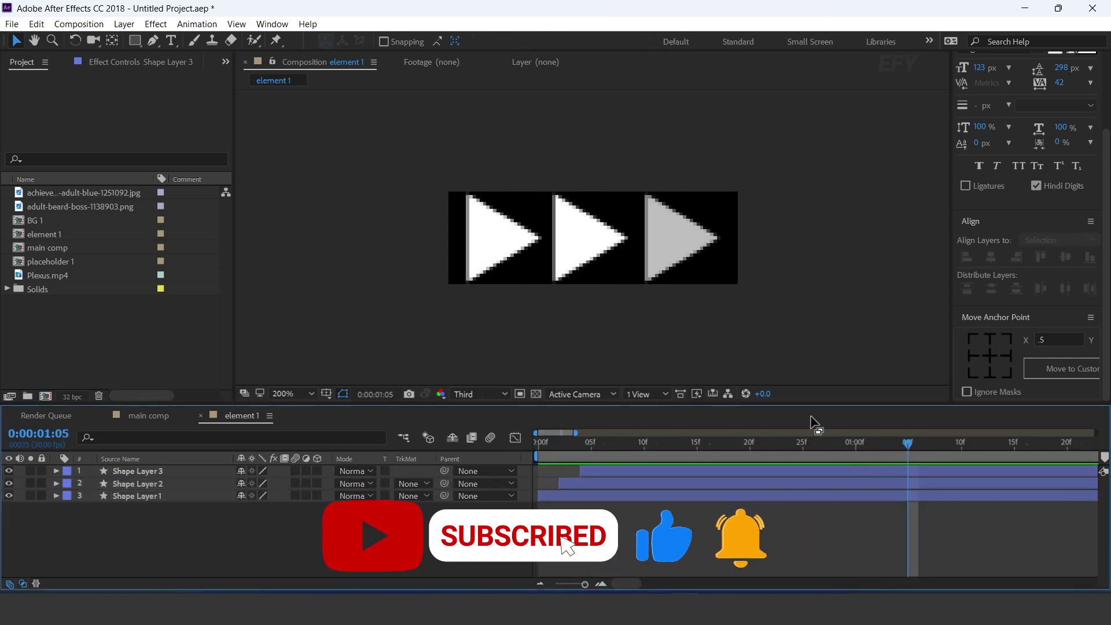
# - Add the element 1 composition to main comp as the uppermost layer and place it near the frame's right edge
pyautogui.click(150, 416)
pyautogui.click(48, 237)
pyautogui.moveTo(20, 237); pyautogui.dragTo(163, 471)
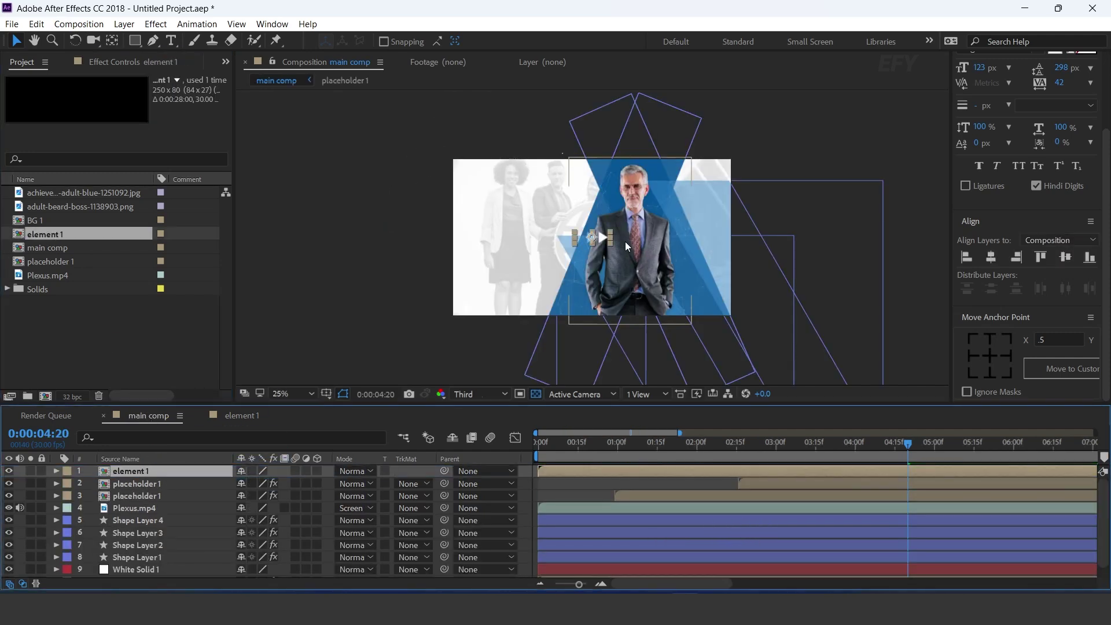
pyautogui.moveTo(597, 239); pyautogui.dragTo(719, 242)
# - Rotate the element 1 layer to -90° so the triangles point upward
pyautogui.press('r')
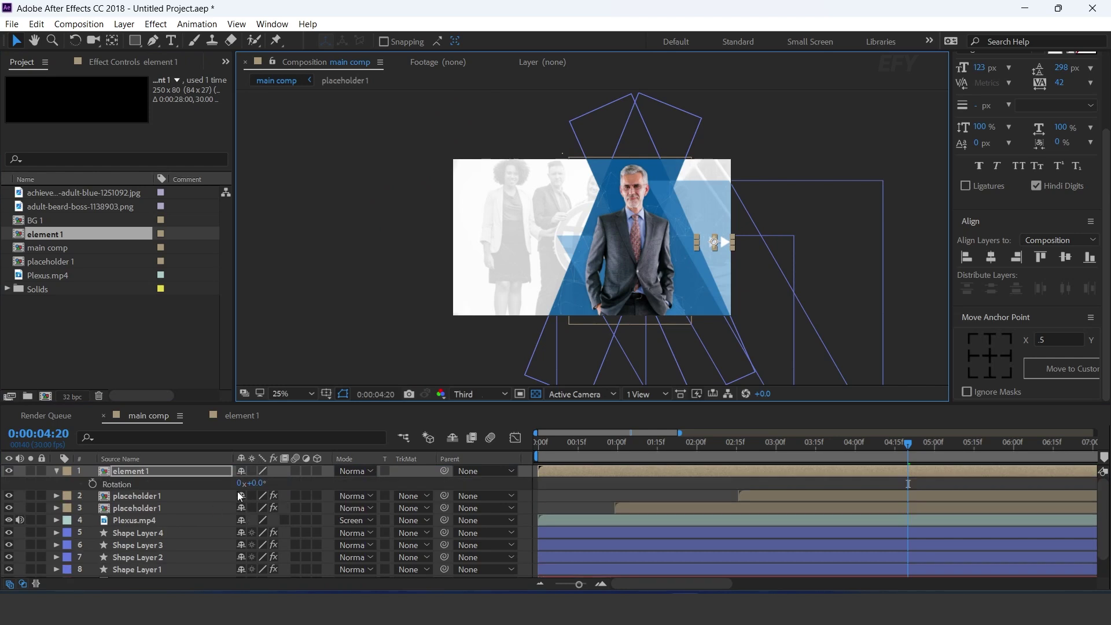
pyautogui.click(256, 484)
pyautogui.write('90')
pyautogui.press('Return')
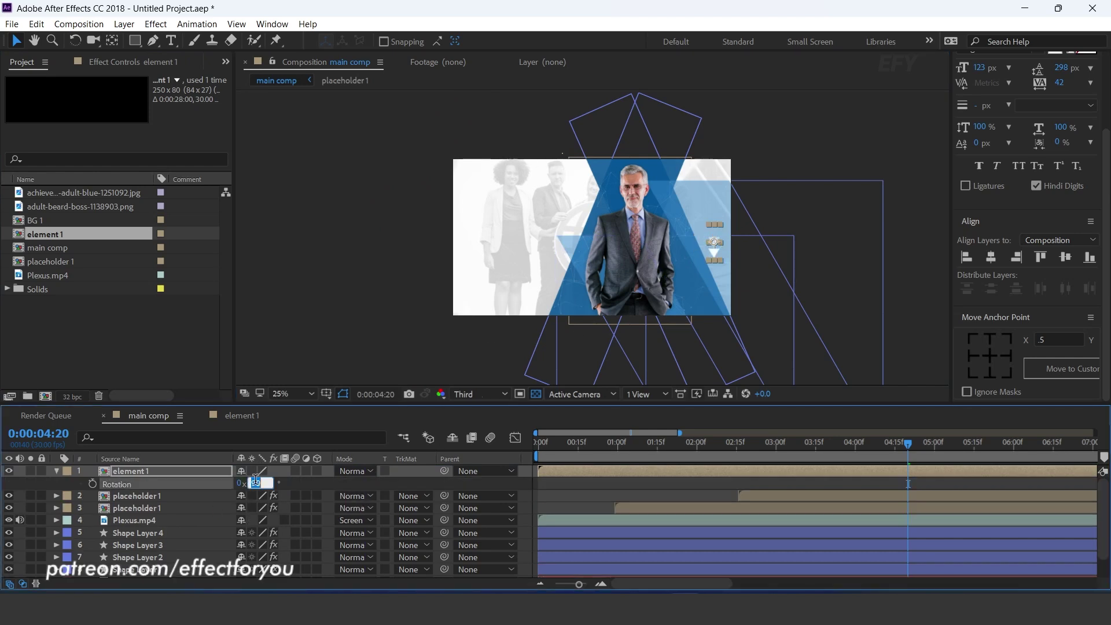
# - Delay the element 1 layer to start at about 1.5 seconds and duplicate it
pyautogui.scroll(2, 633, 284)
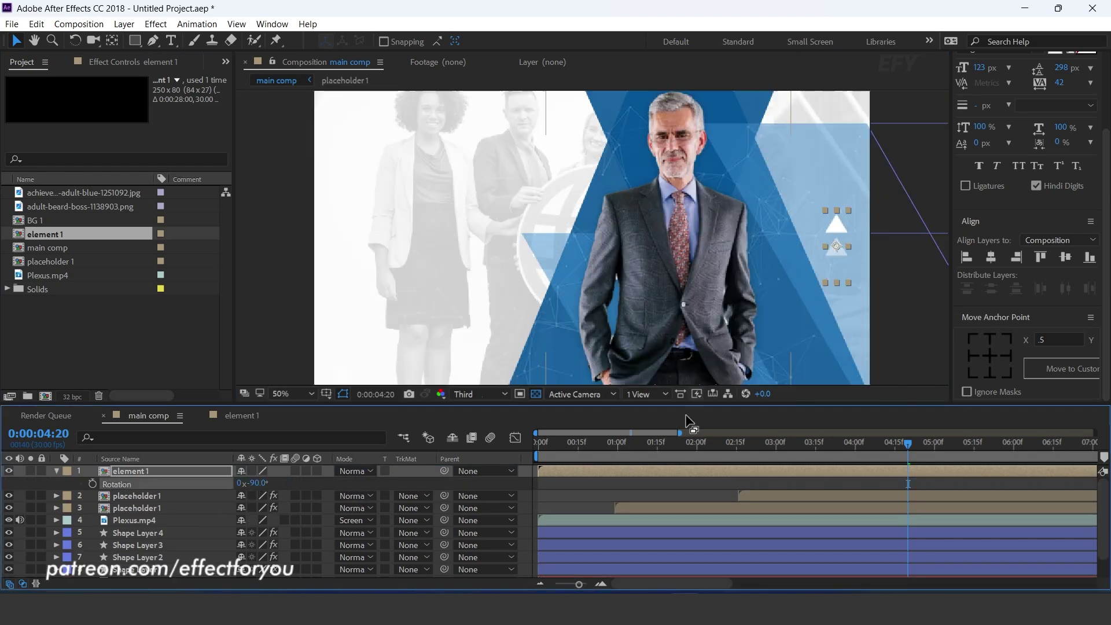
pyautogui.click(563, 443)
pyautogui.moveTo(584, 444); pyautogui.dragTo(826, 444)
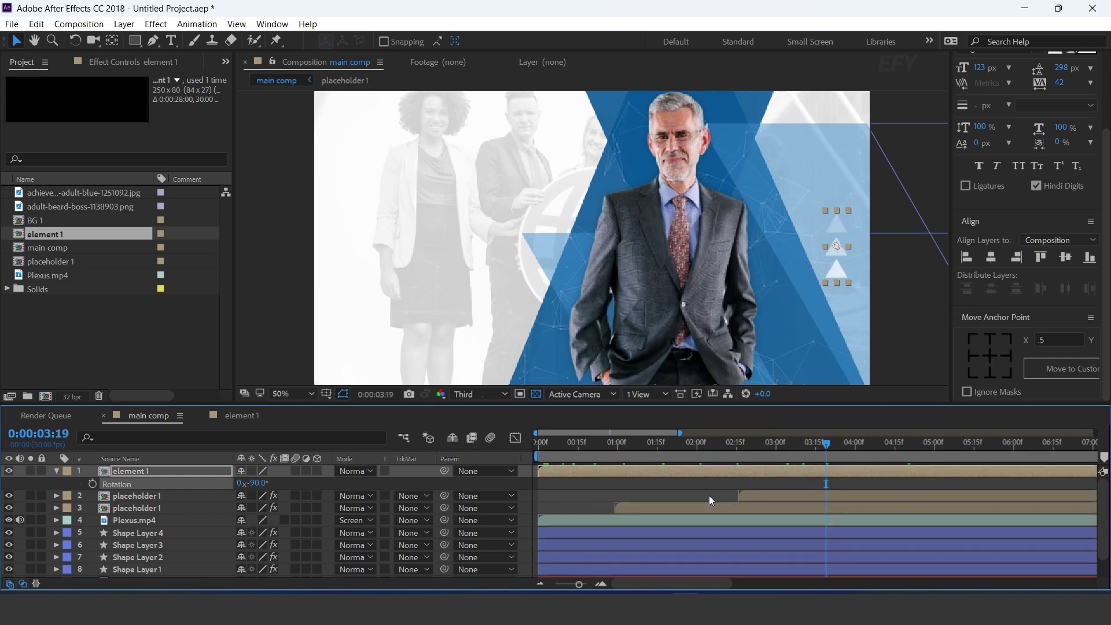
pyautogui.click(572, 491)
pyautogui.click(581, 470)
pyautogui.scroll(-1, 679, 466)
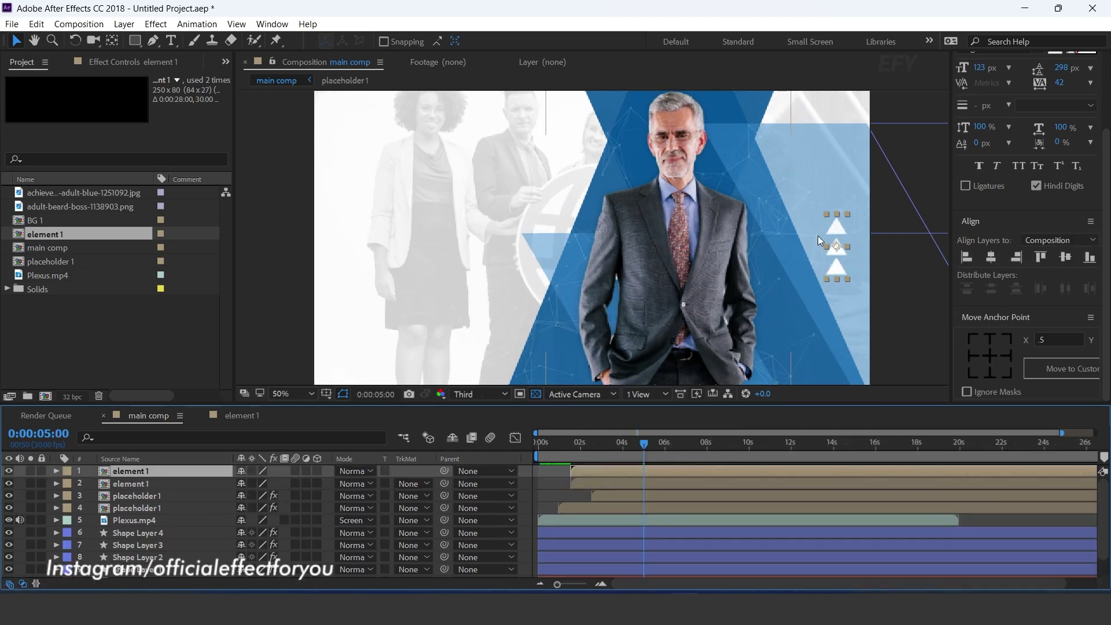
# - Move the copied triangles up beside the man's head and the original set down to the frame's lower-right corner
pyautogui.moveTo(828, 234); pyautogui.dragTo(758, 145)
pyautogui.click(838, 229)
pyautogui.click(847, 242)
pyautogui.click(576, 472)
pyautogui.click(576, 484)
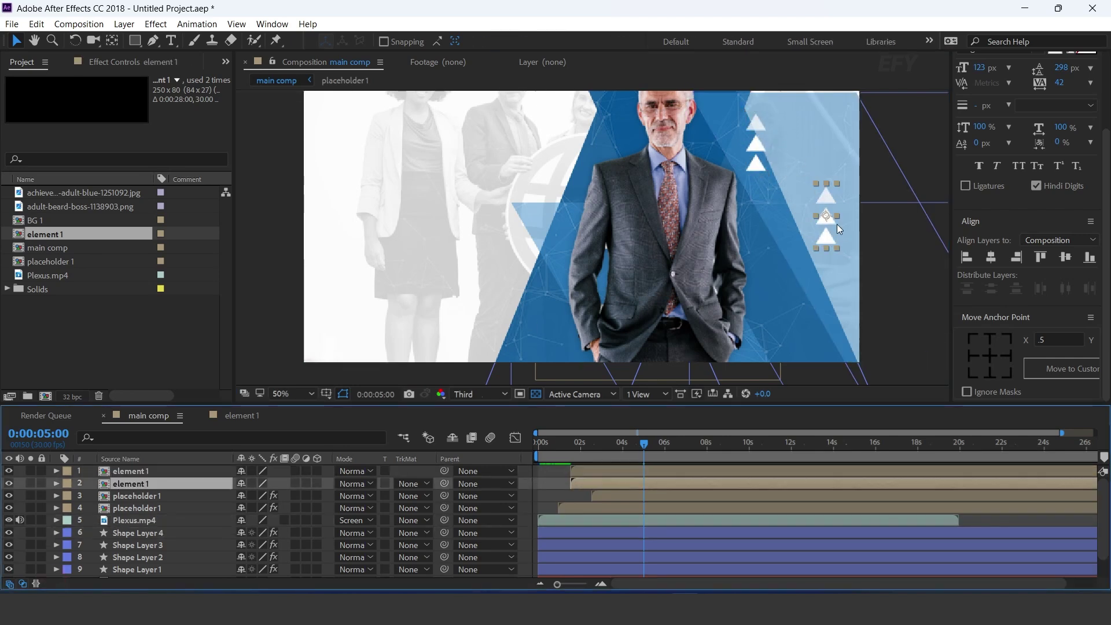
pyautogui.moveTo(829, 212); pyautogui.dragTo(834, 286)
pyautogui.moveTo(813, 179); pyautogui.dragTo(799, 249)
pyautogui.moveTo(818, 357); pyautogui.dragTo(815, 324)
# - Rotate the copied triangles to -180° and place them at the upper end of the blue bars, left of the man's head
pyautogui.click(742, 230)
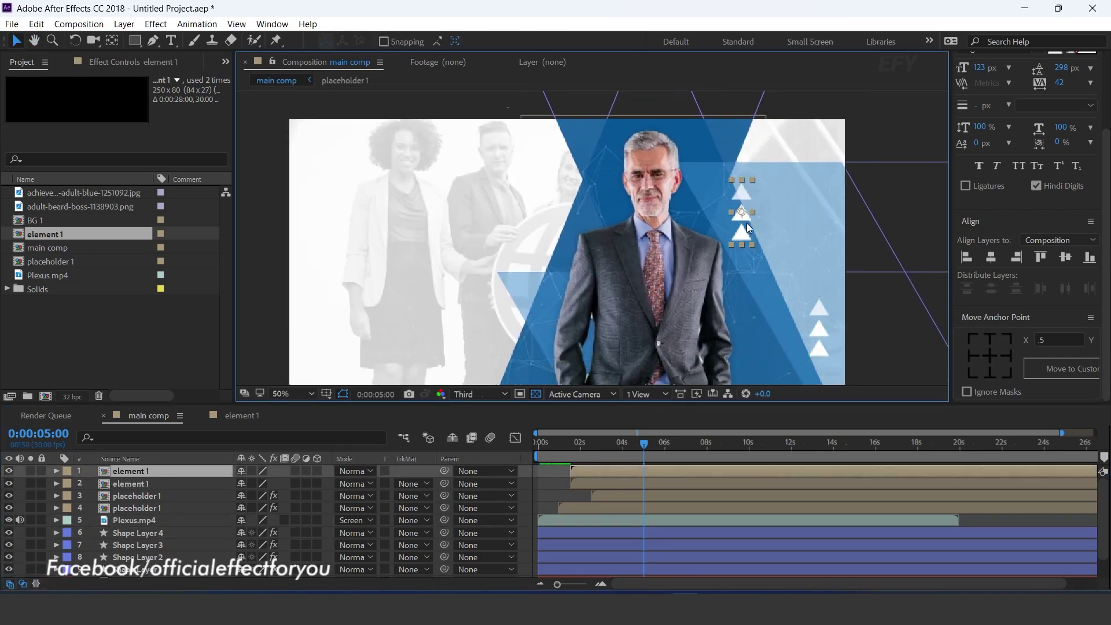
pyautogui.press('r')
pyautogui.moveTo(258, 485); pyautogui.dragTo(256, 483)
pyautogui.click(257, 483)
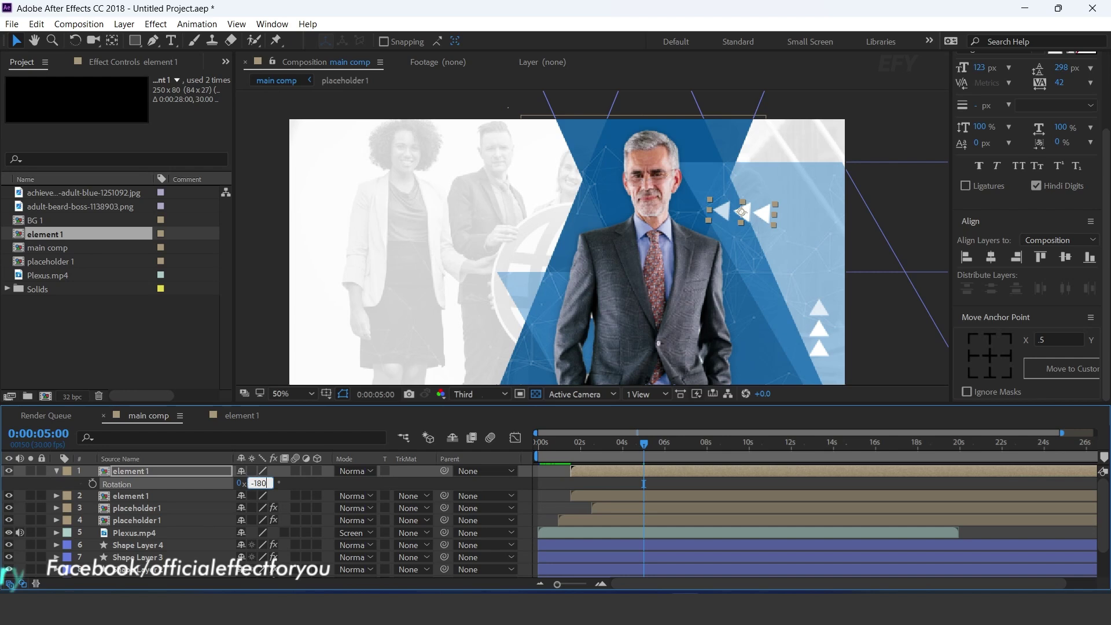
pyautogui.press('Return')
pyautogui.moveTo(741, 218); pyautogui.dragTo(573, 192)
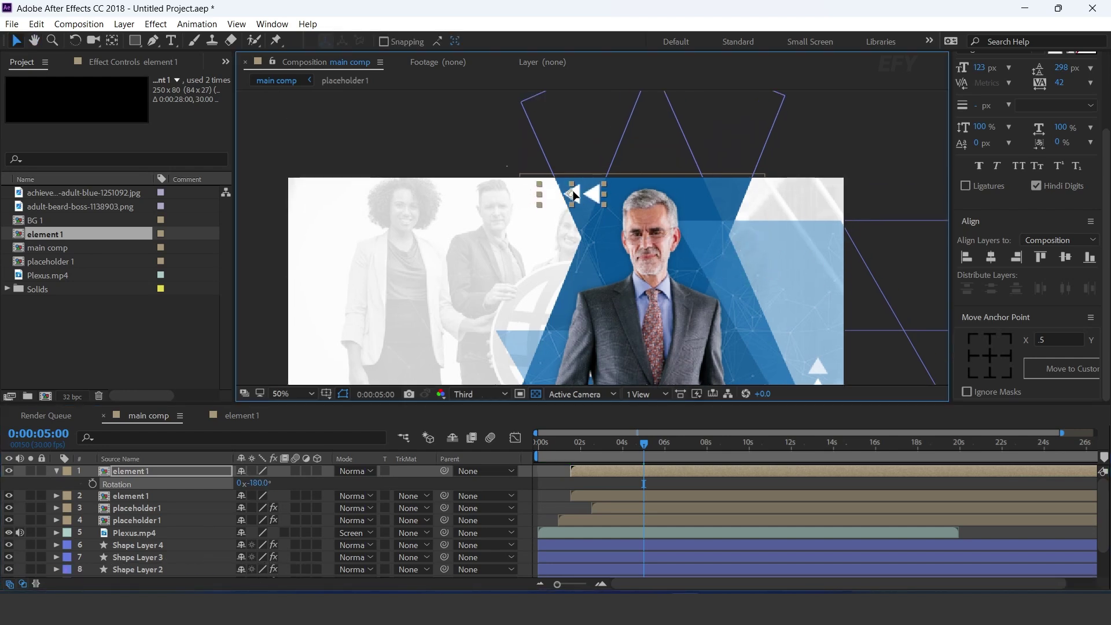
# - Delay the rotated triangles' layer to start at about 2 seconds and preview the main comp
pyautogui.scroll(-2, 814, 249)
pyautogui.press('space')
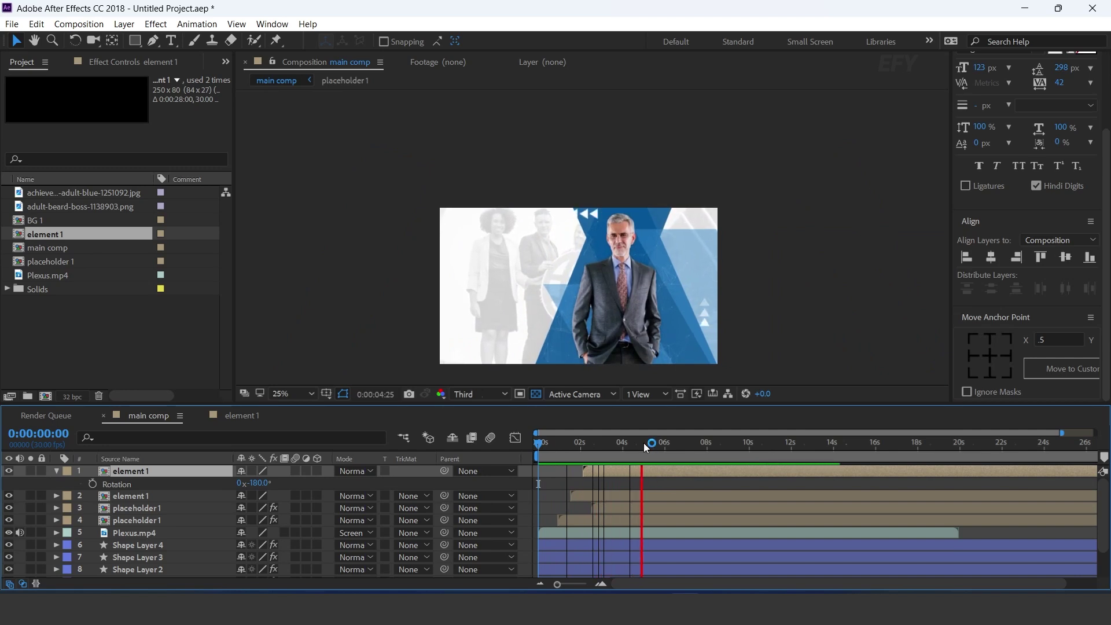
pyautogui.moveTo(648, 446); pyautogui.dragTo(678, 447)
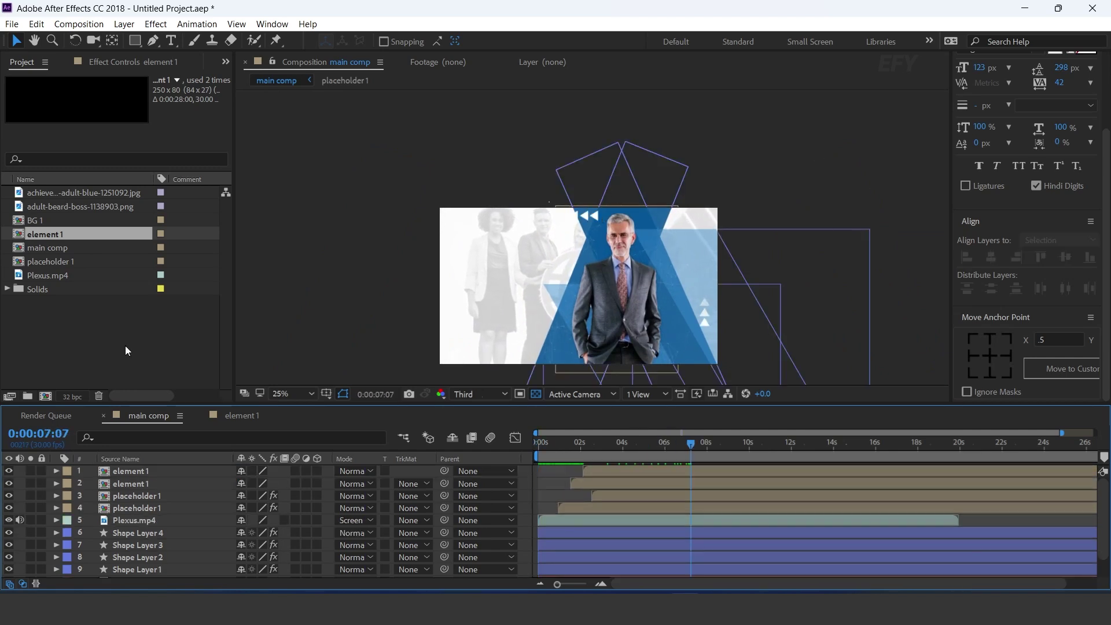
# - Create a new 100 x 100 px composition named element 2
pyautogui.click(46, 397)
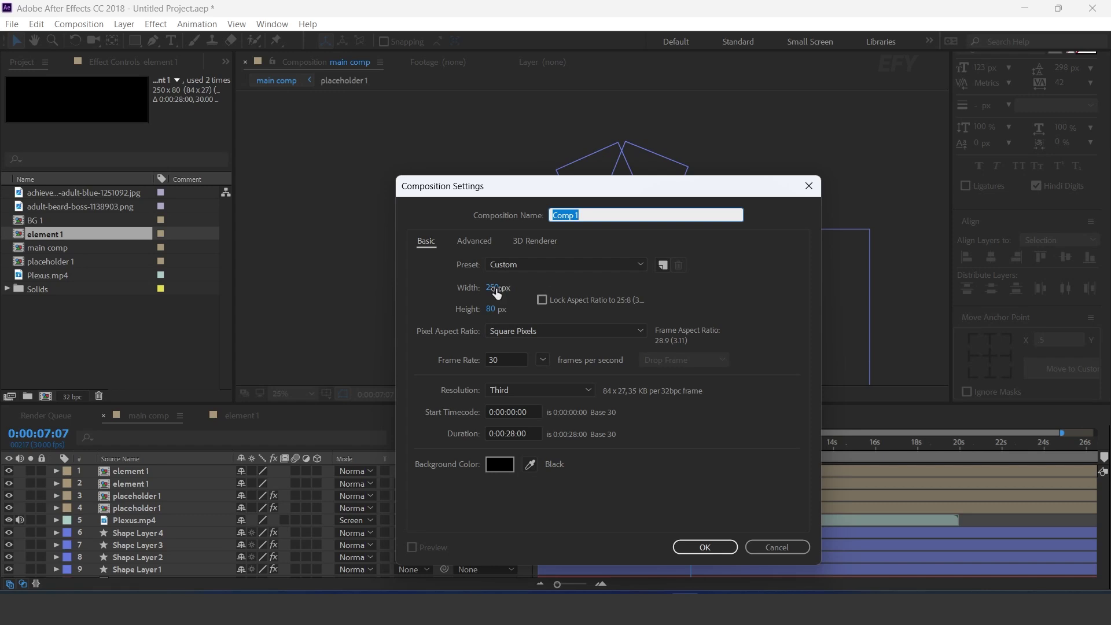
pyautogui.doubleClick(496, 289)
pyautogui.write('100')
pyautogui.press('Tab')
pyautogui.write('100')
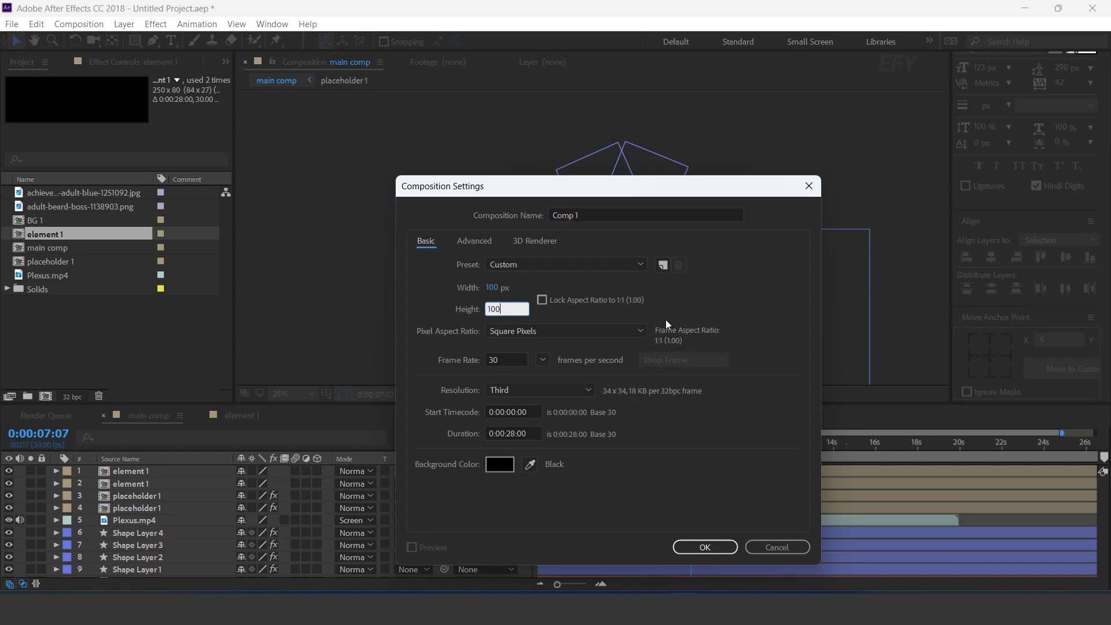
pyautogui.click(589, 214)
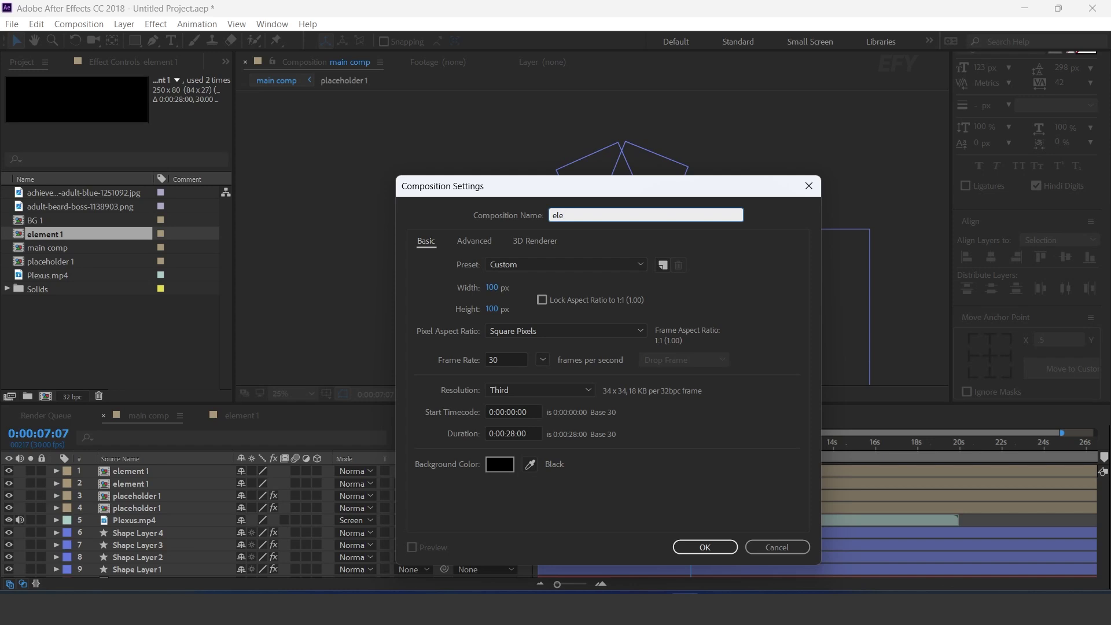
pyautogui.press('Return')
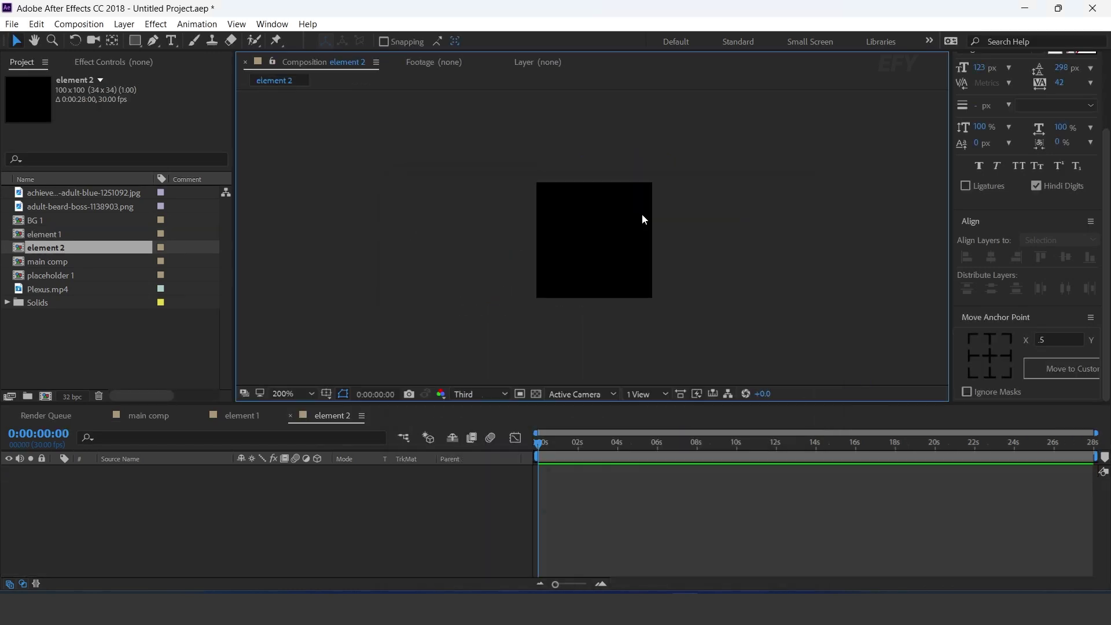
# - Draw a vertical line through the middle of the element 2 frame with the Pen tool, using a 30 px stroke
pyautogui.click(153, 41)
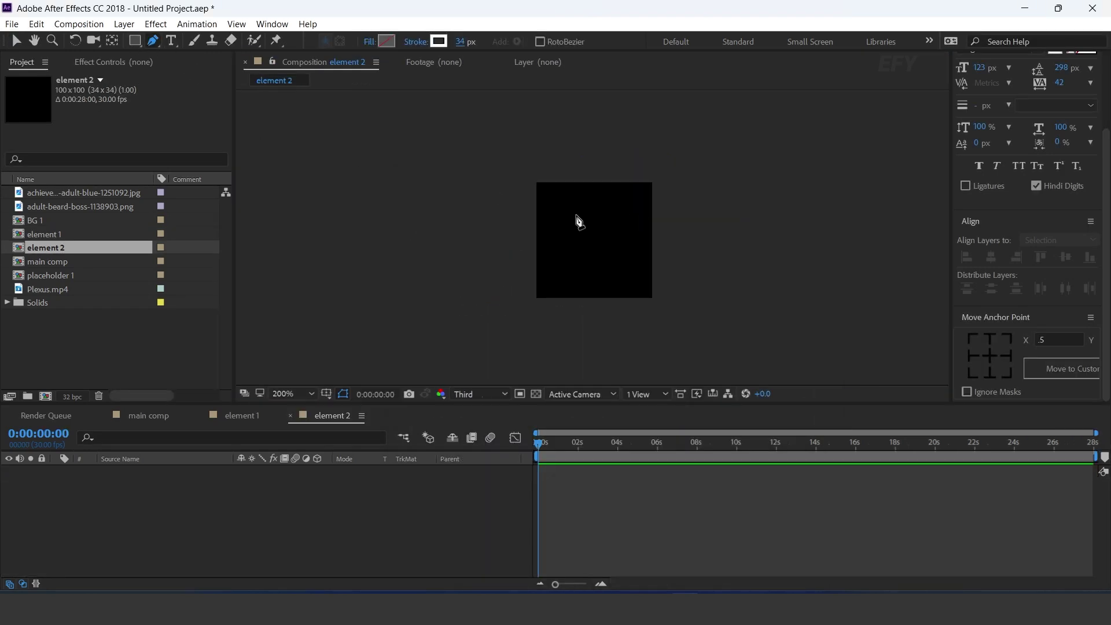
pyautogui.click(592, 197)
pyautogui.click(592, 287)
pyautogui.moveTo(476, 44); pyautogui.dragTo(473, 44)
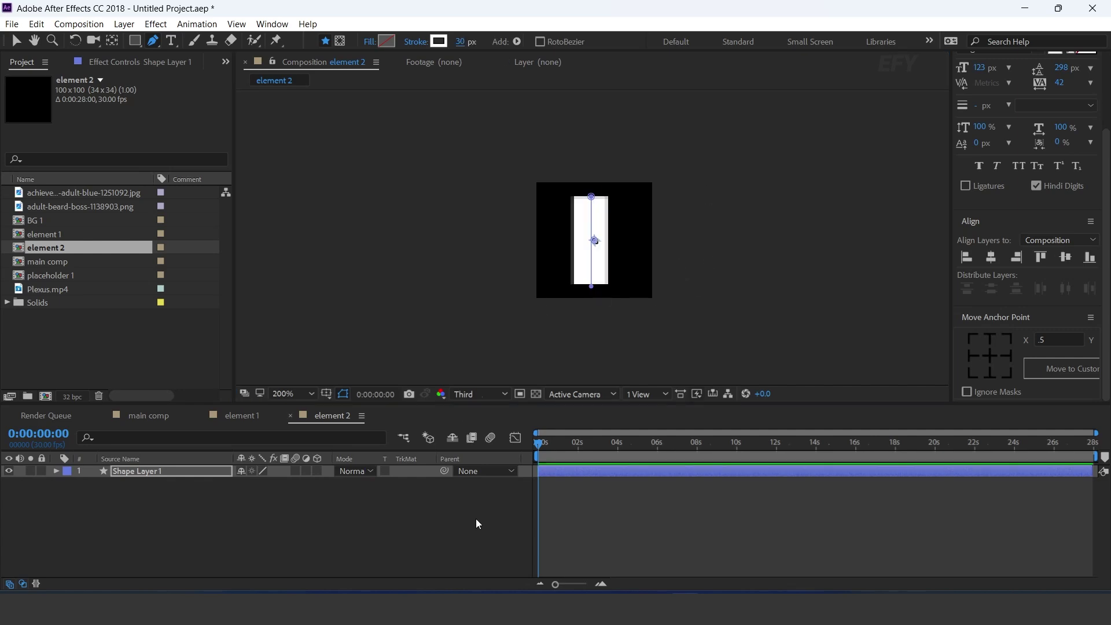
# - Keyframe the line's Scale from 0% at 0:00:00:00 to 100% at 0:00:01:01
pyautogui.press('v')
pyautogui.click(162, 473)
pyautogui.press('s')
pyautogui.press('=')
pyautogui.press('=')
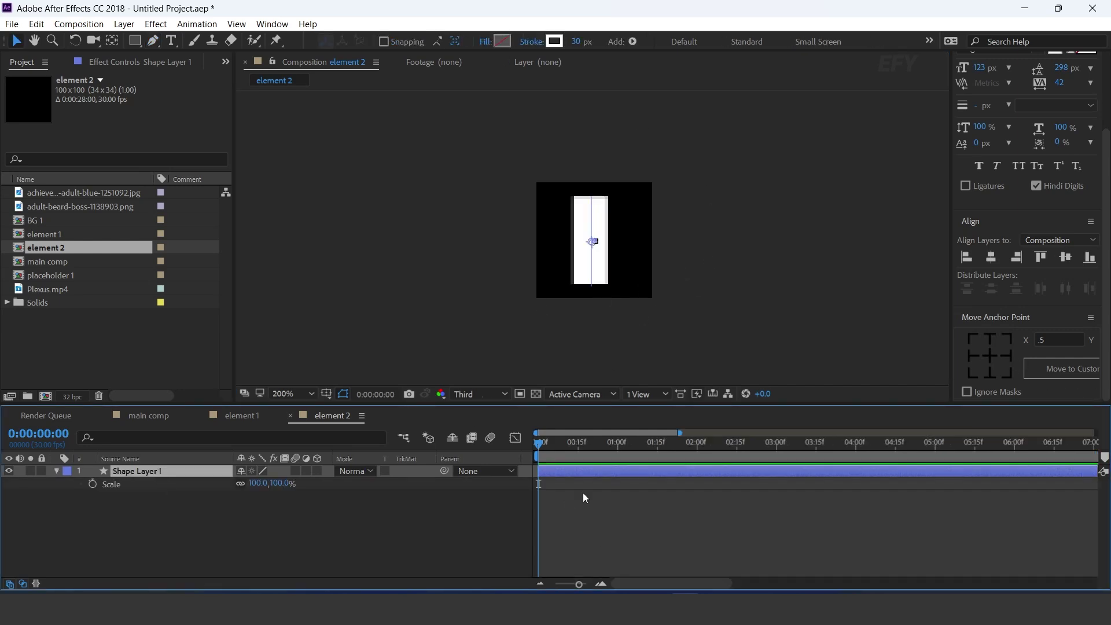
pyautogui.moveTo(541, 445); pyautogui.dragTo(621, 445)
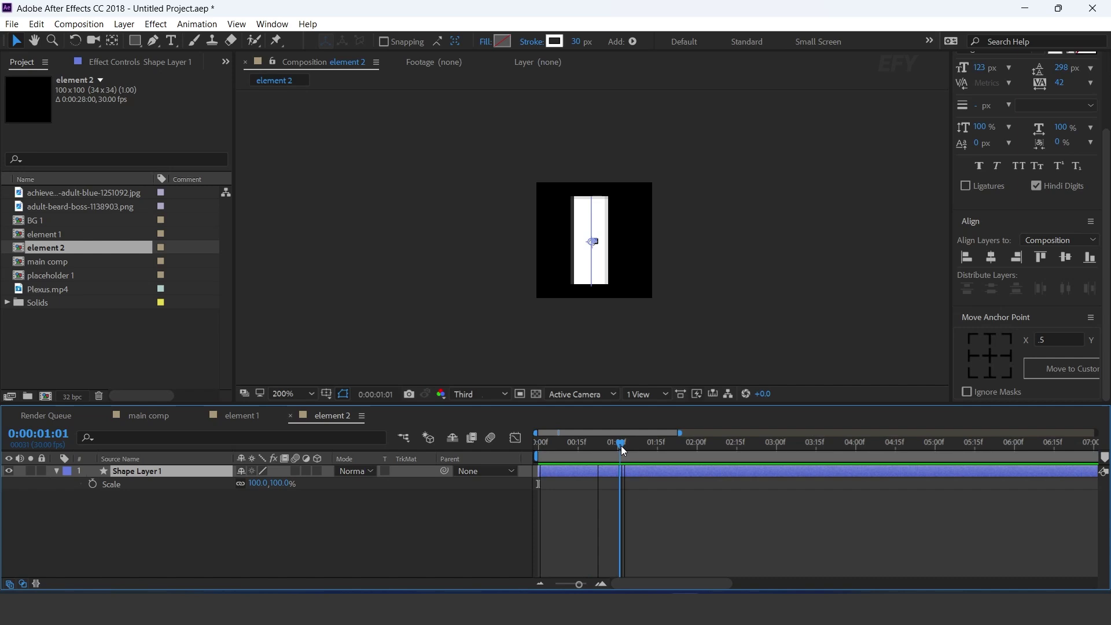
pyautogui.click(92, 484)
pyautogui.press('Home')
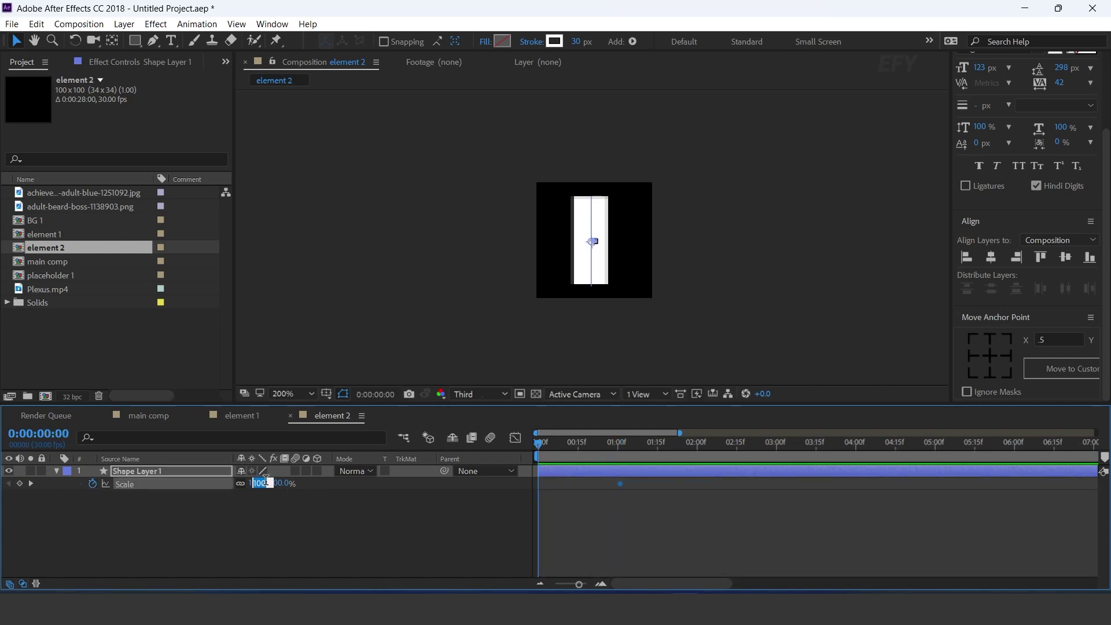
pyautogui.write('0')
pyautogui.press('Return')
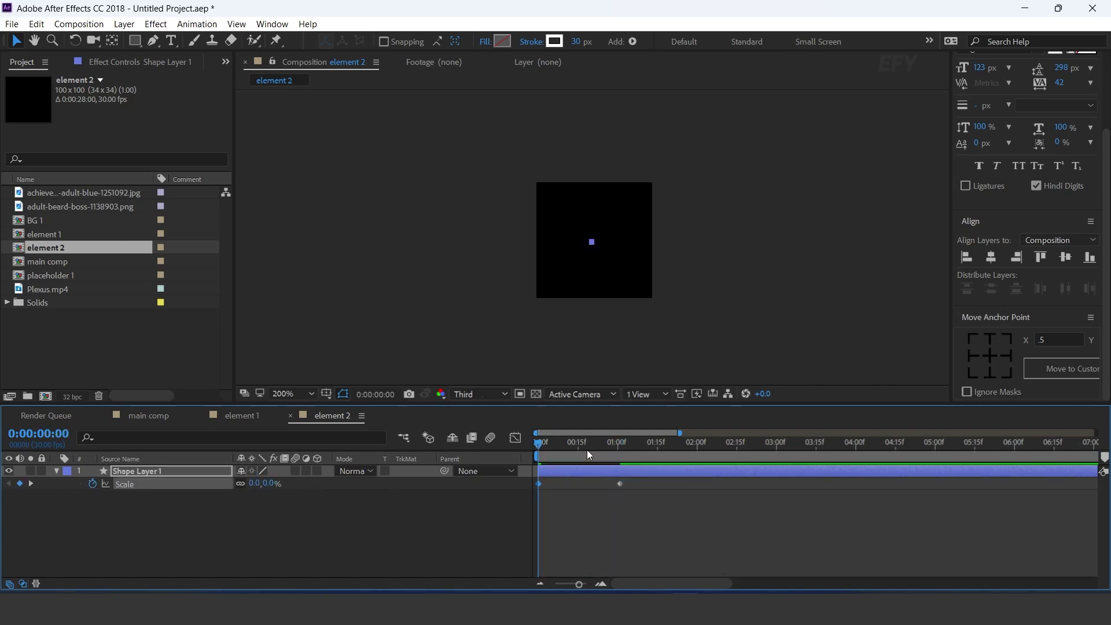
# - Apply Easy Ease to both Scale keyframes and reshape the speed graph to peak early and slow down towards the end
pyautogui.moveTo(540, 443); pyautogui.dragTo(625, 445)
pyautogui.moveTo(669, 491)
pyautogui.mouseDown()
pyautogui.moveTo(471, 512)
pyautogui.moveTo(668, 484)
pyautogui.mouseUp()
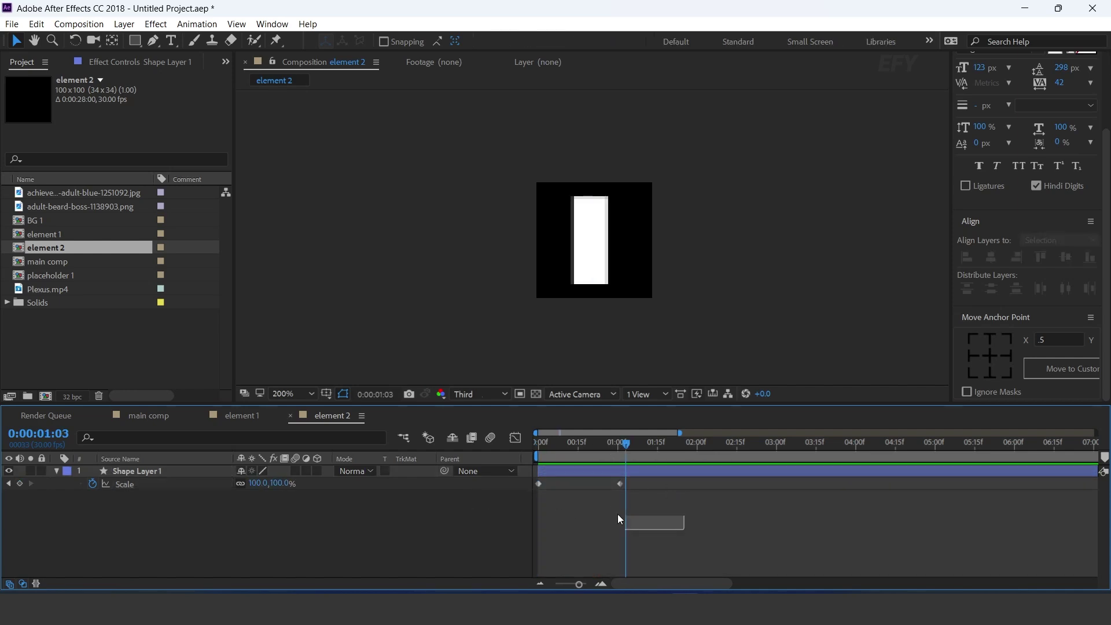
pyautogui.moveTo(618, 515); pyautogui.dragTo(508, 473)
pyautogui.rightClick(620, 484)
pyautogui.moveTo(665, 471)
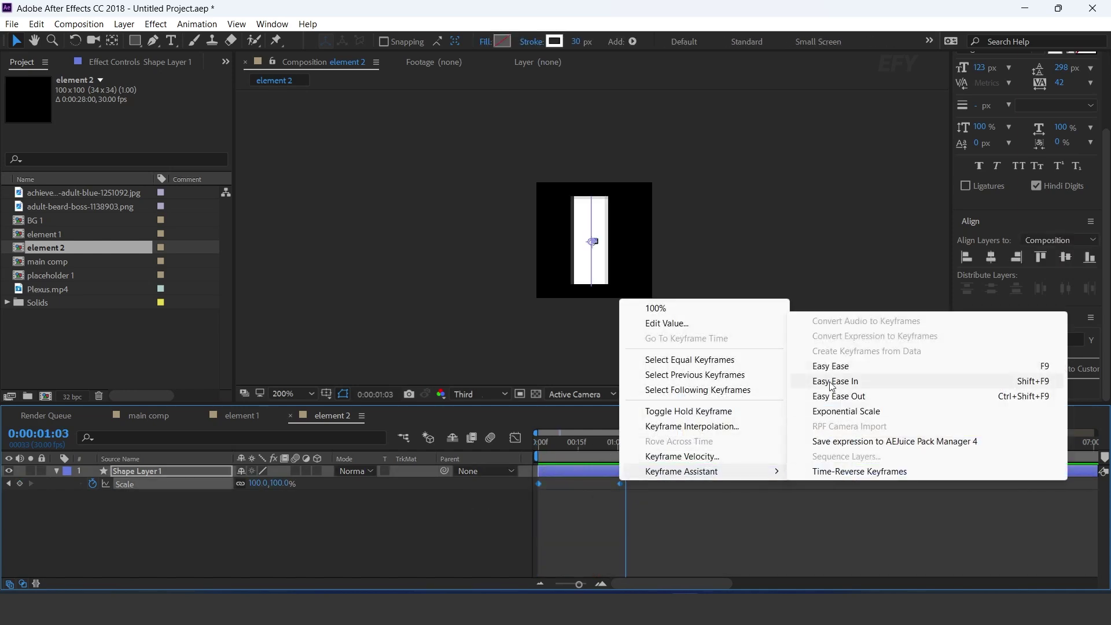
pyautogui.click(832, 382)
pyautogui.hotkey('shift', 'F3')
pyautogui.moveTo(603, 552); pyautogui.dragTo(555, 549)
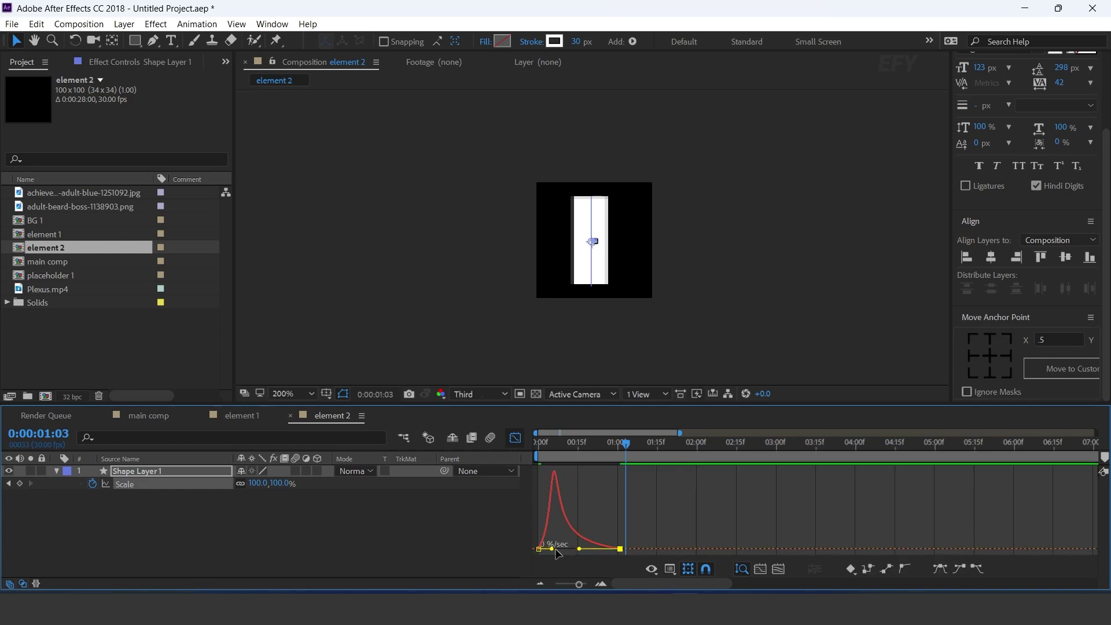
pyautogui.click(515, 437)
# - Play the element 2 composition from the start to check the line's scale animation
pyautogui.moveTo(581, 444); pyautogui.dragTo(518, 452)
pyautogui.press('F2')
pyautogui.press('space')
pyautogui.click(623, 449)
# - Keyframe the line's Rotation from -90° at 0:00:00:00 to 0° at 0:00:01:01
pyautogui.click(148, 473)
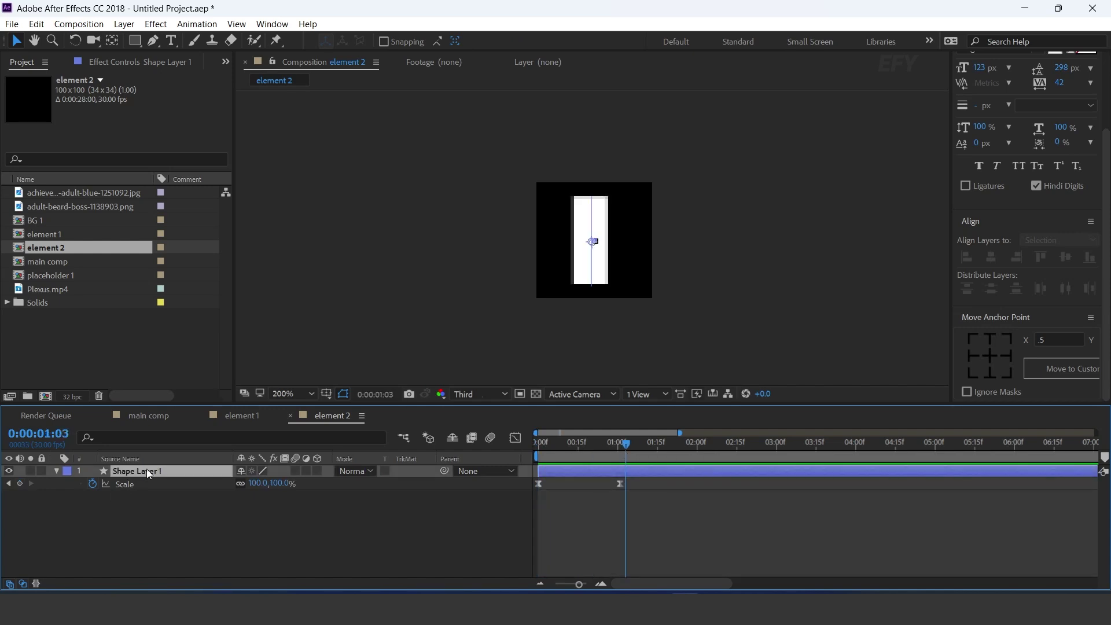
pyautogui.hotkey('shift', 'r')
pyautogui.click(623, 447)
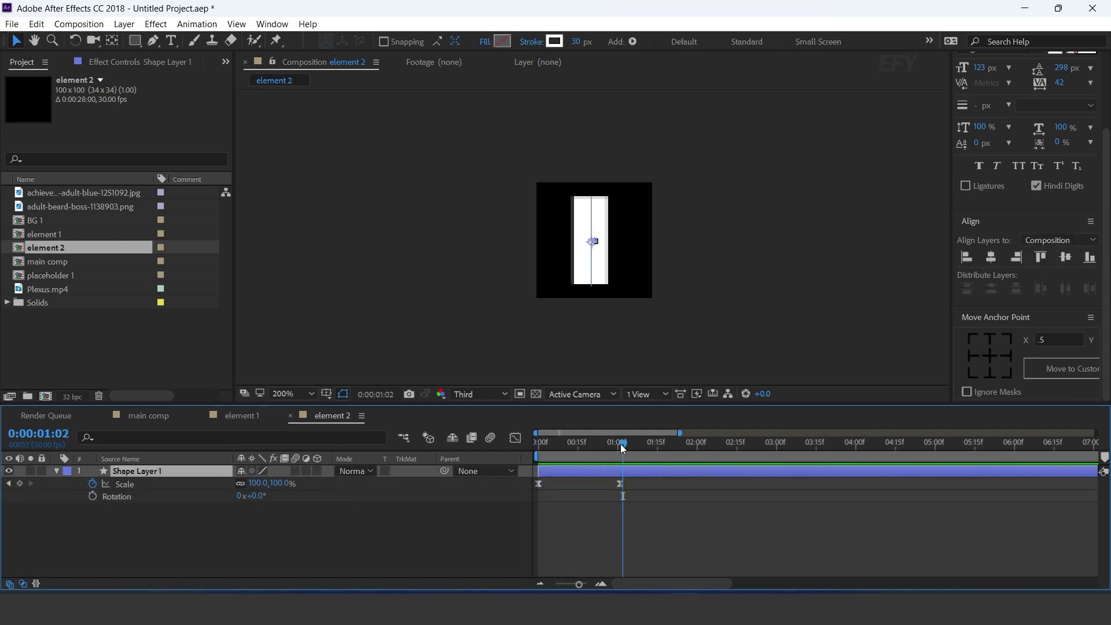
pyautogui.click(620, 444)
pyautogui.click(93, 496)
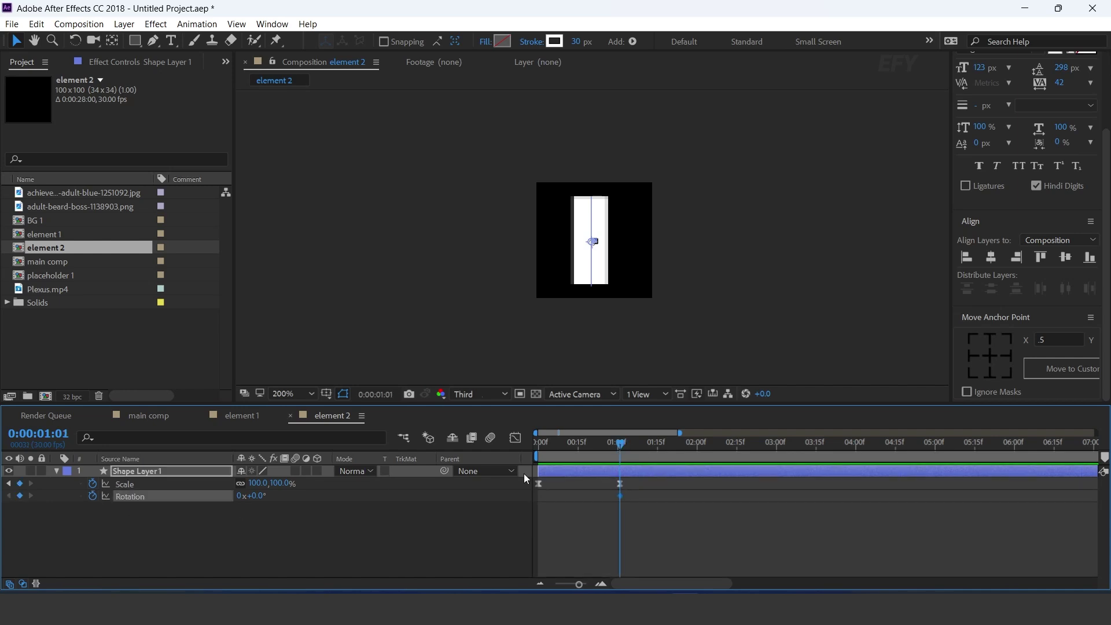
pyautogui.moveTo(613, 448); pyautogui.dragTo(538, 446)
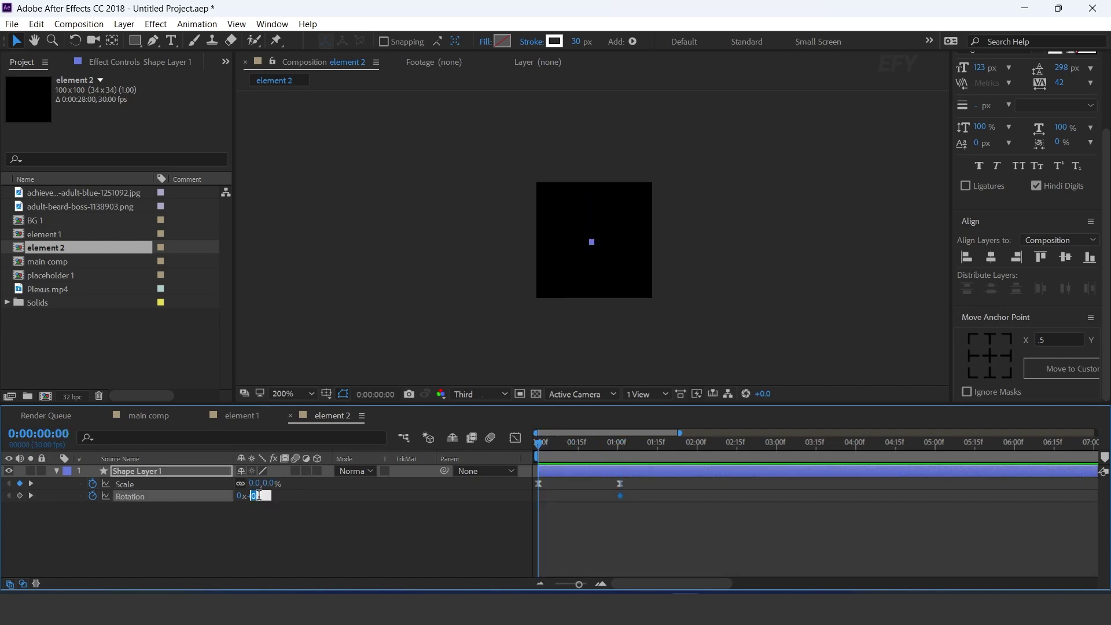
pyautogui.press('Return')
# - Apply Easy Ease to both Rotation keyframes, lengthen the last keyframe's easing in the speed graph, and preview the motion
pyautogui.moveTo(644, 493); pyautogui.dragTo(477, 517)
pyautogui.rightClick(620, 497)
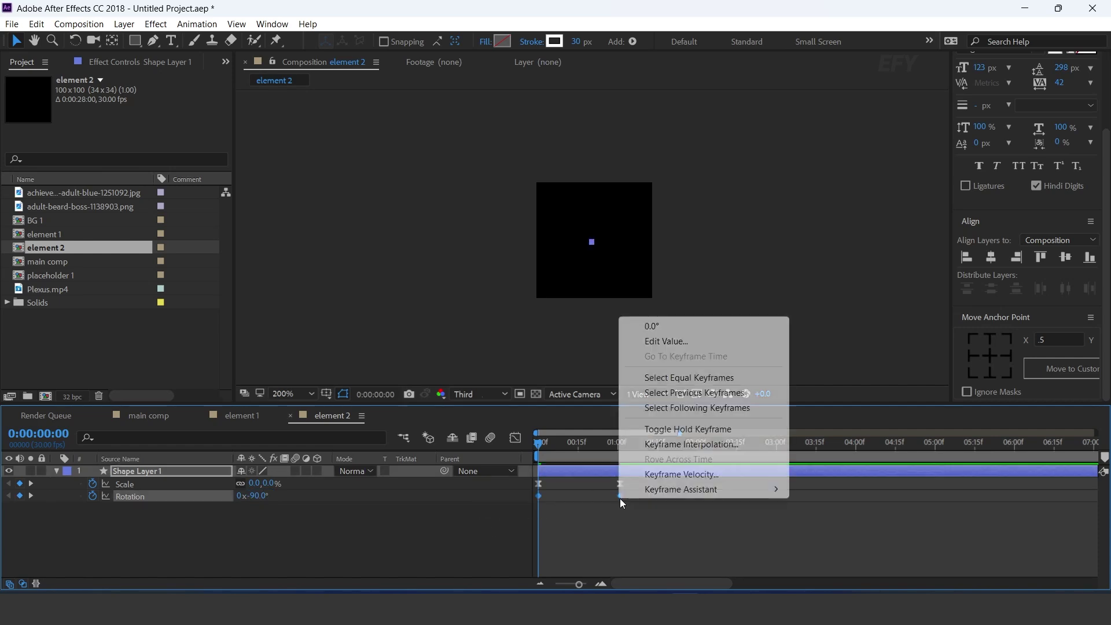
pyautogui.moveTo(724, 489)
pyautogui.click(840, 384)
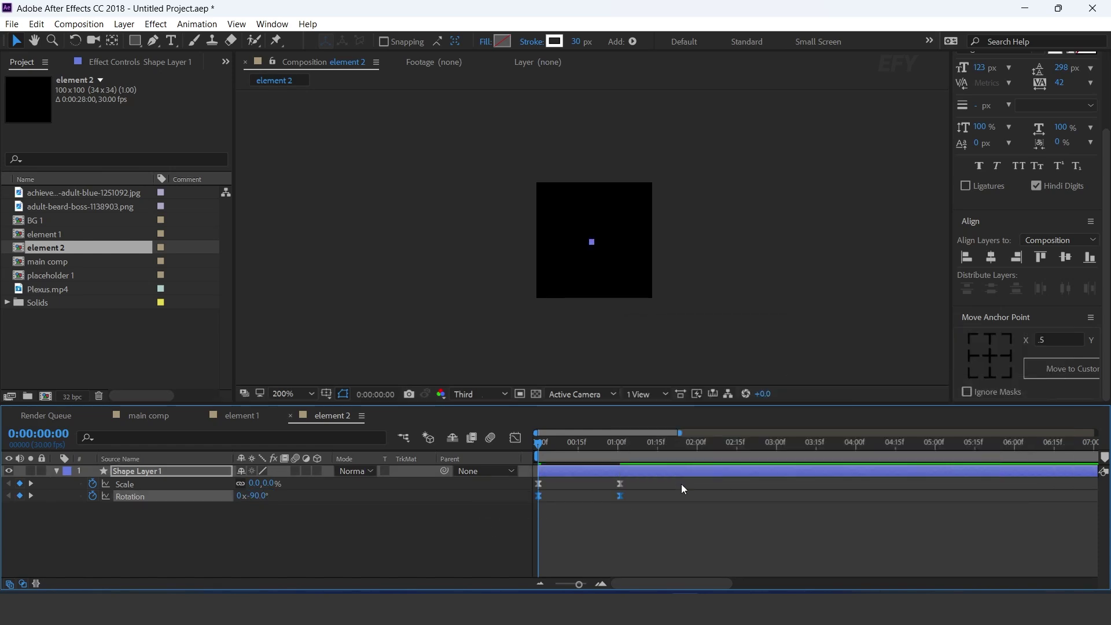
pyautogui.click(515, 438)
pyautogui.click(621, 549)
pyautogui.moveTo(604, 549); pyautogui.dragTo(577, 549)
pyautogui.click(515, 438)
pyautogui.press('space')
pyautogui.press('space')
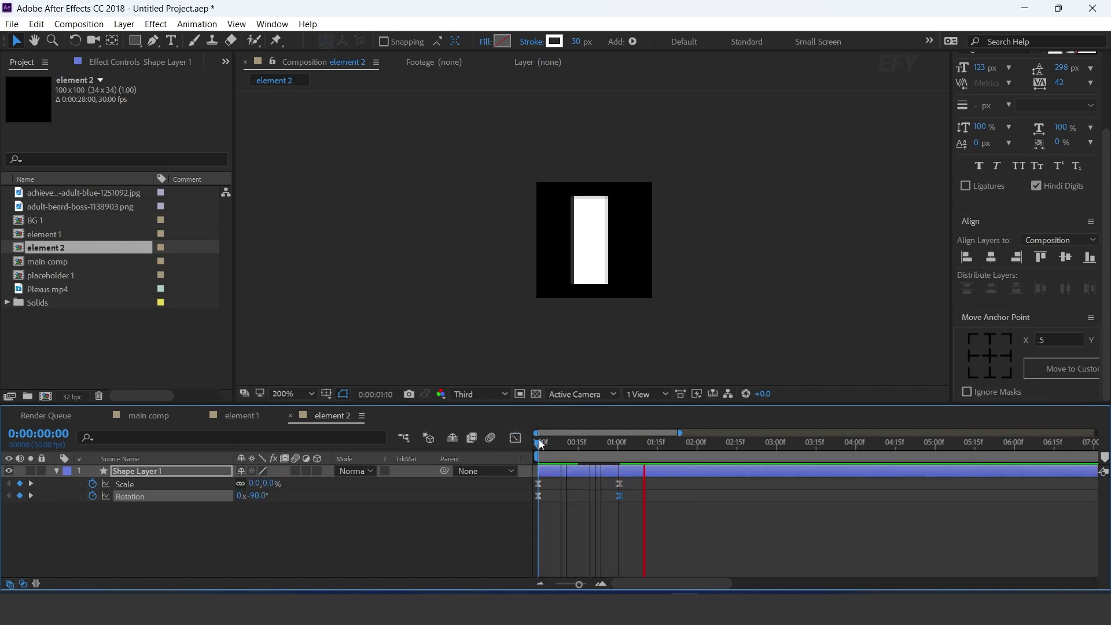
pyautogui.press('space')
# - Duplicate the animated line's shape layer in element 2
pyautogui.click(168, 473)
pyautogui.hotkey('ctrl', 'd')
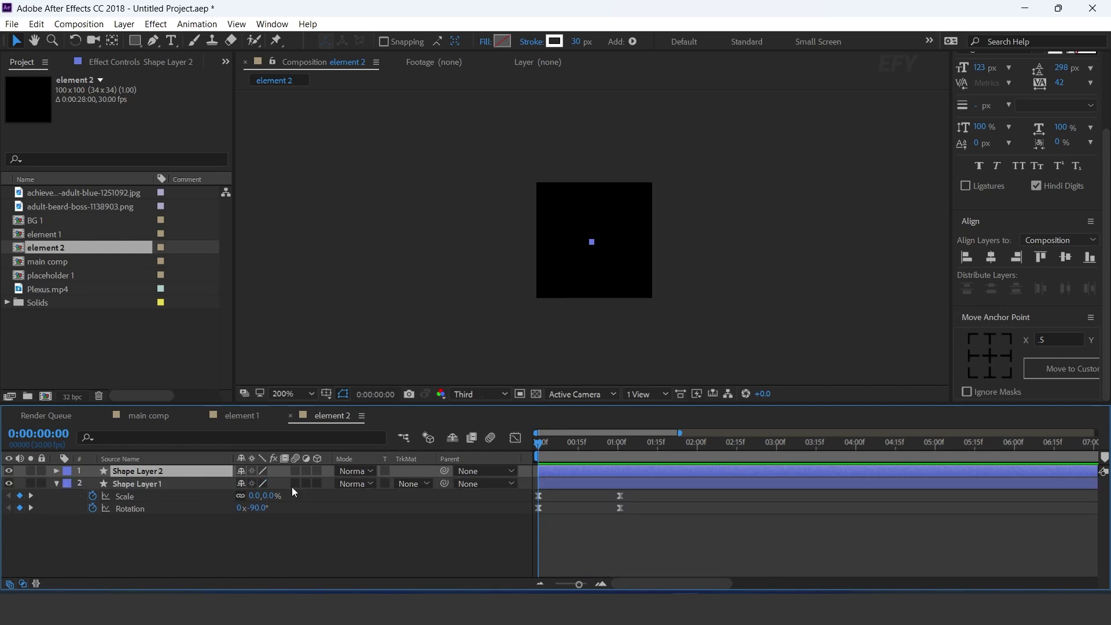
# - Set the duplicated line's Rotation keyframe at 0:00:01:01 to 90° so the two lines form a plus
pyautogui.moveTo(557, 443); pyautogui.dragTo(615, 443)
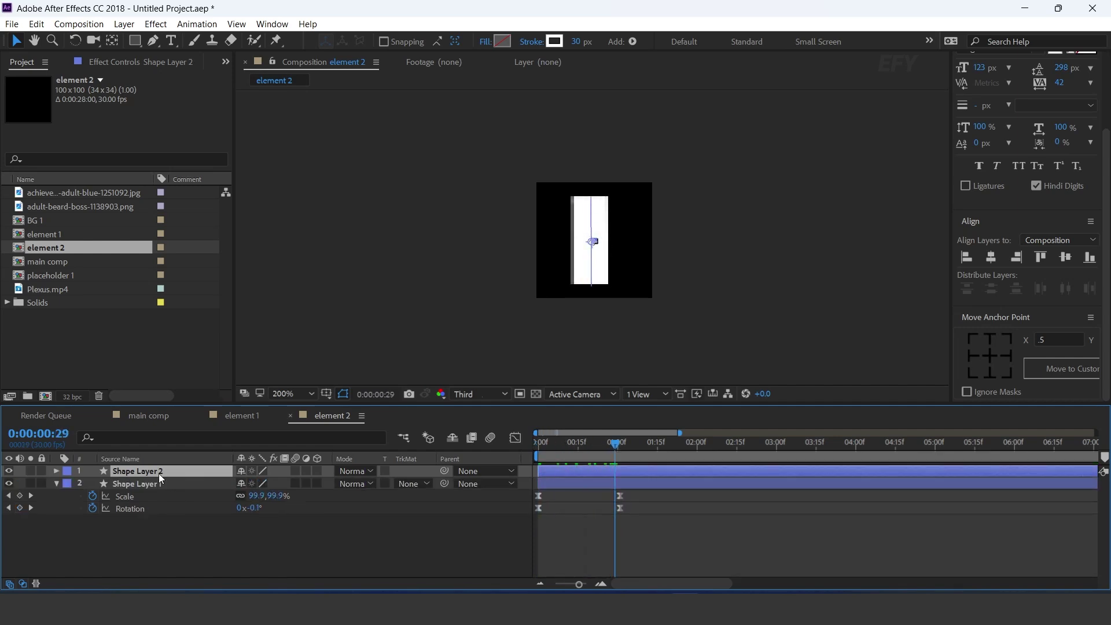
pyautogui.press('r')
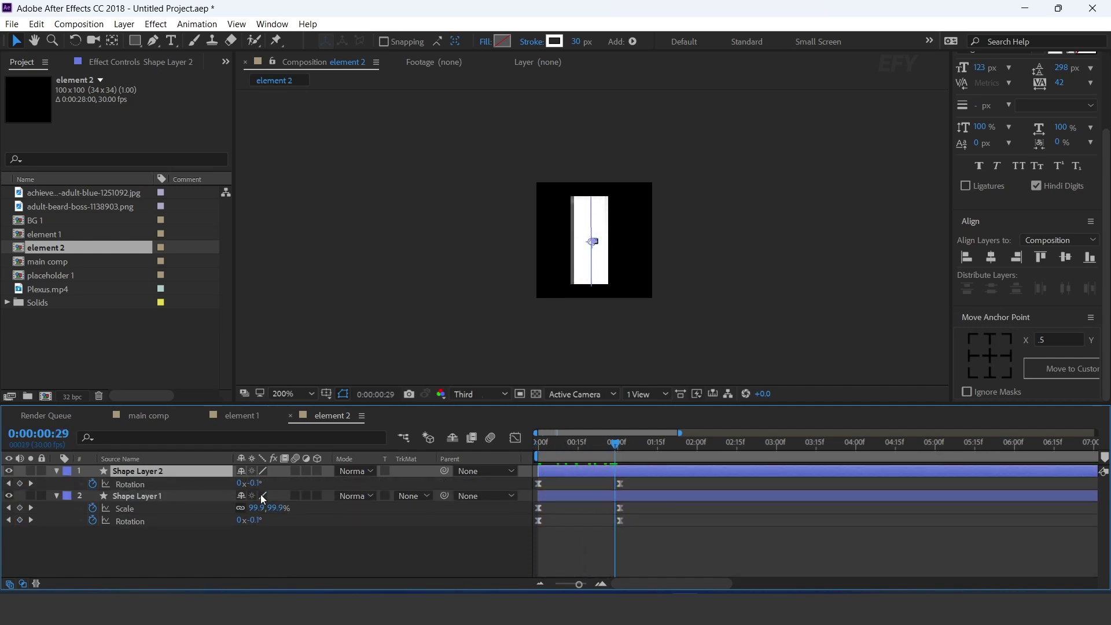
pyautogui.press('k')
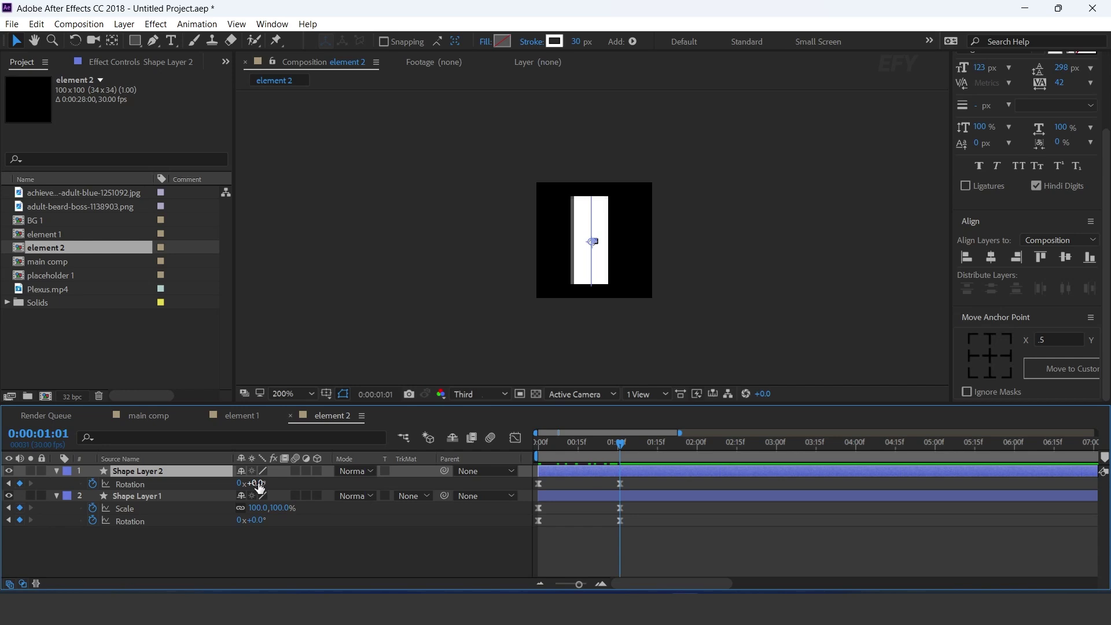
pyautogui.moveTo(259, 488); pyautogui.dragTo(259, 485)
pyautogui.write('90')
pyautogui.press('Return')
# - Play the element 2 composition from the start to check the plus animation, and collapse both layers' properties
pyautogui.click(574, 512)
pyautogui.moveTo(620, 444); pyautogui.dragTo(537, 445)
pyautogui.press('space')
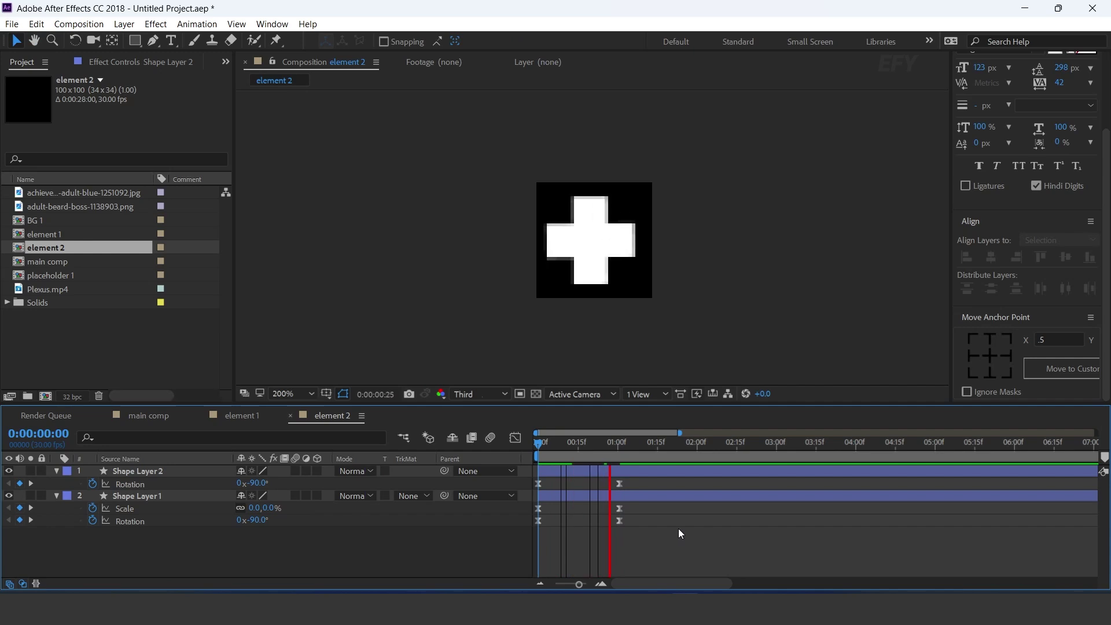
pyautogui.click(539, 443)
pyautogui.press('space')
pyautogui.click(633, 455)
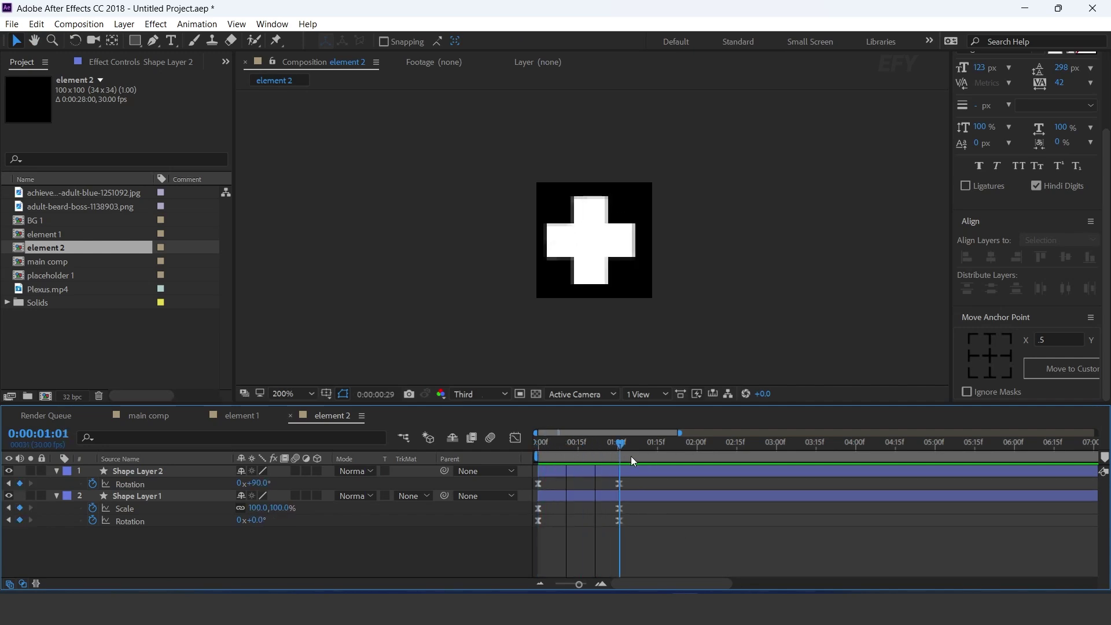
pyautogui.click(56, 471)
pyautogui.click(56, 484)
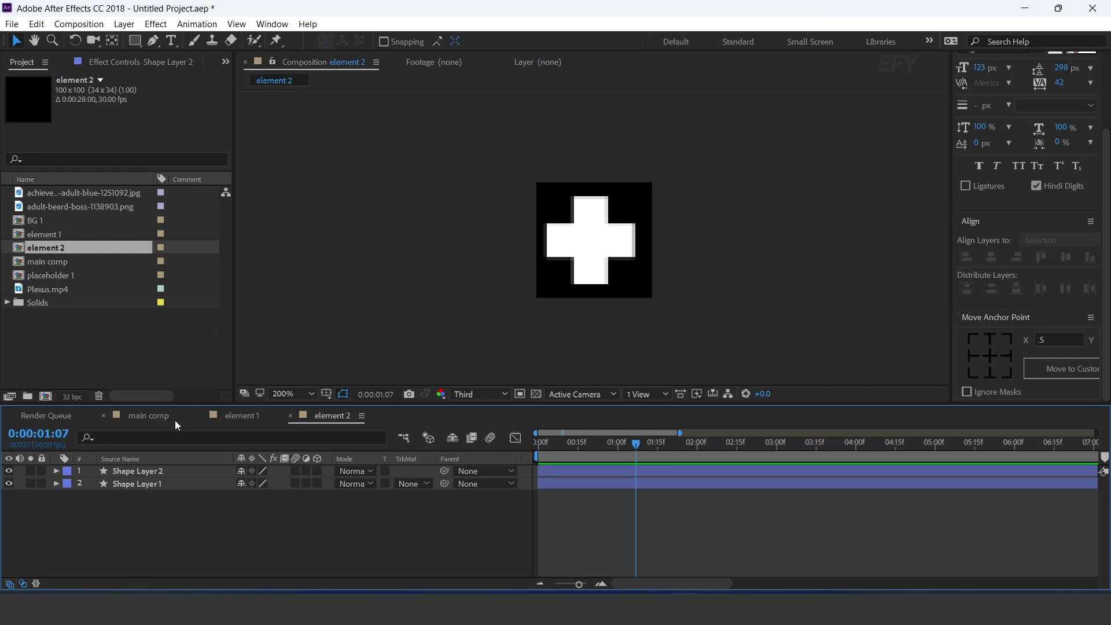
# - Add element 2 as the top layer of the main comp and place it near the frame's upper right
pyautogui.click(151, 419)
pyautogui.click(106, 341)
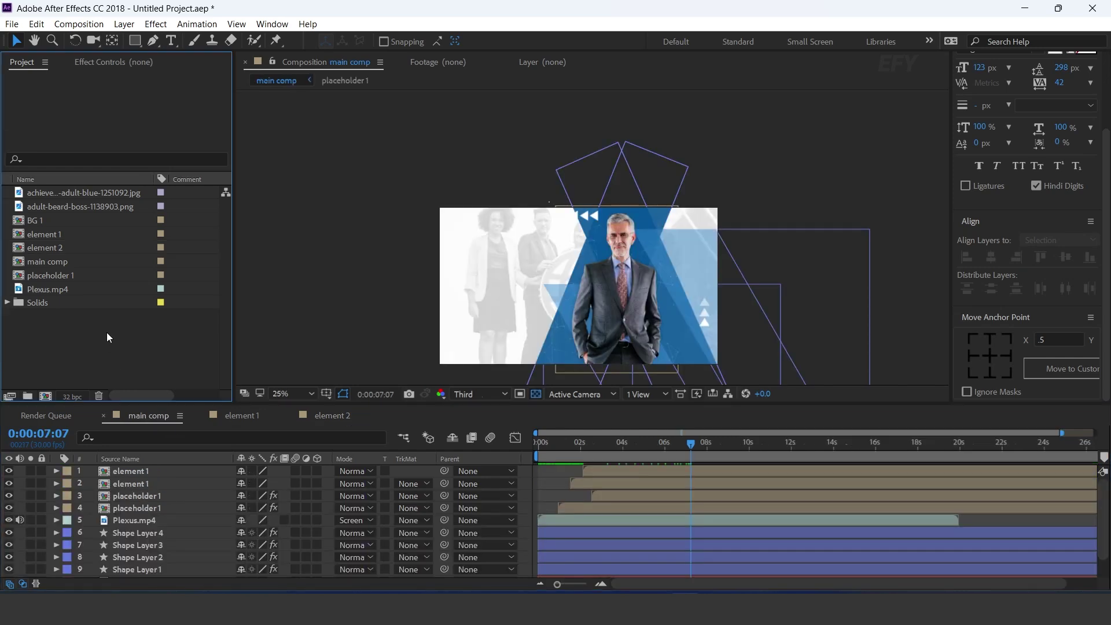
pyautogui.click(58, 249)
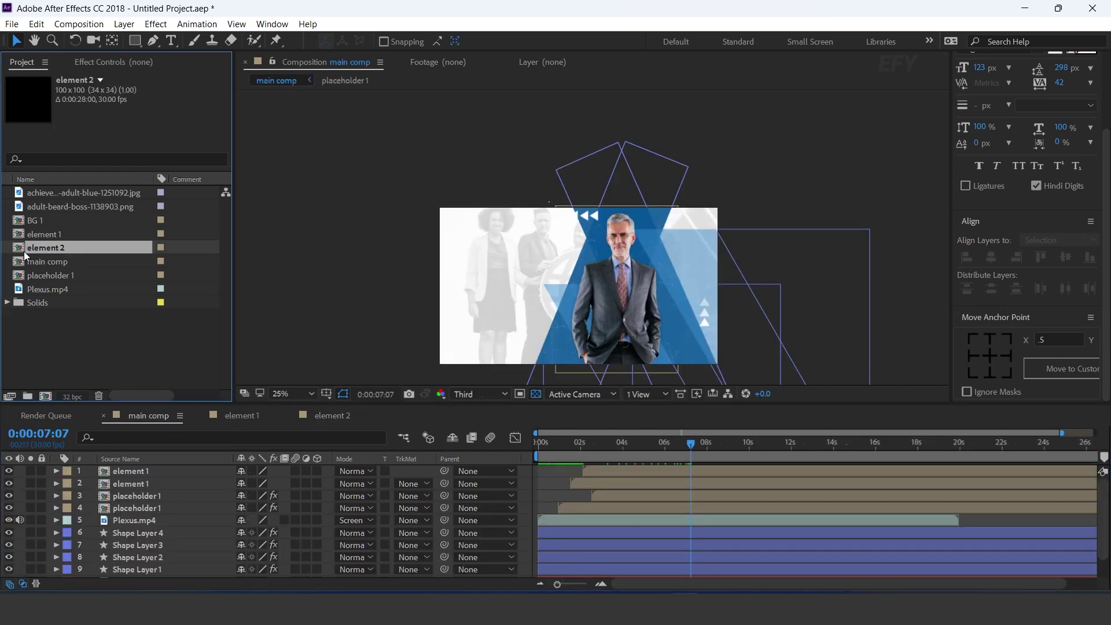
pyautogui.moveTo(21, 250); pyautogui.dragTo(186, 471)
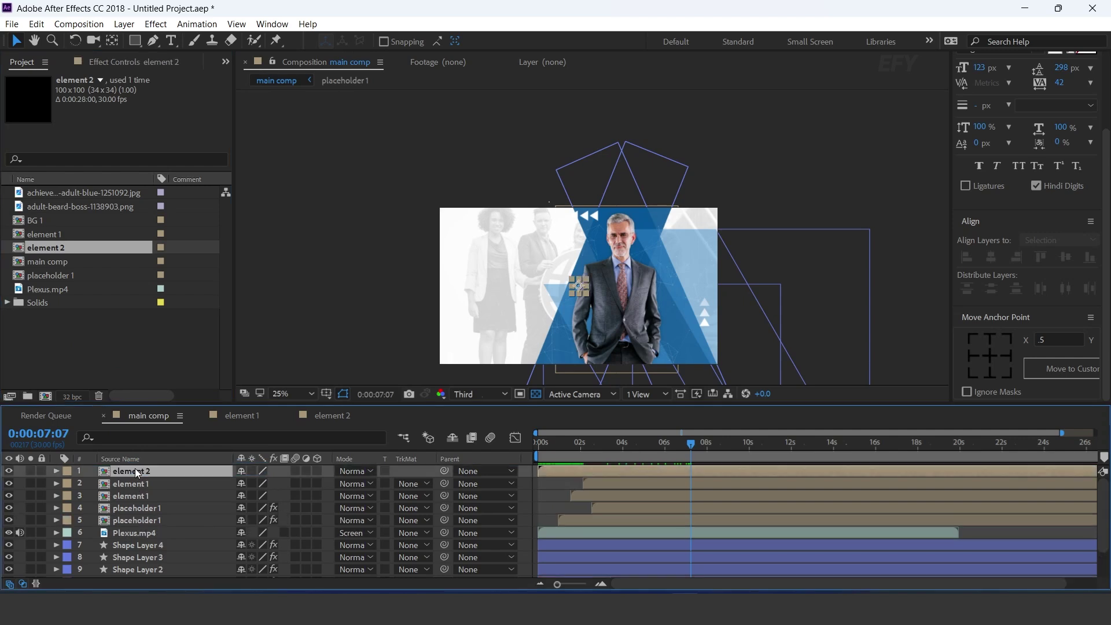
pyautogui.click(576, 287)
pyautogui.moveTo(705, 246); pyautogui.dragTo(705, 245)
# - Duplicate the element 2 layer and offset the layers to start about 1.5 seconds into the main comp
pyautogui.click(152, 473)
pyautogui.hotkey('ctrl', 'd')
pyautogui.moveTo(559, 482); pyautogui.dragTo(619, 470)
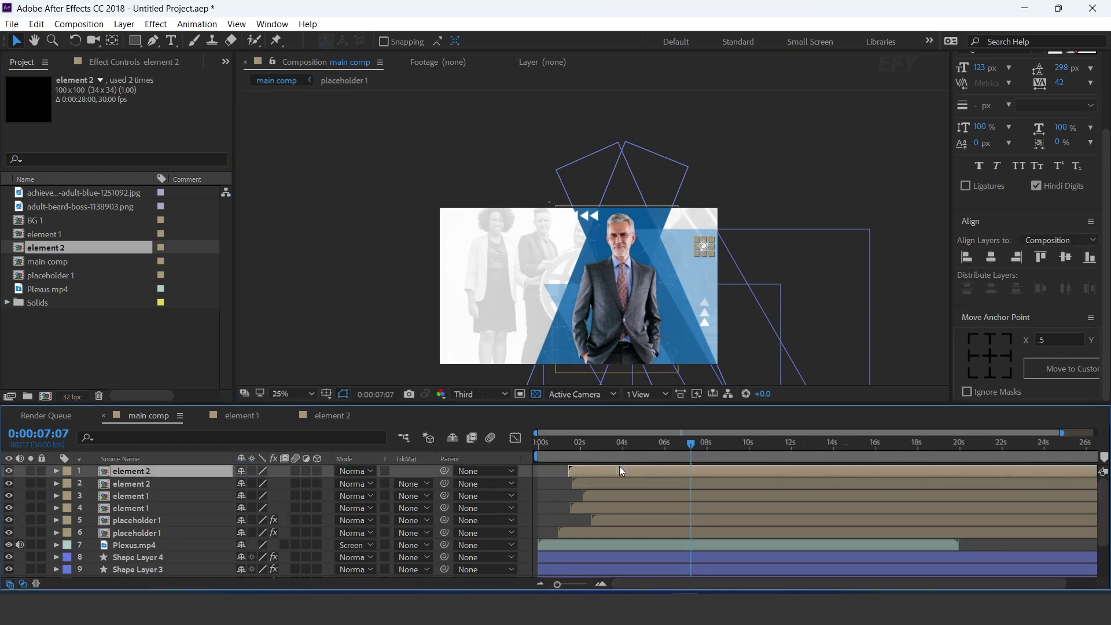
# - Align the two pluses at the upper right and lower right of the frame, and scrub through the animation
pyautogui.click(707, 250)
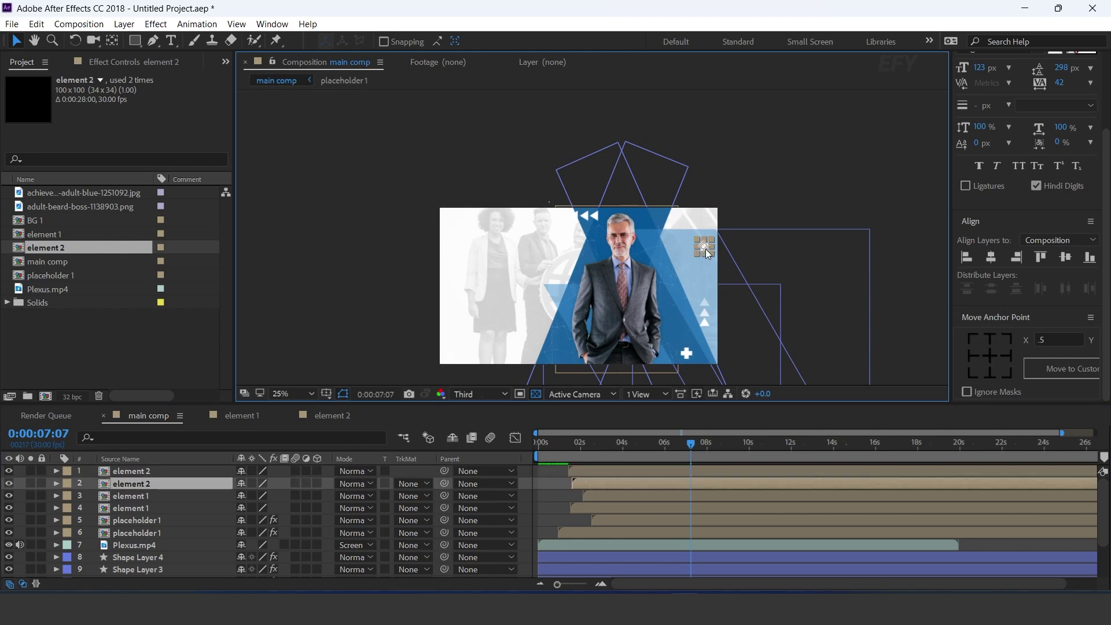
pyautogui.moveTo(684, 242); pyautogui.dragTo(683, 240)
pyautogui.moveTo(686, 353); pyautogui.dragTo(685, 350)
pyautogui.click(665, 376)
pyautogui.click(565, 443)
pyautogui.moveTo(586, 442); pyautogui.dragTo(674, 451)
# - Duplicate the lower plus, place the copy at the frame's lower left, and give it a blue Fill effect
pyautogui.hotkey('ctrl', 'd')
pyautogui.moveTo(685, 349); pyautogui.dragTo(518, 357)
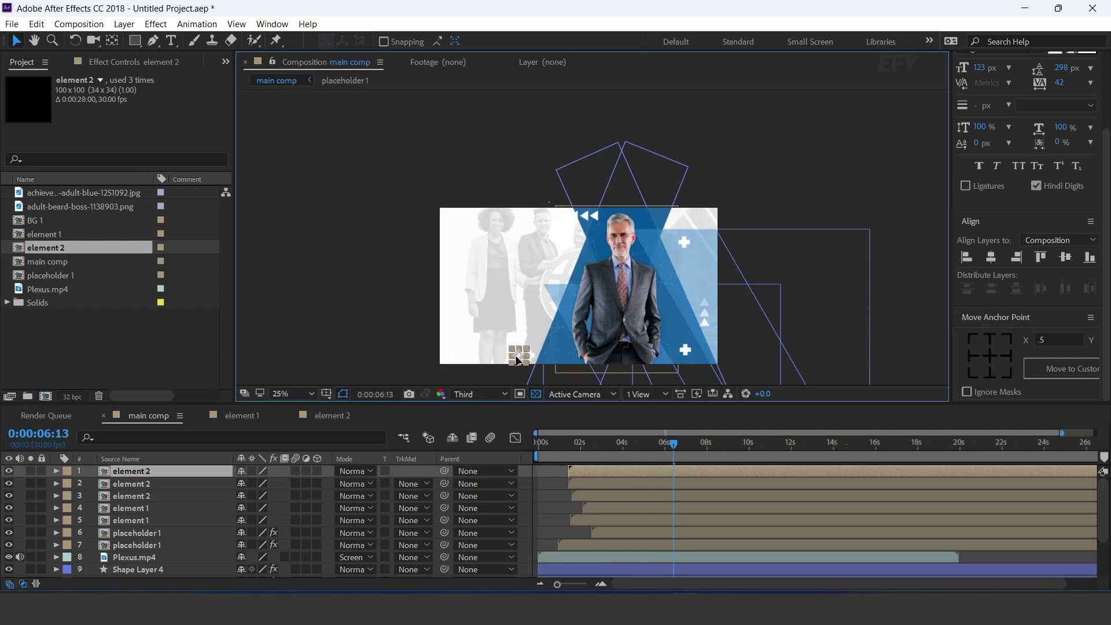
pyautogui.press('Return')
pyautogui.click(145, 536)
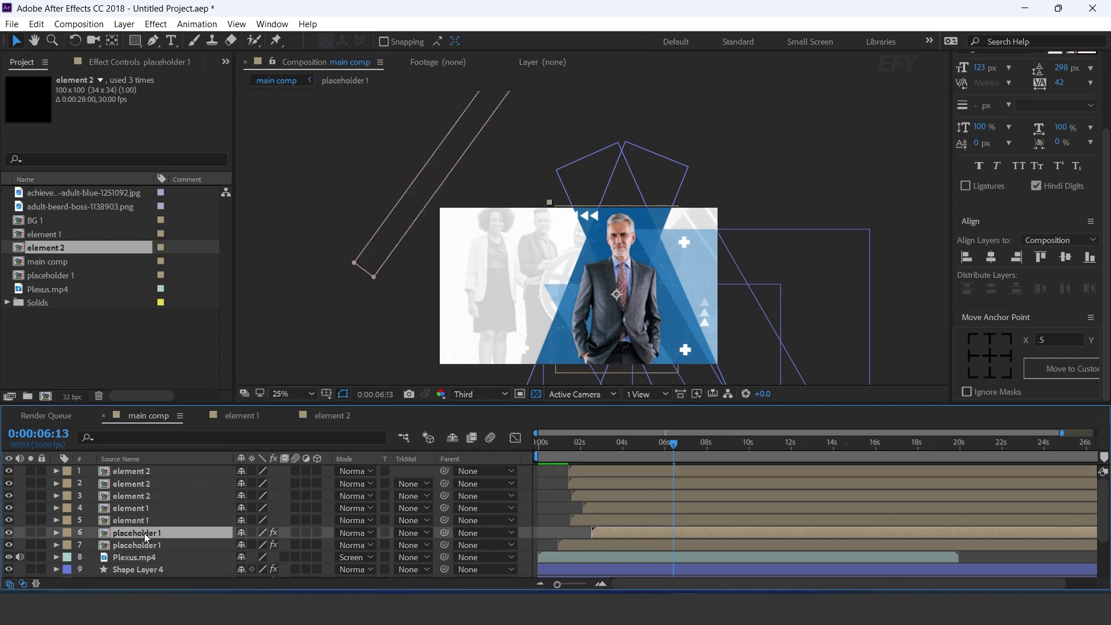
# - Play the main comp from 0:00:00:21 to check how the three pluses appear
pyautogui.click(553, 444)
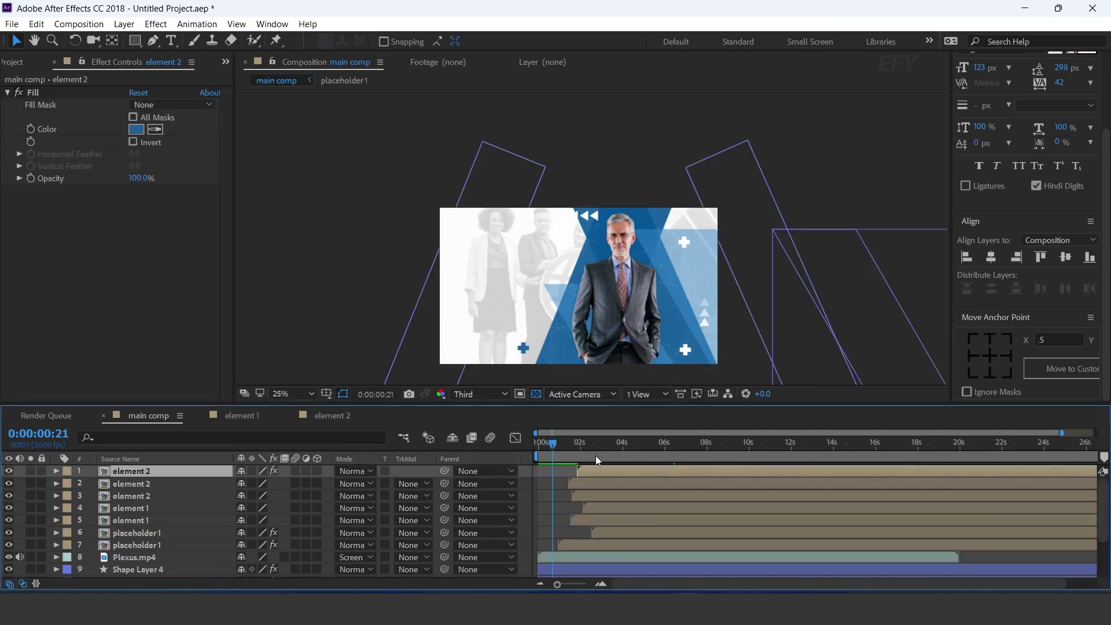
pyautogui.press('space')
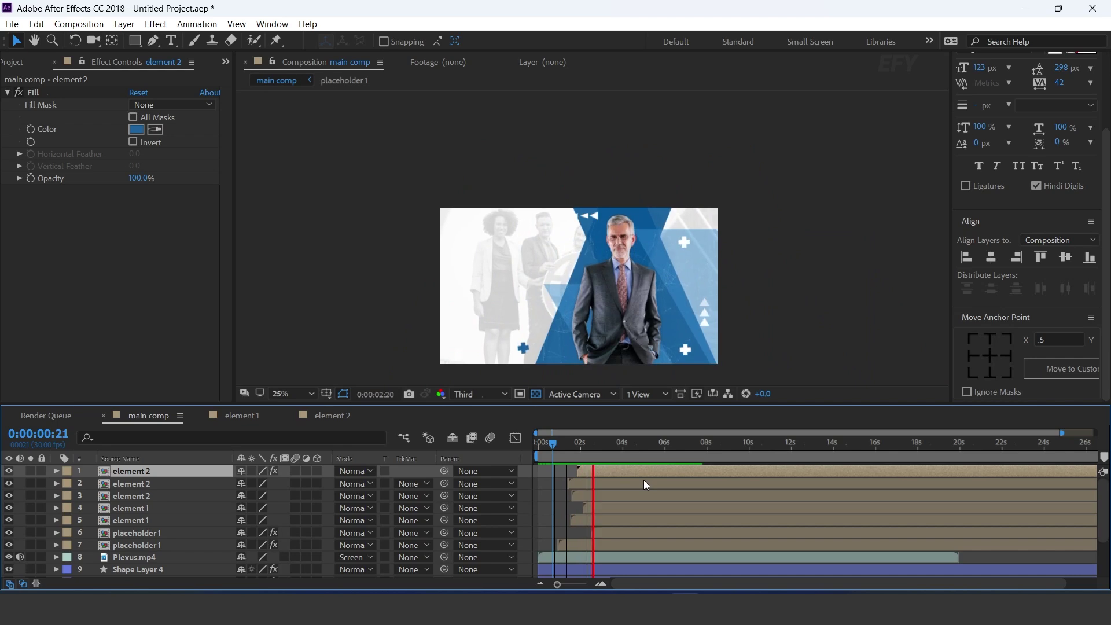
pyautogui.moveTo(573, 444); pyautogui.dragTo(661, 443)
pyautogui.press('.')
pyautogui.press('.')
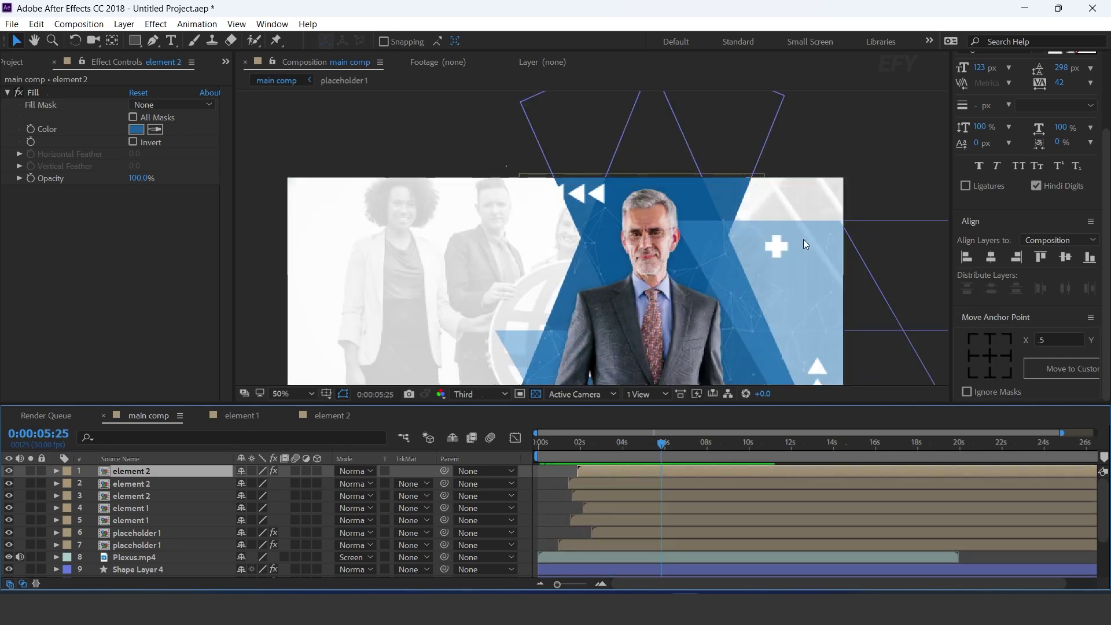
# - Open the element 2 composition, add a null object, and parent both shape layers to it
pyautogui.click(151, 496)
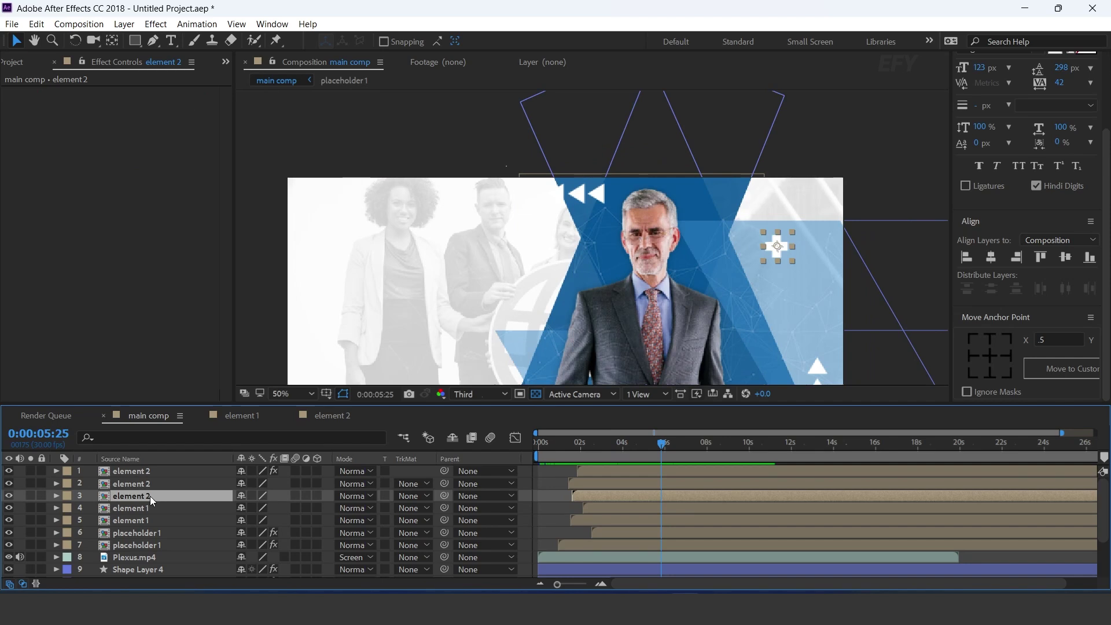
pyautogui.doubleClick(150, 495)
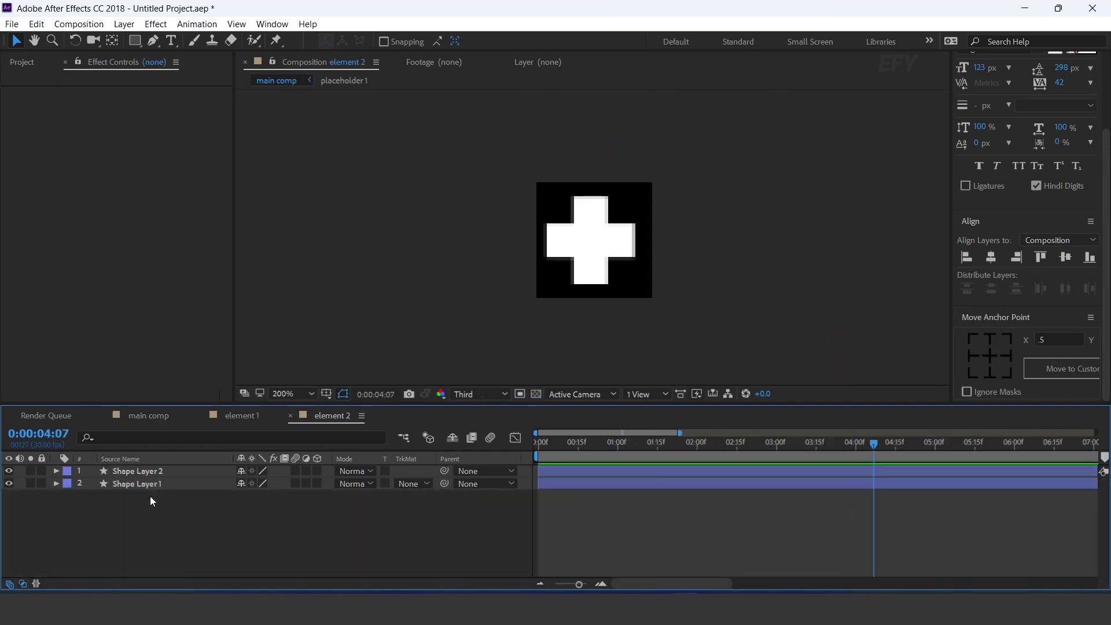
pyautogui.rightClick(428, 532)
pyautogui.moveTo(523, 381)
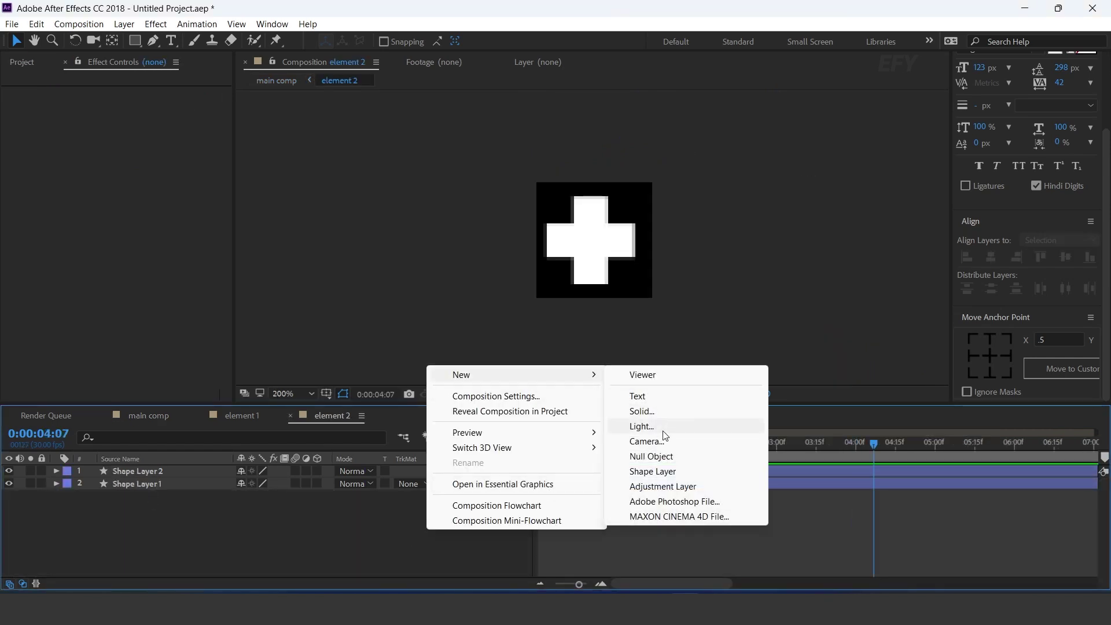
pyautogui.click(654, 457)
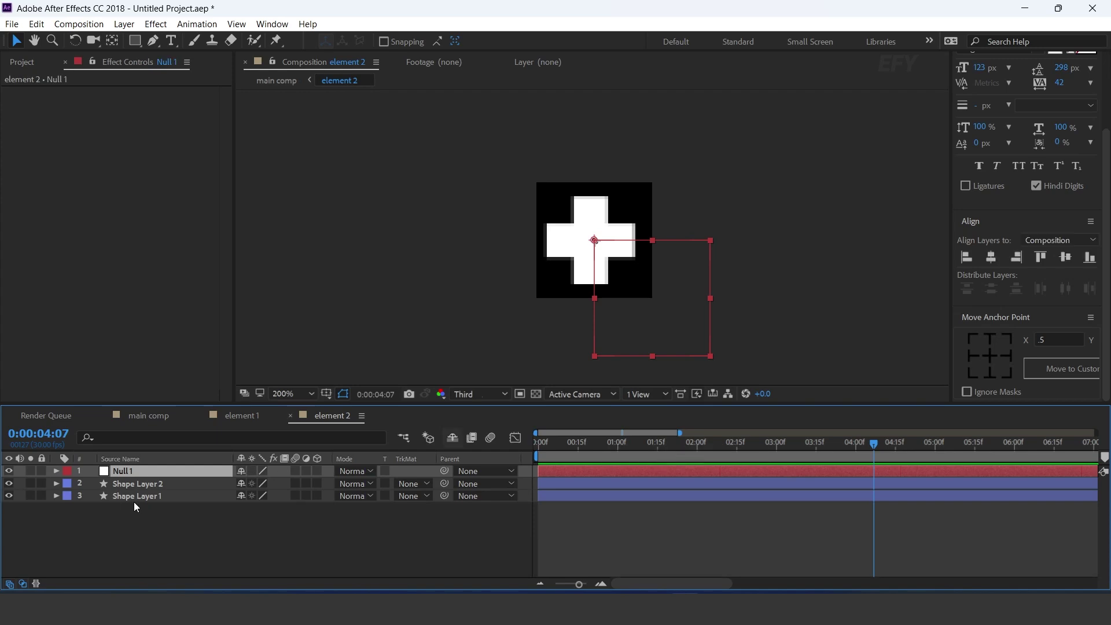
pyautogui.click(155, 488)
pyautogui.keyDown('shift'); pyautogui.click(155, 497); pyautogui.keyUp('shift')
pyautogui.moveTo(161, 484); pyautogui.dragTo(135, 469)
# - Add the expression time*50 to the null's Rotation
pyautogui.click(136, 469)
pyautogui.press('r')
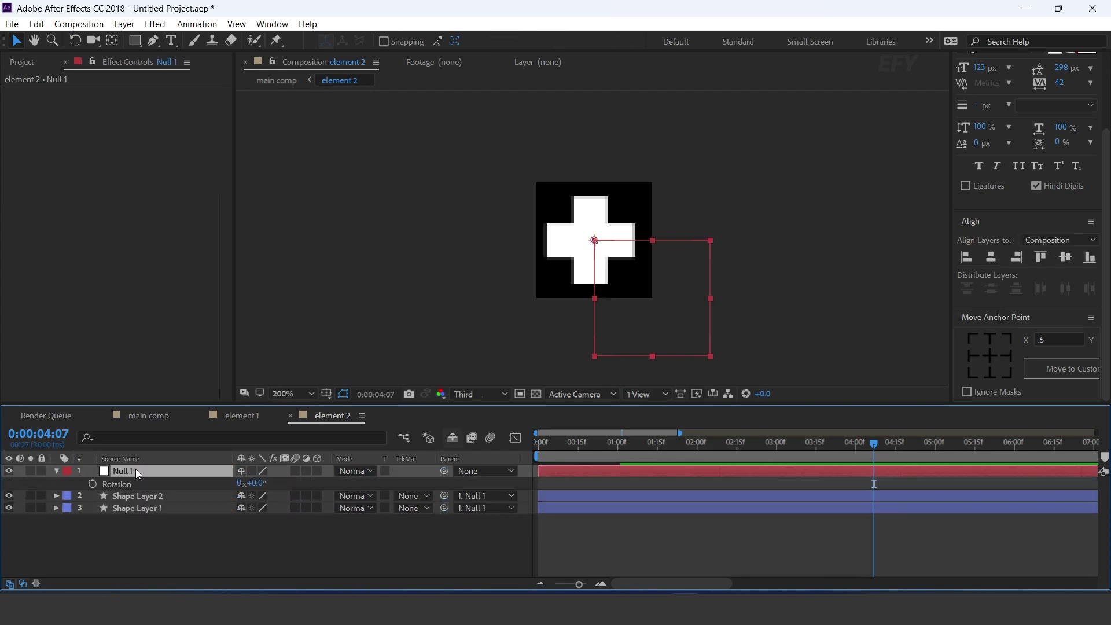
pyautogui.keyDown('alt'); pyautogui.click(94, 485); pyautogui.keyUp('alt')
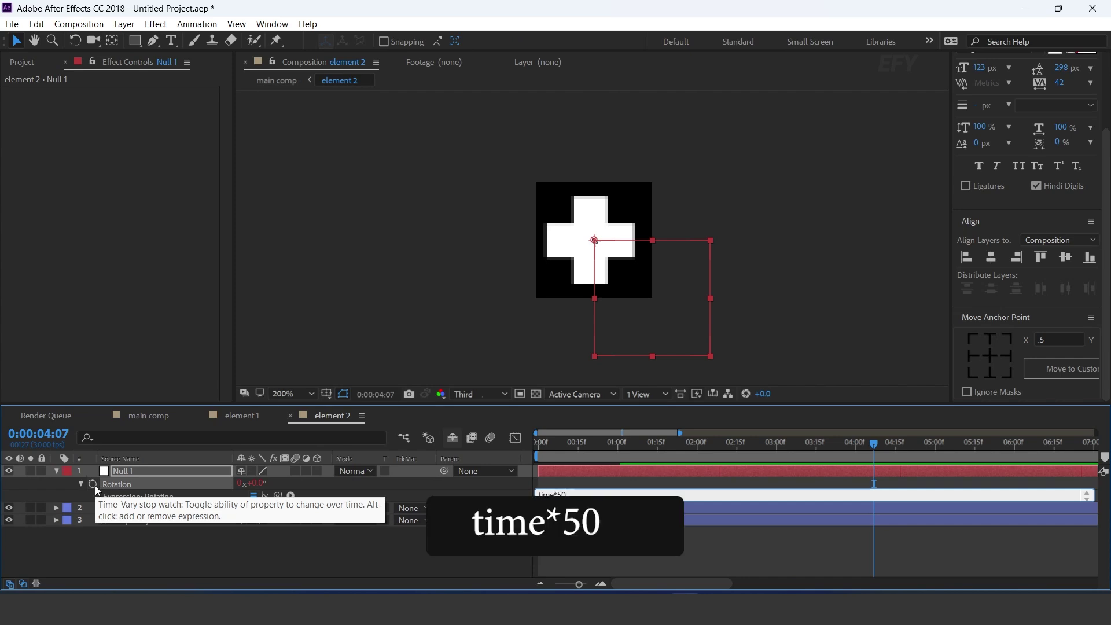
pyautogui.write('time*50')
pyautogui.press('KP_Enter')
pyautogui.click(57, 470)
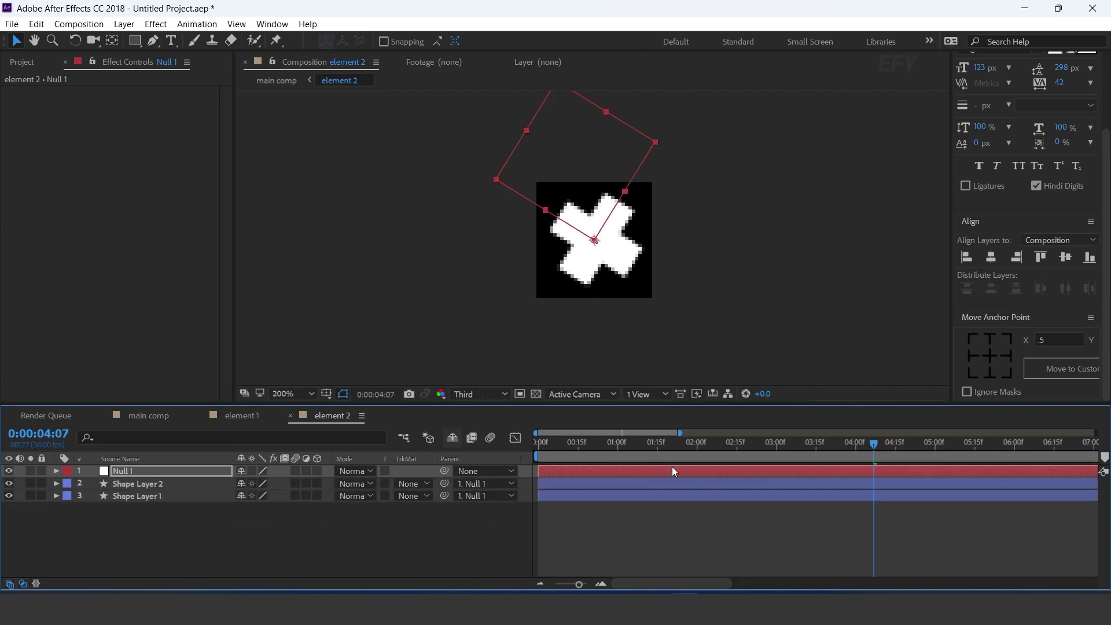
# - Preview the spinning plus in the element 2 composition and then in the main comp
pyautogui.moveTo(613, 444); pyautogui.dragTo(505, 456)
pyautogui.press('space')
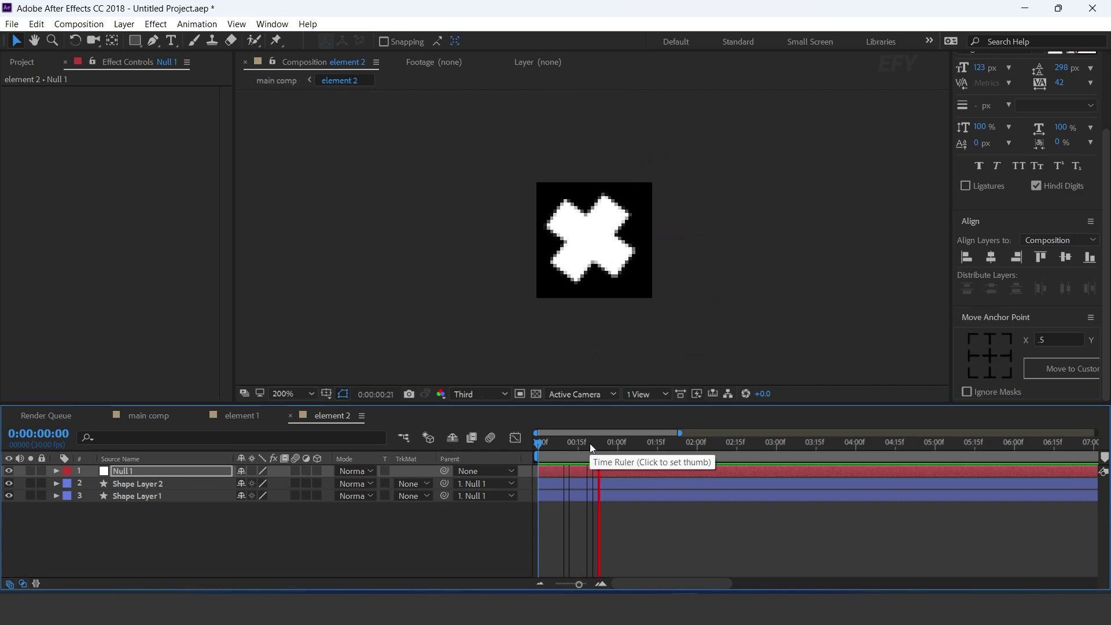
pyautogui.press('space')
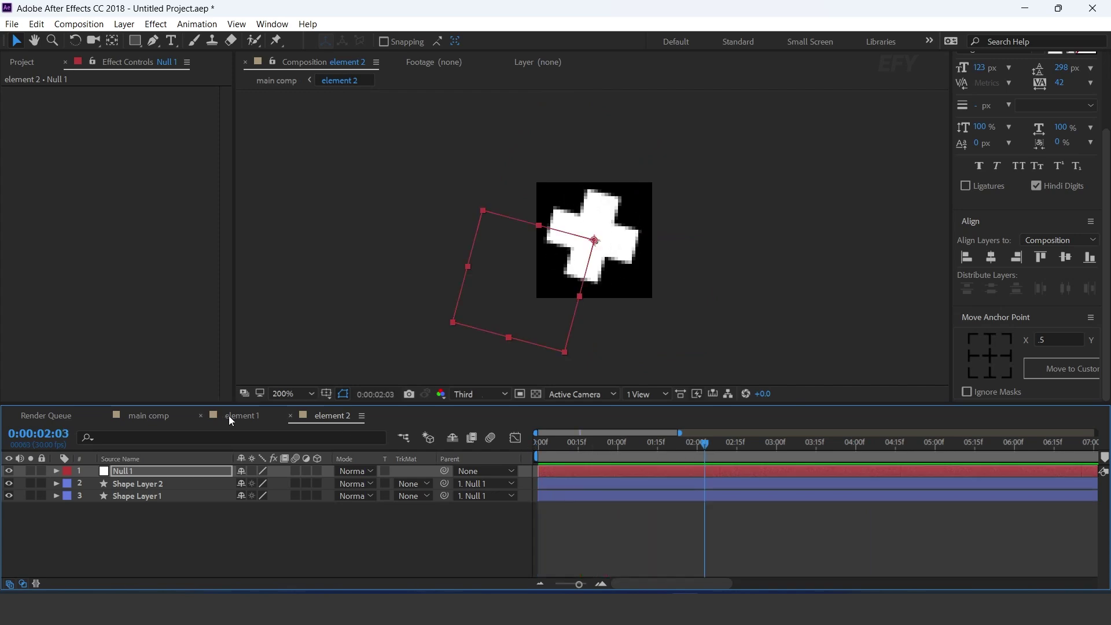
pyautogui.click(155, 419)
pyautogui.click(550, 444)
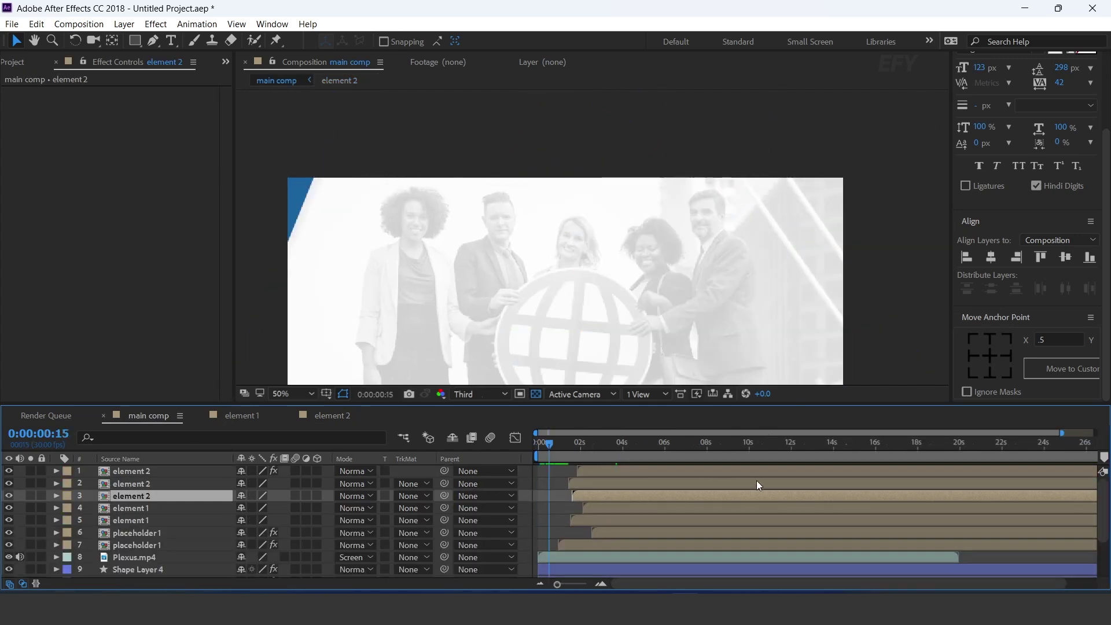
pyautogui.press('space')
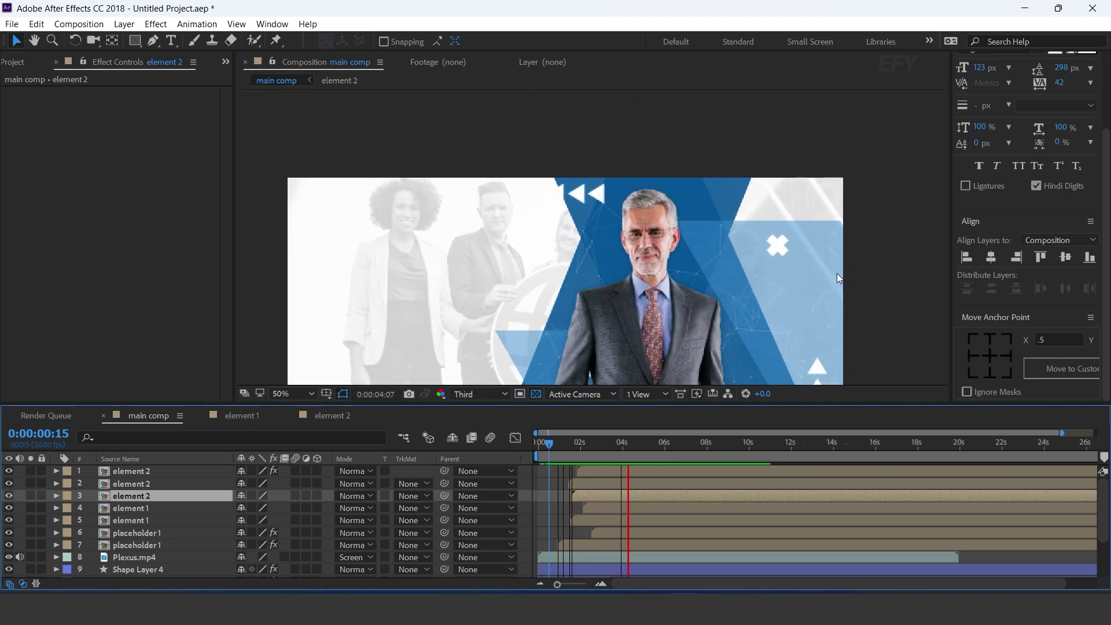
pyautogui.press(',')
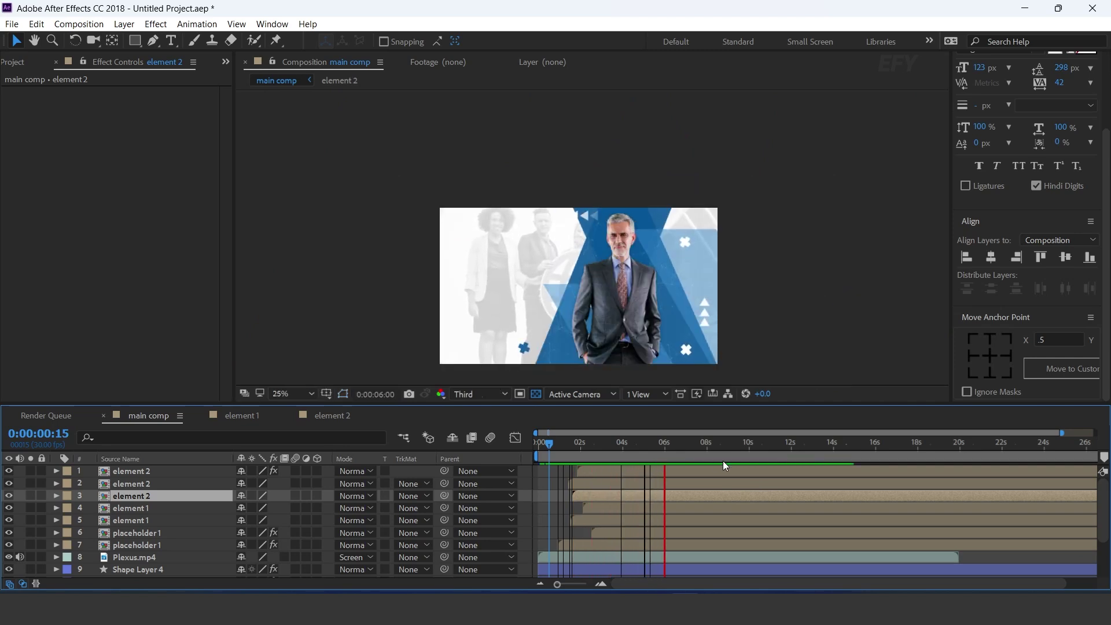
# - Add the text 12155 in blue Bebas Neue at 64 px near the frame's lower left corner
pyautogui.moveTo(704, 444); pyautogui.dragTo(725, 445)
pyautogui.click(171, 40)
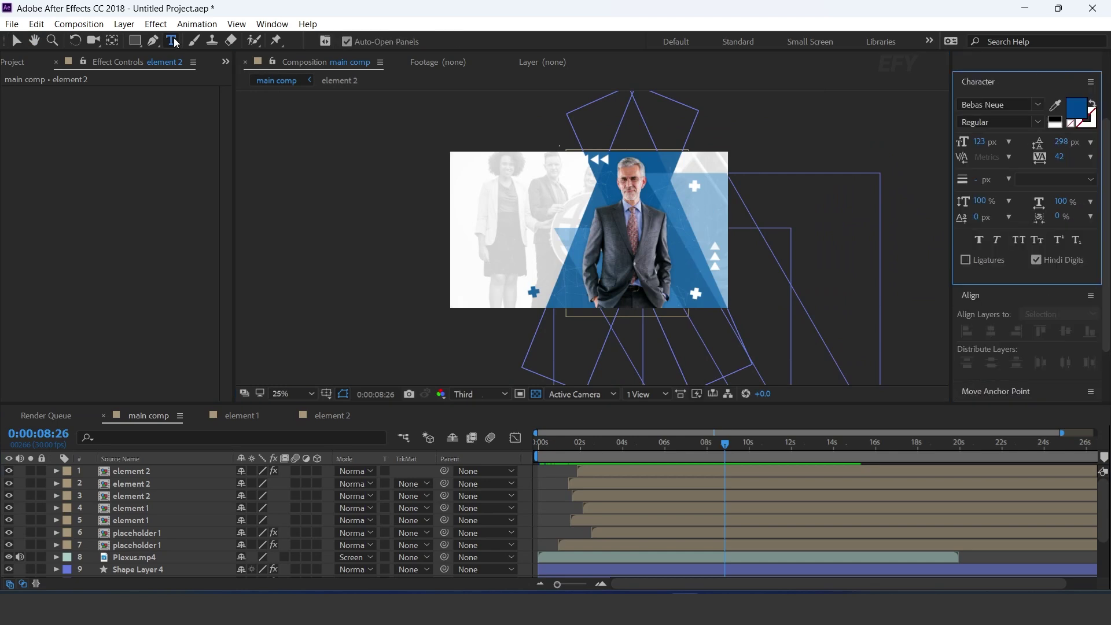
pyautogui.moveTo(470, 326); pyautogui.dragTo(568, 224)
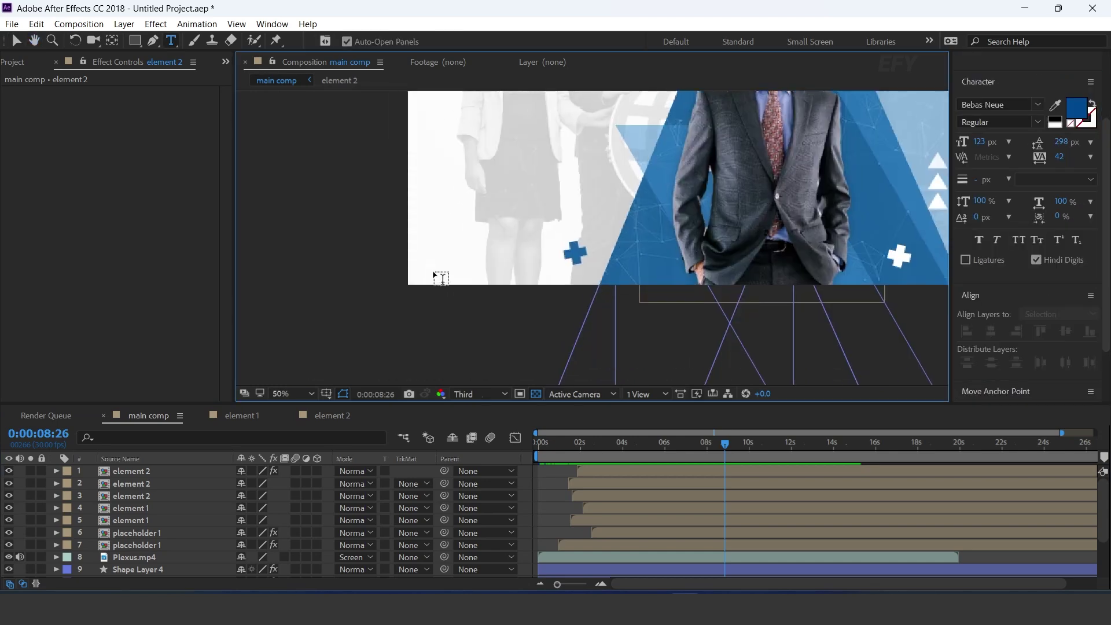
# - Add a Character Offset animator to the 12155 text layer
pyautogui.click(56, 472)
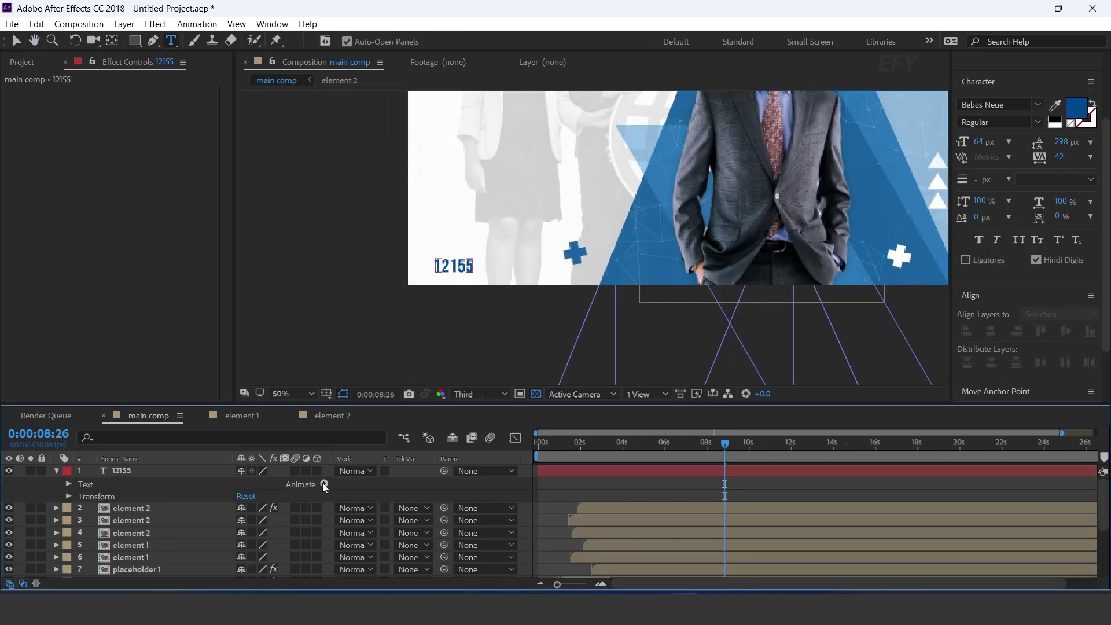
pyautogui.click(324, 485)
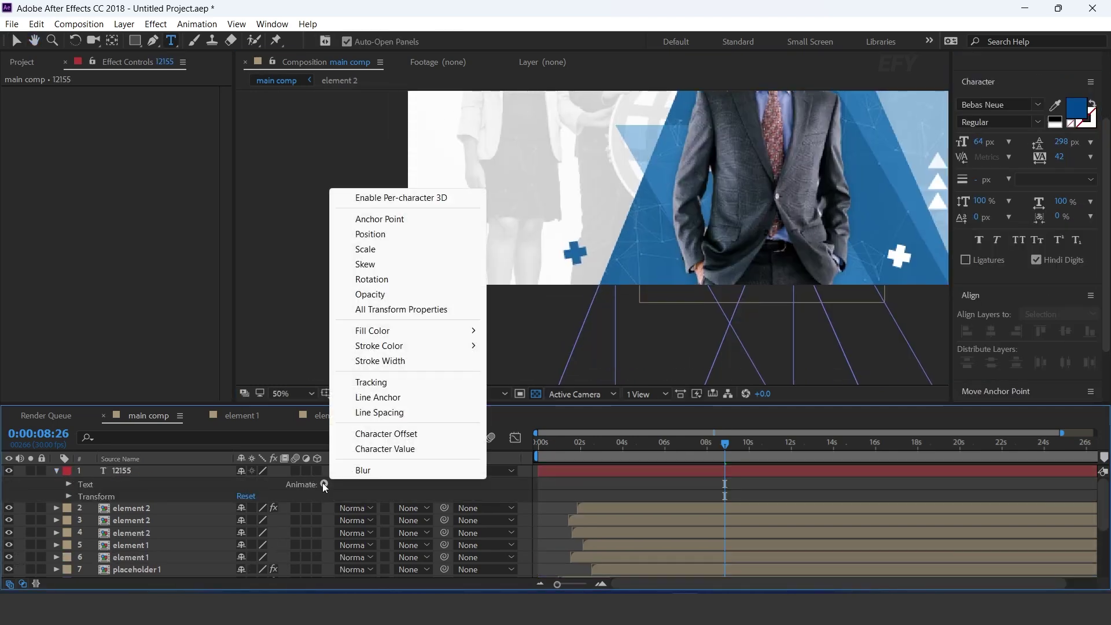
pyautogui.click(393, 433)
pyautogui.scroll(1, 613, 529)
# - Keyframe the 12155 layer's Character Offset at 20 at 0:00:06:03
pyautogui.moveTo(559, 444); pyautogui.dragTo(667, 454)
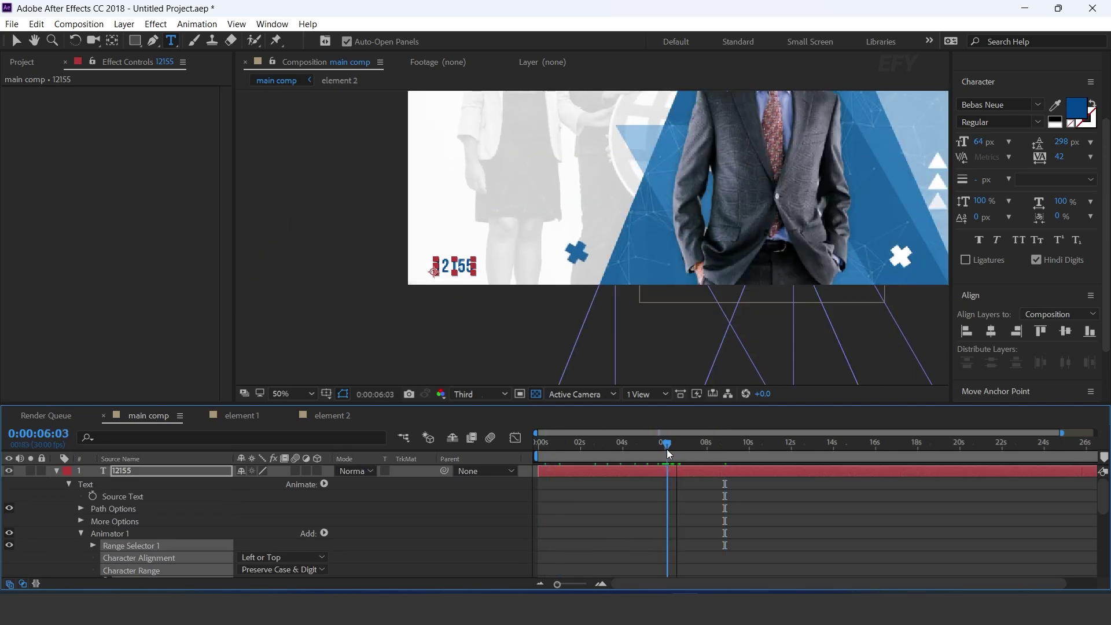
pyautogui.scroll(-3, 575, 504)
pyautogui.click(443, 502)
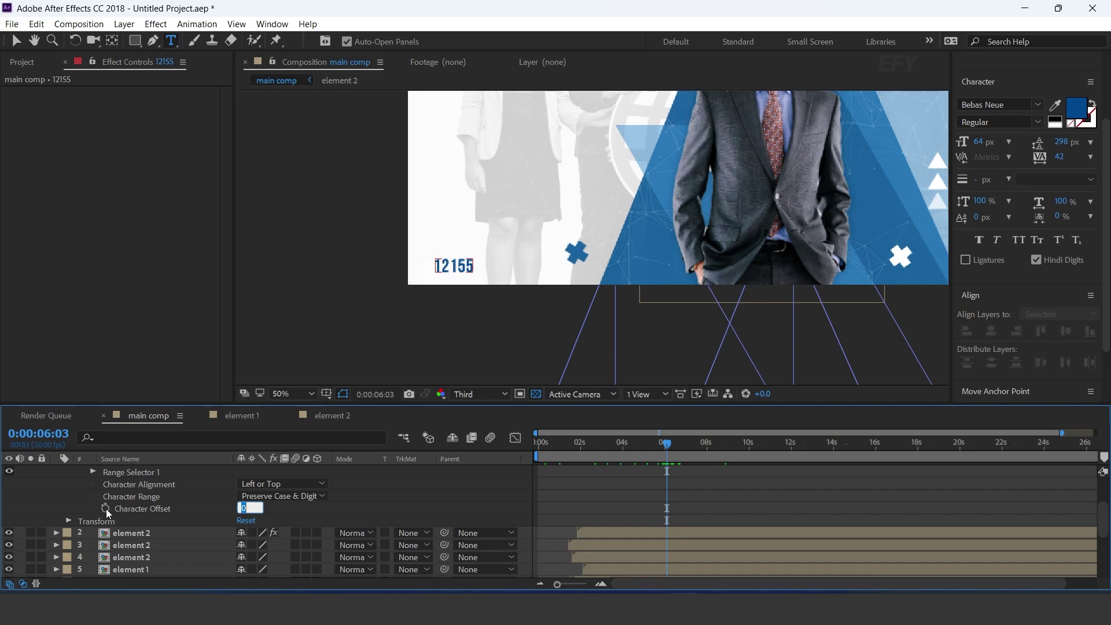
pyautogui.click(105, 509)
pyautogui.click(242, 508)
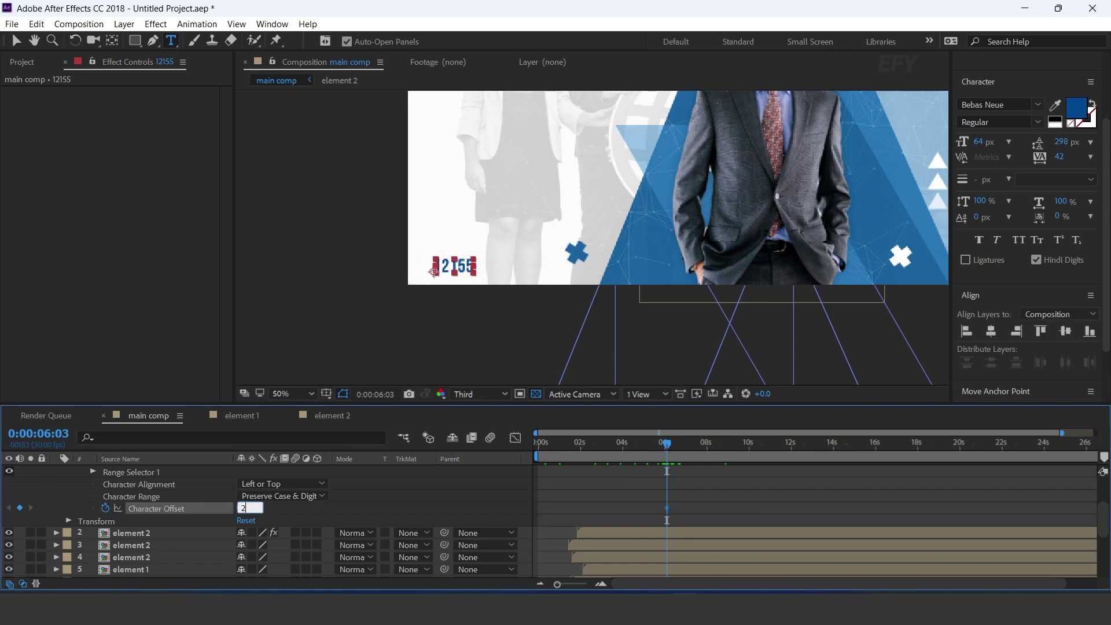
pyautogui.press('Return')
# - Add a Character Offset keyframe of 0 at the start of the composition
pyautogui.press('Home')
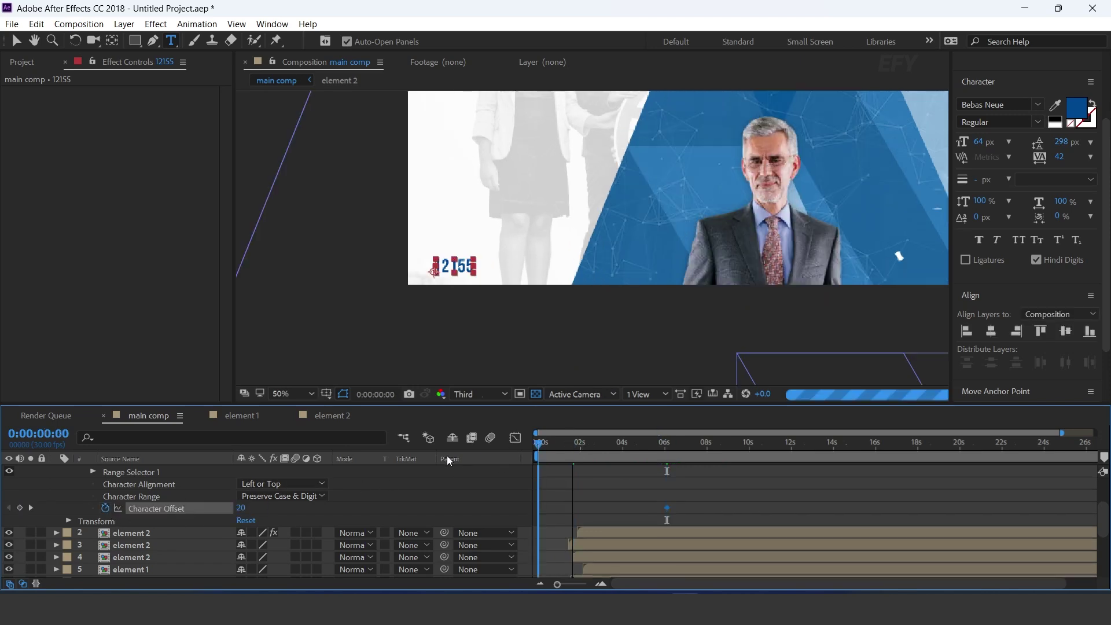
pyautogui.write('0')
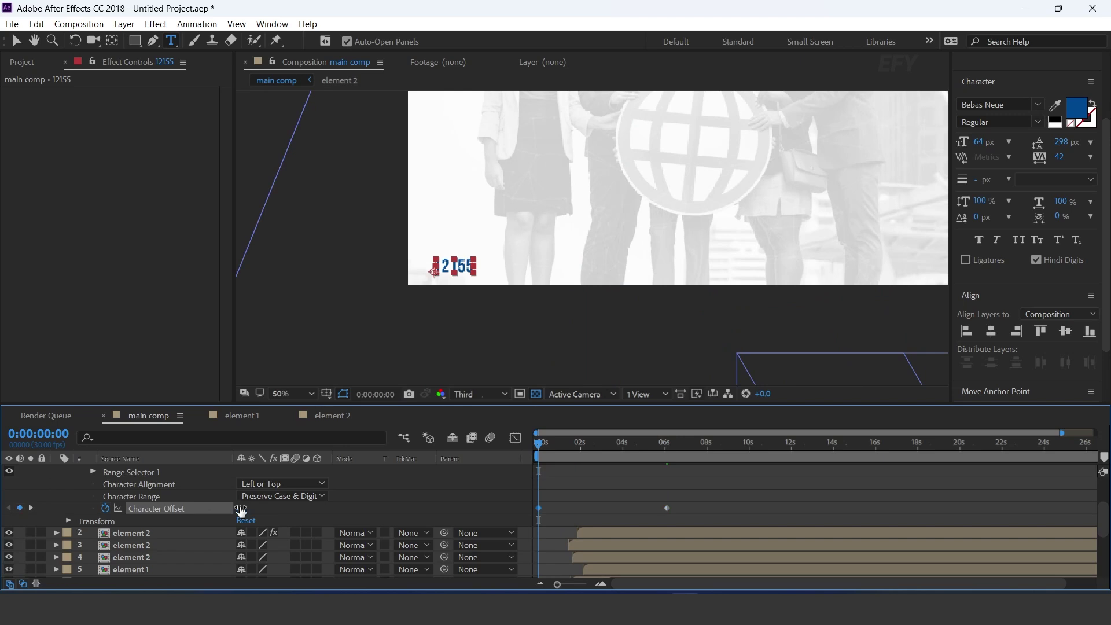
pyautogui.click(627, 493)
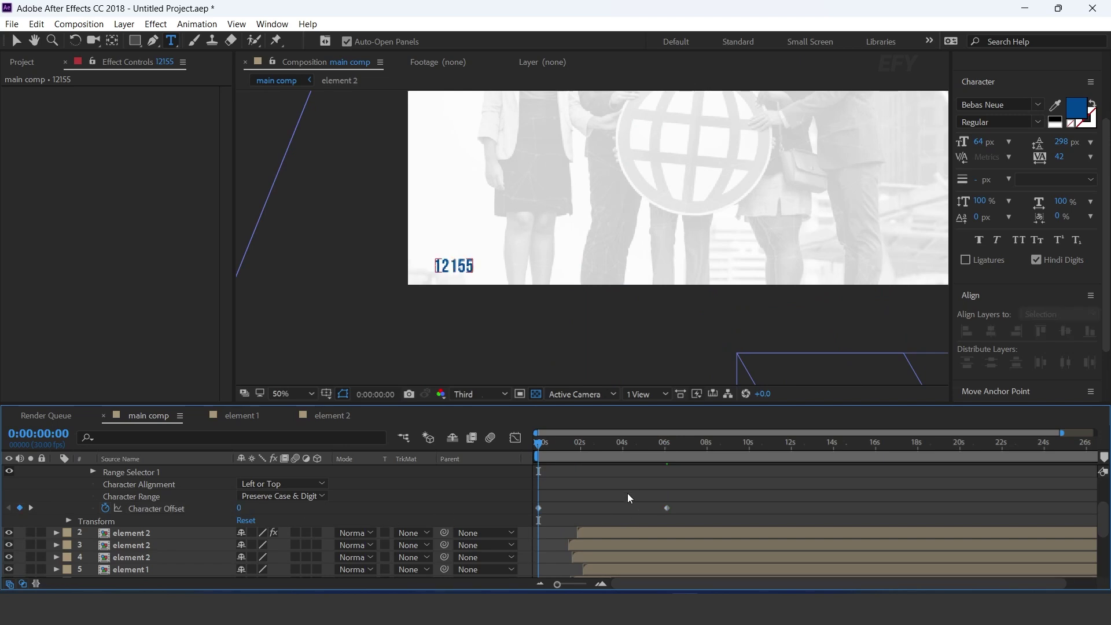
# - Preview the changing number, and shift the 12155 layer to start shortly before 1 second
pyautogui.scroll(3, 627, 493)
pyautogui.press('v')
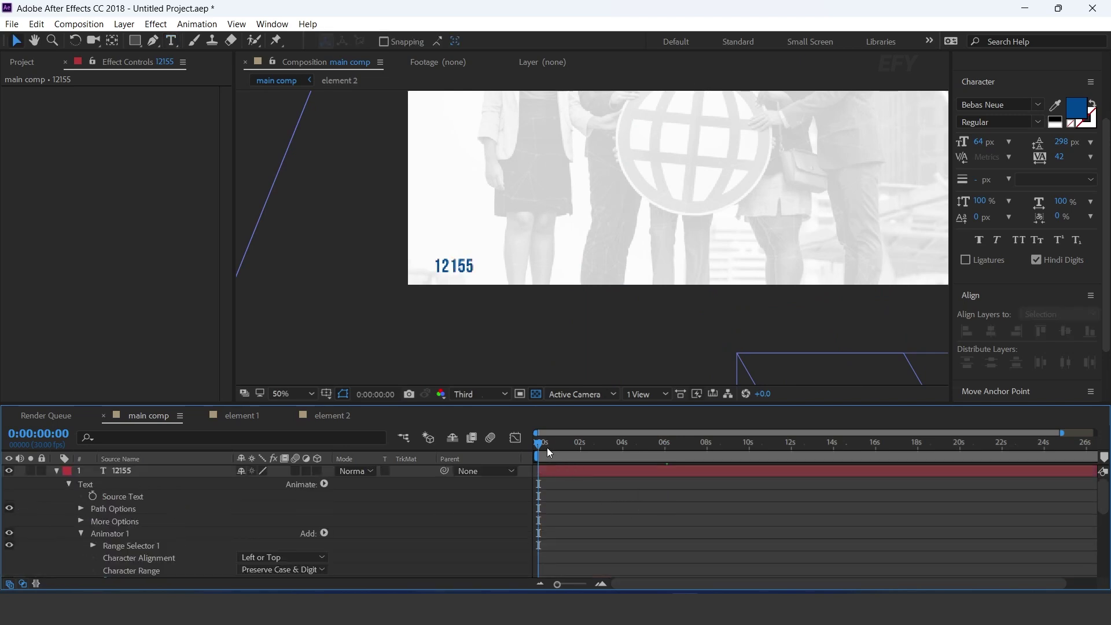
pyautogui.press('space')
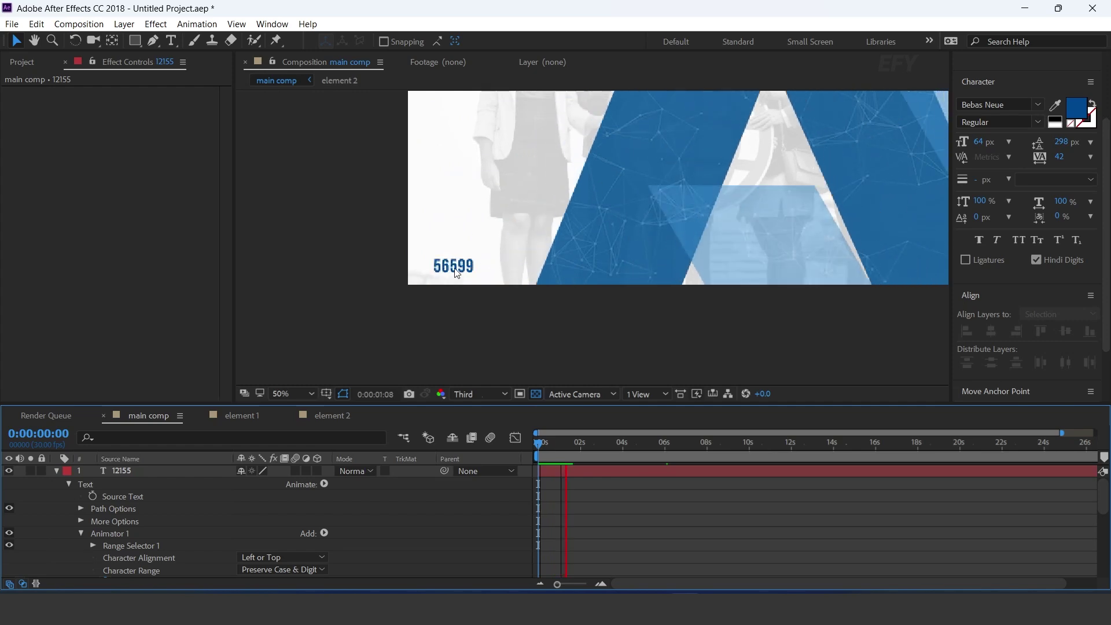
pyautogui.click(56, 470)
pyautogui.press(',')
pyautogui.click(563, 445)
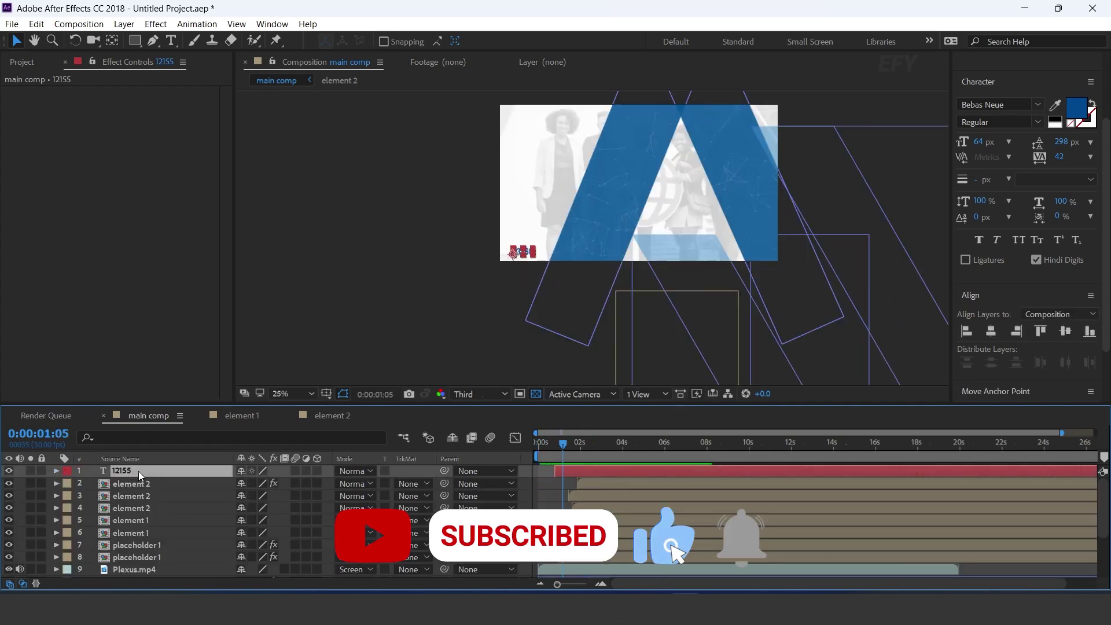
# - Duplicate the 12155 text layer, place the copy near the frame's upper right corner, and preview both numbers
pyautogui.hotkey('ctrl', 'd')
pyautogui.moveTo(561, 442); pyautogui.dragTo(559, 445)
pyautogui.moveTo(526, 263); pyautogui.dragTo(748, 114)
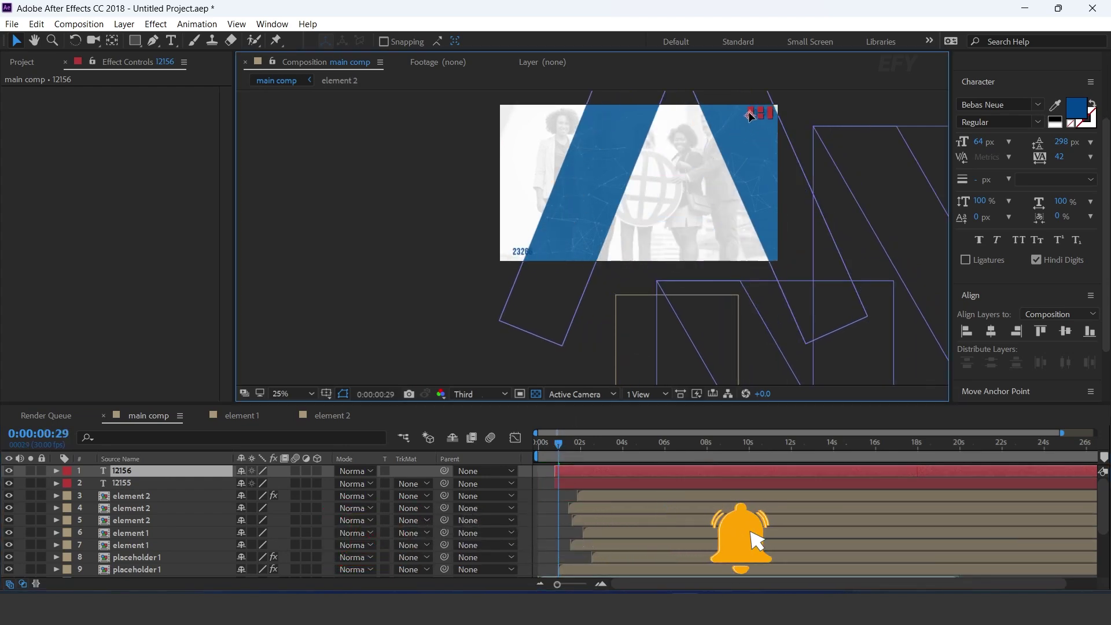
pyautogui.click(559, 480)
pyautogui.moveTo(561, 446); pyautogui.dragTo(586, 444)
pyautogui.press('space')
pyautogui.scroll(3, 802, 133)
pyautogui.press('space')
# - Change the duplicated number's text to 21525
pyautogui.moveTo(724, 176); pyautogui.dragTo(382, 380)
pyautogui.moveTo(834, 144); pyautogui.dragTo(488, 353)
pyautogui.moveTo(735, 209); pyautogui.dragTo(753, 261)
pyautogui.hotkey('ctrl', 't')
pyautogui.doubleClick(600, 210)
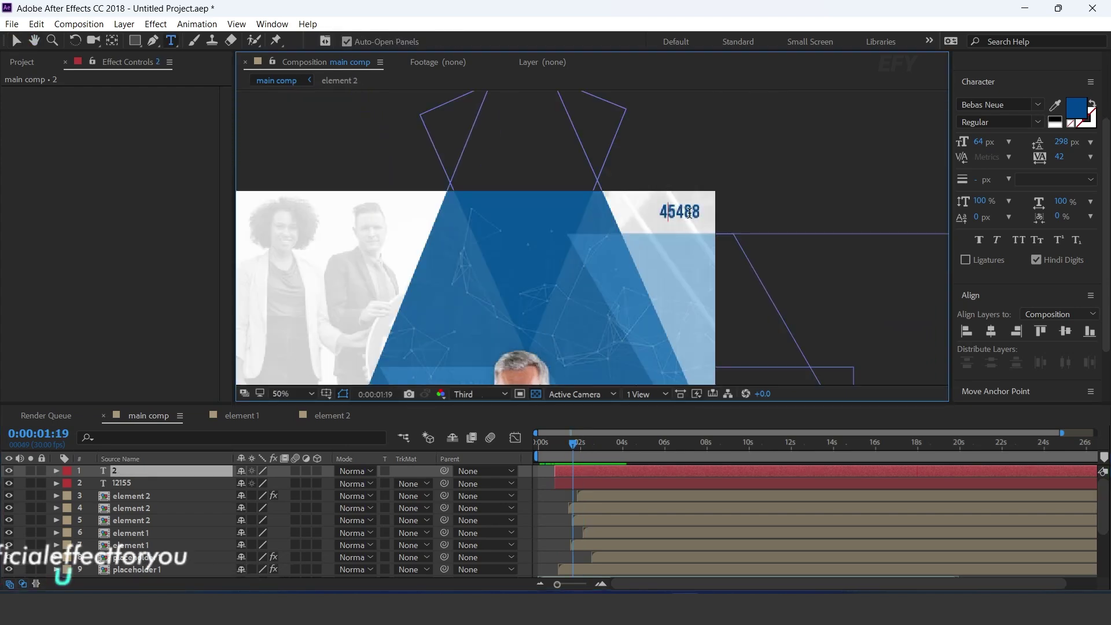
pyautogui.write('485')
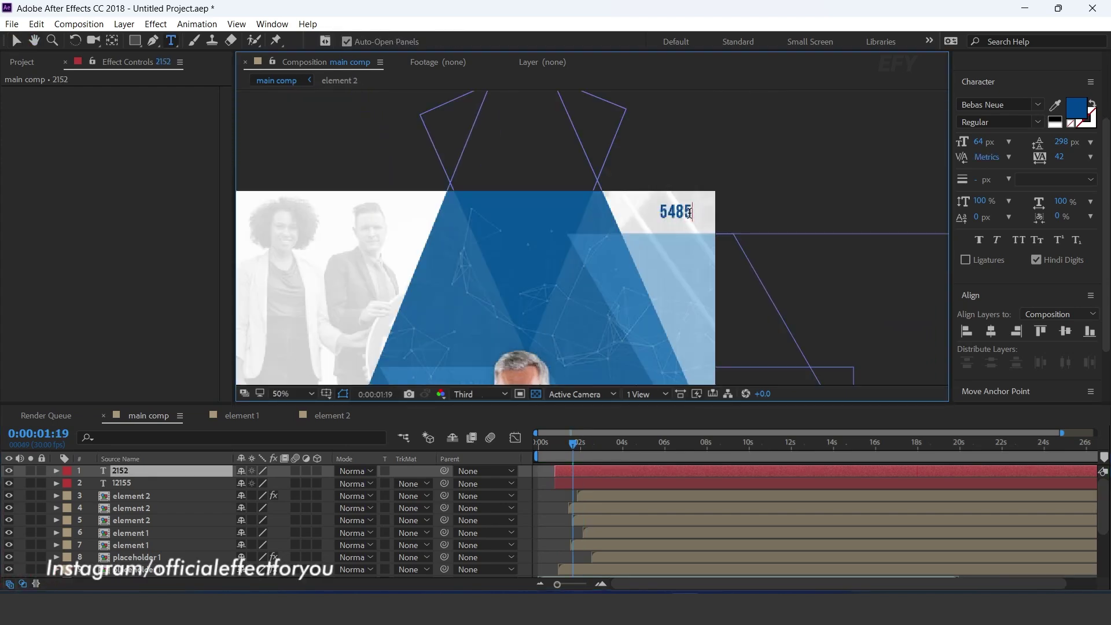
pyautogui.click(17, 42)
pyautogui.click(553, 467)
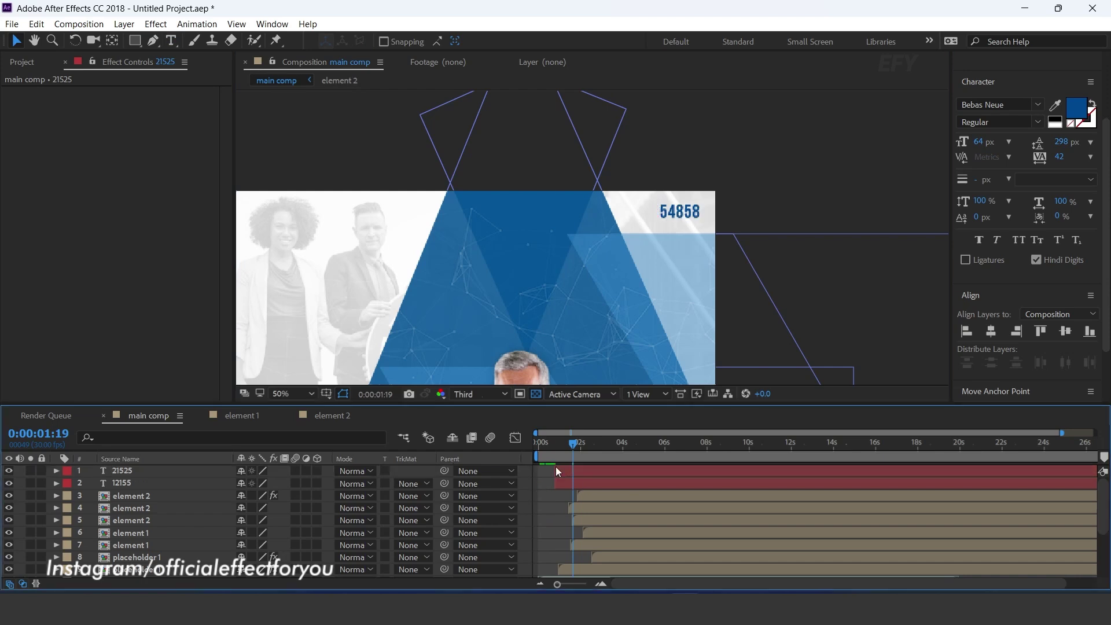
# - Shift the 21525 layer a few frames later than the 12155 layer and preview the animation
pyautogui.press('space')
pyautogui.moveTo(778, 300); pyautogui.dragTo(837, 162)
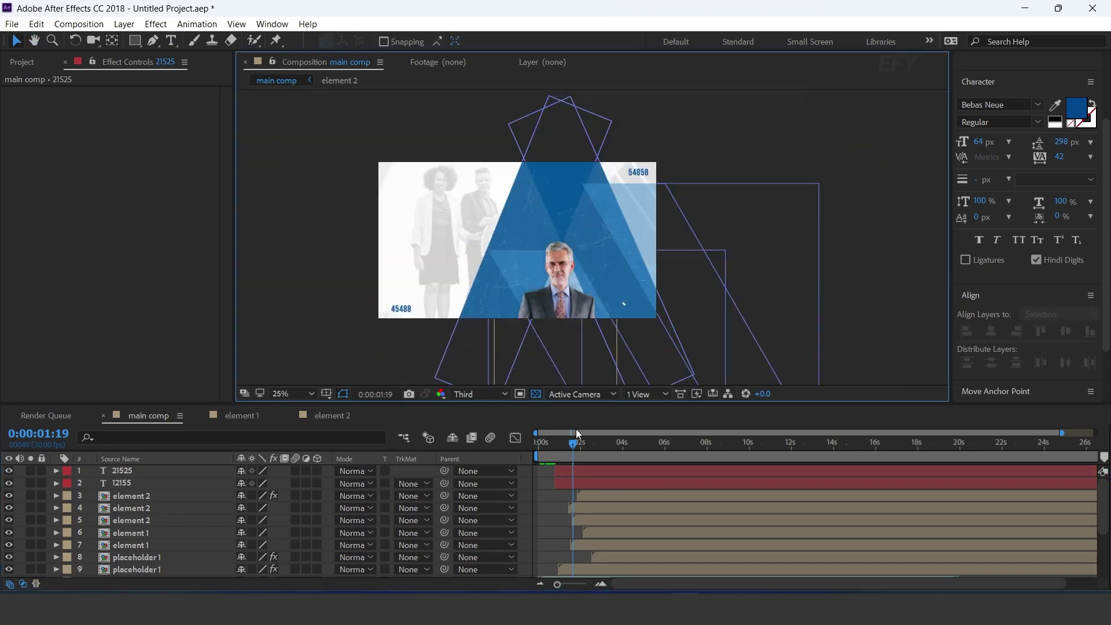
pyautogui.click(557, 444)
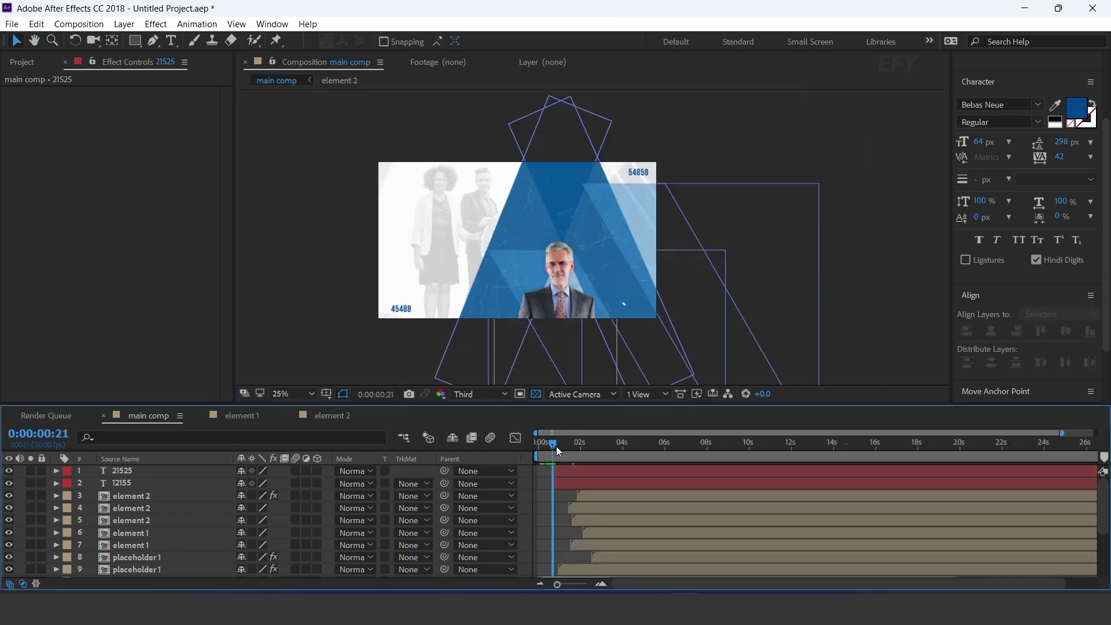
pyautogui.click(594, 470)
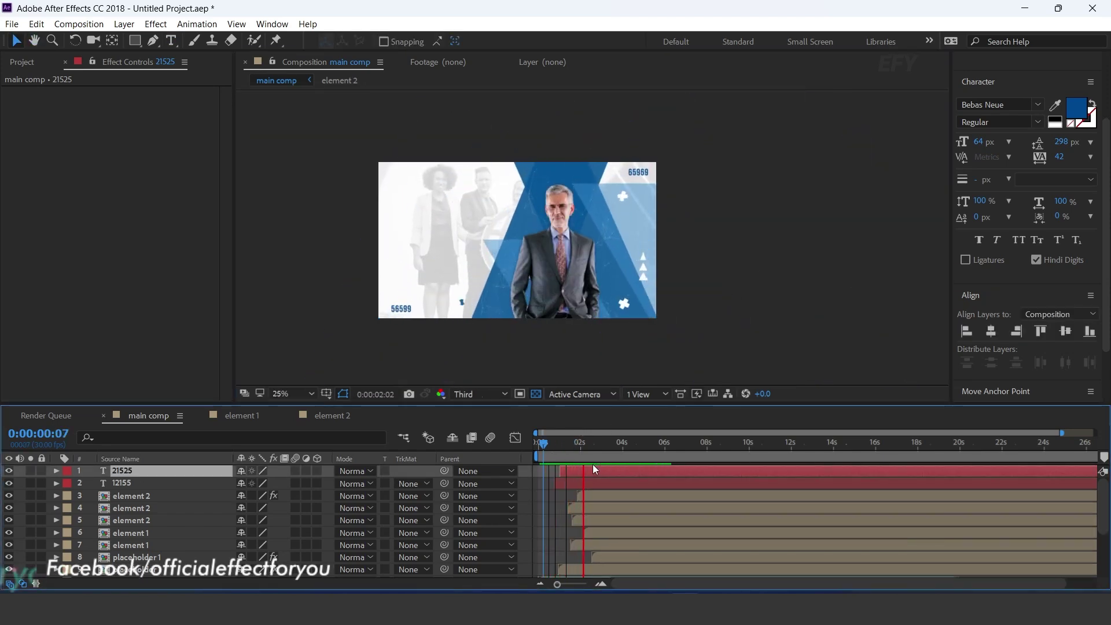
pyautogui.moveTo(619, 445); pyautogui.dragTo(693, 444)
pyautogui.click(798, 112)
pyautogui.moveTo(781, 155); pyautogui.dragTo(811, 172)
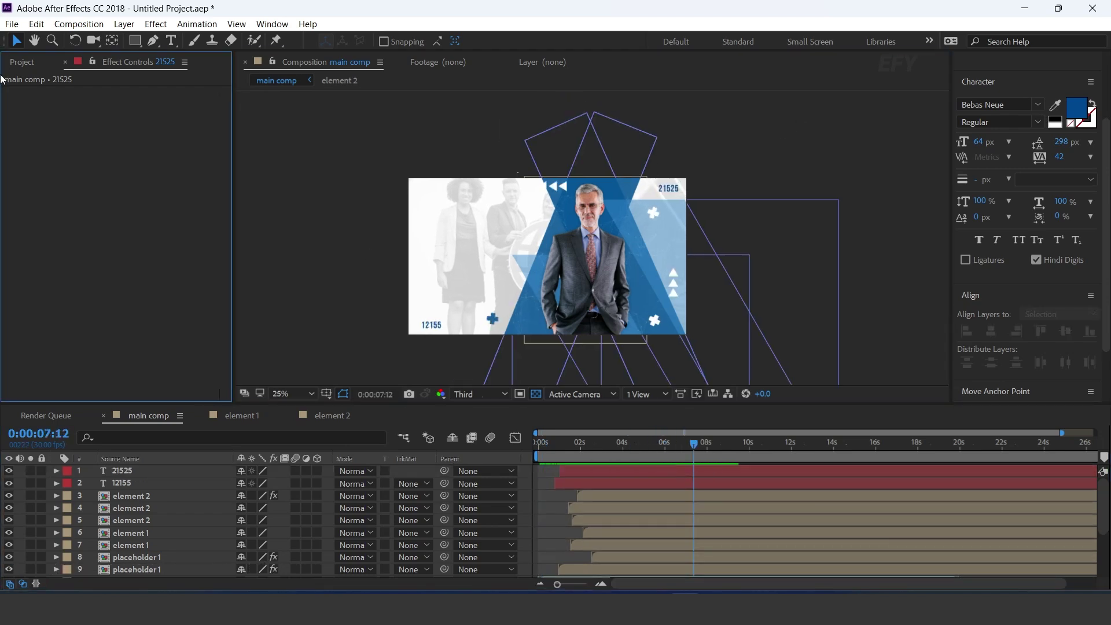
# - Create a 1920 × 1080 composition named main text 1 and add the white text New Project in Bebas Neue at 361 px
pyautogui.click(21, 62)
pyautogui.click(92, 338)
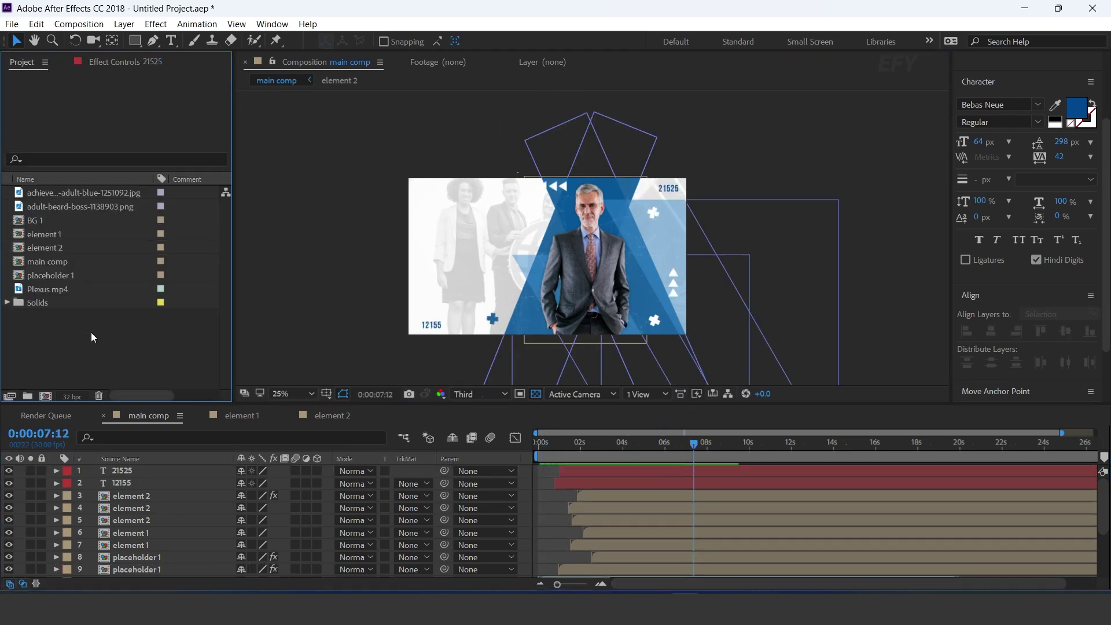
pyautogui.click(46, 397)
pyautogui.write('1920')
pyautogui.press('Tab')
pyautogui.write('1080')
pyautogui.click(606, 215)
pyautogui.press('BackSpace')
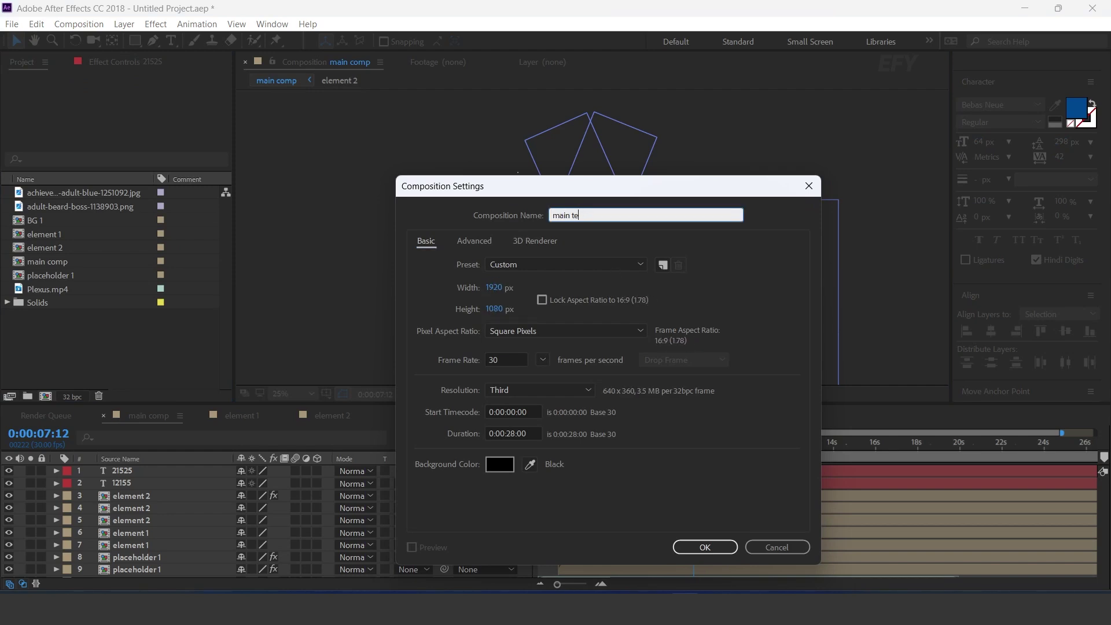
pyautogui.write('main text 1')
pyautogui.press('Return')
pyautogui.click(171, 40)
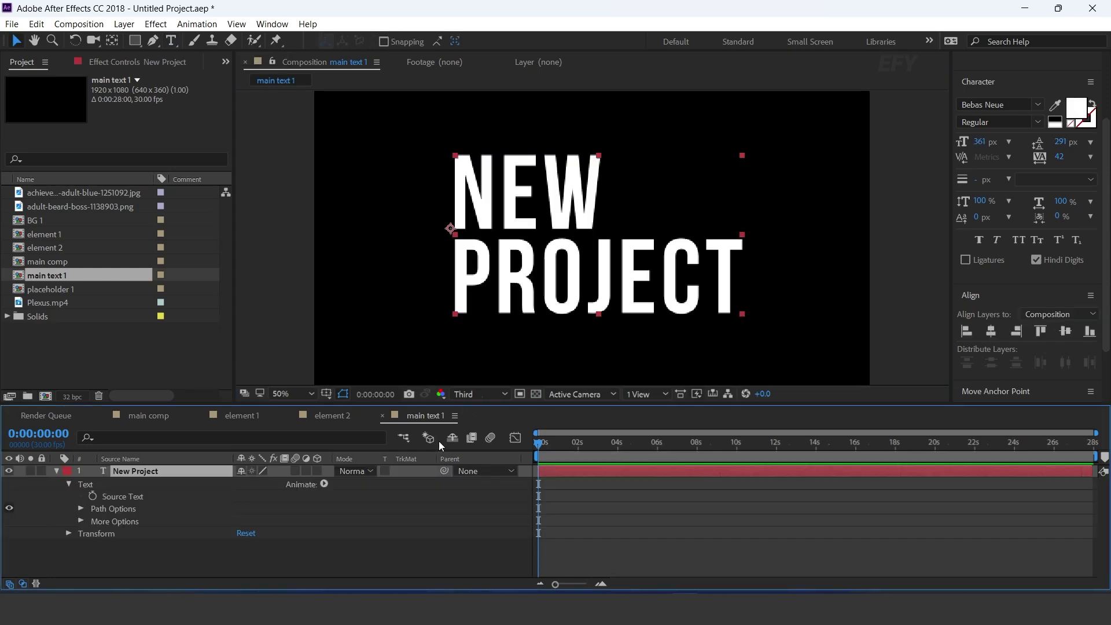
# - Add Position, Scale and Blur animation properties to the New Project text layer
pyautogui.click(324, 485)
pyautogui.click(324, 485)
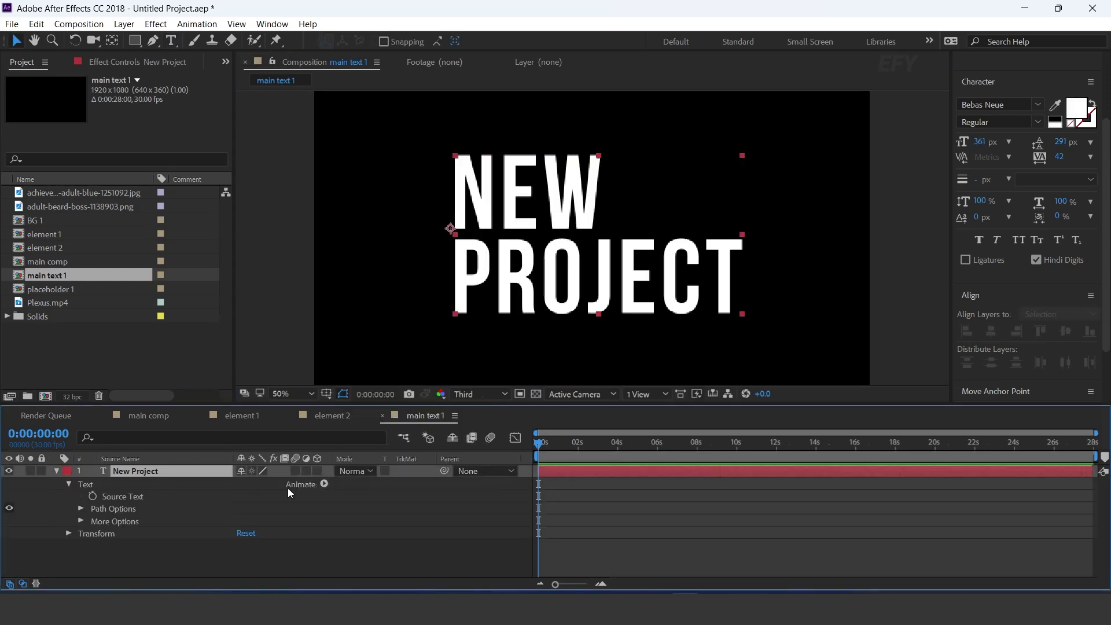
pyautogui.click(324, 485)
pyautogui.click(385, 235)
pyautogui.click(325, 485)
pyautogui.click(366, 250)
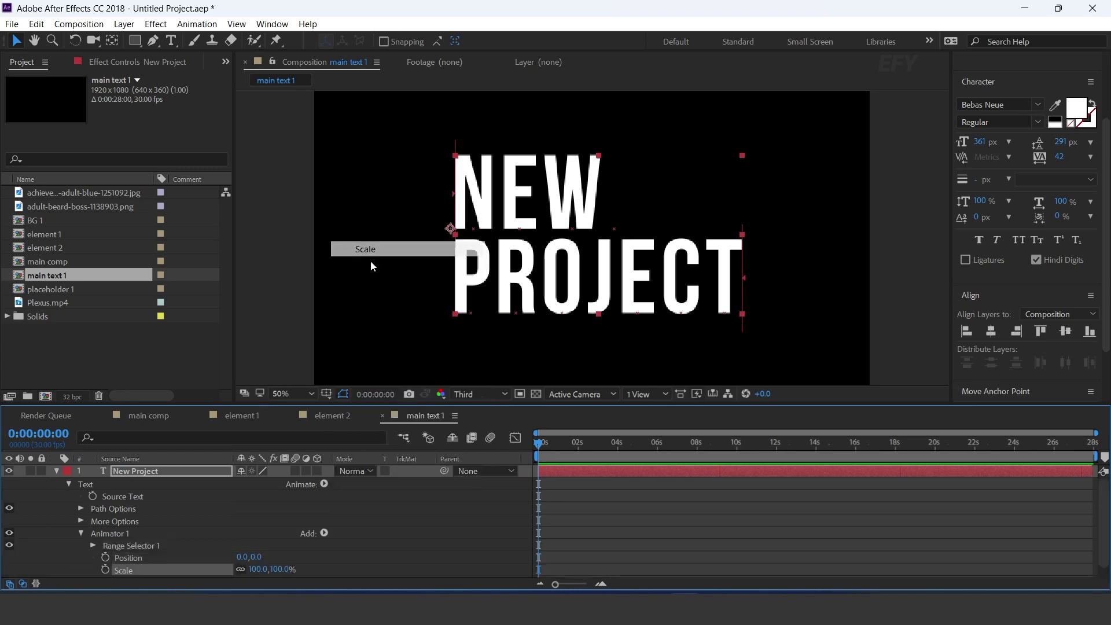
pyautogui.click(325, 485)
pyautogui.click(382, 470)
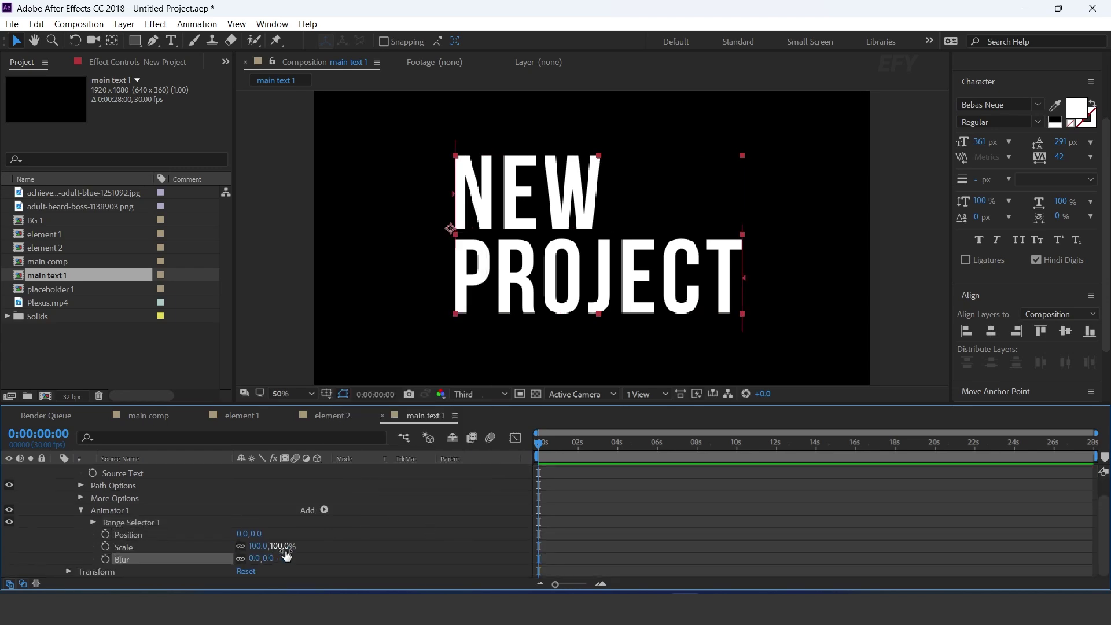
# - Set the text animator's Position to -200, 0, its unlinked Scale to 0, 100% and its Blur to 50, 50
pyautogui.click(241, 534)
pyautogui.write('-2')
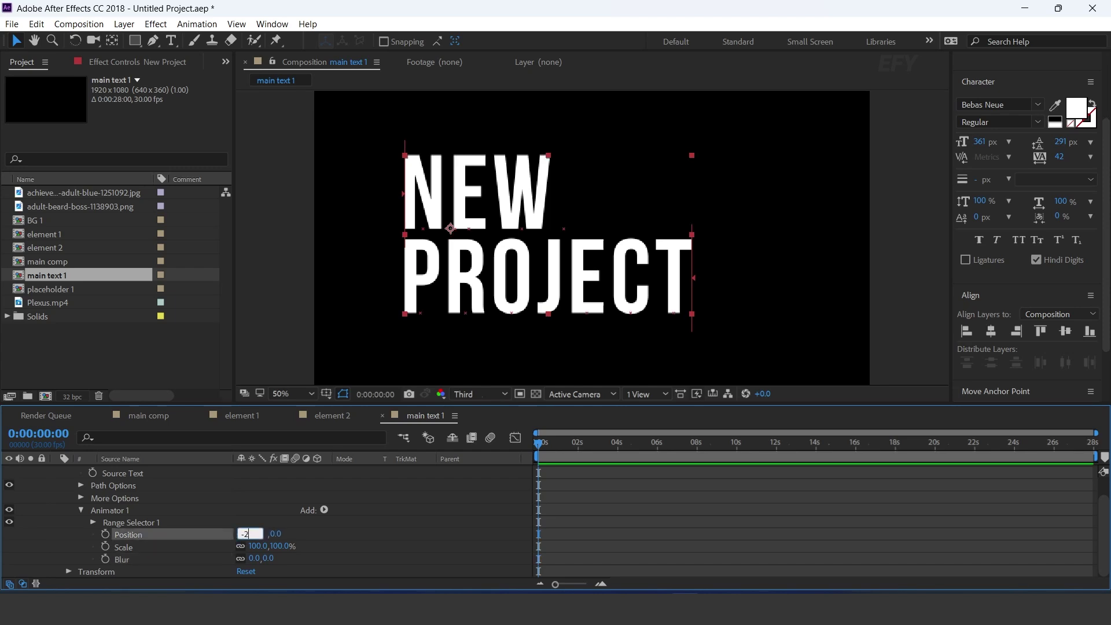
pyautogui.press('Return')
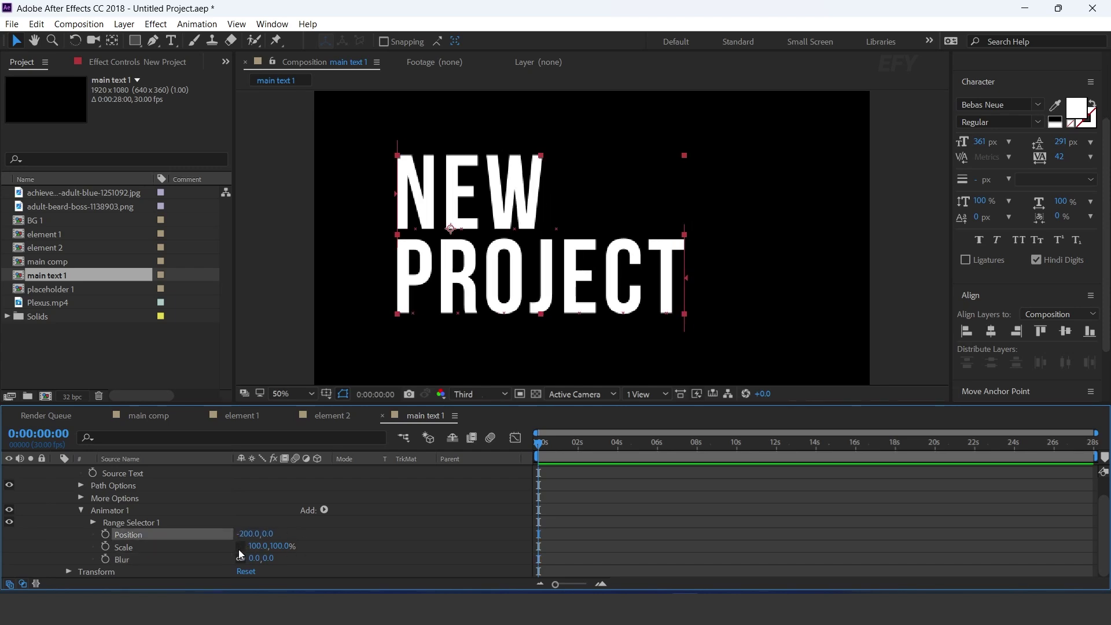
pyautogui.click(255, 547)
pyautogui.write('0')
pyautogui.press('Return')
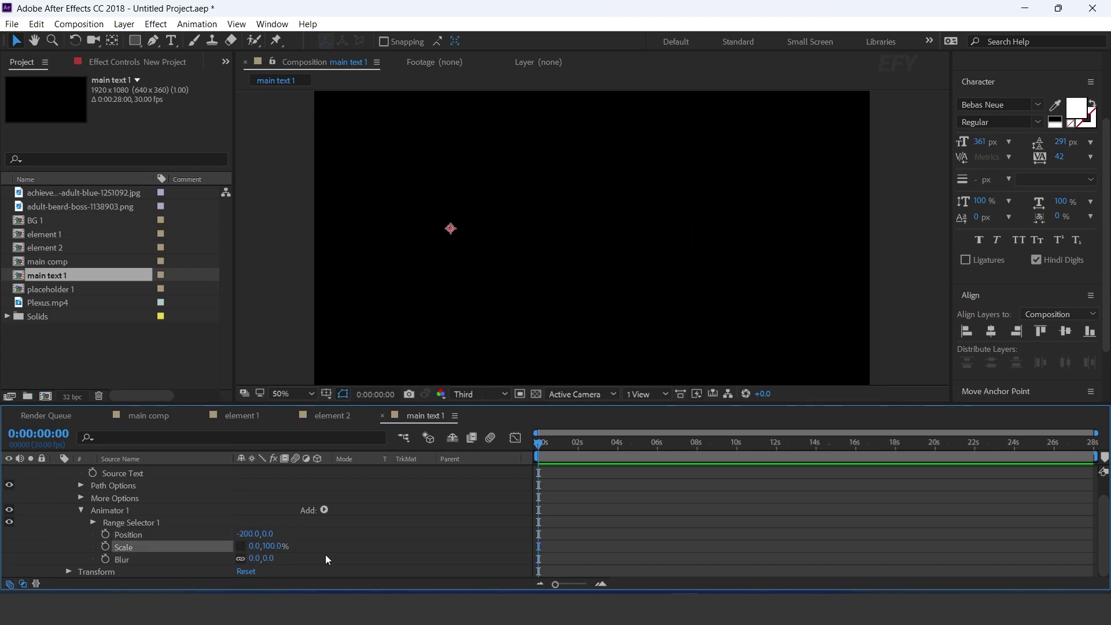
pyautogui.write('50')
pyautogui.press('Return')
# - In Range Selector 1's advanced options, set Shape to Ramp Up, Randomize Order to On and Ease Low to 50%
pyautogui.click(130, 523)
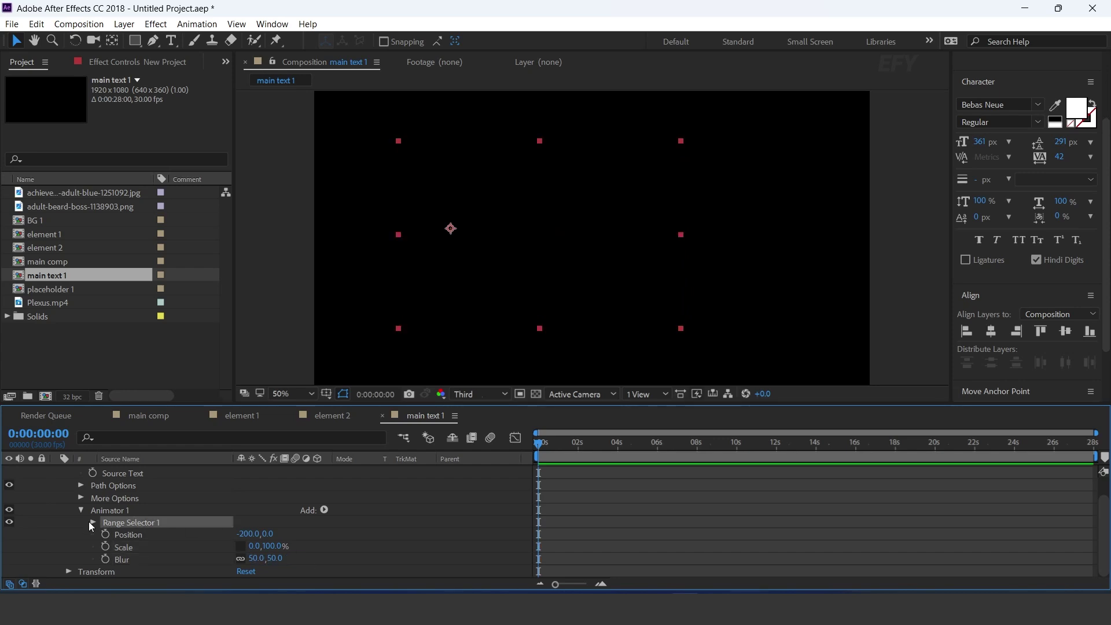
pyautogui.click(93, 522)
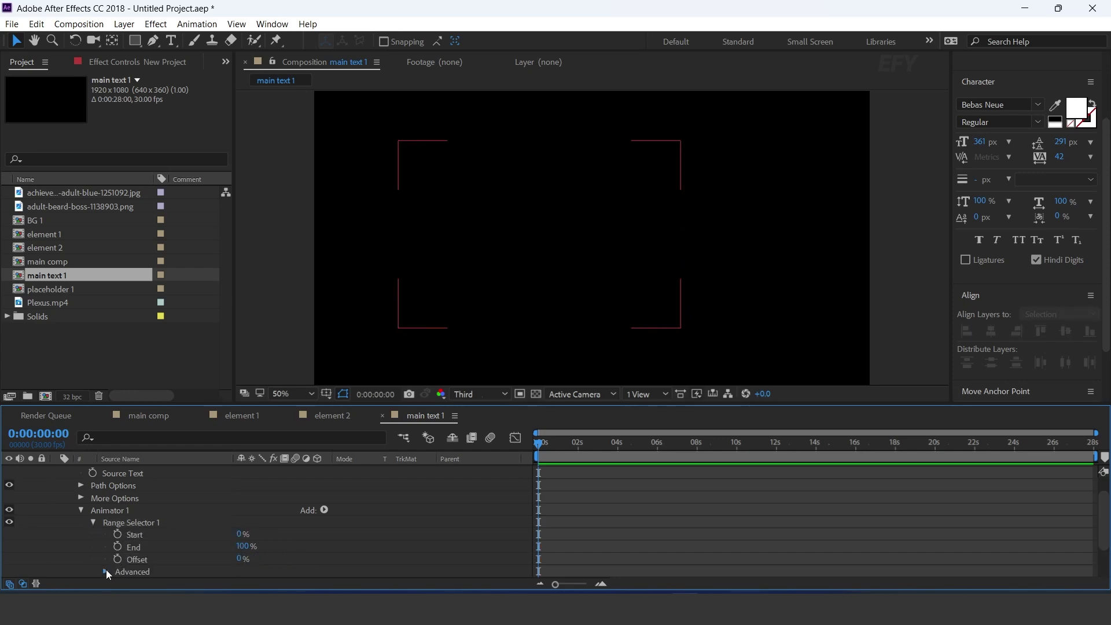
pyautogui.click(106, 571)
pyautogui.scroll(-4, 429, 499)
pyautogui.scroll(2, 429, 499)
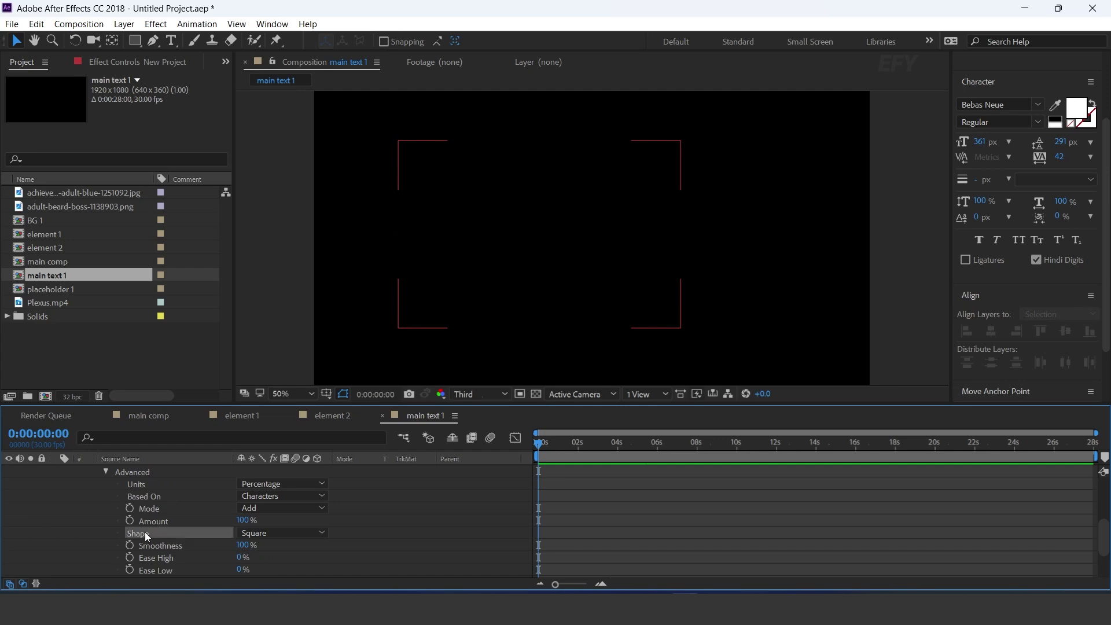
pyautogui.click(280, 532)
pyautogui.click(284, 457)
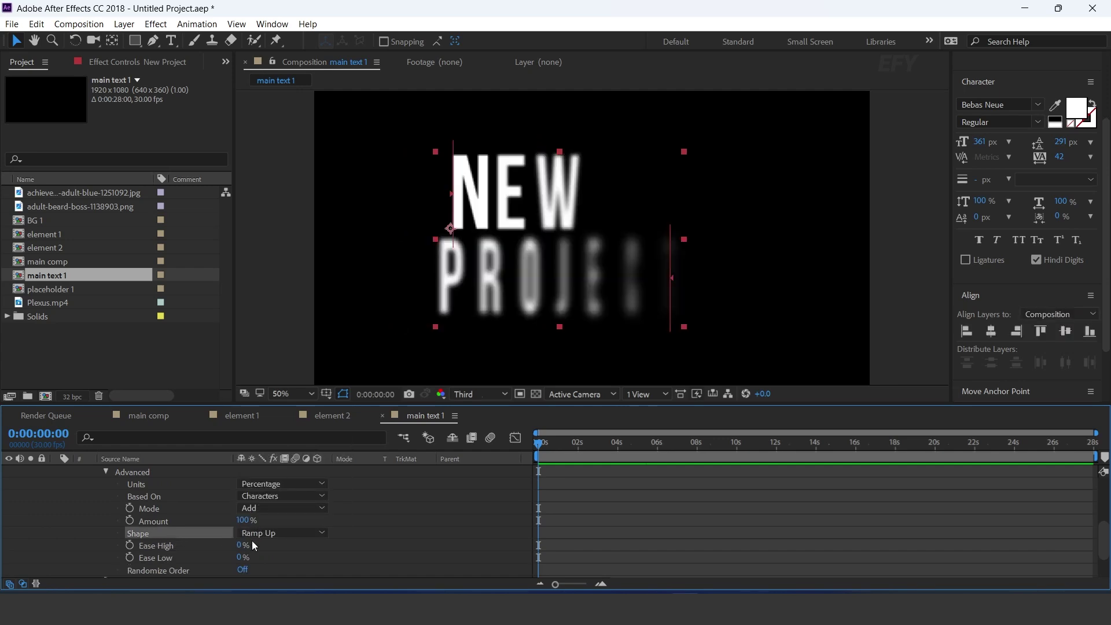
pyautogui.click(242, 572)
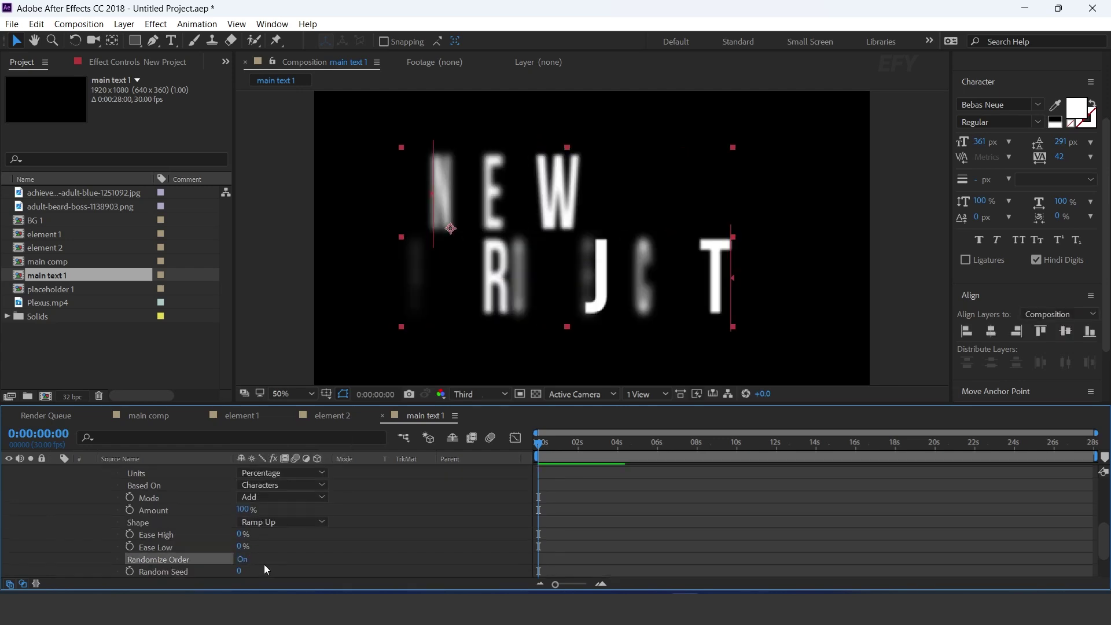
pyautogui.write('50')
pyautogui.press('Return')
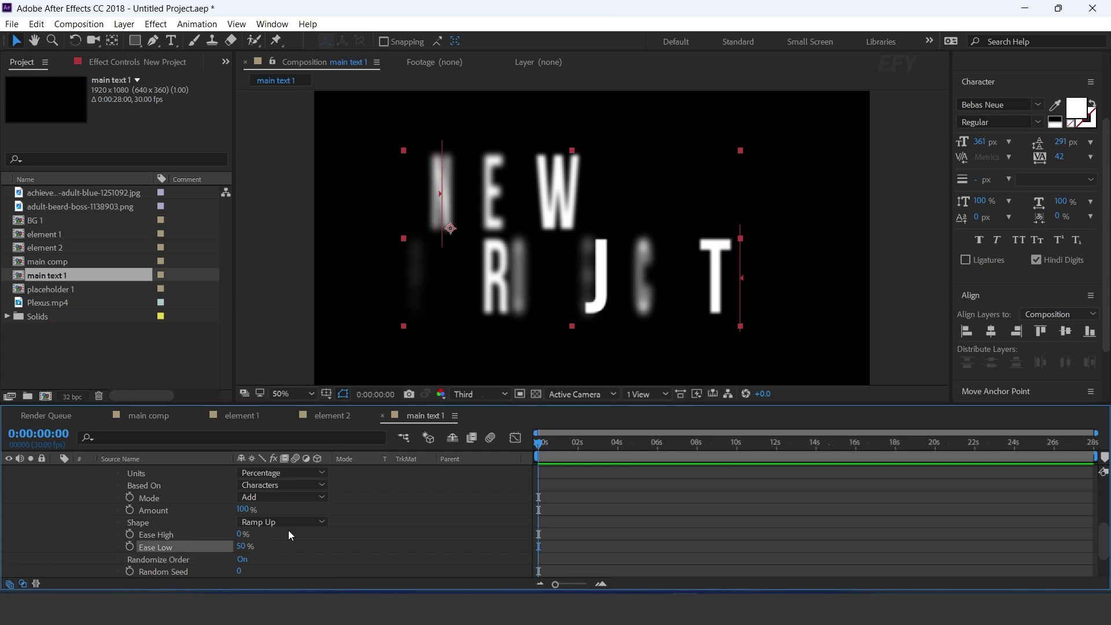
# - Keyframe Range Selector 1's Offset from -100% at the start to a higher value at 0:00:03:14, and return to the start
pyautogui.scroll(1, 429, 547)
pyautogui.scroll(2, 429, 538)
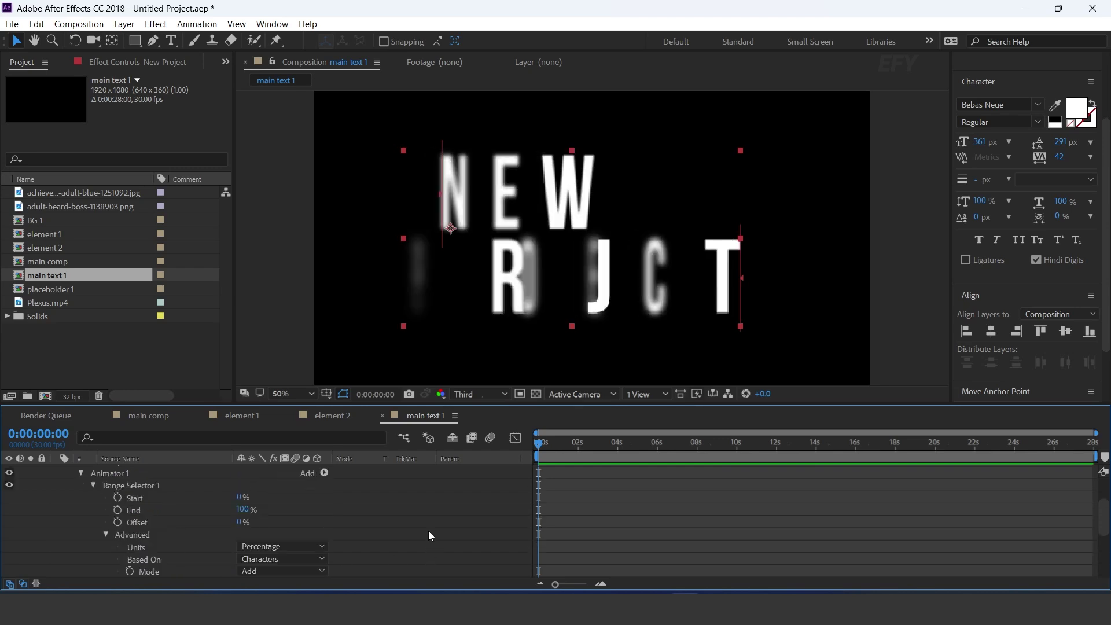
pyautogui.moveTo(588, 450); pyautogui.dragTo(521, 455)
pyautogui.click(117, 523)
pyautogui.moveTo(242, 523); pyautogui.dragTo(99, 523)
pyautogui.moveTo(542, 448); pyautogui.dragTo(608, 447)
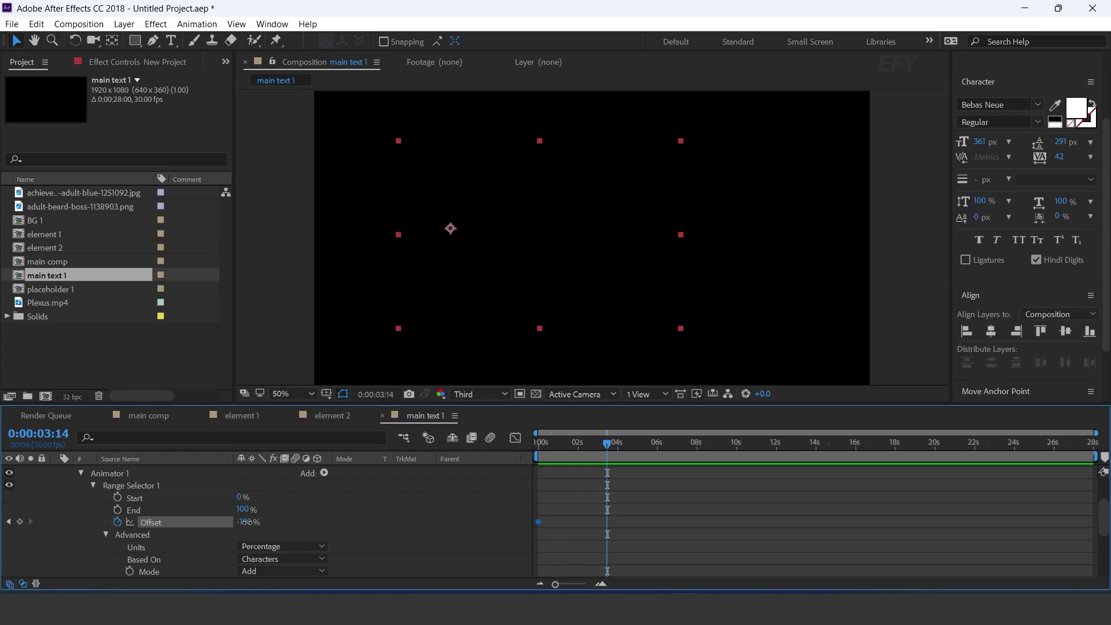
pyautogui.moveTo(246, 522); pyautogui.dragTo(598, 523)
pyautogui.moveTo(560, 442); pyautogui.dragTo(520, 445)
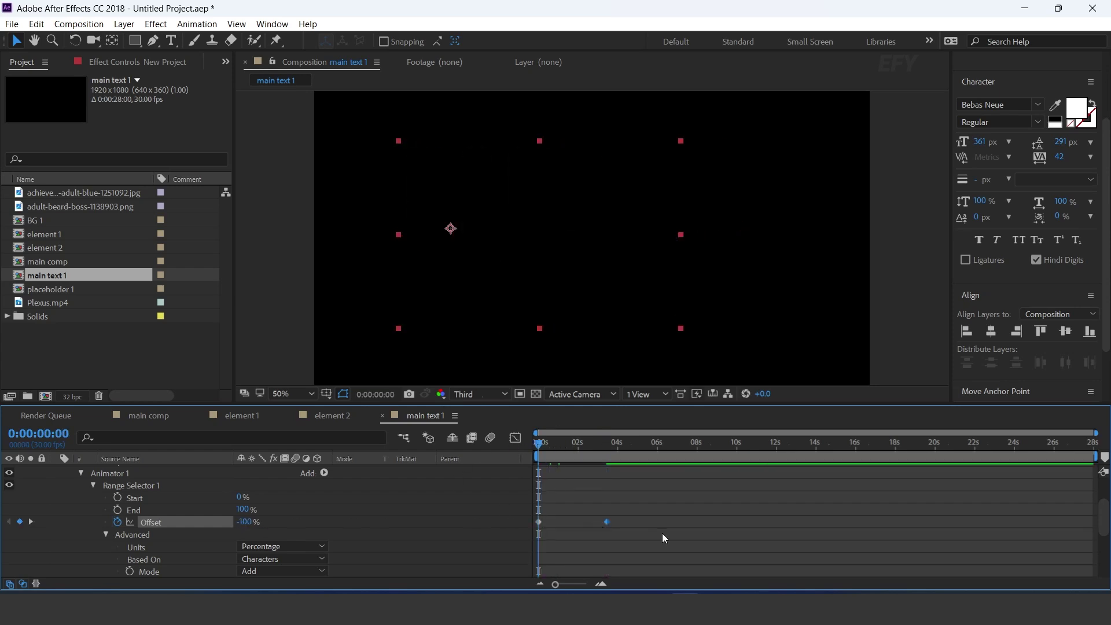
# - Preview the title reveal and apply Easy Ease to both Offset keyframes of Range Selector 1
pyautogui.press('space')
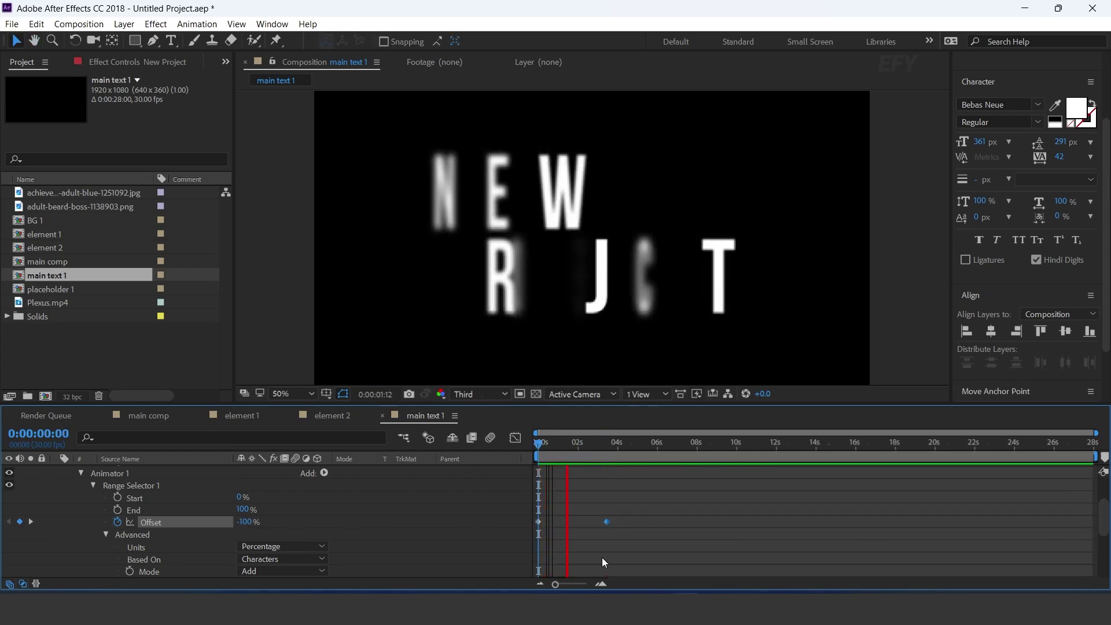
pyautogui.click(601, 584)
pyautogui.press('space')
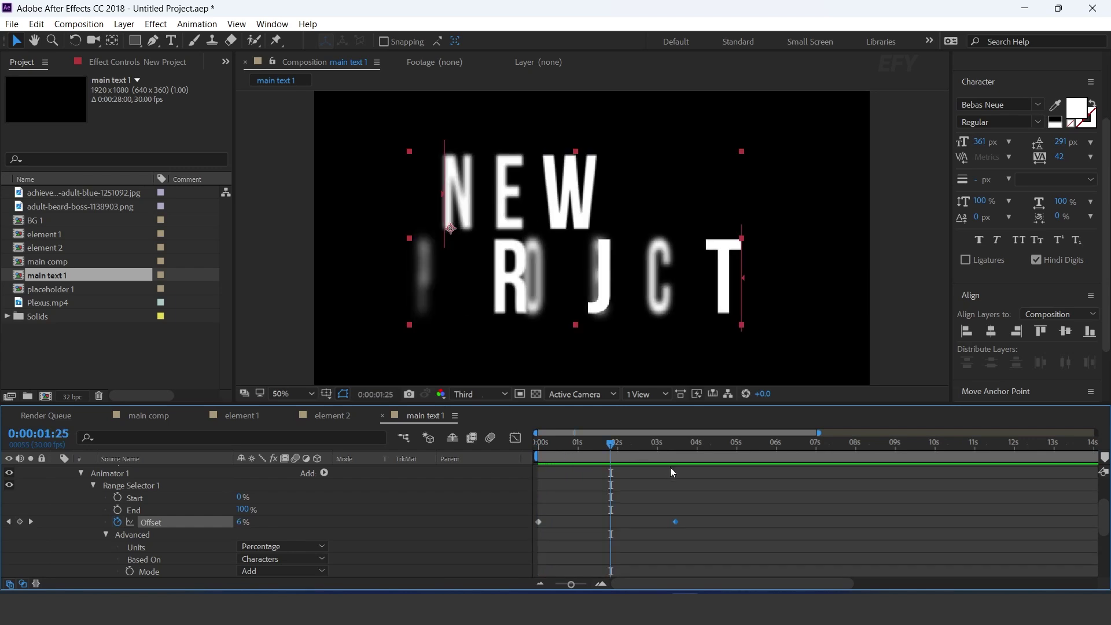
pyautogui.moveTo(718, 505); pyautogui.dragTo(531, 522)
pyautogui.rightClick(676, 522)
pyautogui.moveTo(747, 508)
pyautogui.click(457, 404)
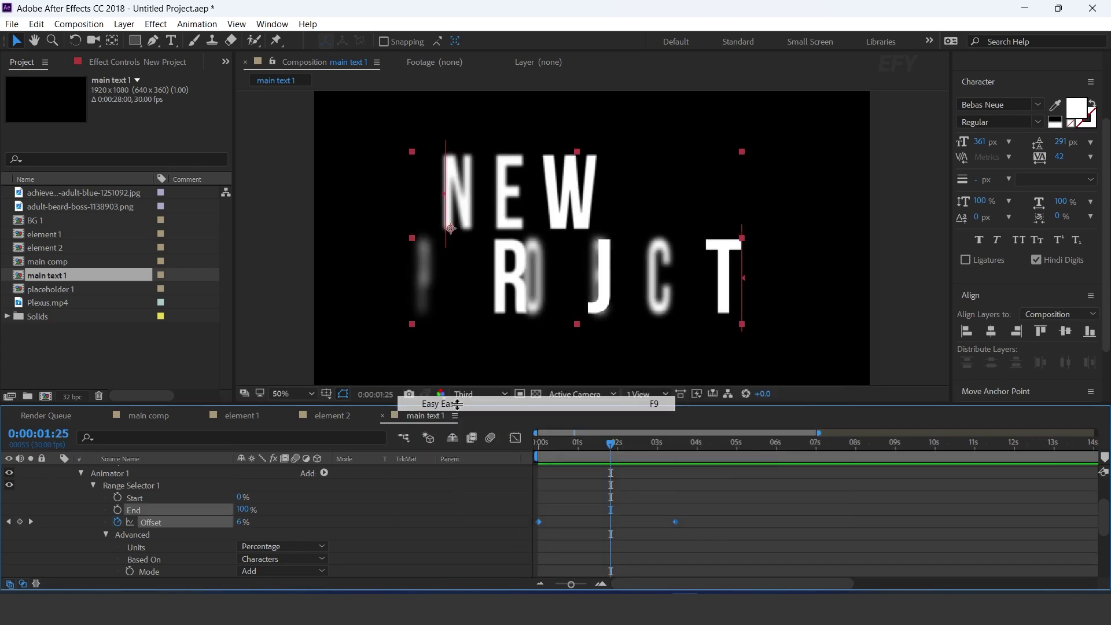
# - Adjust the Offset keyframes' easing curve in the Graph Editor and preview the New Project text reveal
pyautogui.click(515, 438)
pyautogui.moveTo(653, 549); pyautogui.dragTo(620, 549)
pyautogui.click(514, 438)
pyautogui.press('space')
pyautogui.press('space')
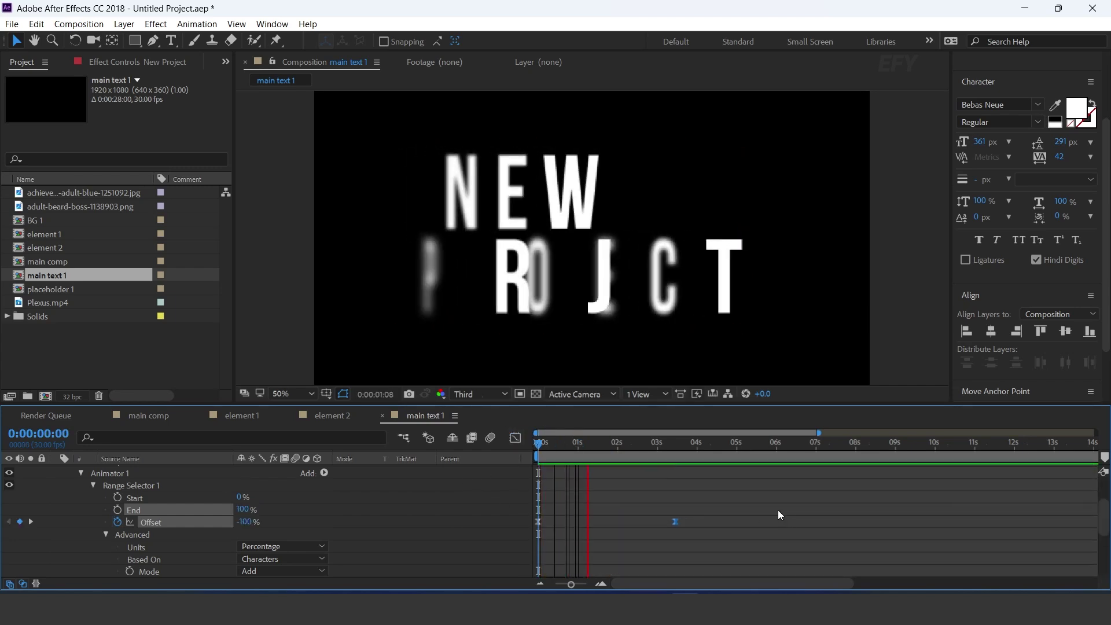
pyautogui.moveTo(660, 443); pyautogui.dragTo(667, 443)
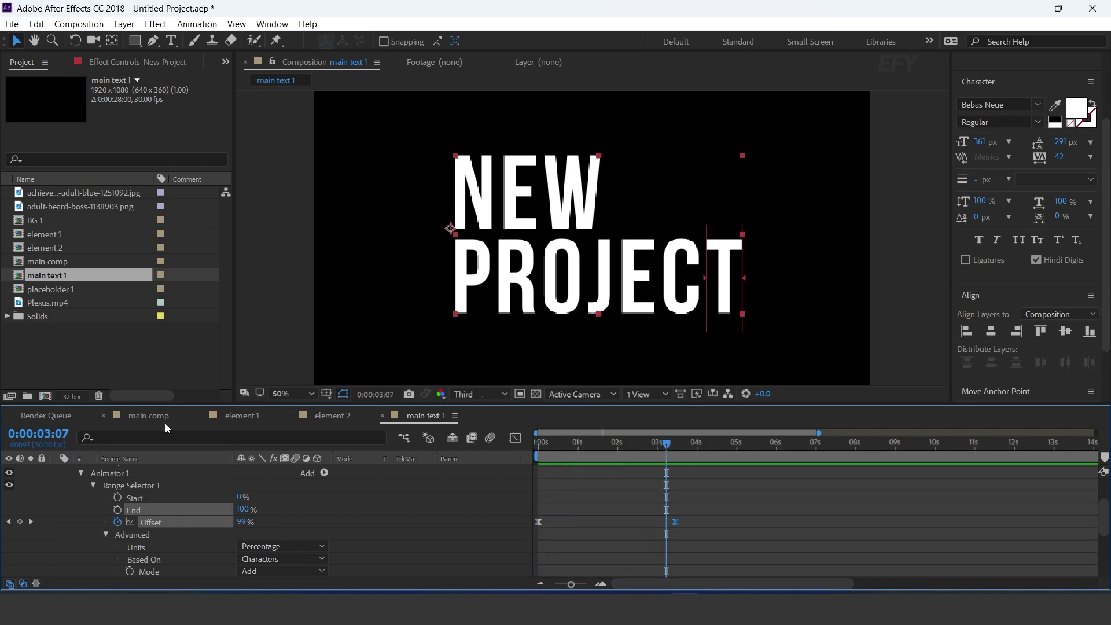
# - Add the main text 1 composition as the top layer of main comp and apply a blue Fill effect to it
pyautogui.click(145, 416)
pyautogui.click(92, 338)
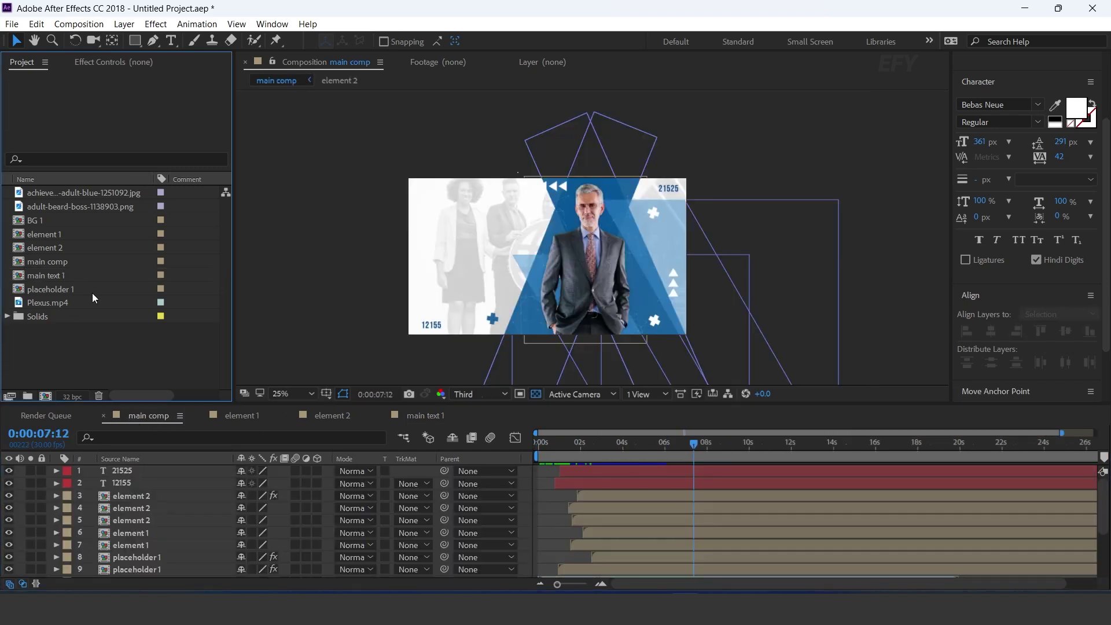
pyautogui.moveTo(52, 276); pyautogui.dragTo(144, 470)
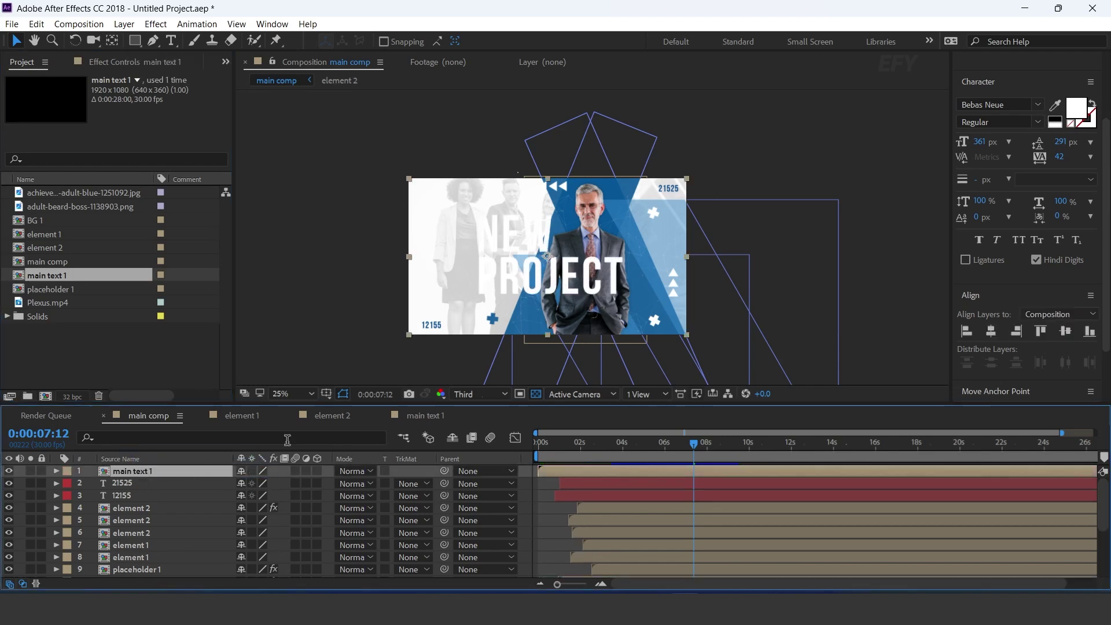
pyautogui.hotkey('ctrl', 'space')
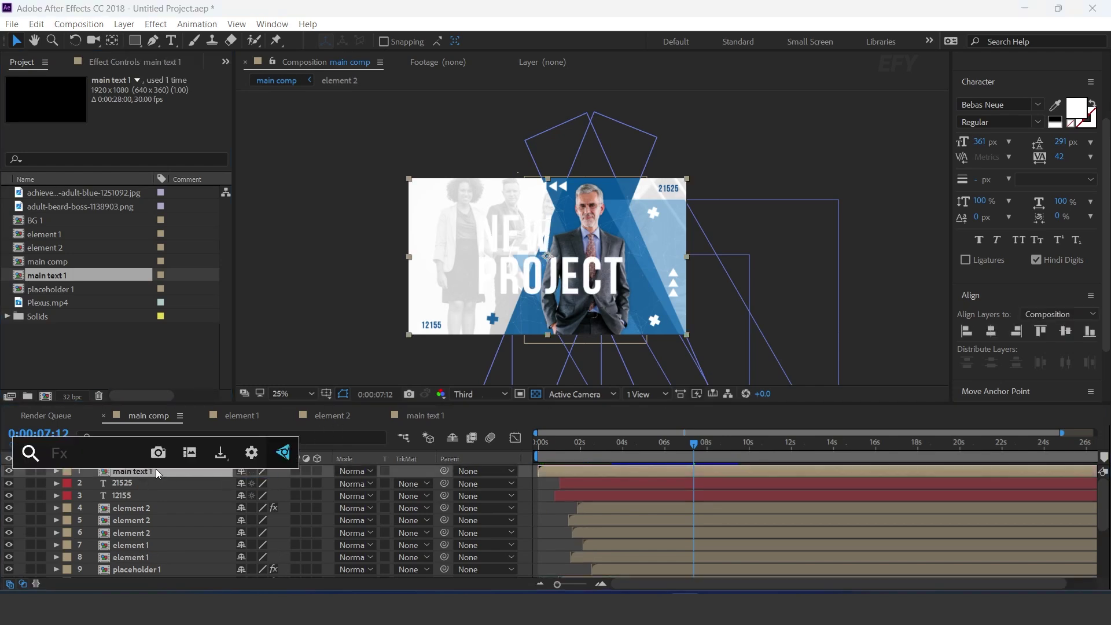
pyautogui.write('fil')
pyautogui.press('Return')
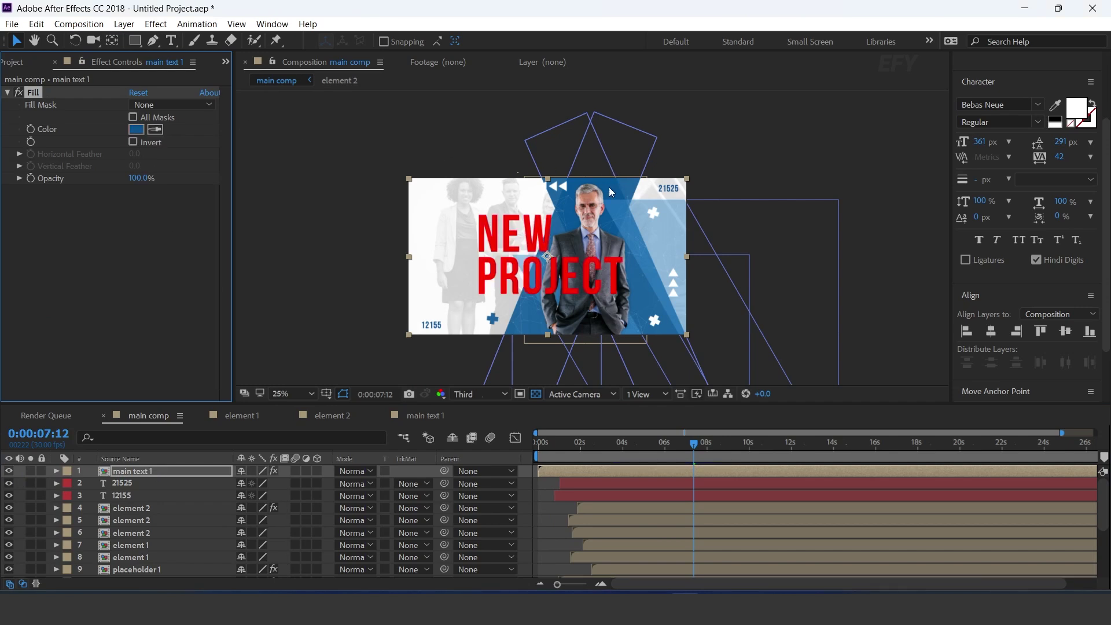
# - Scale the main text 1 layer to 65% and place the title over the white area beside the businessman, near the frame's upper edge
pyautogui.moveTo(548, 258); pyautogui.dragTo(498, 248)
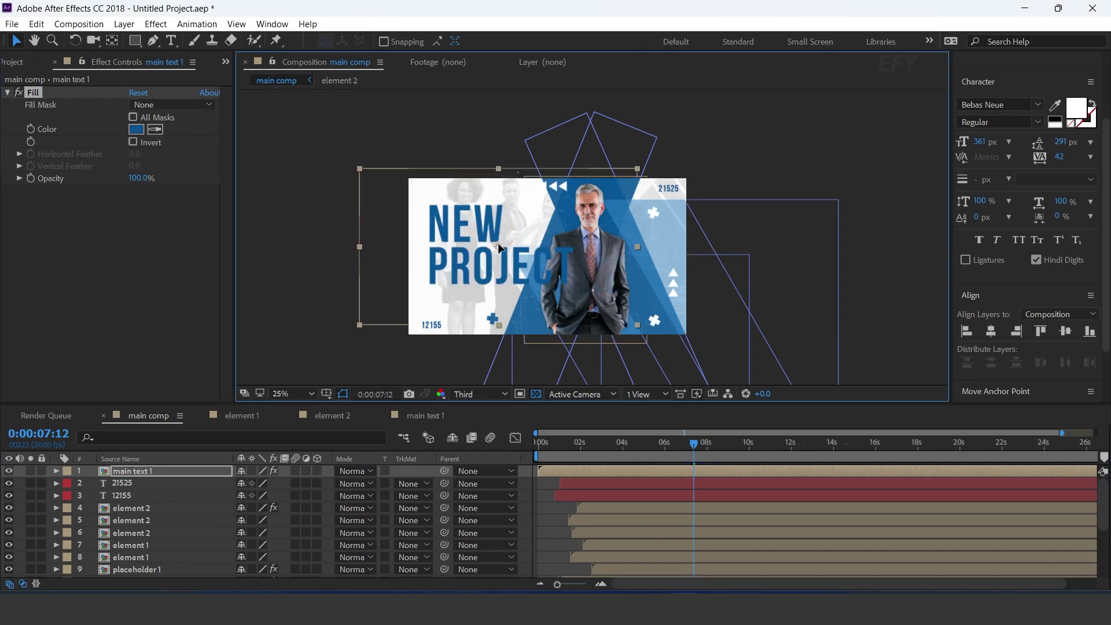
pyautogui.press('s')
pyautogui.moveTo(279, 484); pyautogui.dragTo(262, 481)
pyautogui.scroll(2, 408, 262)
pyautogui.moveTo(407, 263); pyautogui.dragTo(375, 248)
pyautogui.press('space')
pyautogui.moveTo(498, 285); pyautogui.dragTo(604, 290)
pyautogui.press('v')
pyautogui.moveTo(275, 483); pyautogui.dragTo(264, 483)
pyautogui.moveTo(474, 247); pyautogui.dragTo(454, 236)
# - Shift the main text 1 layer in time to start at about one second, and preview the animation
pyautogui.moveTo(571, 471); pyautogui.dragTo(607, 470)
pyautogui.press('space')
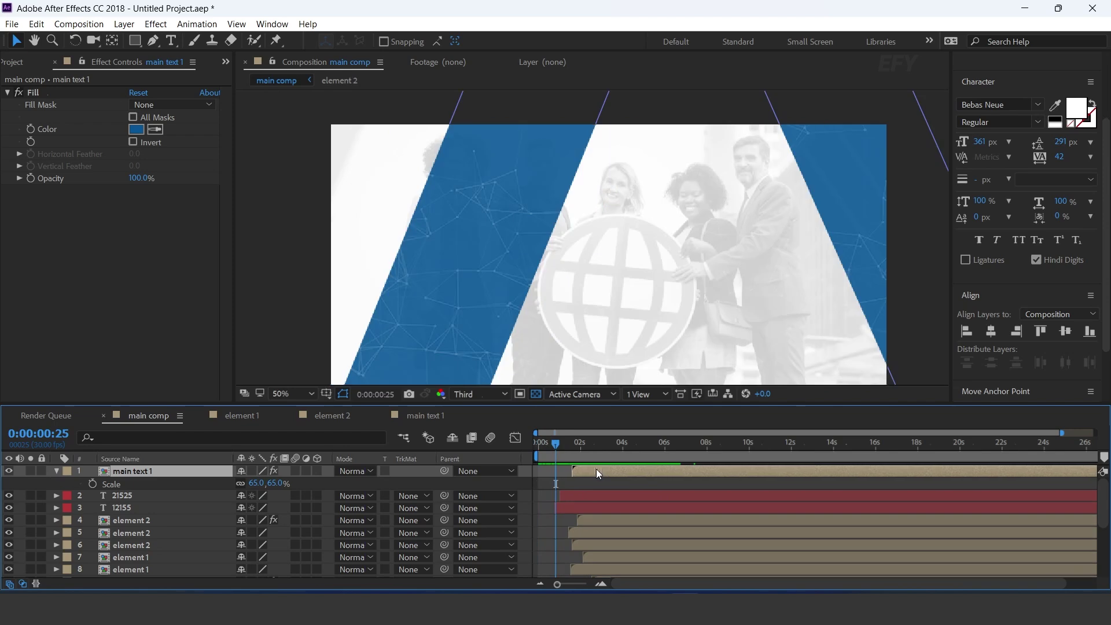
pyautogui.press('space')
pyautogui.press('space')
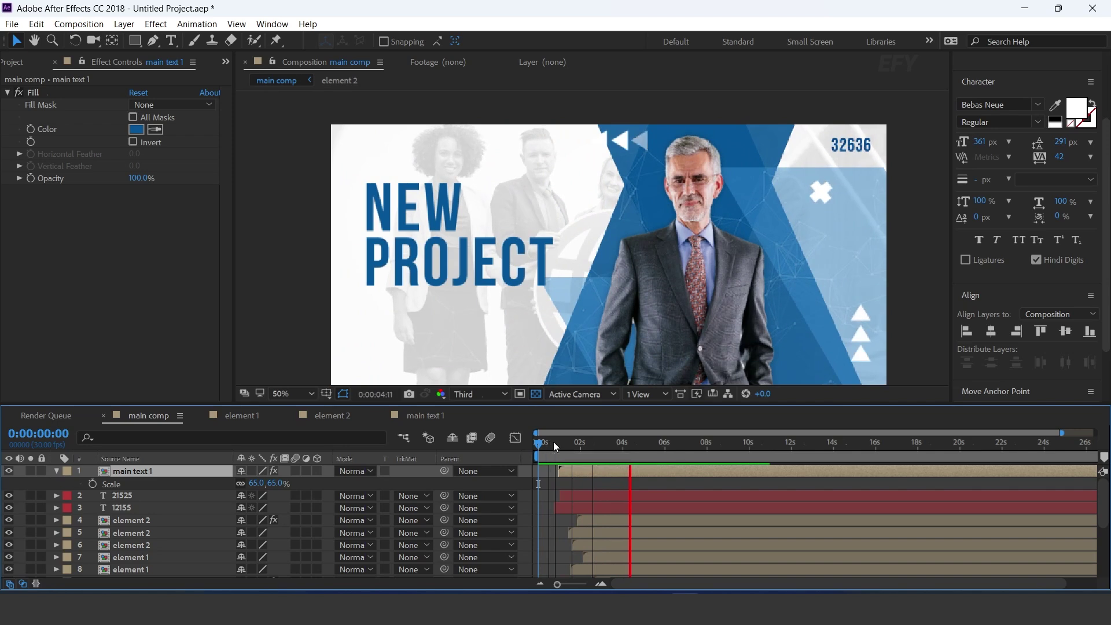
pyautogui.press('space')
pyautogui.click(57, 471)
# - Create a new composition named text 1, 1000 px wide and 600 px high
pyautogui.click(11, 62)
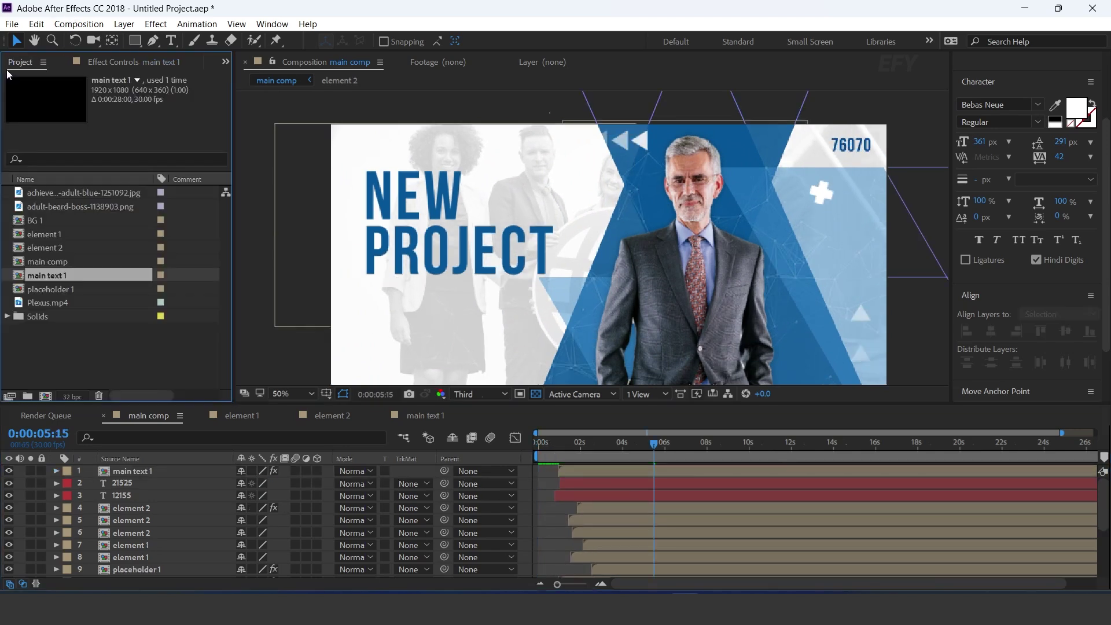
pyautogui.click(101, 386)
pyautogui.click(47, 395)
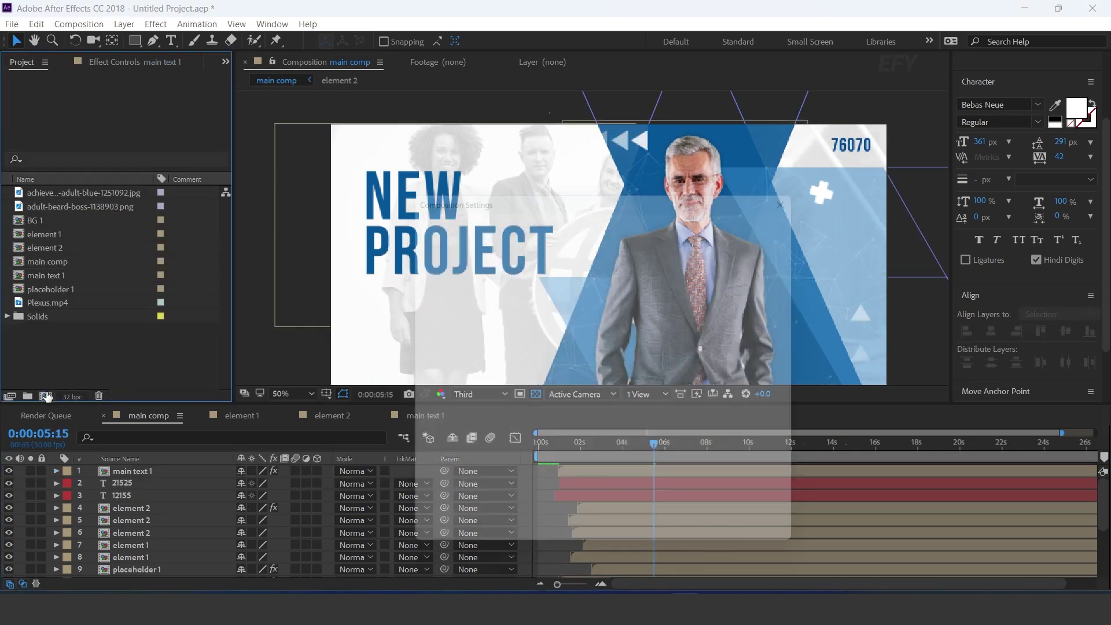
pyautogui.click(506, 288)
pyautogui.write('1000')
pyautogui.press('Tab')
pyautogui.write('60')
pyautogui.moveTo(581, 215); pyautogui.dragTo(519, 227)
pyautogui.write('t')
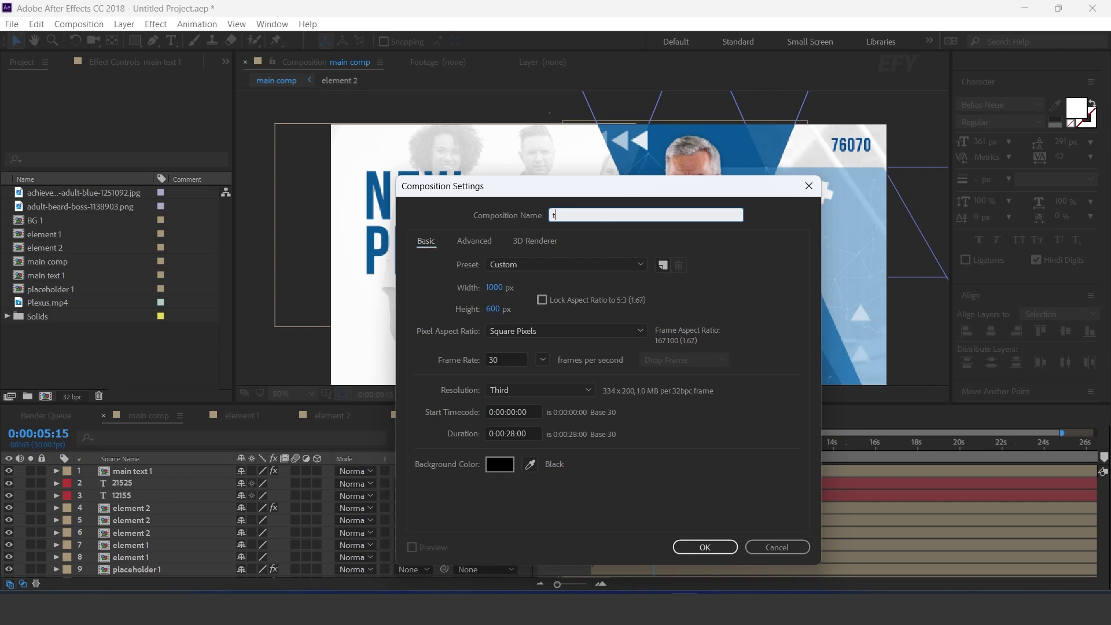
pyautogui.write('ext 1')
pyautogui.press('Return')
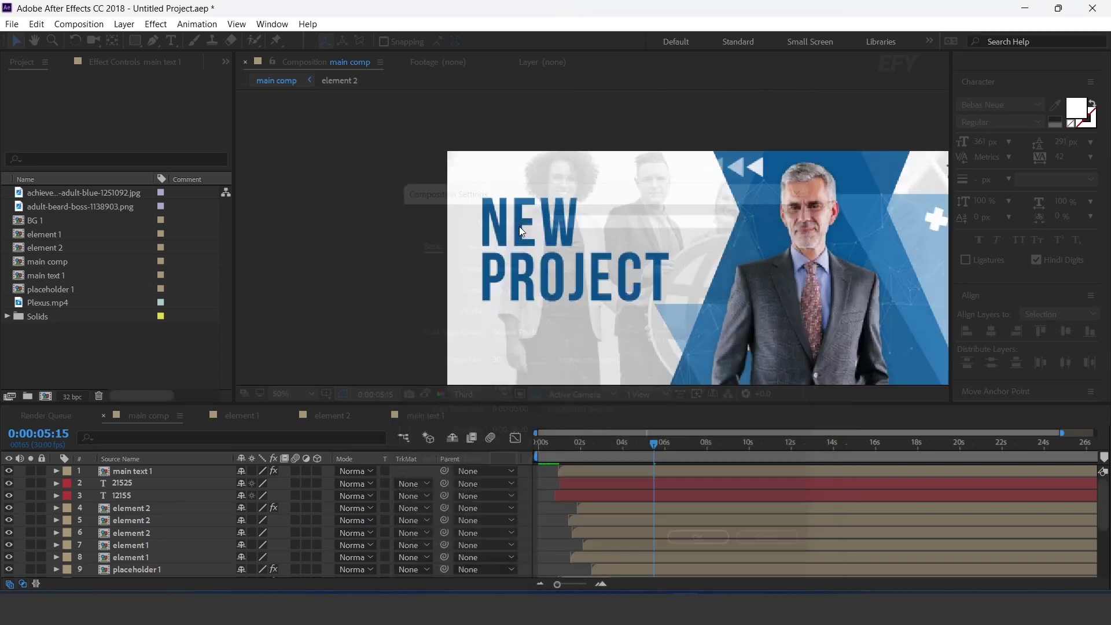
# - Add a paragraph text box with three lines of Lorem Ipsum in white Roboto Regular, 32 px
pyautogui.click(171, 41)
pyautogui.moveTo(476, 213); pyautogui.dragTo(725, 290)
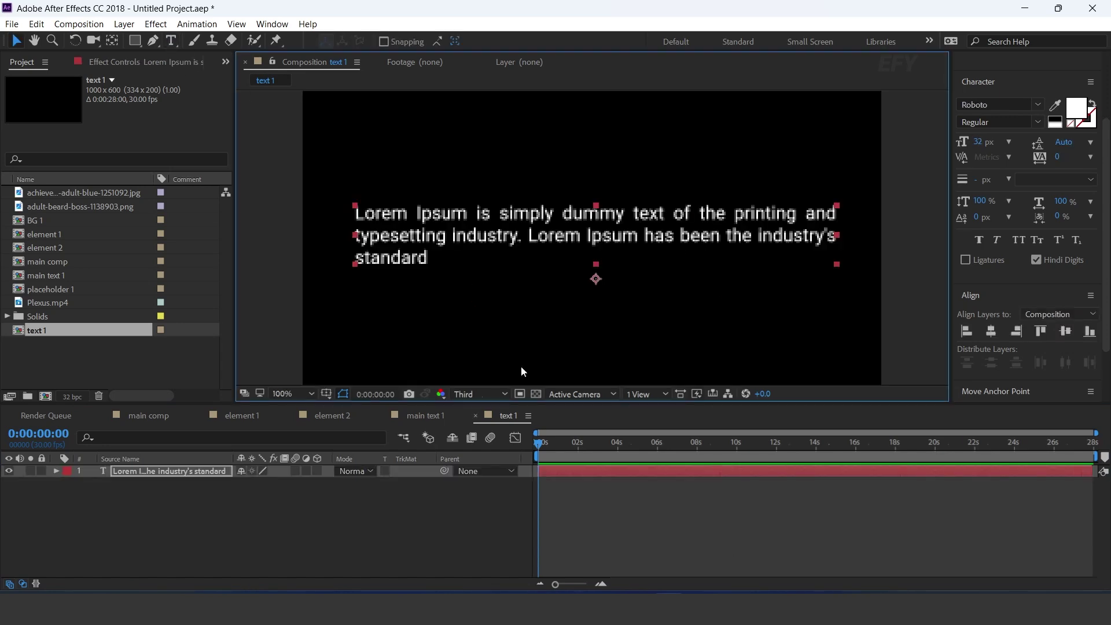
pyautogui.click(144, 472)
# - Add a text animator to the paragraph with Position set to 0, 67 and Opacity set to 0%
pyautogui.click(56, 471)
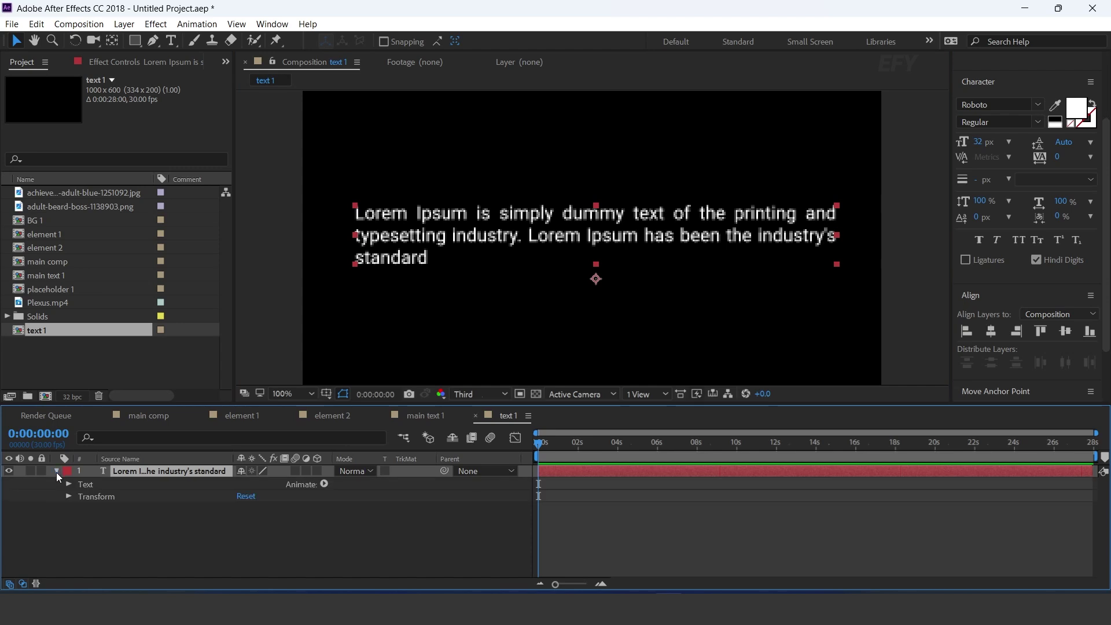
pyautogui.click(324, 485)
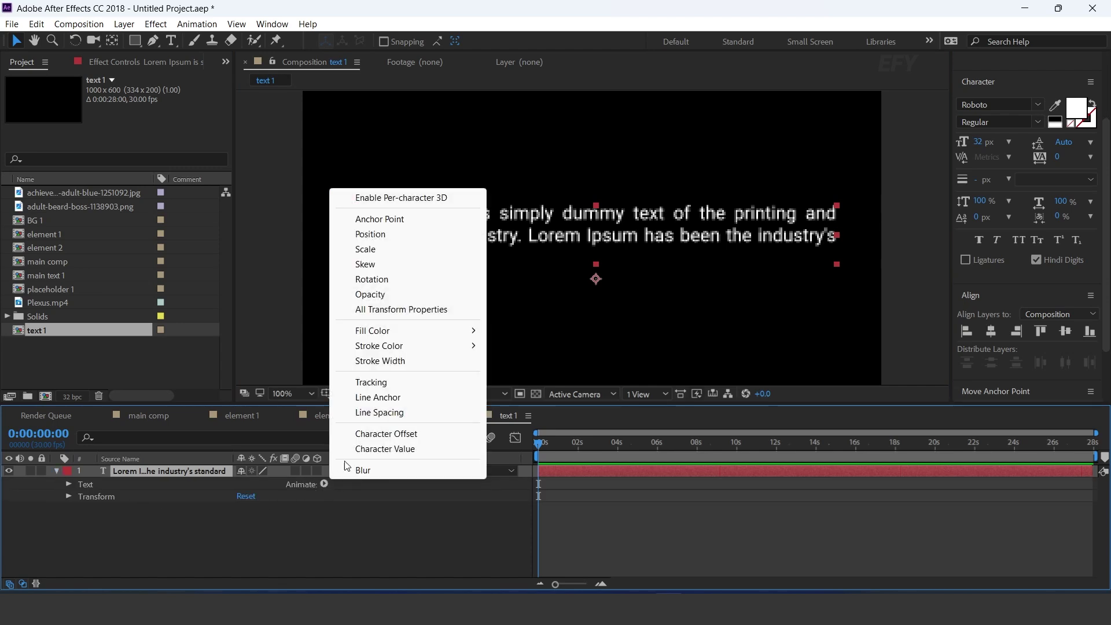
pyautogui.click(370, 234)
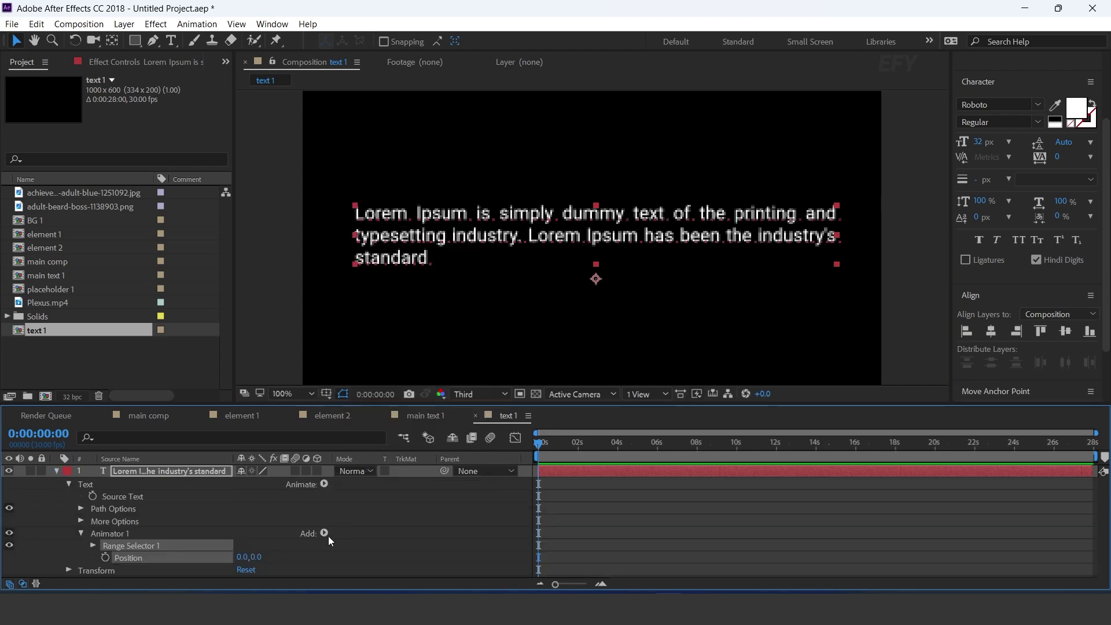
pyautogui.click(324, 533)
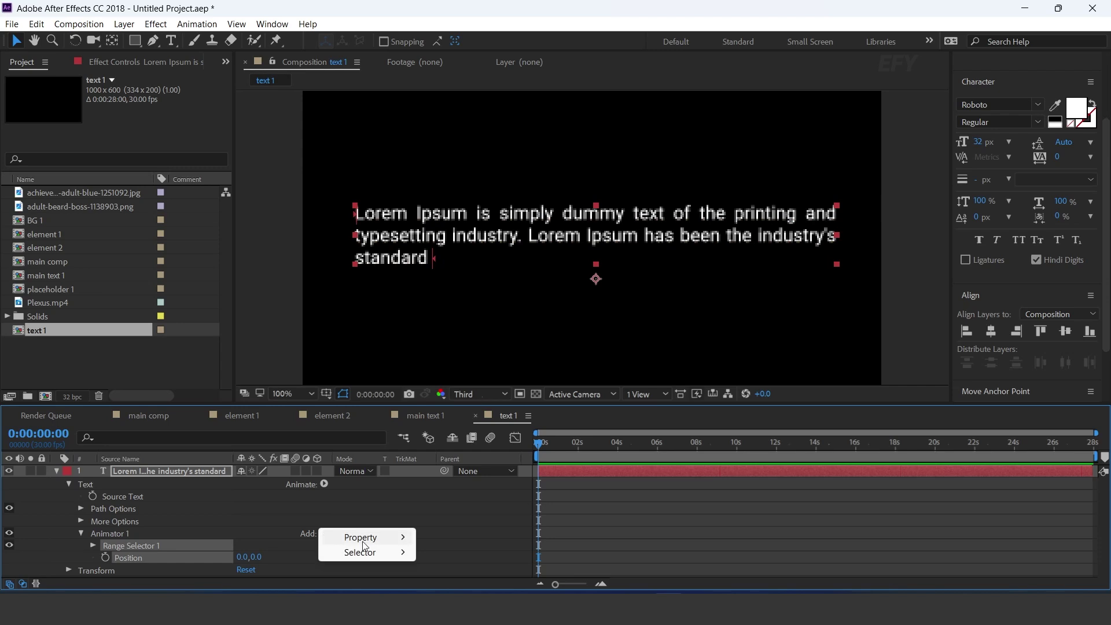
pyautogui.moveTo(368, 539)
pyautogui.click(460, 362)
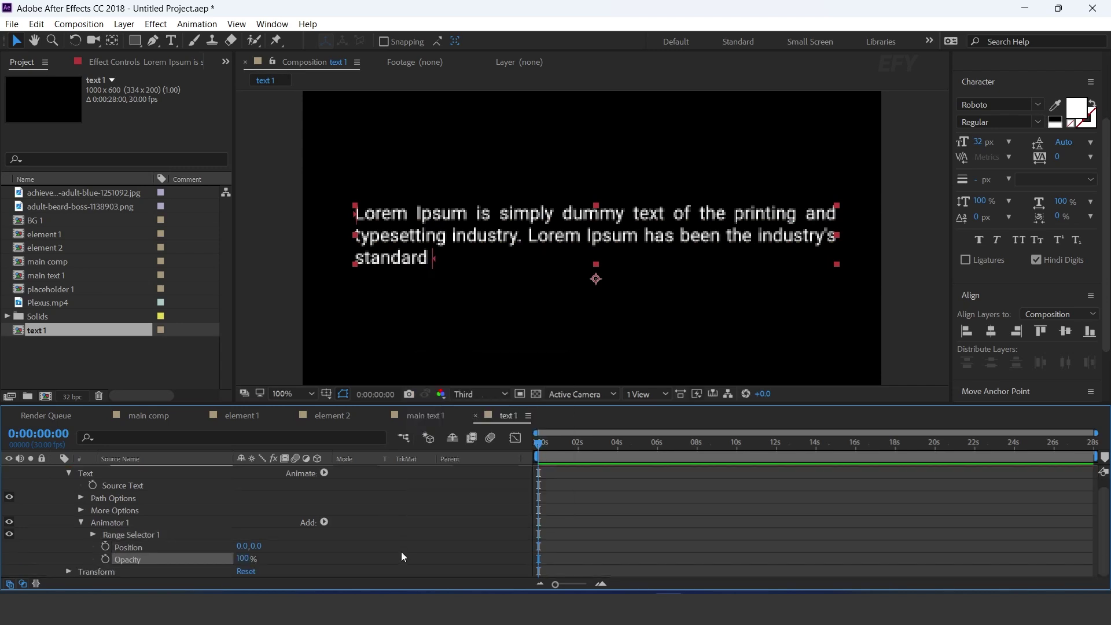
pyautogui.moveTo(258, 546); pyautogui.dragTo(319, 547)
pyautogui.press('Return')
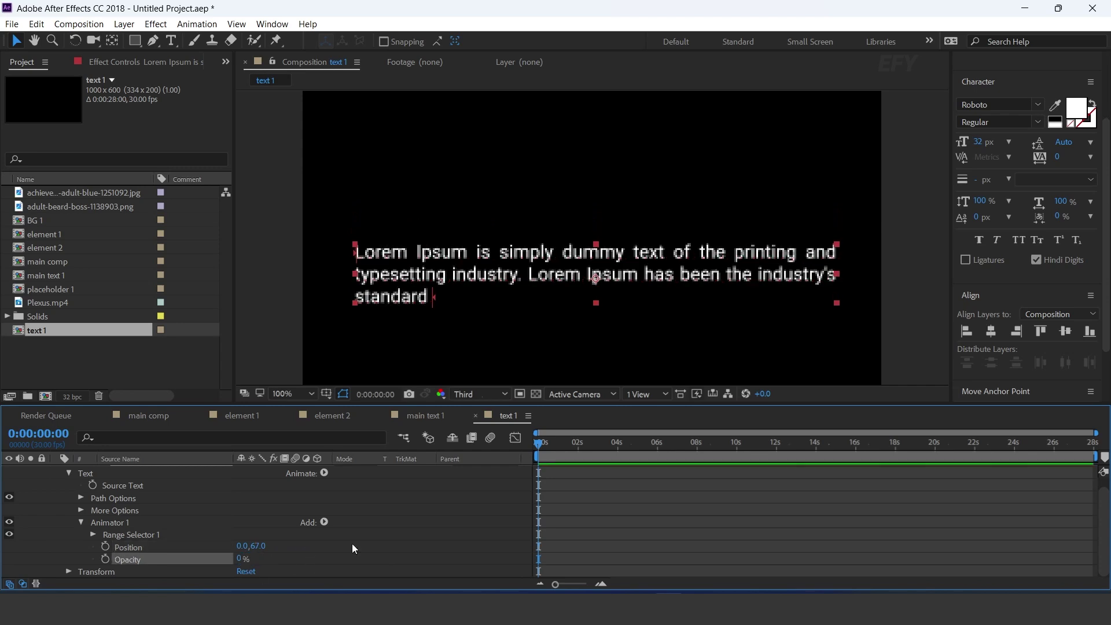
# - Add an Expression Selector to Animator 1 and set its Based On option to Lines
pyautogui.click(118, 526)
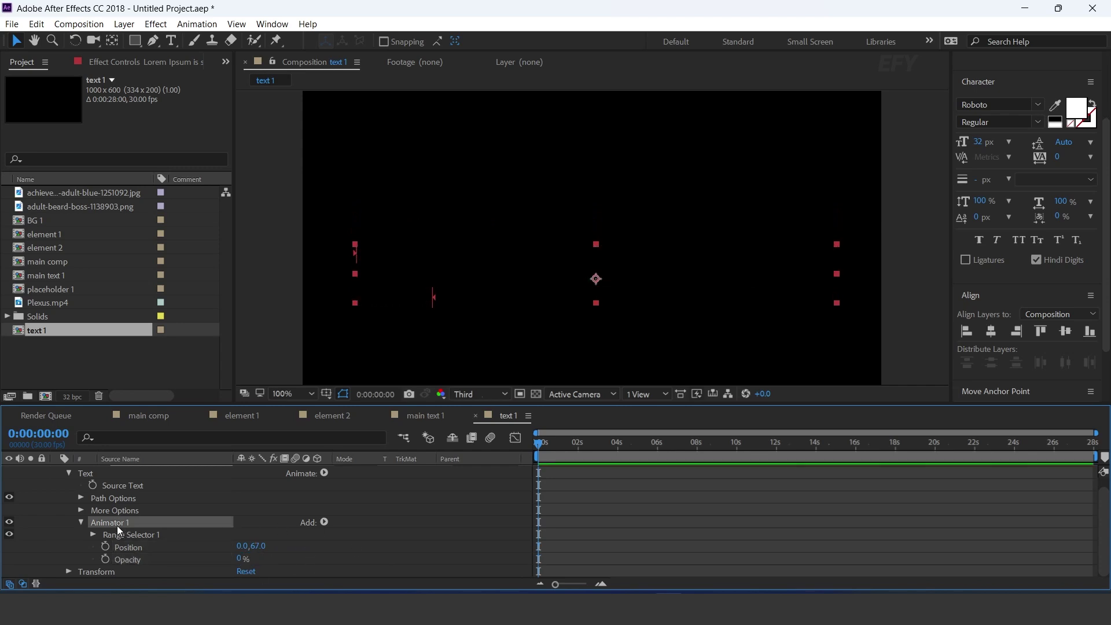
pyautogui.click(326, 523)
pyautogui.moveTo(376, 544)
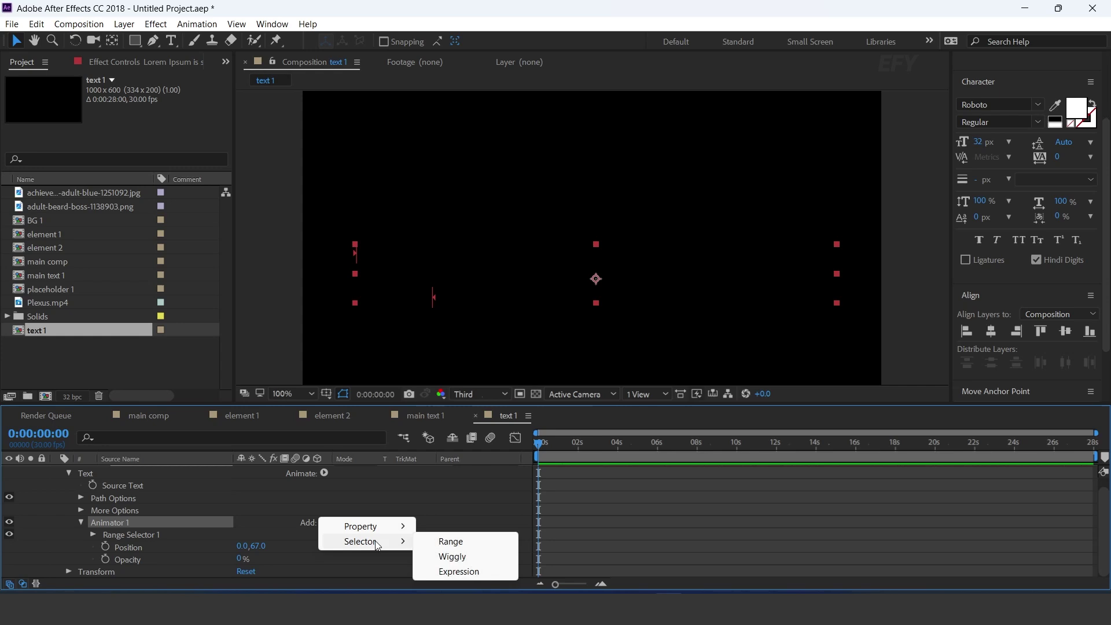
pyautogui.click(484, 575)
pyautogui.click(94, 547)
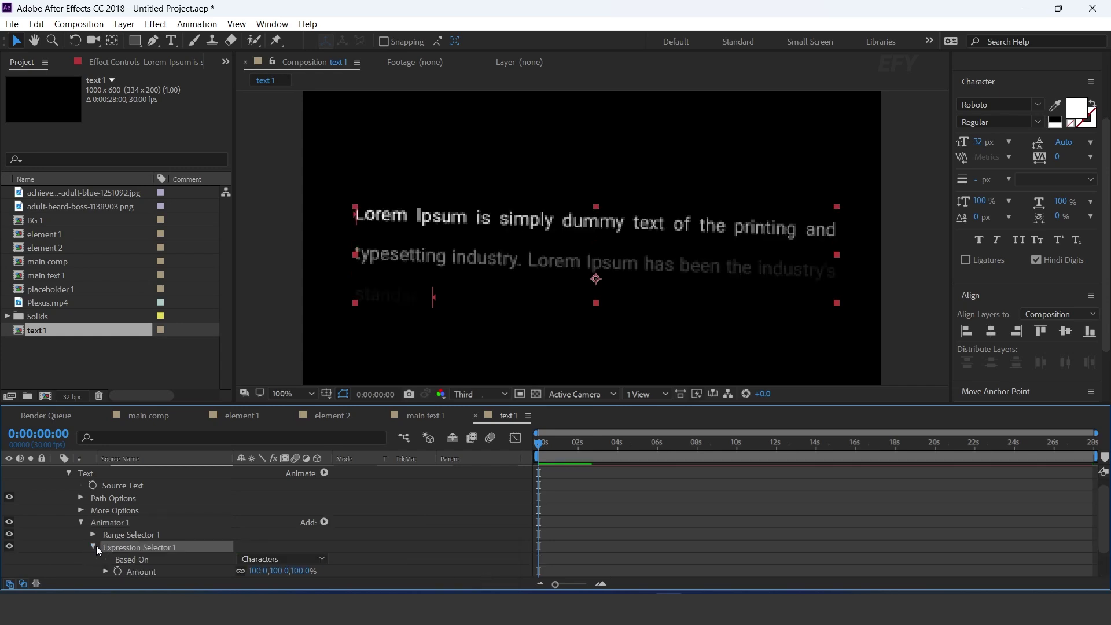
pyautogui.scroll(-2, 97, 546)
pyautogui.click(150, 525)
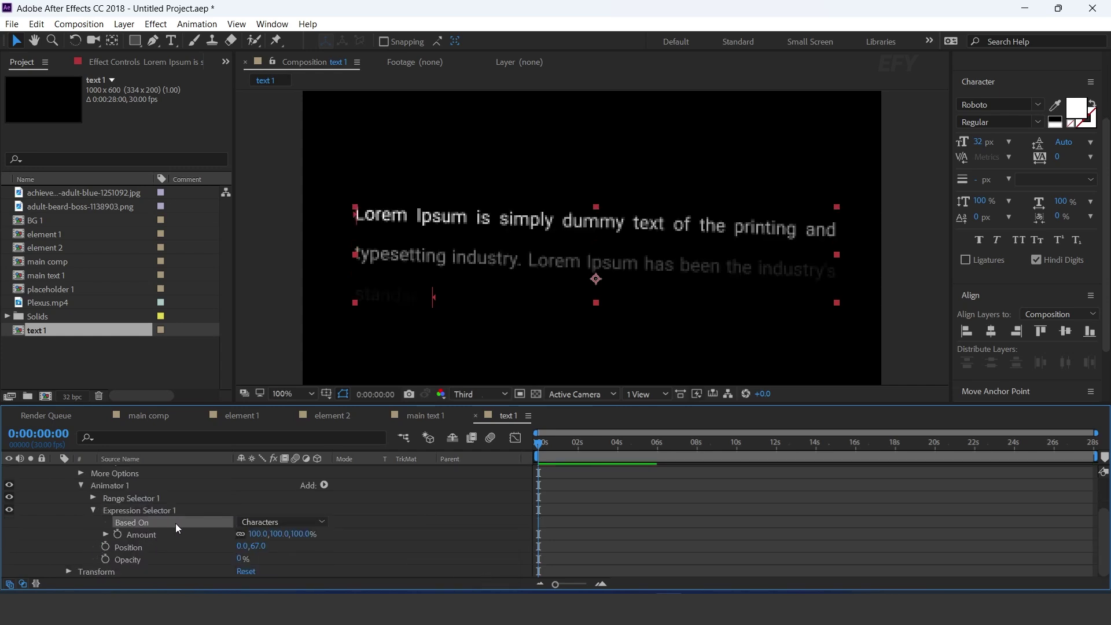
pyautogui.click(262, 523)
pyautogui.click(288, 509)
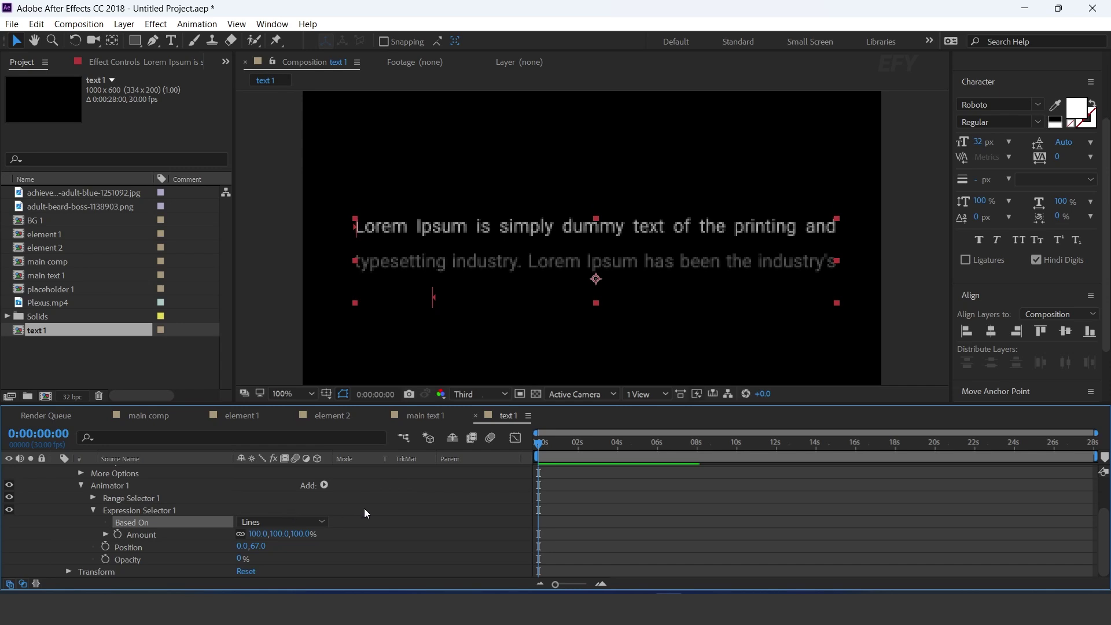
# - Copy the whole expression from delay script.txt in Notepad into the Expression Selector's Amount, and preview the text animation
pyautogui.hotkey('alt', 'Tab')
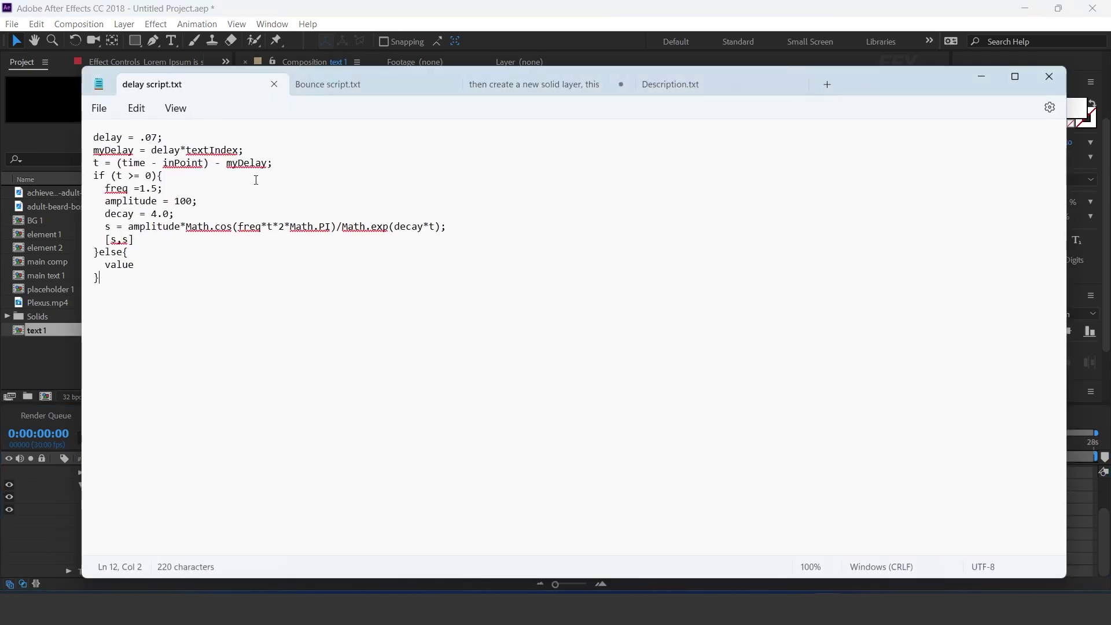
pyautogui.hotkey('ctrl', 'a')
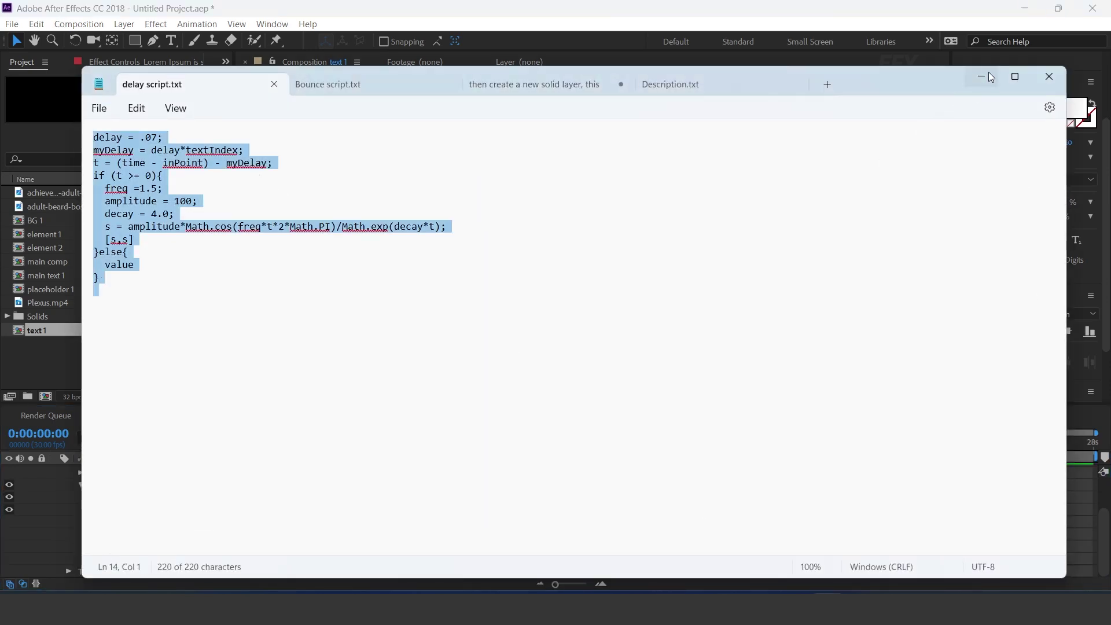
pyautogui.click(984, 76)
pyautogui.keyDown('alt'); pyautogui.click(119, 535); pyautogui.keyUp('alt')
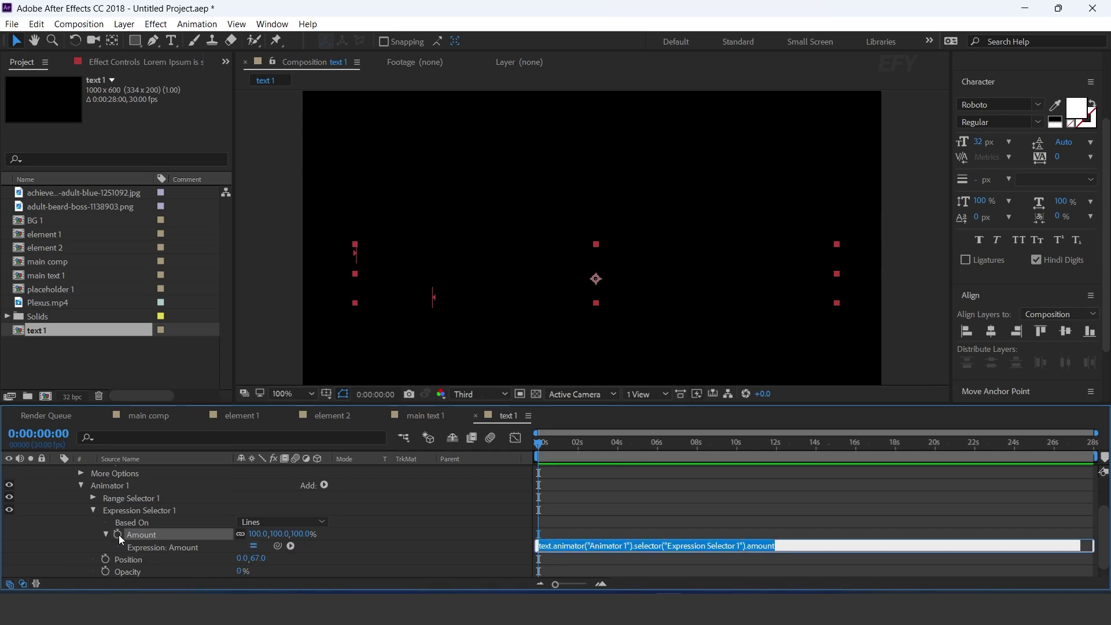
pyautogui.hotkey('ctrl', 'v')
pyautogui.click(640, 495)
pyautogui.press('space')
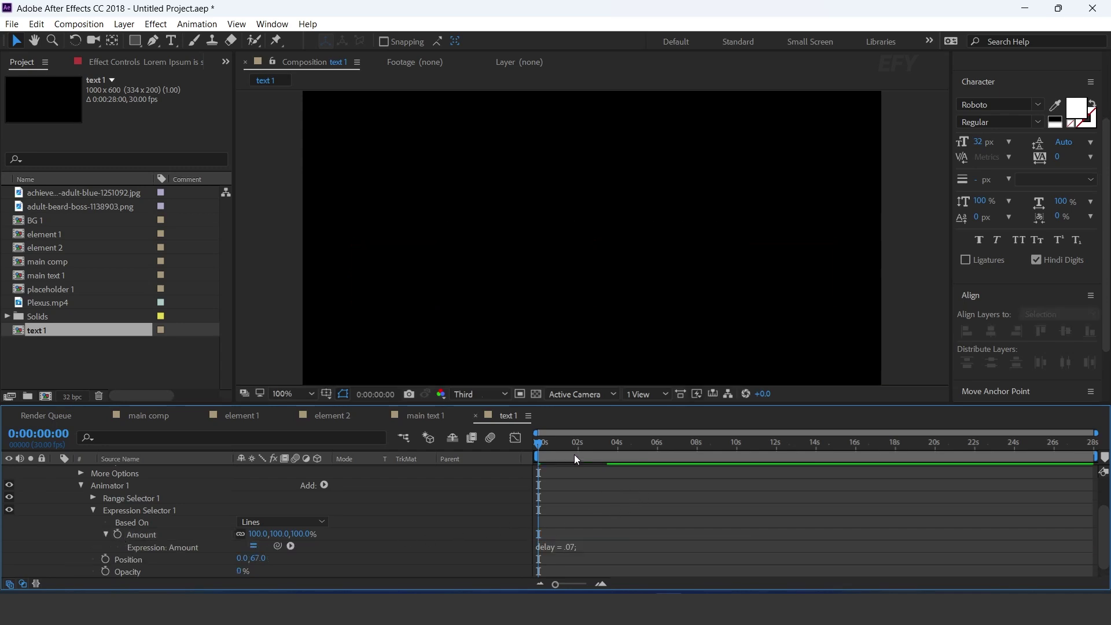
pyautogui.moveTo(574, 447); pyautogui.dragTo(636, 447)
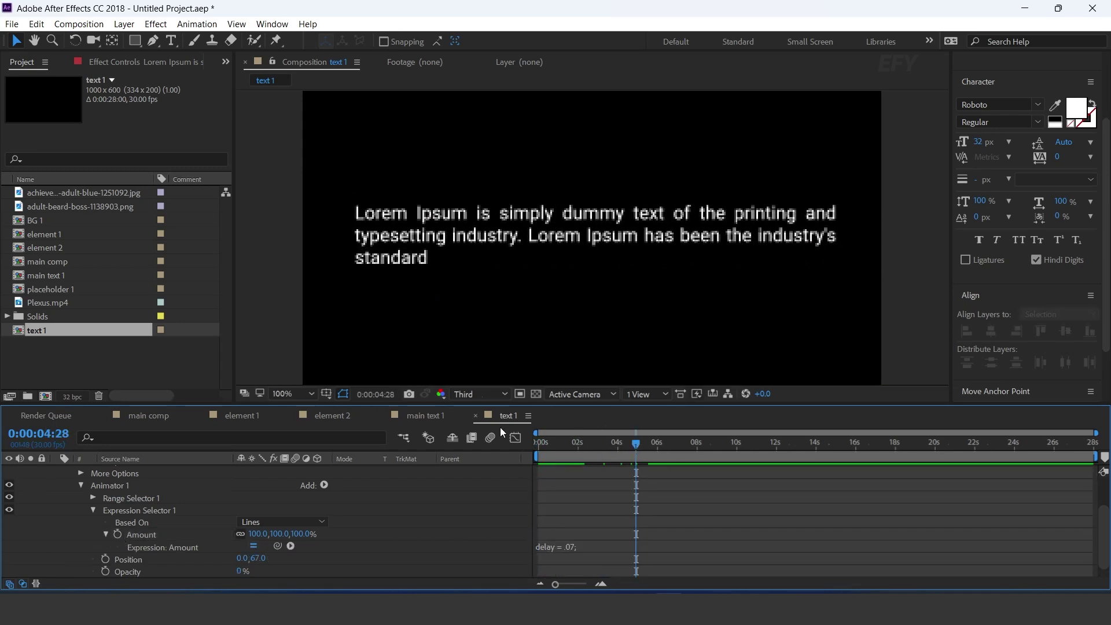
# - Add the text 1 composition as the top layer of main comp and place it directly beneath the New Project title
pyautogui.click(141, 416)
pyautogui.moveTo(20, 331); pyautogui.dragTo(150, 468)
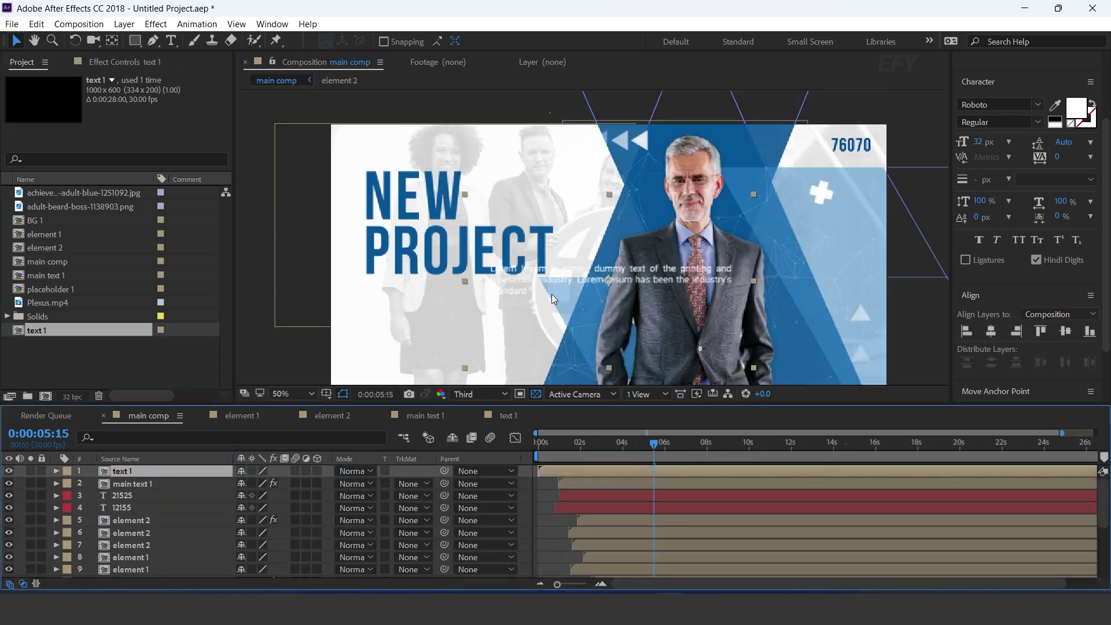
pyautogui.moveTo(623, 280); pyautogui.dragTo(488, 306)
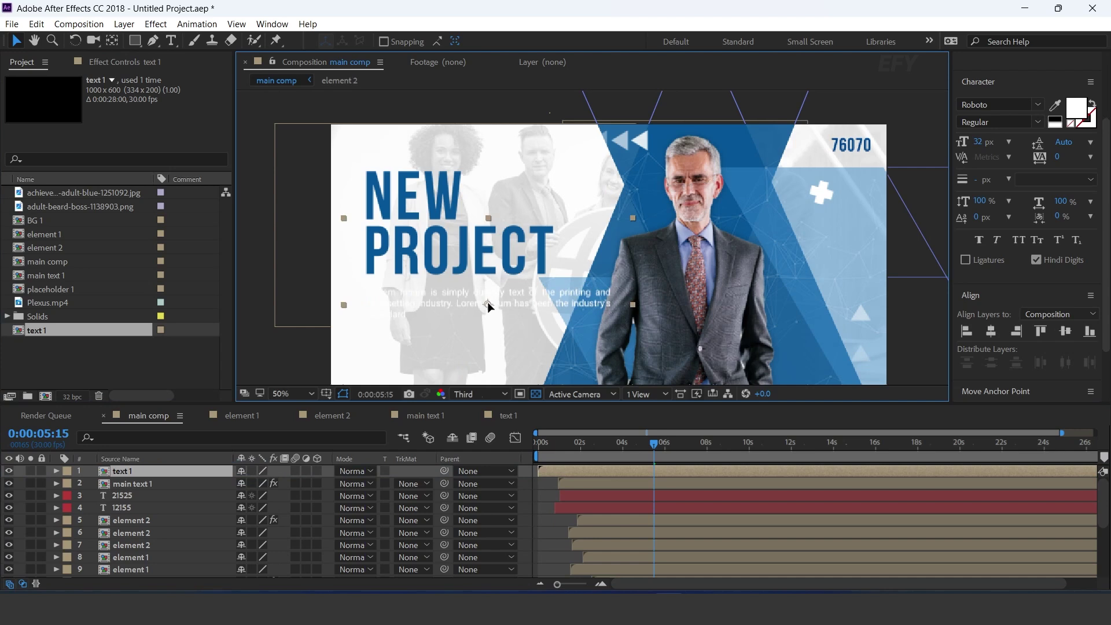
# - Scale the text 1 layer to 81% and reposition its paragraph beneath the New Project title
pyautogui.press('s')
pyautogui.moveTo(278, 483); pyautogui.dragTo(268, 483)
pyautogui.moveTo(484, 301); pyautogui.dragTo(468, 299)
# - Apply a Fill effect to text 1 in the title's sampled blue and line the paragraph up with the title's left edge
pyautogui.click(141, 474)
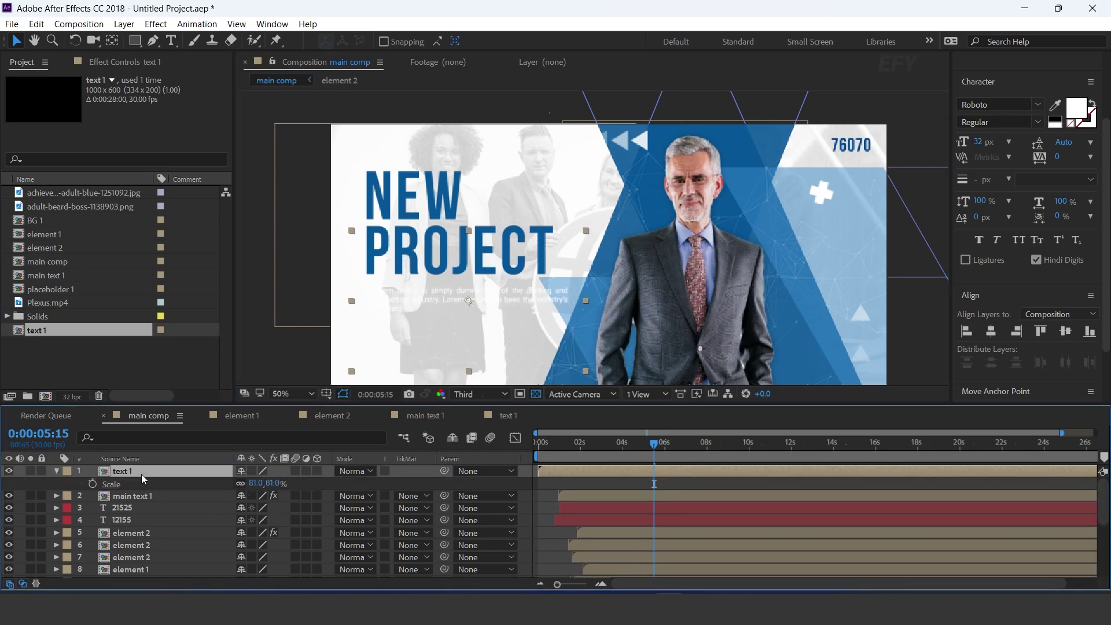
pyautogui.hotkey('ctrl', 'space')
pyautogui.write('fil')
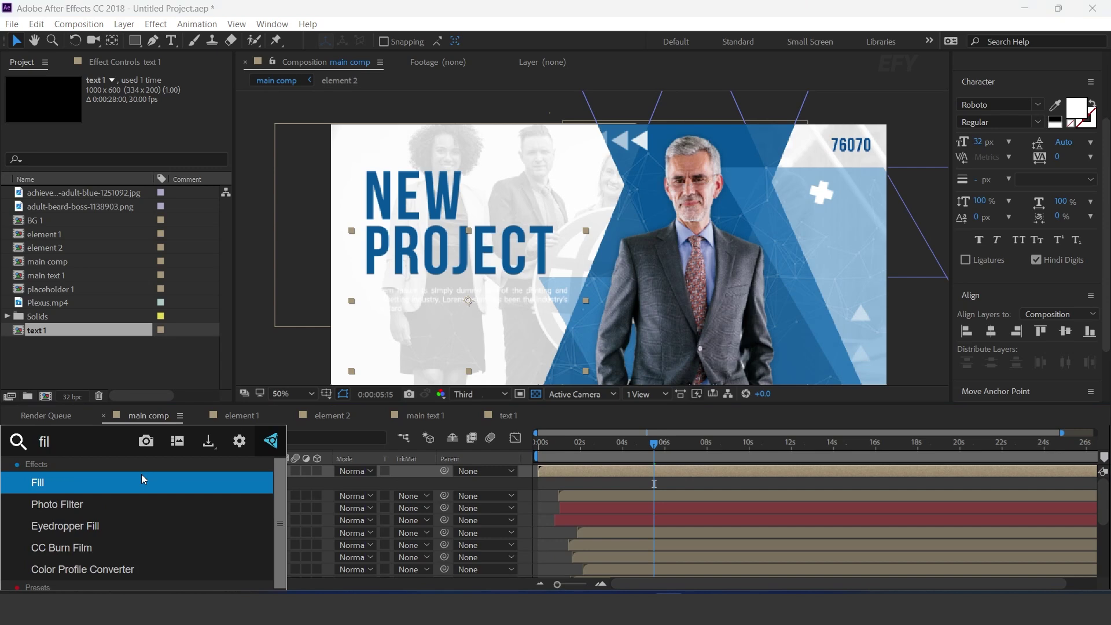
pyautogui.press('Return')
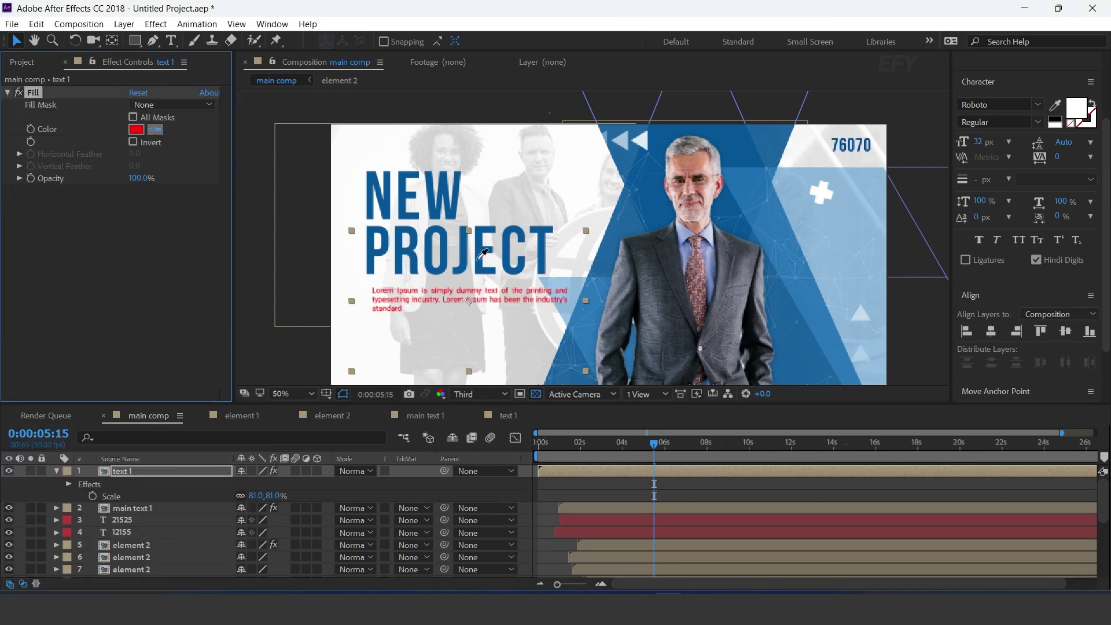
pyautogui.click(460, 204)
pyautogui.moveTo(486, 297); pyautogui.dragTo(475, 300)
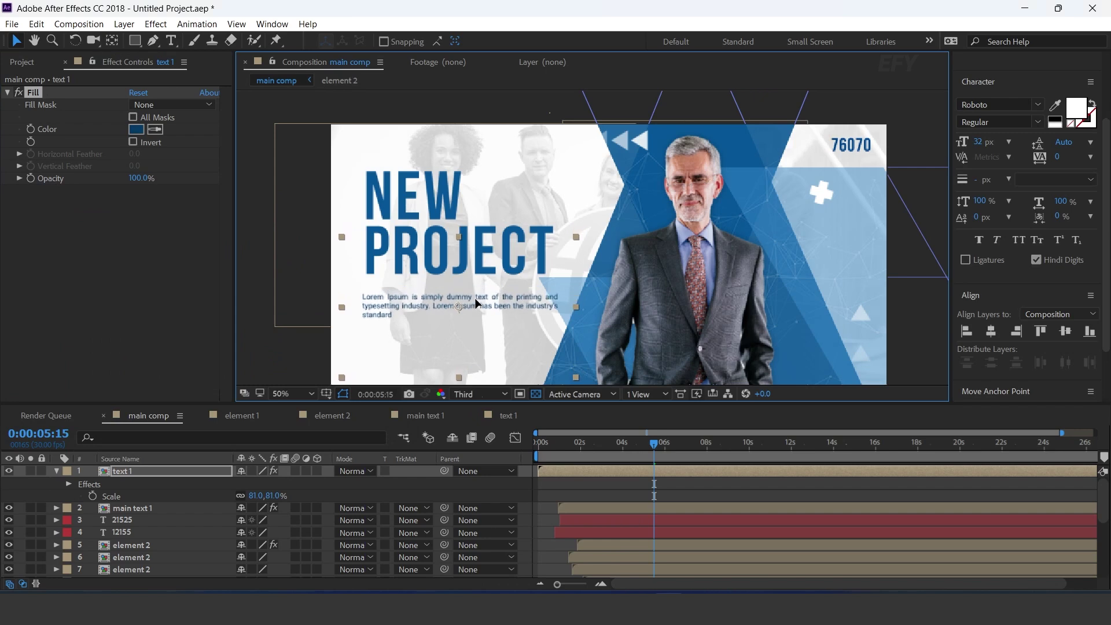
# - Delay the text 1 layer's start to about 1.6 seconds in main comp and preview the paragraph reveal
pyautogui.press('space')
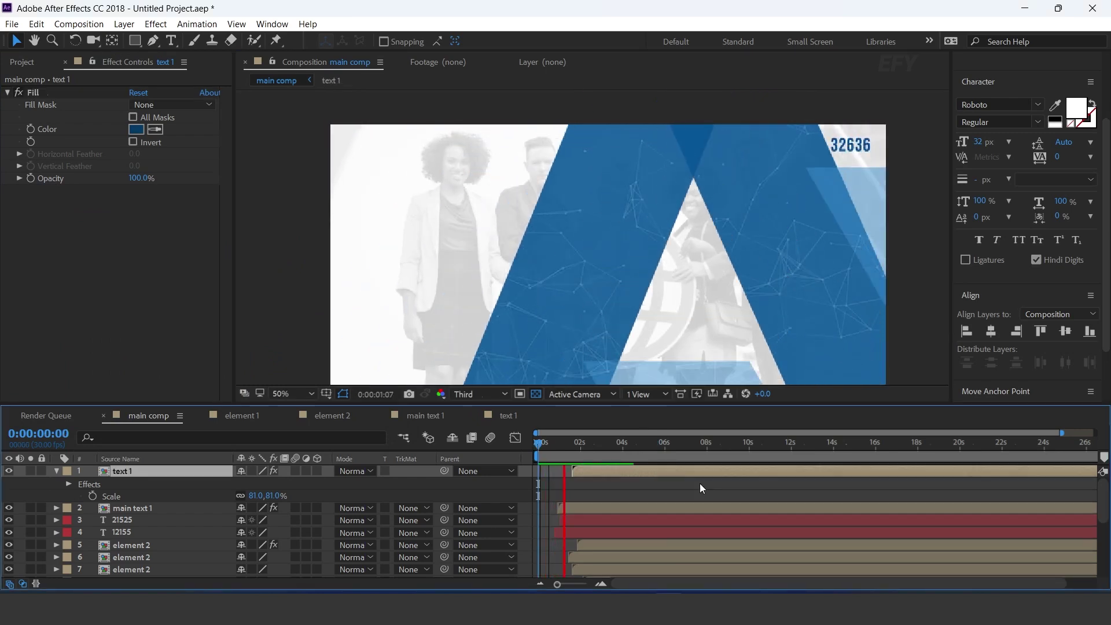
pyautogui.click(615, 444)
pyautogui.moveTo(616, 443); pyautogui.dragTo(619, 443)
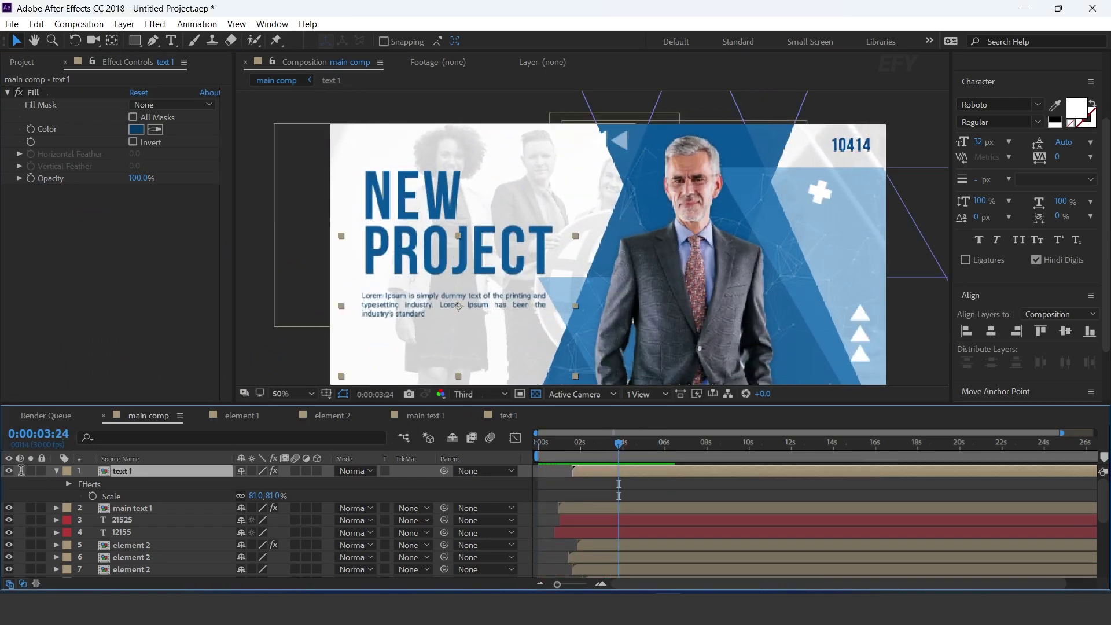
pyautogui.click(56, 471)
# - Create a new composition named action button, 800 px wide and 300 px high
pyautogui.moveTo(423, 352); pyautogui.dragTo(408, 294)
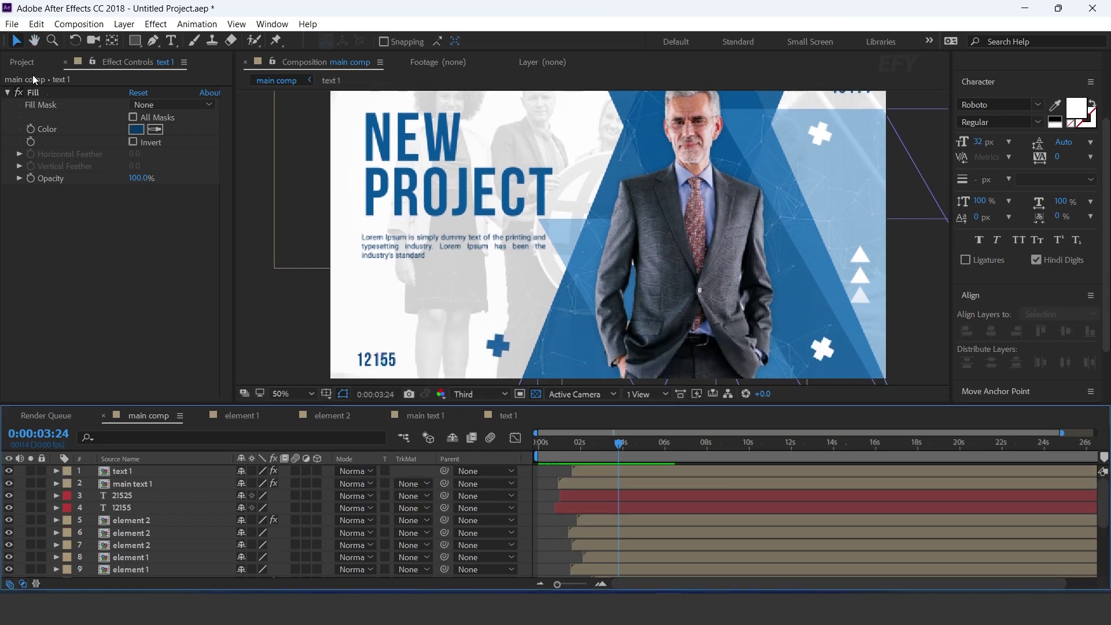
pyautogui.click(22, 62)
pyautogui.click(74, 354)
pyautogui.click(45, 396)
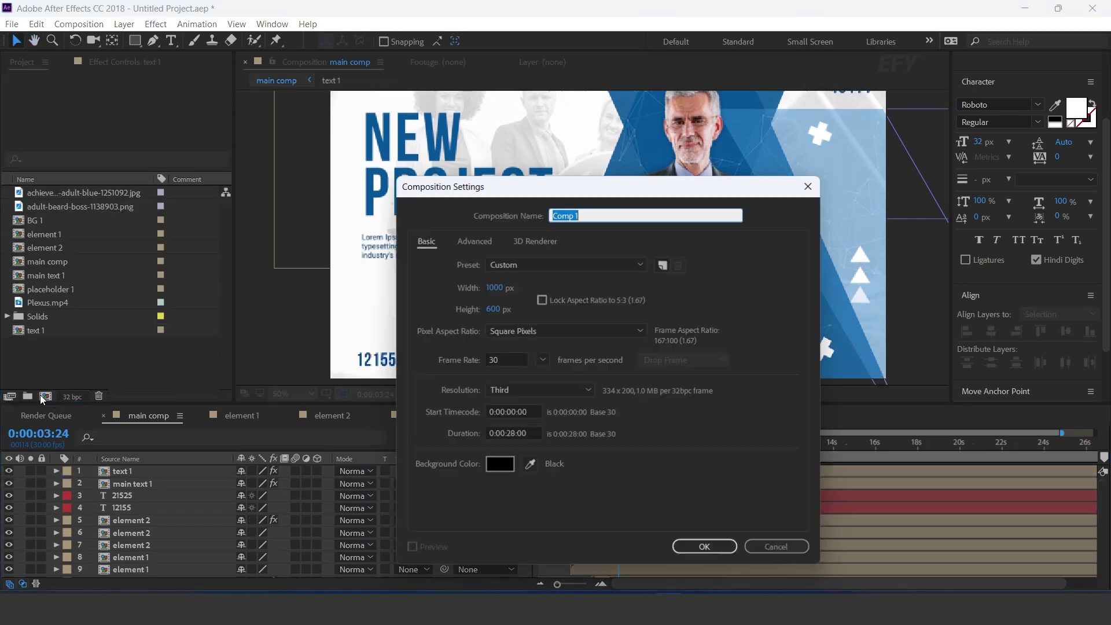
pyautogui.click(499, 288)
pyautogui.write('800')
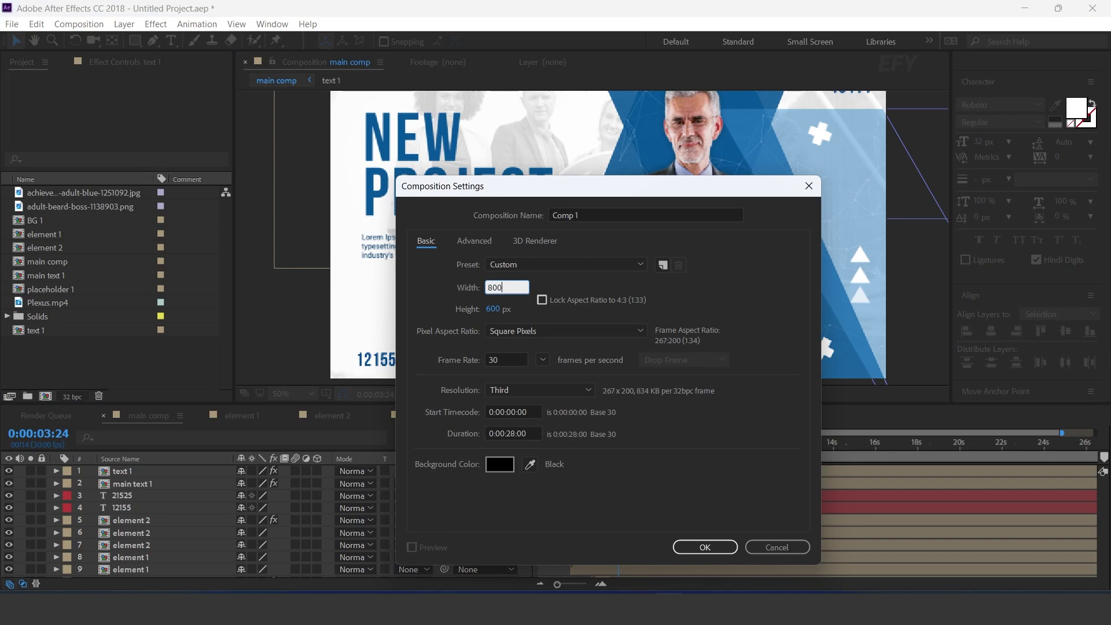
pyautogui.press('Tab')
pyautogui.write('300')
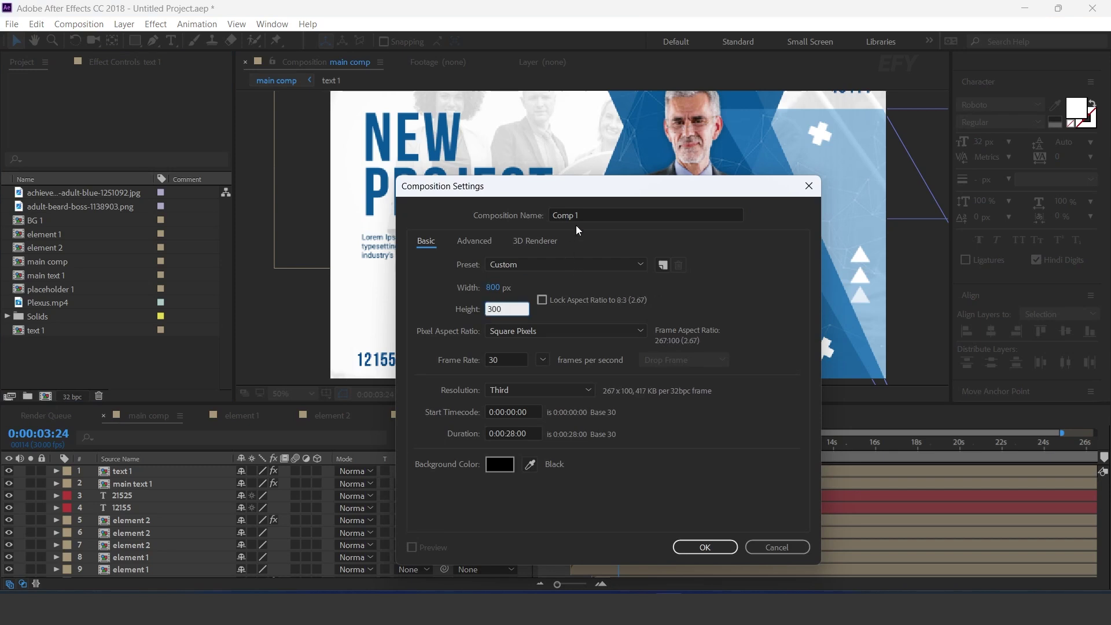
pyautogui.click(573, 218)
pyautogui.write('action button')
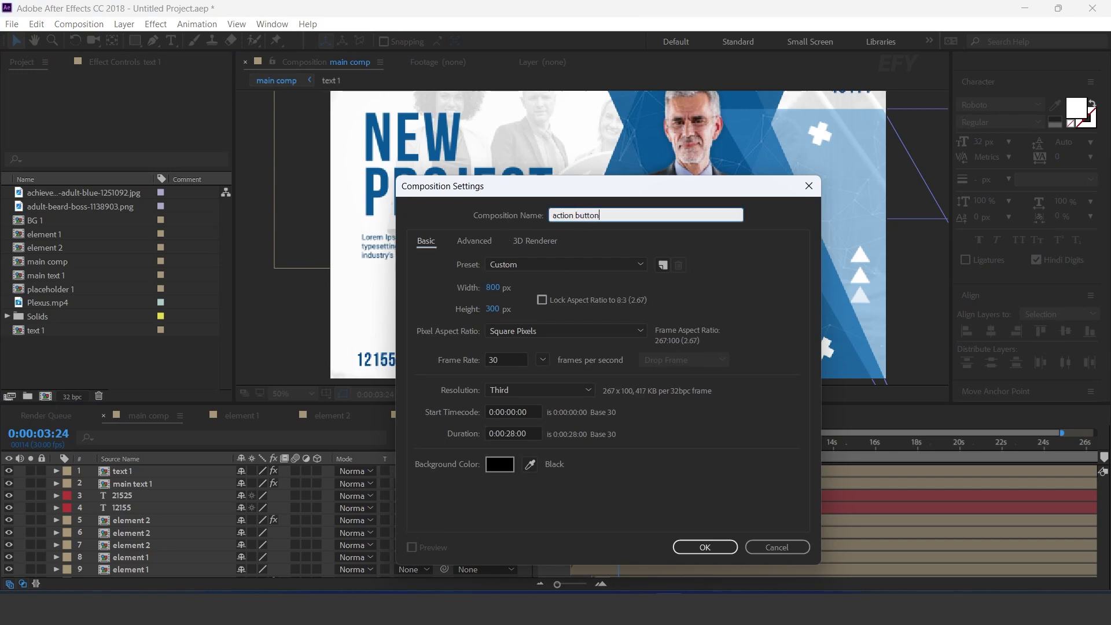
pyautogui.press('Return')
# - Draw a blue rounded rectangle of about 634 × 178 px in the action button composition
pyautogui.click(135, 40)
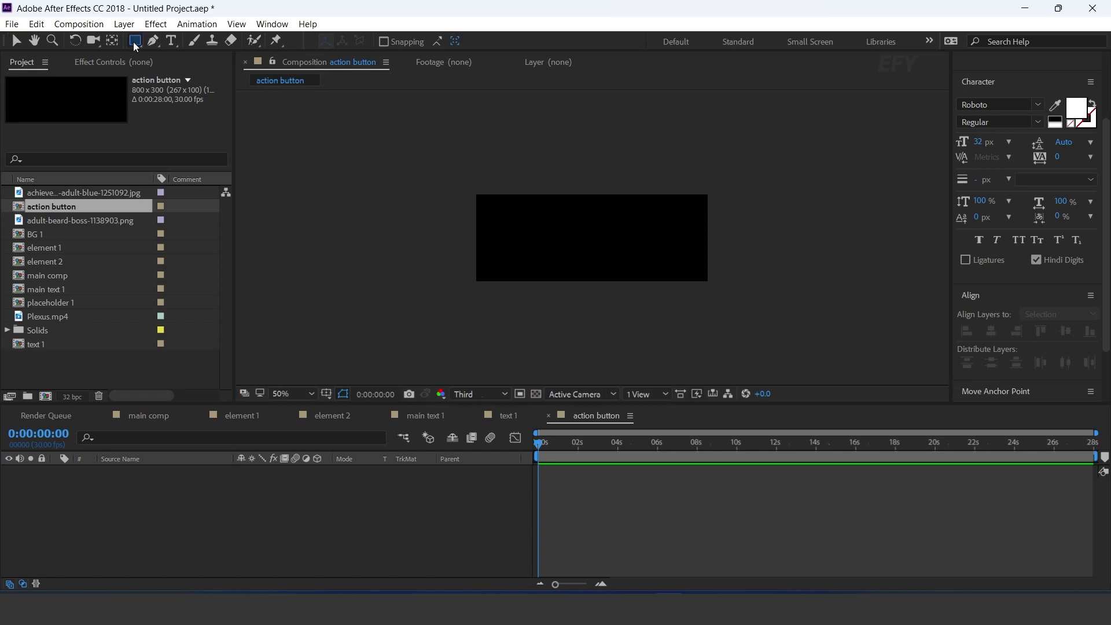
pyautogui.click(195, 61)
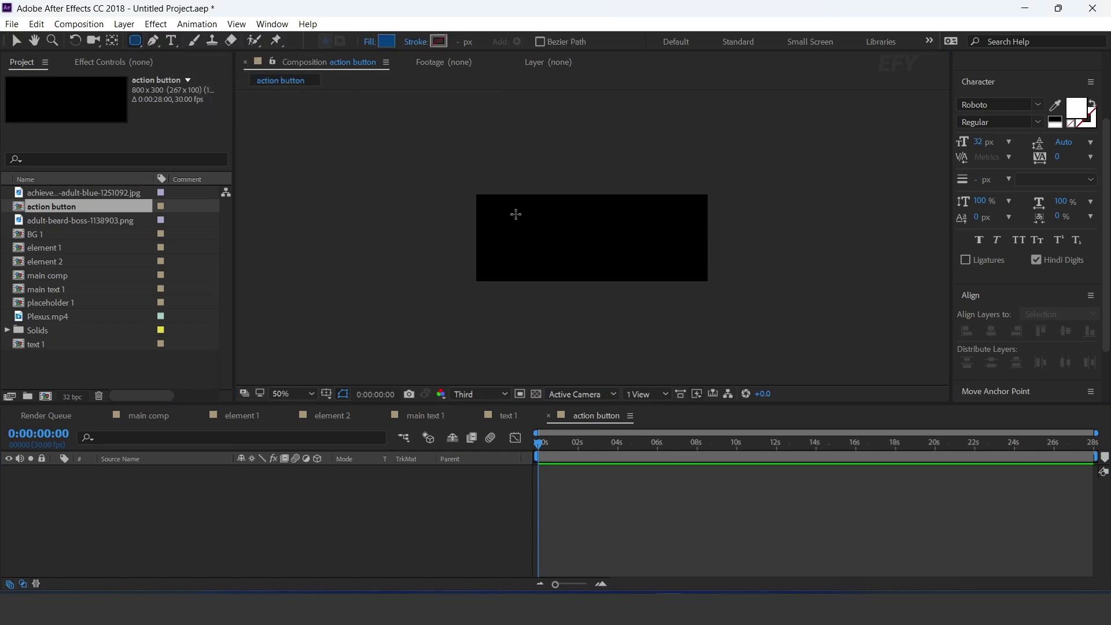
pyautogui.moveTo(503, 215); pyautogui.dragTo(682, 264)
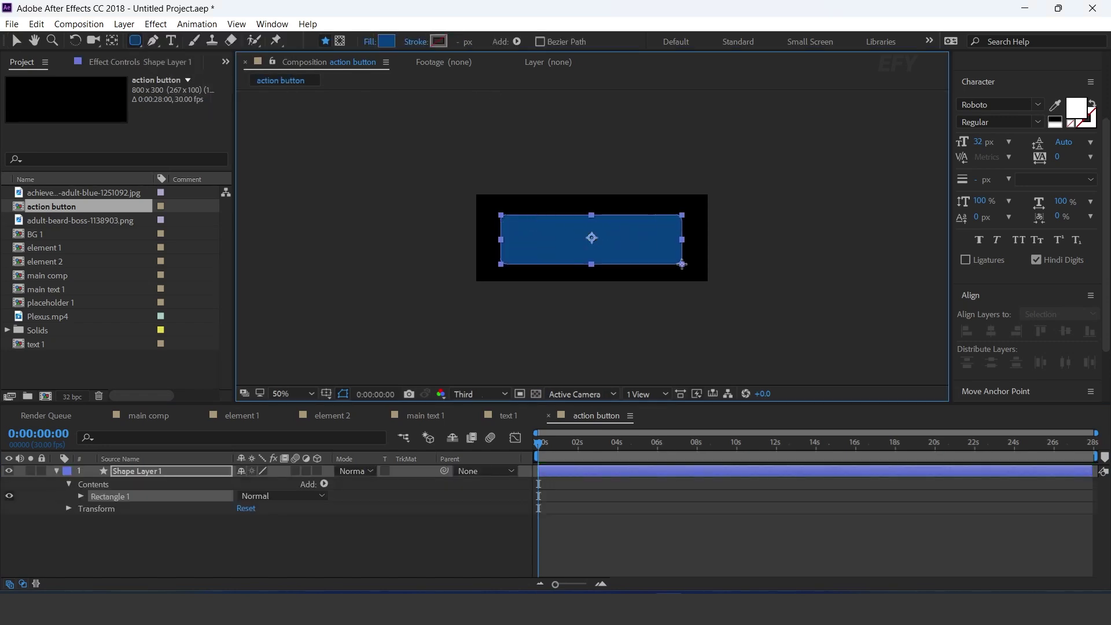
# - Set the rectangle path's Roundness to 451 for a pill shape and centre the shape in the composition
pyautogui.click(81, 496)
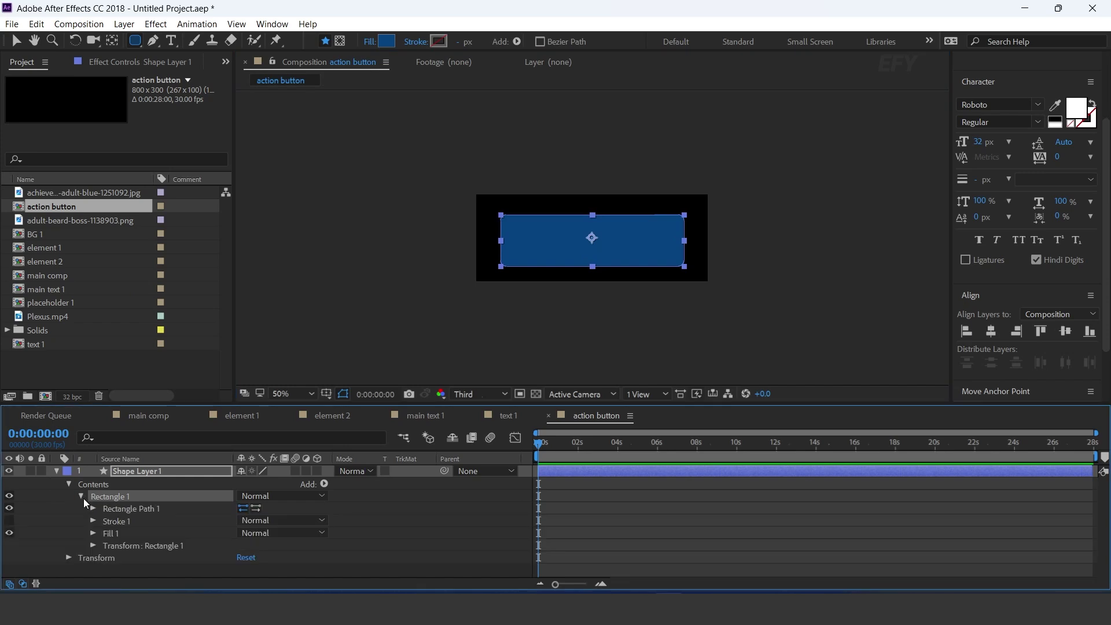
pyautogui.click(92, 509)
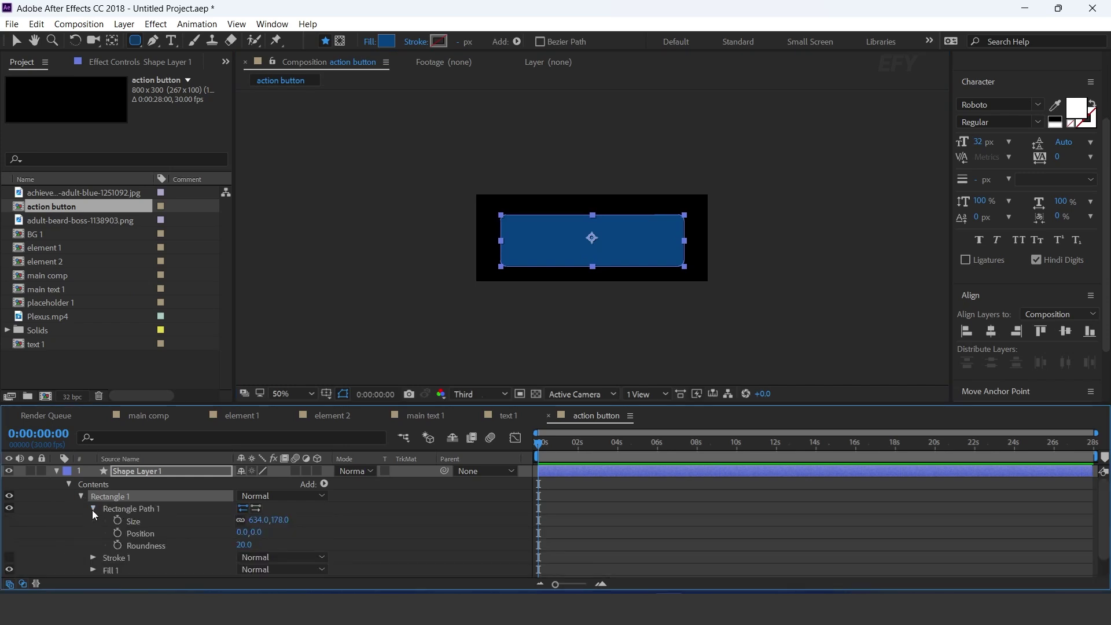
pyautogui.moveTo(243, 544); pyautogui.dragTo(592, 530)
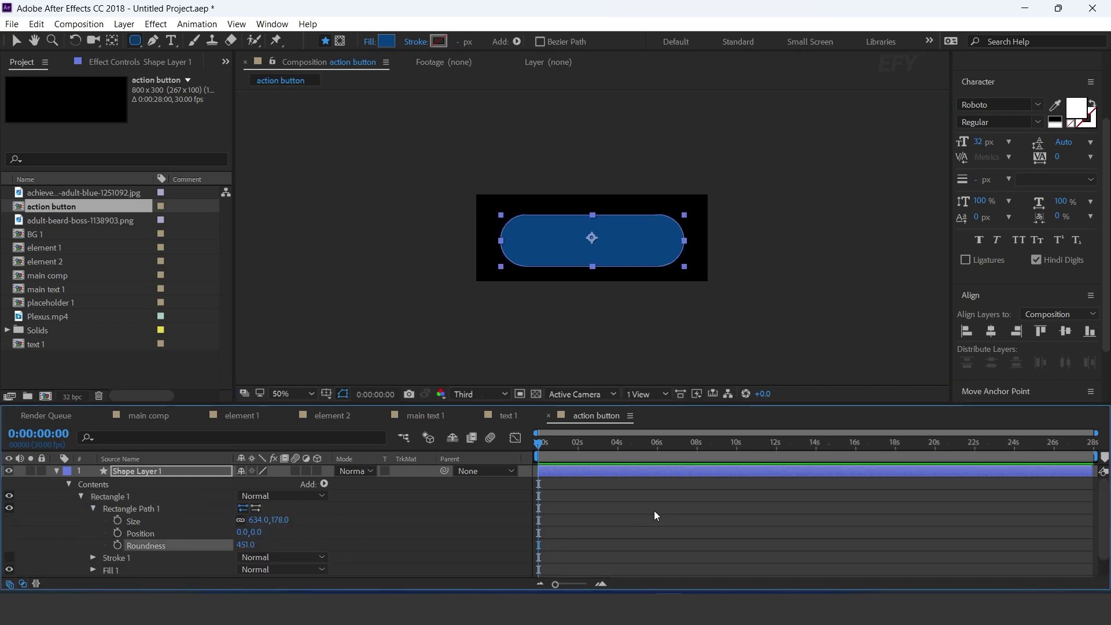
pyautogui.click(57, 471)
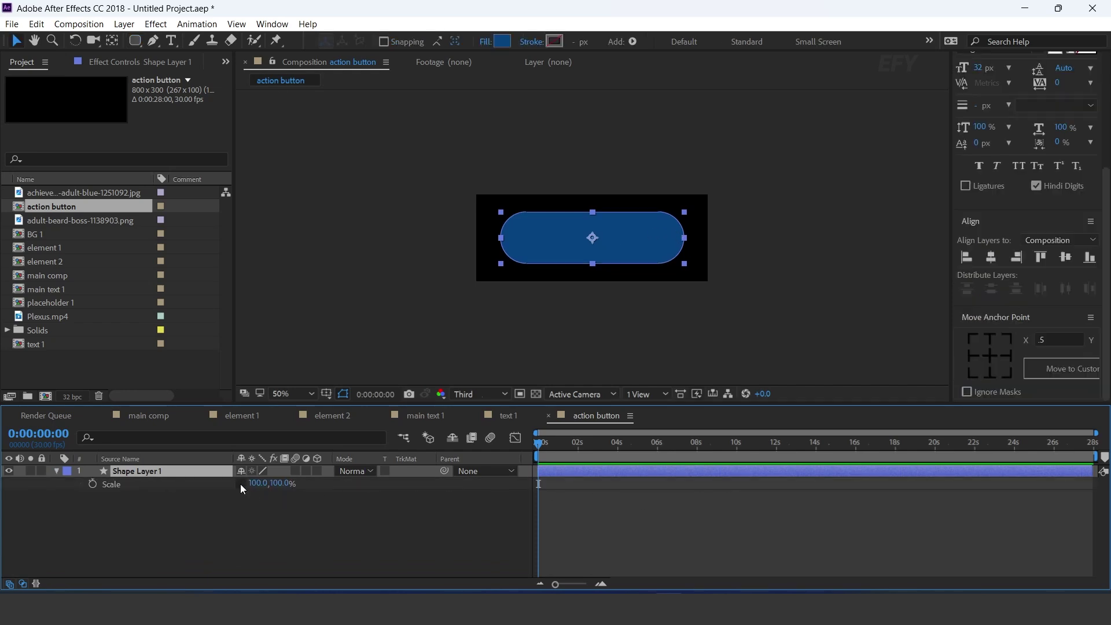
# - Keyframe Shape Layer 1's unlinked Scale from 0, 100% at the first frame to 100, 100% at 0:00:02:01
pyautogui.click(92, 483)
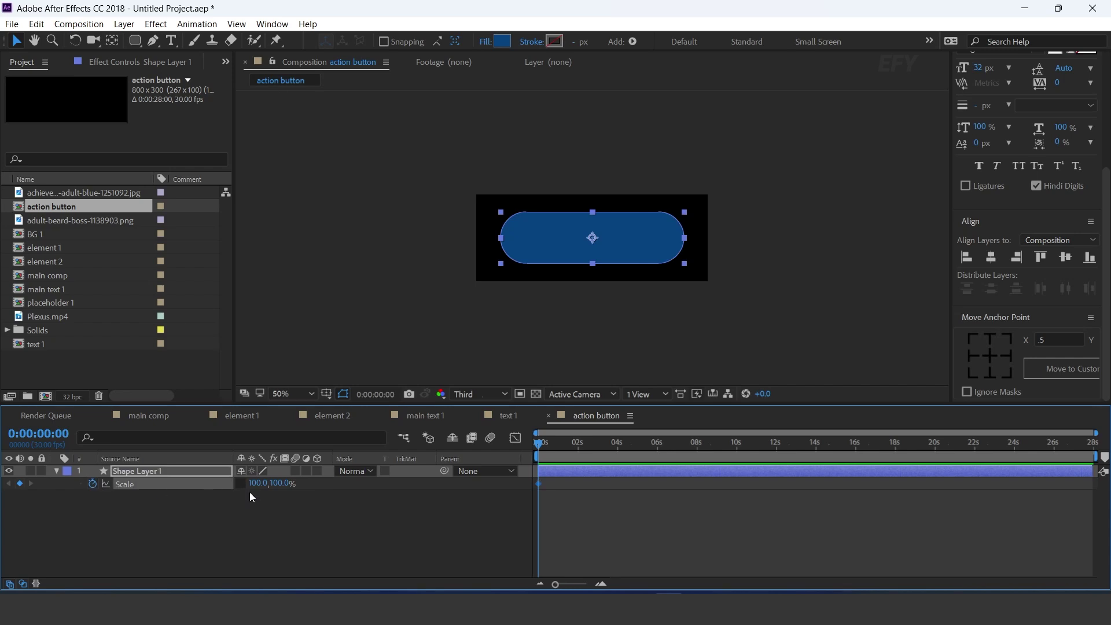
pyautogui.press('Return')
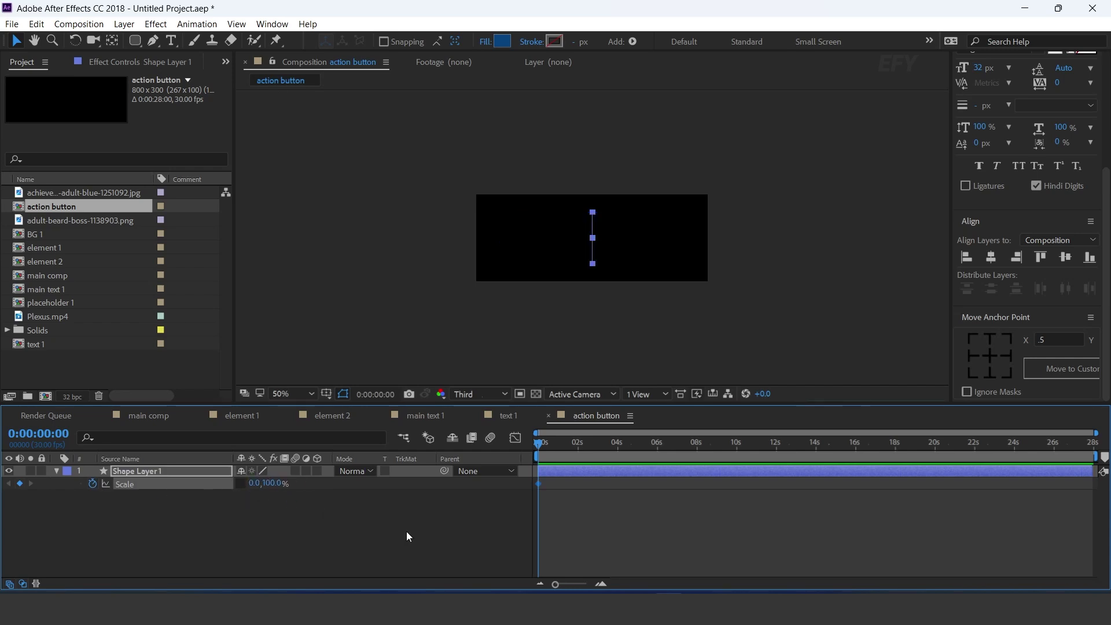
pyautogui.moveTo(552, 442); pyautogui.dragTo(578, 453)
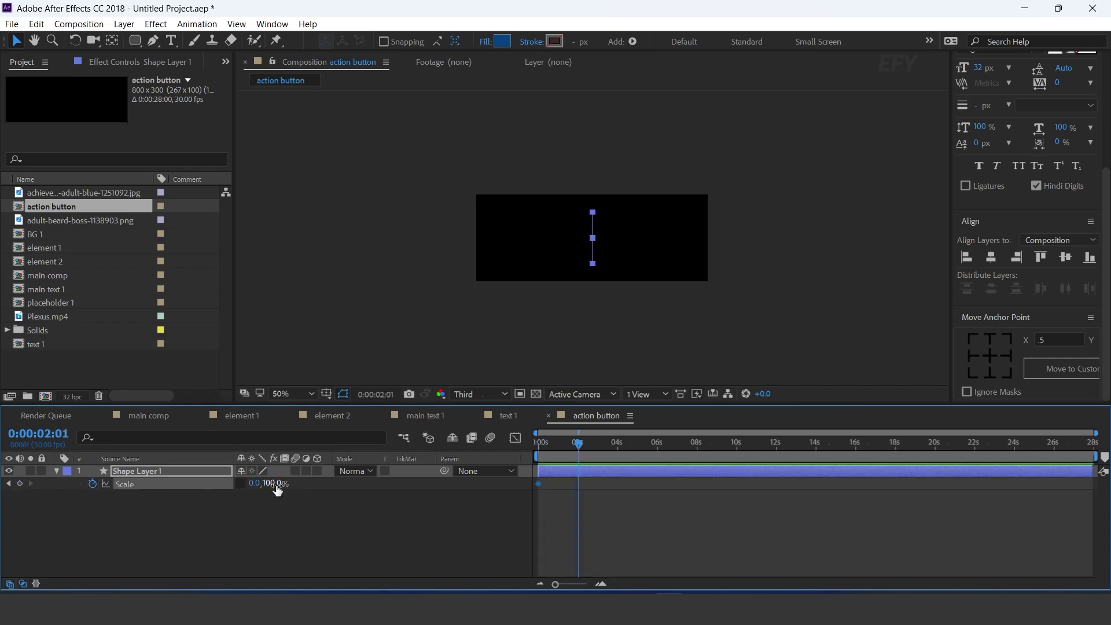
pyautogui.write('100')
pyautogui.press('Return')
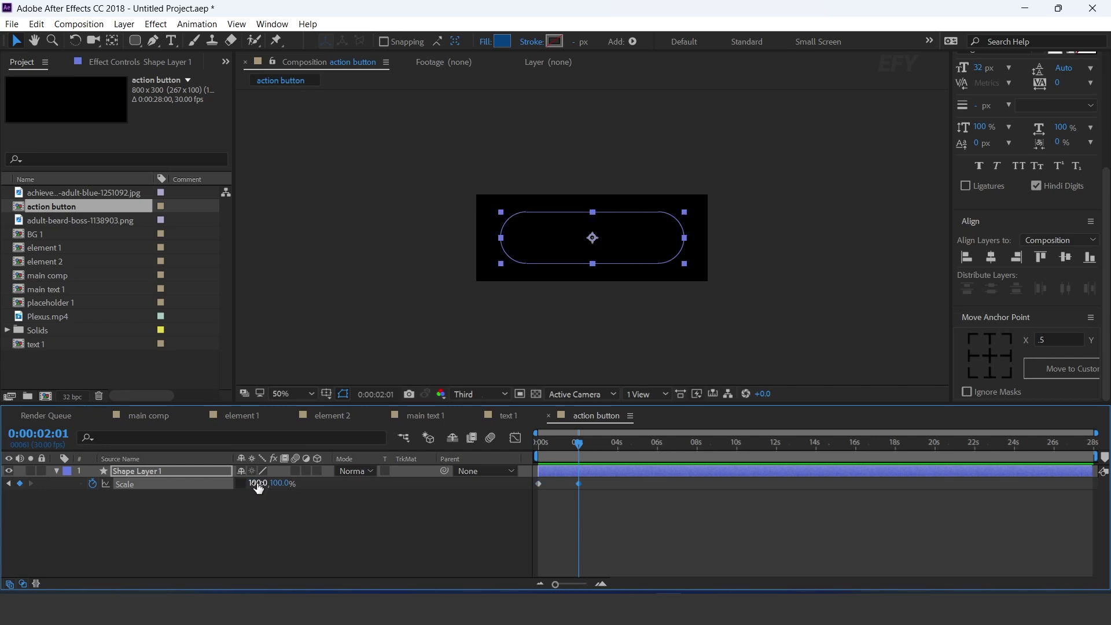
# - Apply Easy Ease to both Scale keyframes and shape the speed graph into an early peak with a long slow finish
pyautogui.doubleClick(599, 586)
pyautogui.moveTo(665, 584); pyautogui.dragTo(630, 583)
pyautogui.moveTo(817, 519); pyautogui.dragTo(469, 481)
pyautogui.rightClick(712, 487)
pyautogui.moveTo(775, 475)
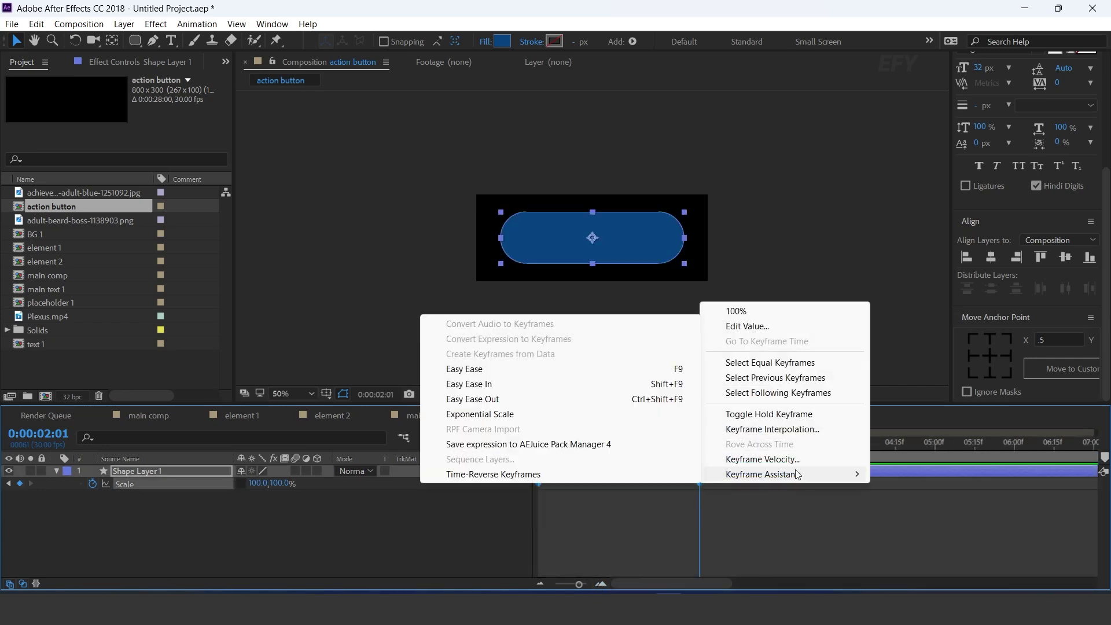
pyautogui.click(498, 368)
pyautogui.click(515, 437)
pyautogui.moveTo(780, 517); pyautogui.dragTo(581, 542)
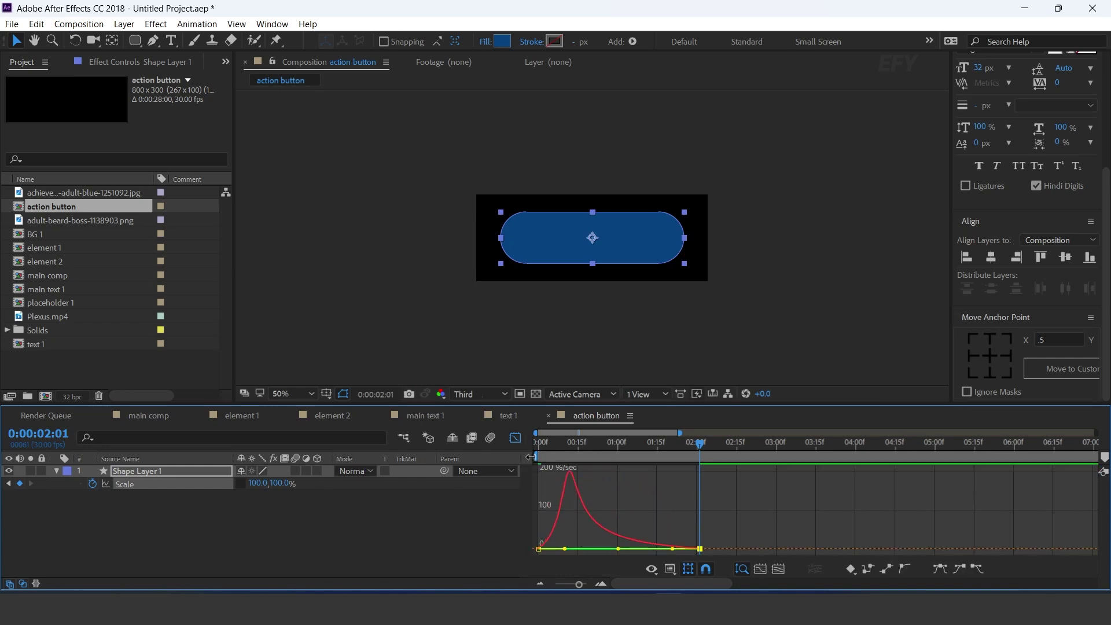
pyautogui.click(515, 437)
# - Move the ending Scale keyframe earlier to about 0:00:01:19 and preview the button's expansion
pyautogui.moveTo(573, 443); pyautogui.dragTo(537, 444)
pyautogui.press('space')
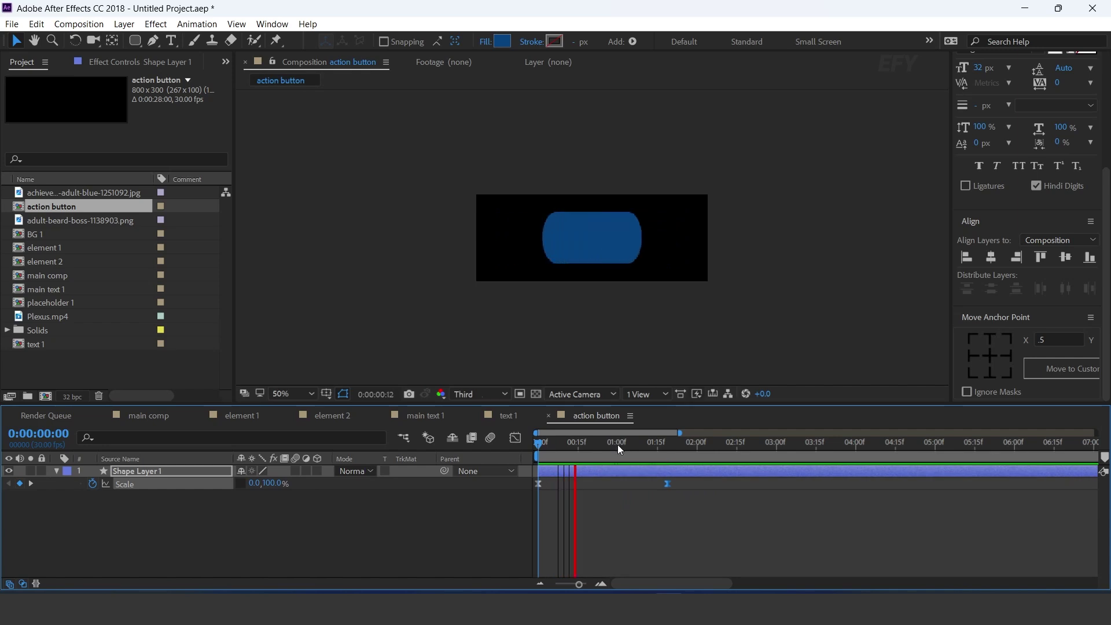
pyautogui.press('space')
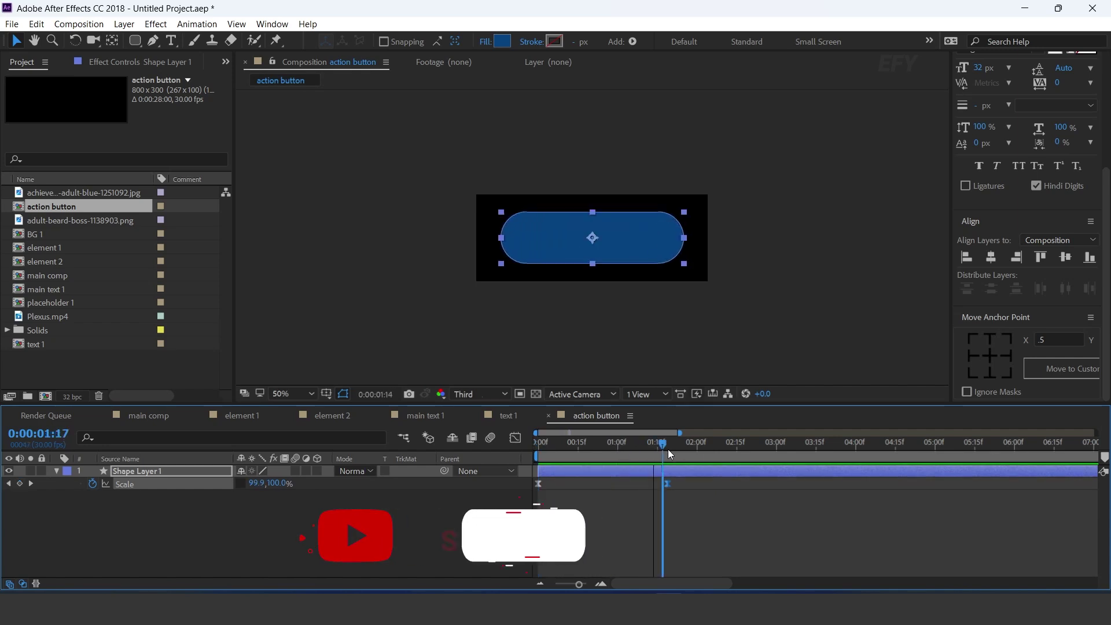
pyautogui.click(295, 506)
pyautogui.click(61, 471)
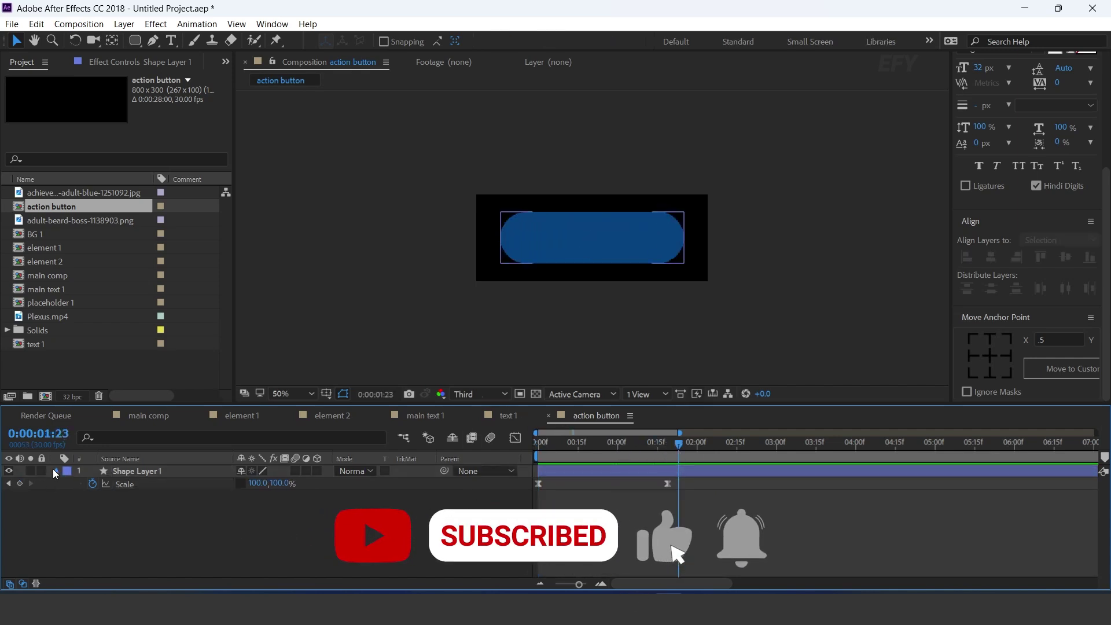
pyautogui.click(56, 471)
# - Add the white text "try it now" in Bebas Regular at 86 px with tracking 28, centred on the button
pyautogui.hotkey('ctrl', 't')
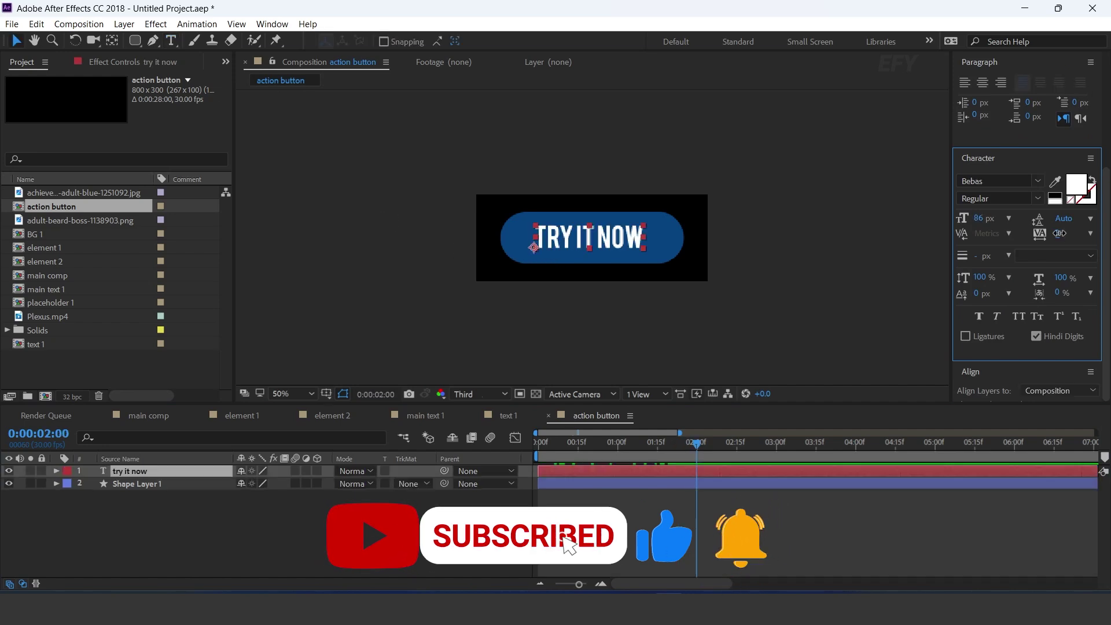
pyautogui.moveTo(1060, 233); pyautogui.dragTo(1076, 233)
pyautogui.click(617, 243)
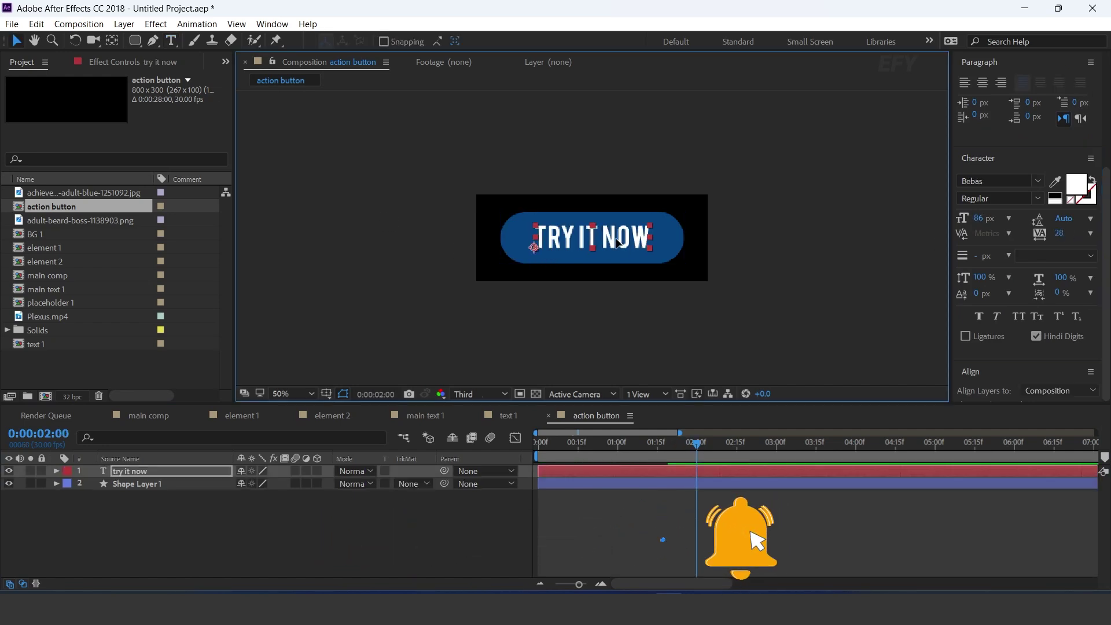
# - Keyframe the try it now layer's Opacity from 0% at the first frame to fully visible at about 0:00:01:06
pyautogui.click(141, 477)
pyautogui.press('t')
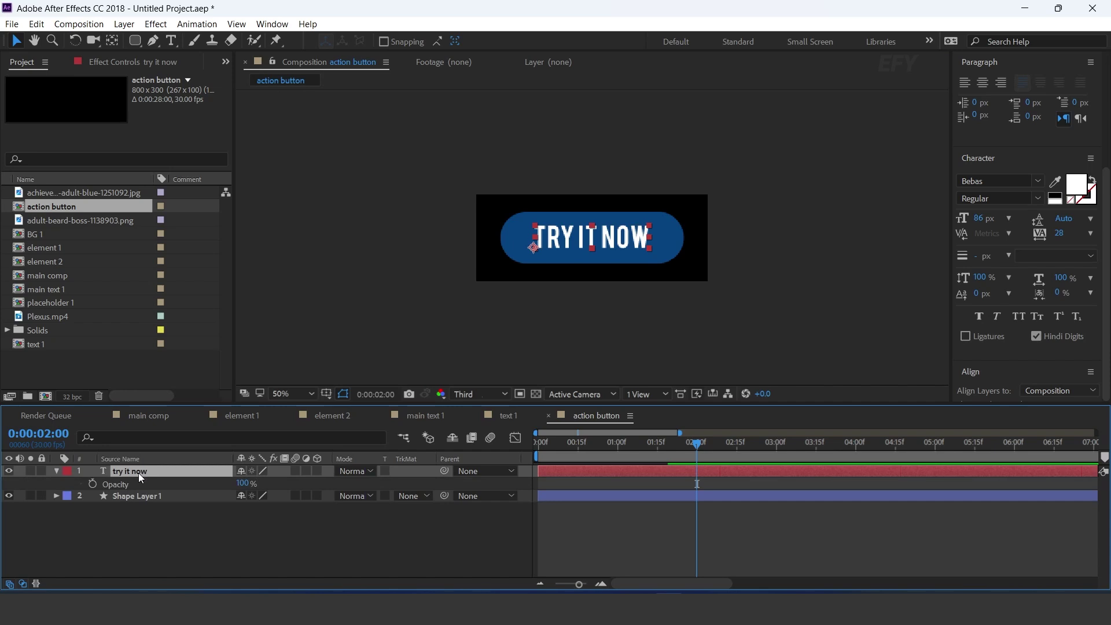
pyautogui.press('Home')
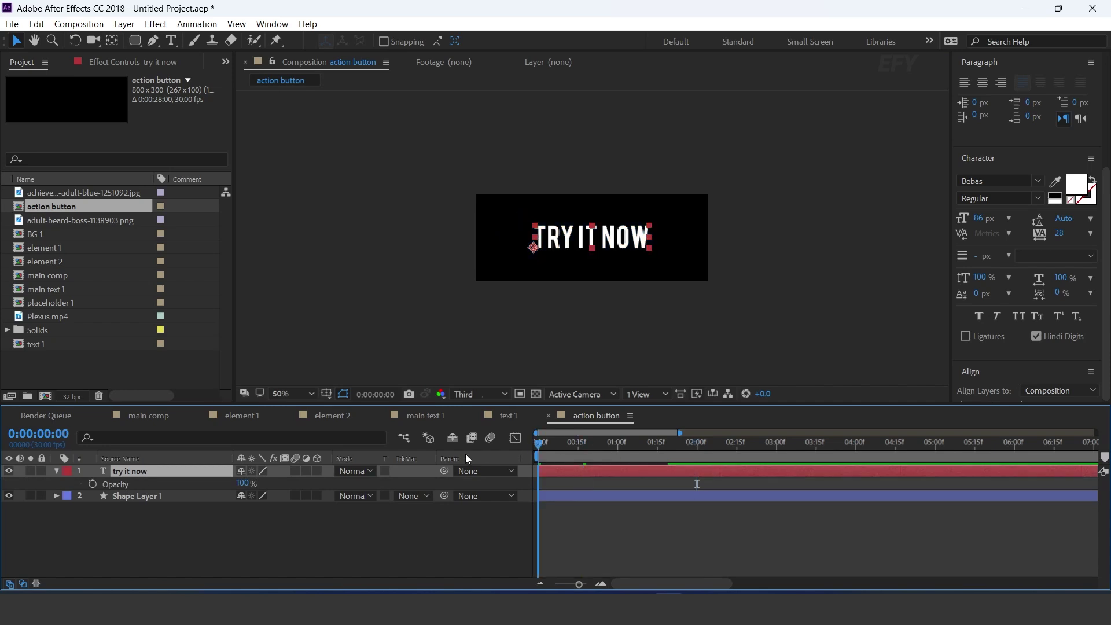
pyautogui.click(92, 484)
pyautogui.moveTo(241, 485); pyautogui.dragTo(15, 484)
pyautogui.moveTo(556, 447); pyautogui.dragTo(641, 447)
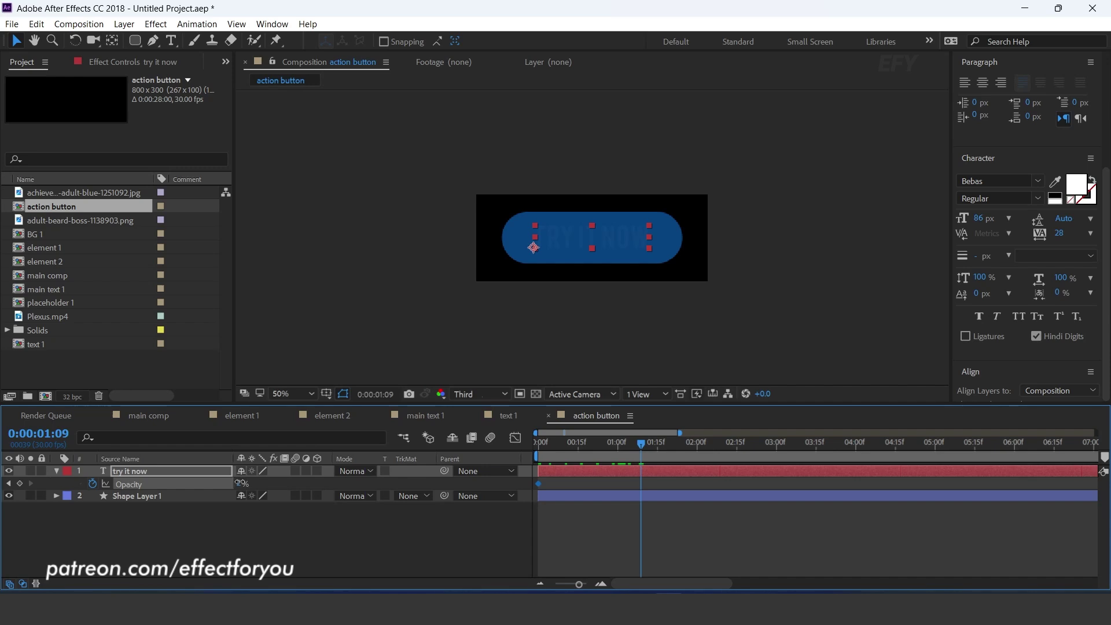
pyautogui.press('Home')
pyautogui.press('space')
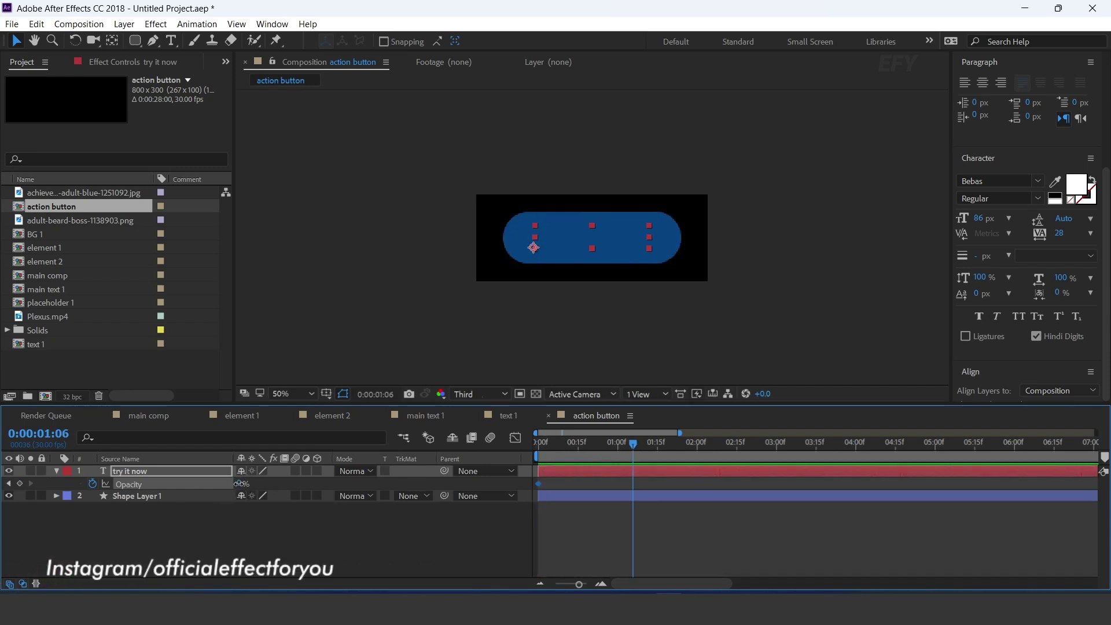
pyautogui.press('space')
# - Delay the try it now layer's start by about 10 frames, preview the fade-in, and return to main comp
pyautogui.moveTo(582, 471); pyautogui.dragTo(610, 469)
pyautogui.press('space')
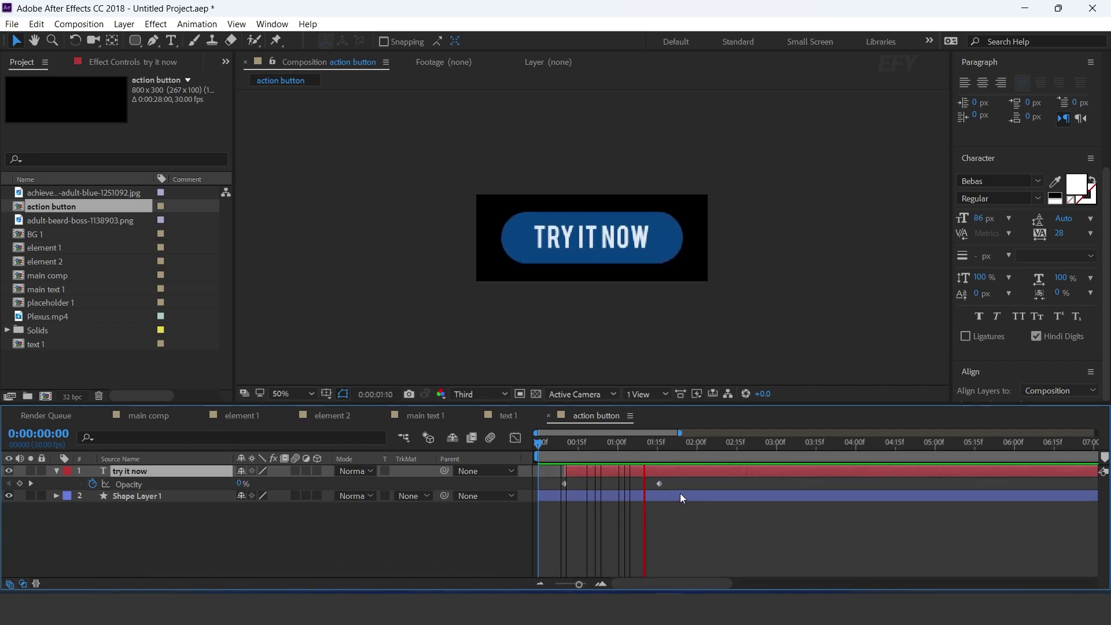
pyautogui.press('space')
pyautogui.click(151, 416)
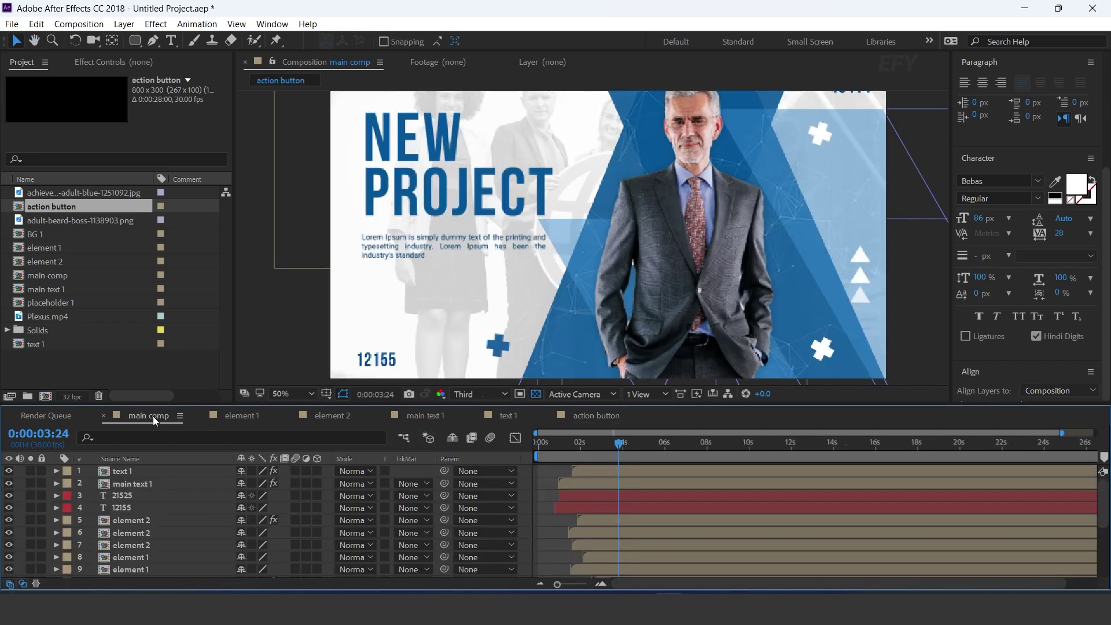
# - Add the action button comp as the top layer of main comp, scale it to 42%, and place it below the paragraph, aligned with its left edge
pyautogui.moveTo(17, 213); pyautogui.dragTo(142, 468)
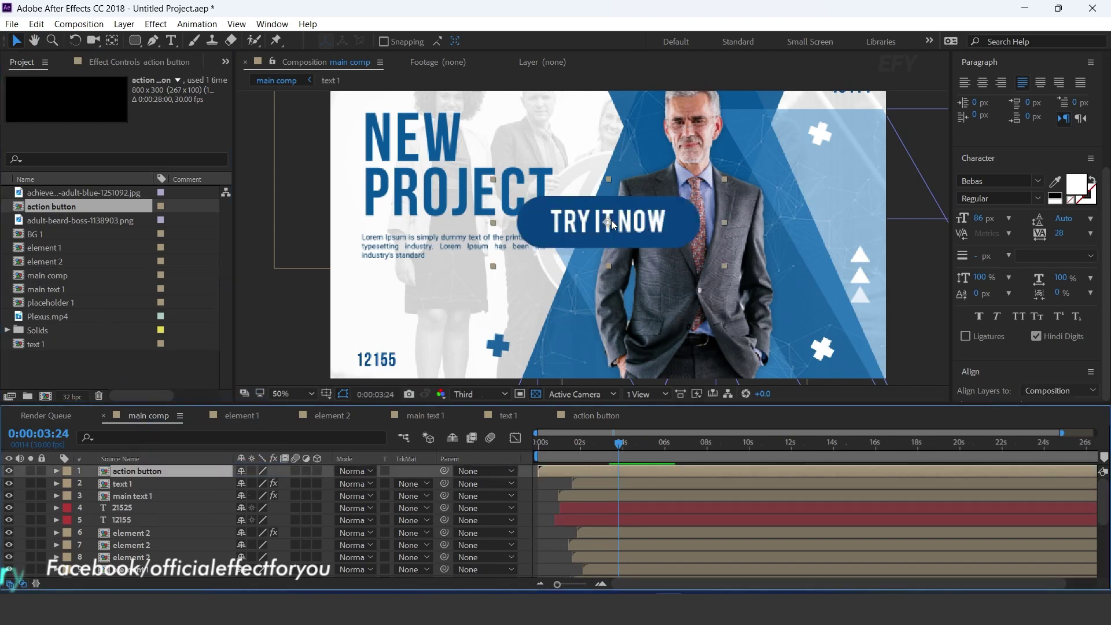
pyautogui.moveTo(612, 225); pyautogui.dragTo(461, 298)
pyautogui.press('s')
pyautogui.moveTo(271, 483); pyautogui.dragTo(240, 484)
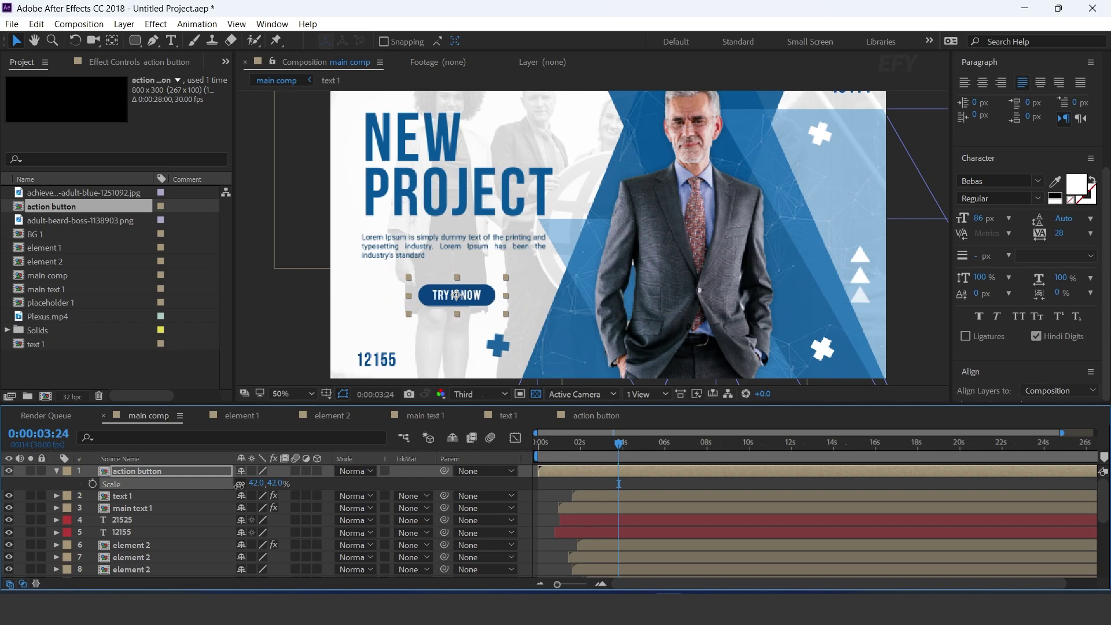
pyautogui.moveTo(458, 300); pyautogui.dragTo(403, 304)
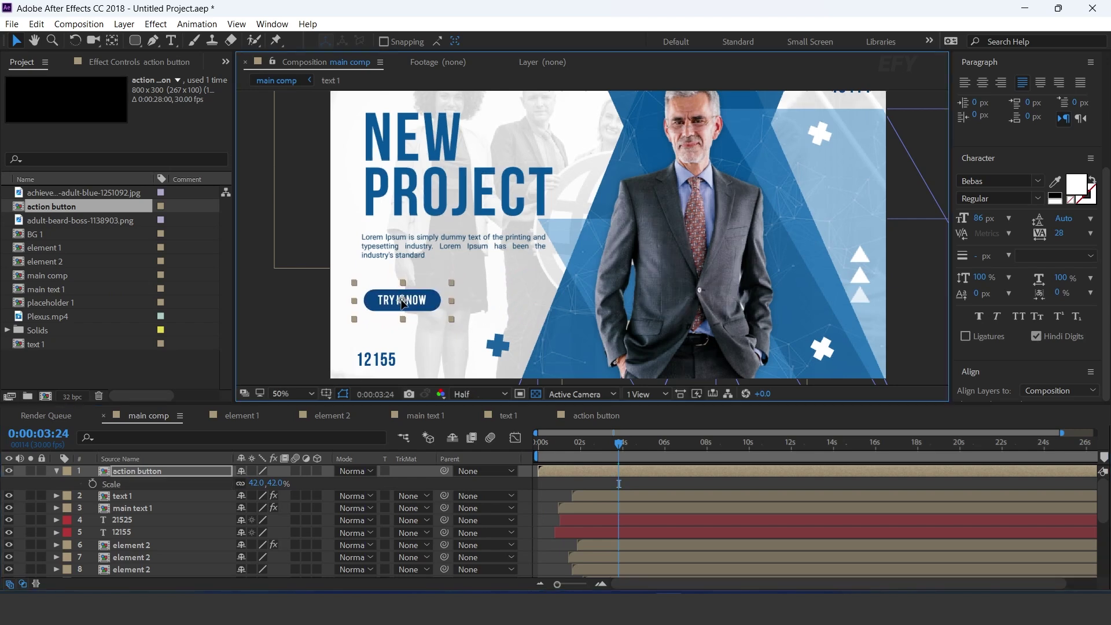
# - Nudge the text 1 paragraph layer slightly down between the title and the button, and deselect it
pyautogui.press(',')
pyautogui.click(551, 248)
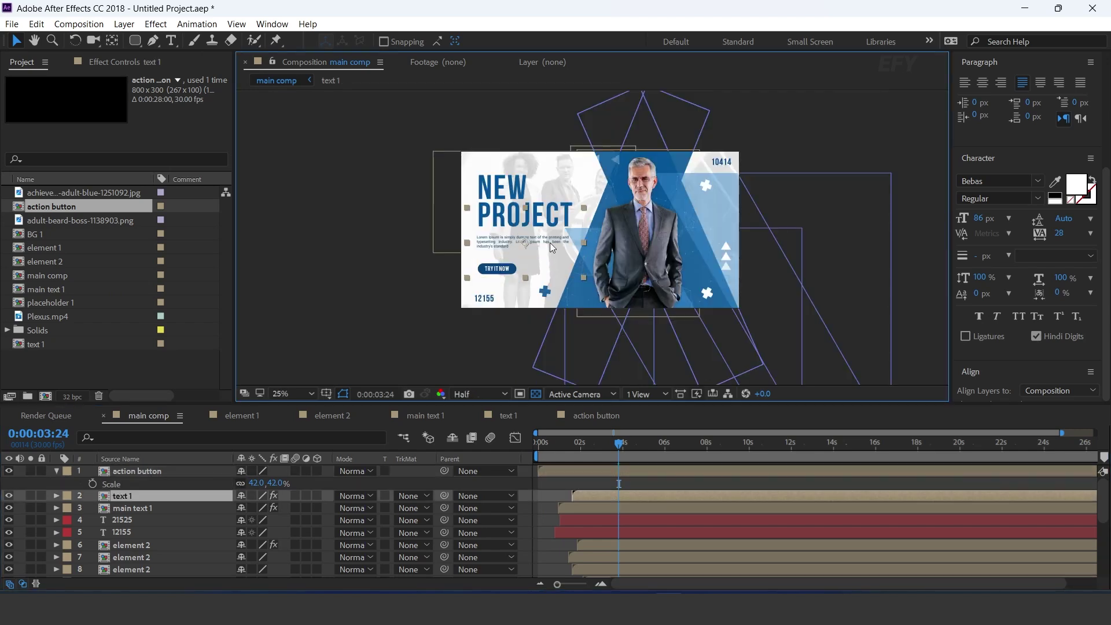
pyautogui.moveTo(526, 243); pyautogui.dragTo(527, 244)
pyautogui.press('space')
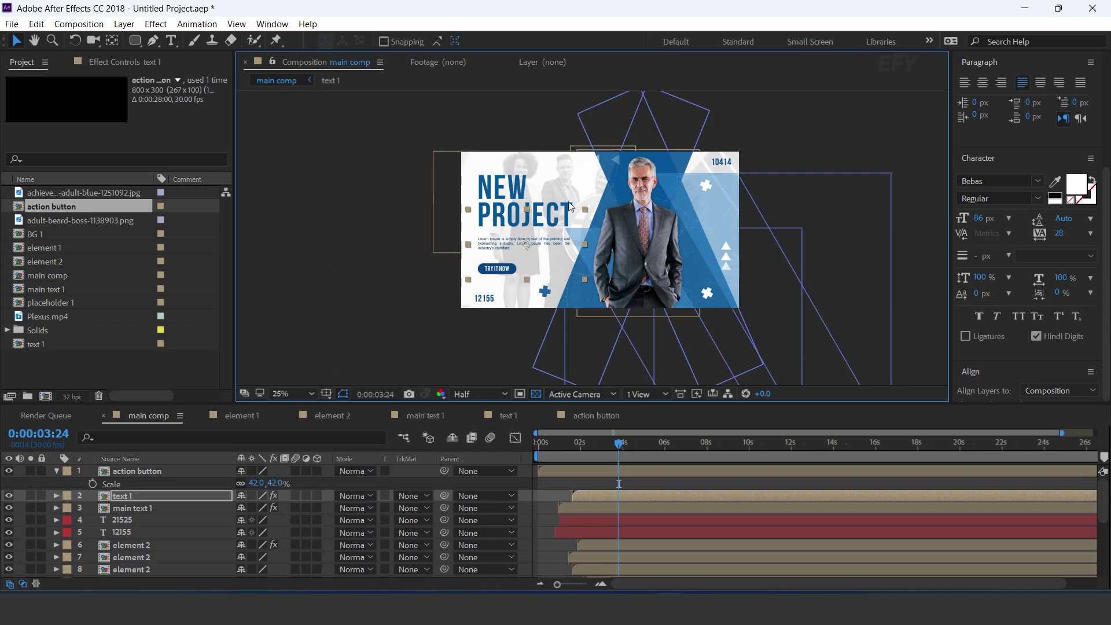
pyautogui.moveTo(822, 120); pyautogui.dragTo(745, 147)
pyautogui.click(823, 145)
# - Shift the action button layer to start later in the timeline and preview the whole animation in an enlarged composition view
pyautogui.moveTo(569, 449); pyautogui.dragTo(508, 456)
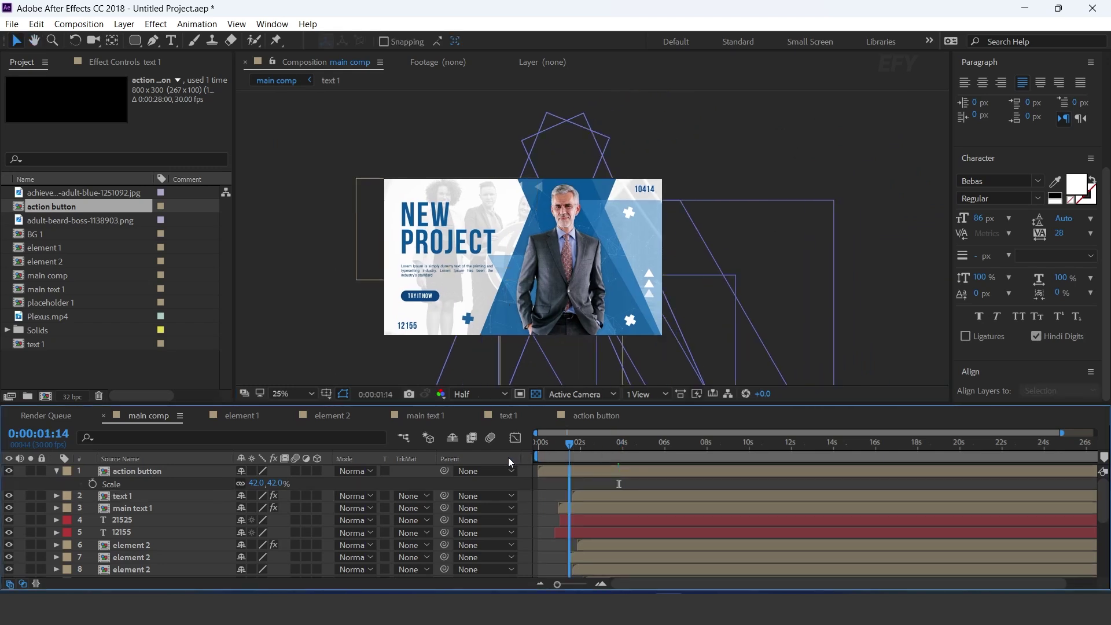
pyautogui.click(566, 471)
pyautogui.moveTo(584, 470)
pyautogui.mouseDown()
pyautogui.moveTo(605, 466)
pyautogui.moveTo(590, 458)
pyautogui.mouseUp()
pyautogui.press('`')
pyautogui.press('space')
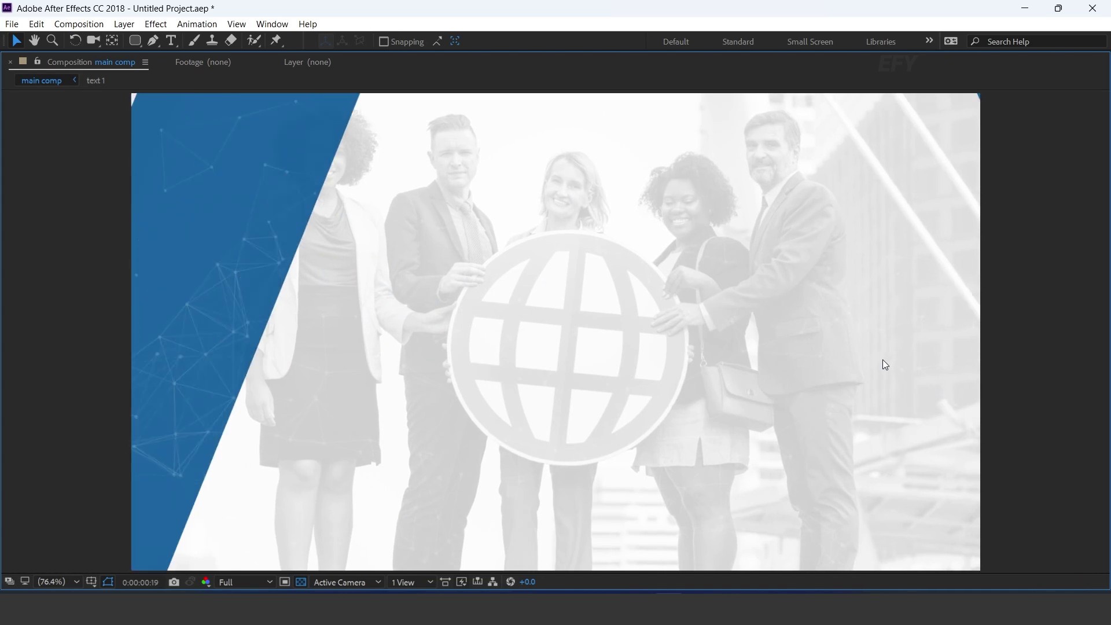